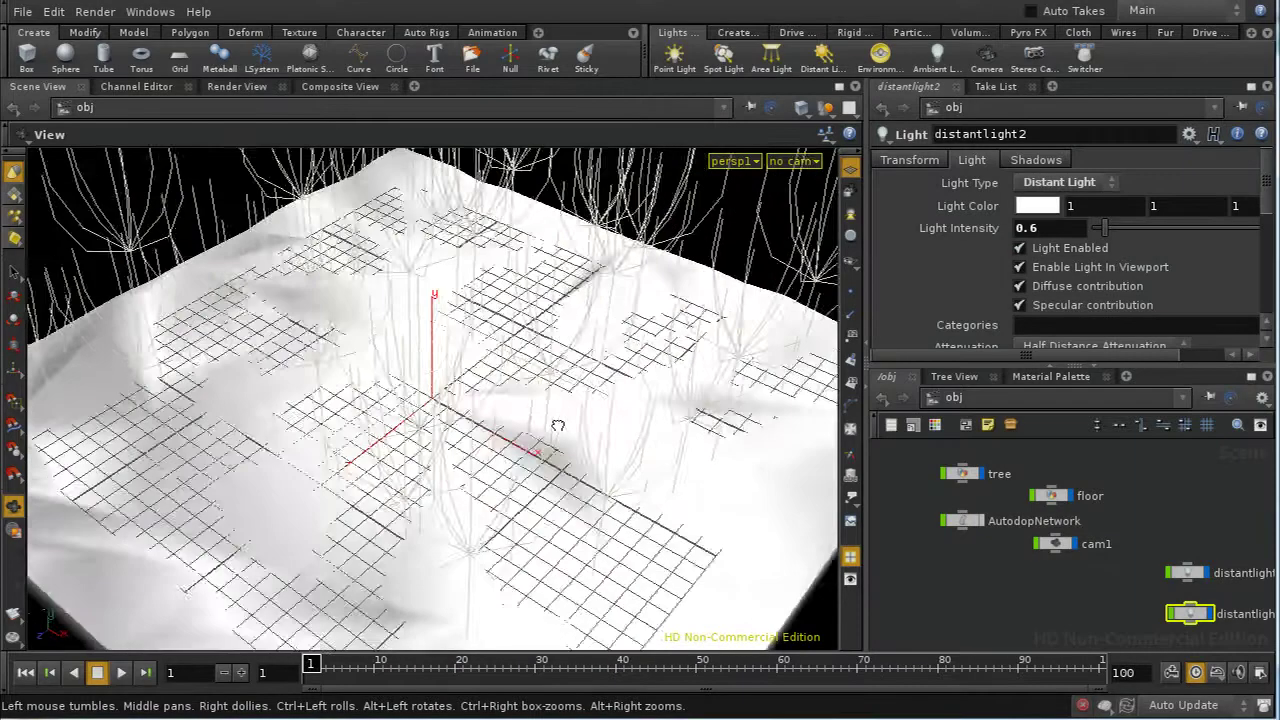
- Examine the tree object's node chain, including the file node, TREE_OUT, dopimport1 and TREE_AFTER_DOPS
{"action": "left_click_drag", "start_coordinate": [558, 425], "coordinate": [600, 423]}
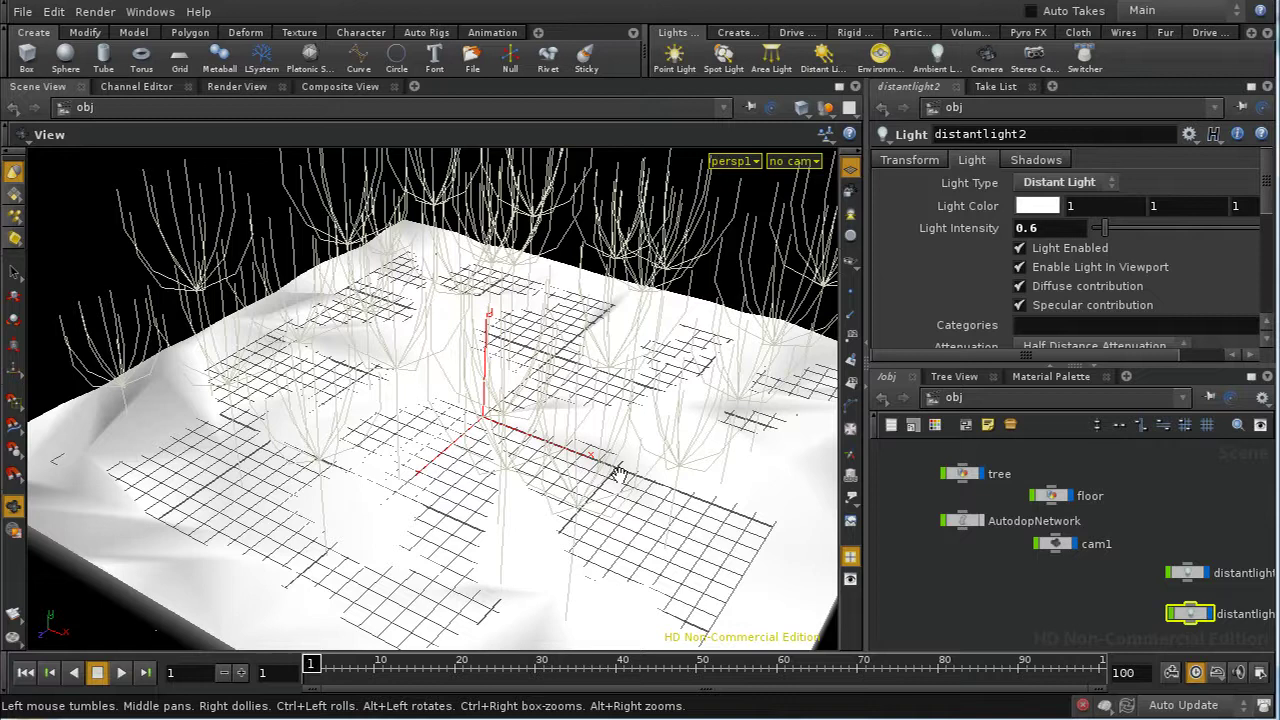
{"action": "left_click_drag", "start_coordinate": [617, 473], "coordinate": [614, 474]}
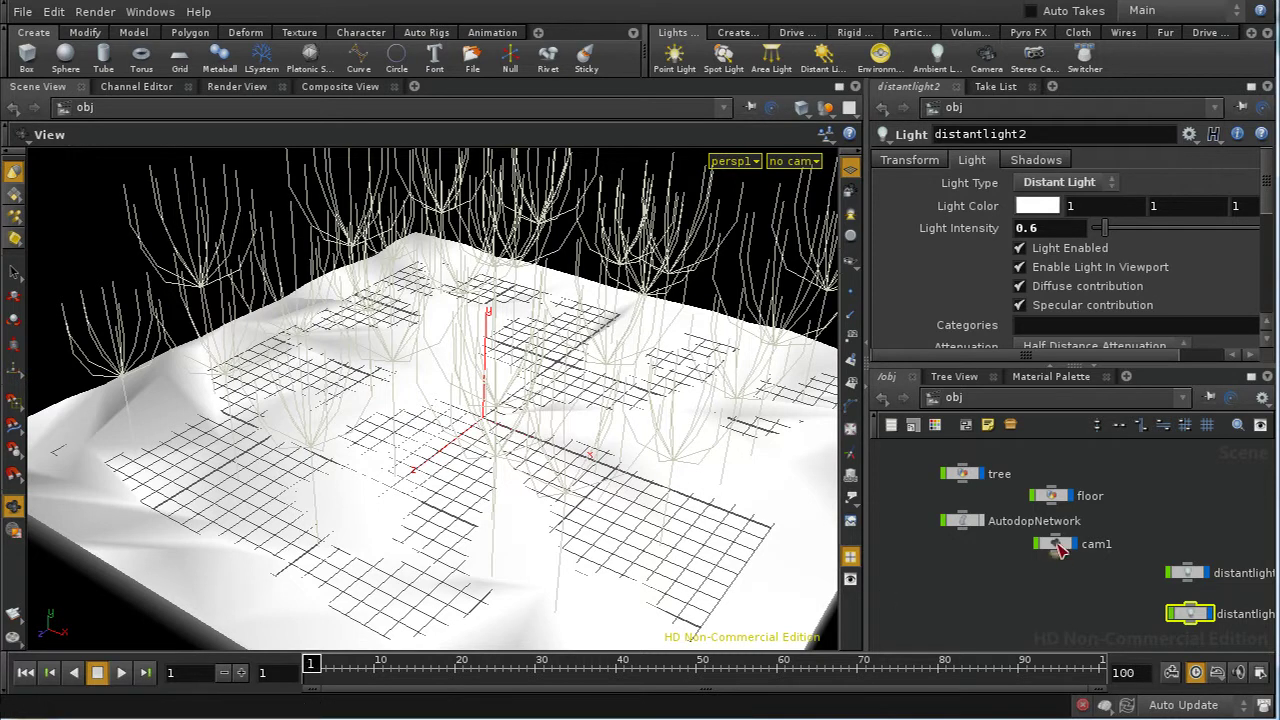
{"action": "double_click", "coordinate": [963, 474]}
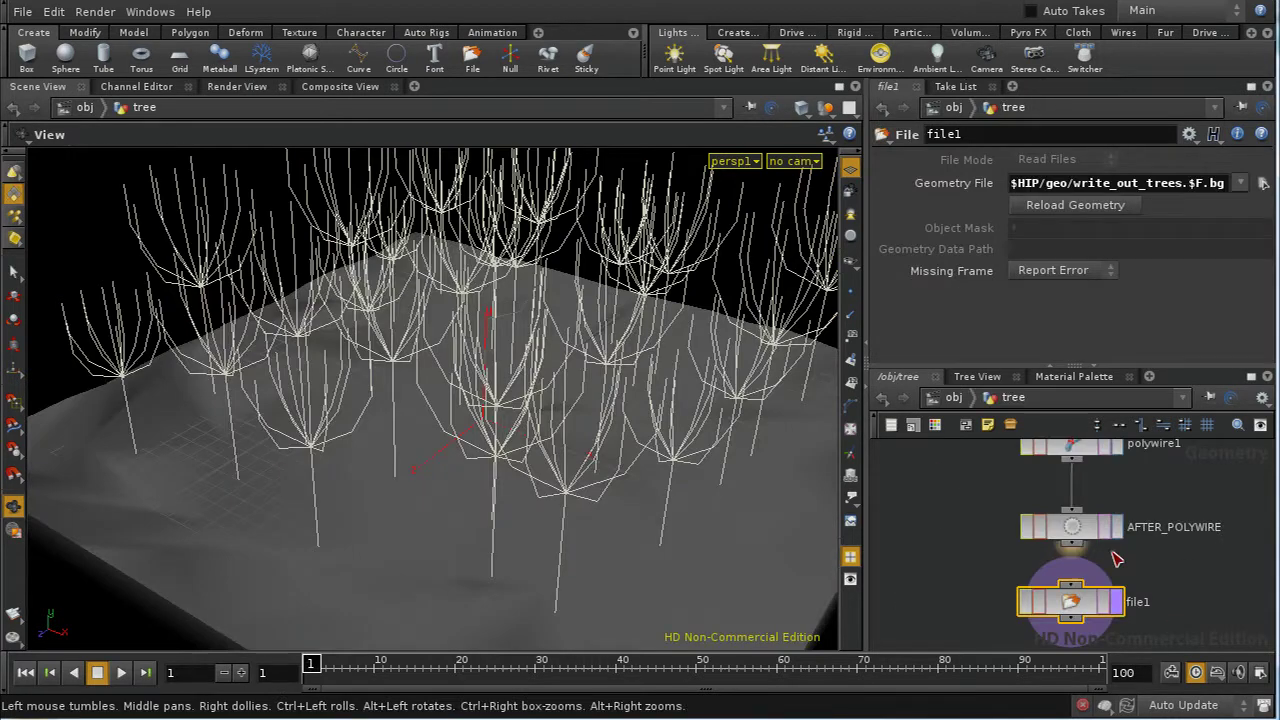
{"action": "middle_click_drag", "start_coordinate": [1158, 515], "coordinate": [1120, 612]}
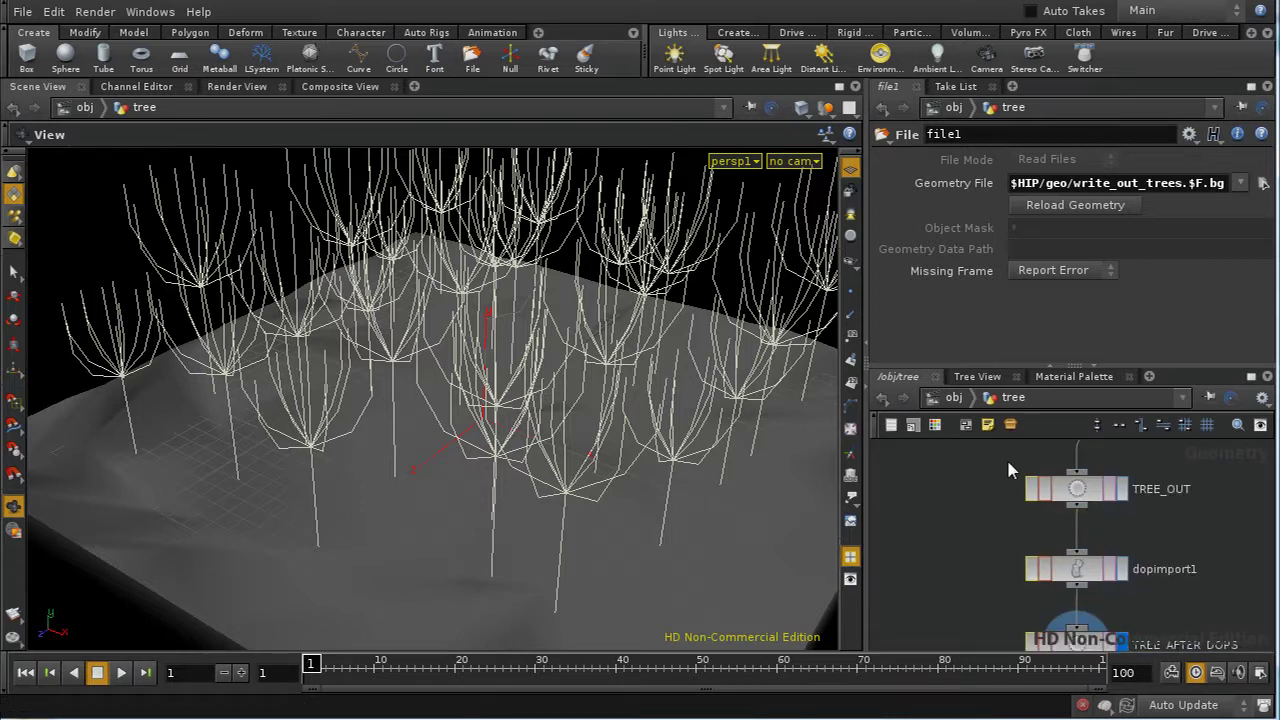
{"action": "middle_click_drag", "start_coordinate": [1094, 530], "coordinate": [1045, 600]}
{"action": "middle_click_drag", "start_coordinate": [997, 509], "coordinate": [1151, 509]}
{"action": "left_click", "coordinate": [1030, 565]}
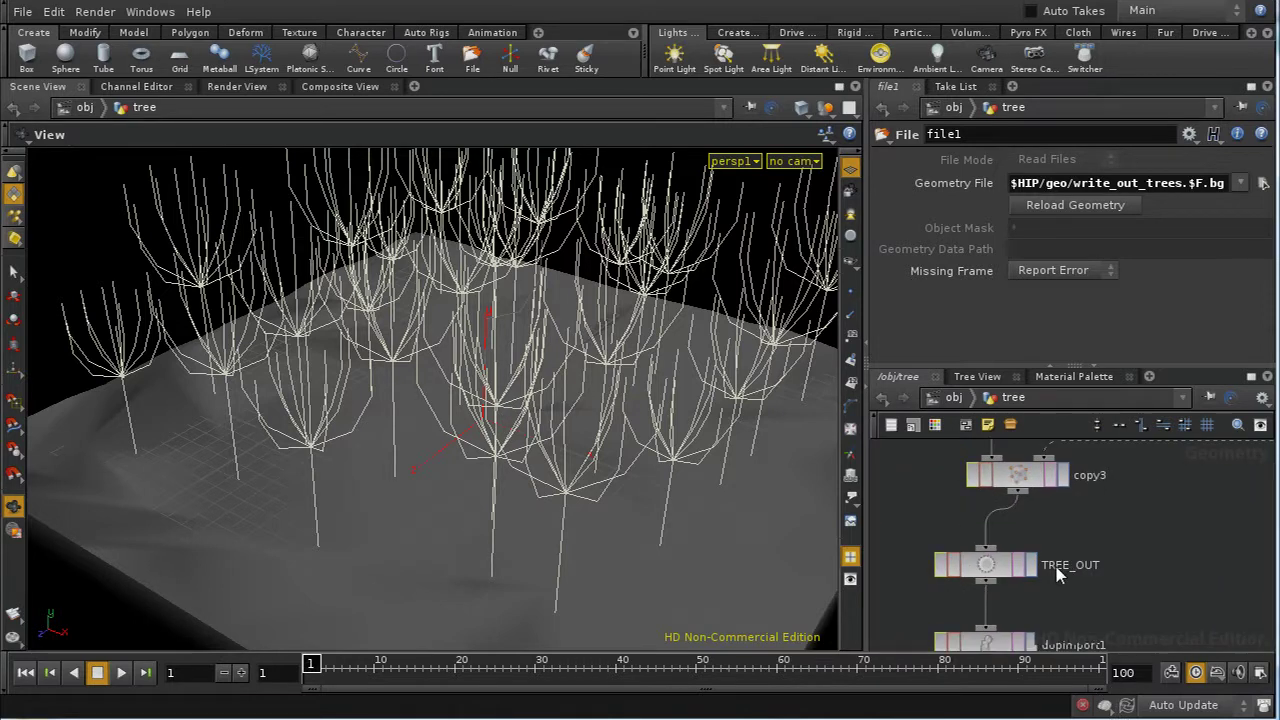
{"action": "middle_click_drag", "start_coordinate": [1133, 594], "coordinate": [1091, 503]}
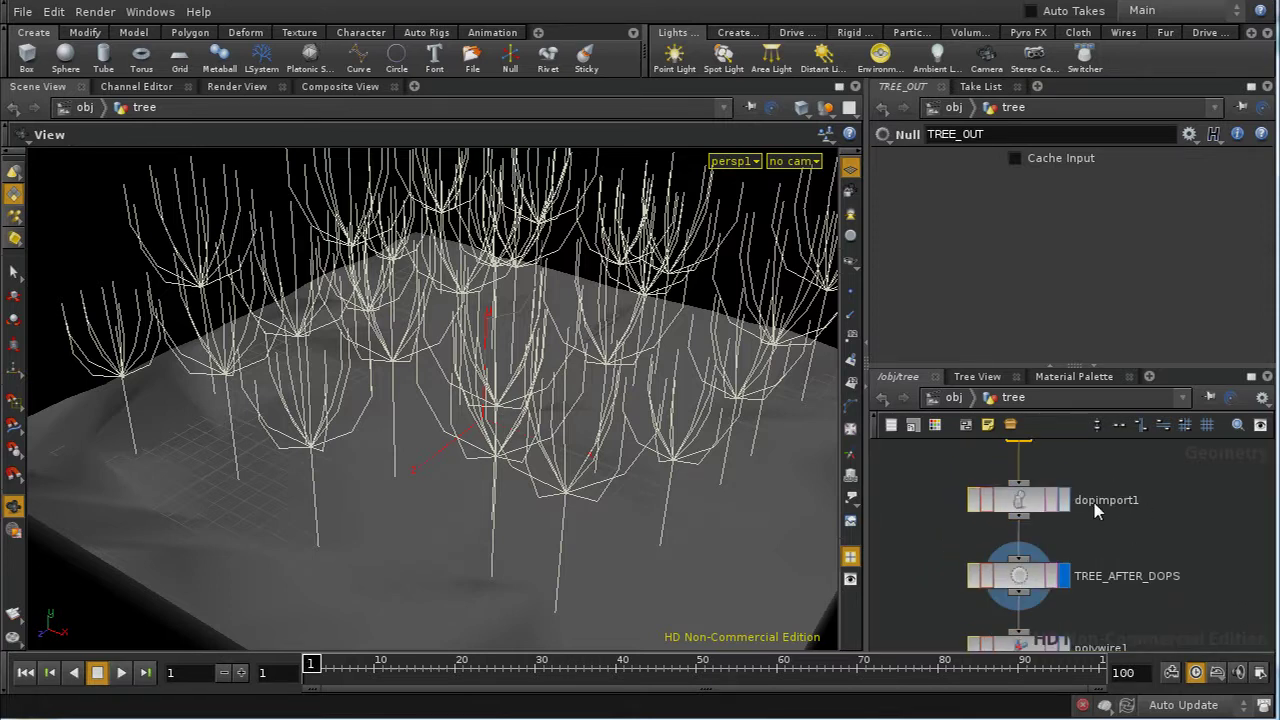
- Examine the node chain inside AutodopNetwork and open the parameters of its uniform force node
{"action": "left_click", "coordinate": [951, 397]}
{"action": "double_click", "coordinate": [967, 522]}
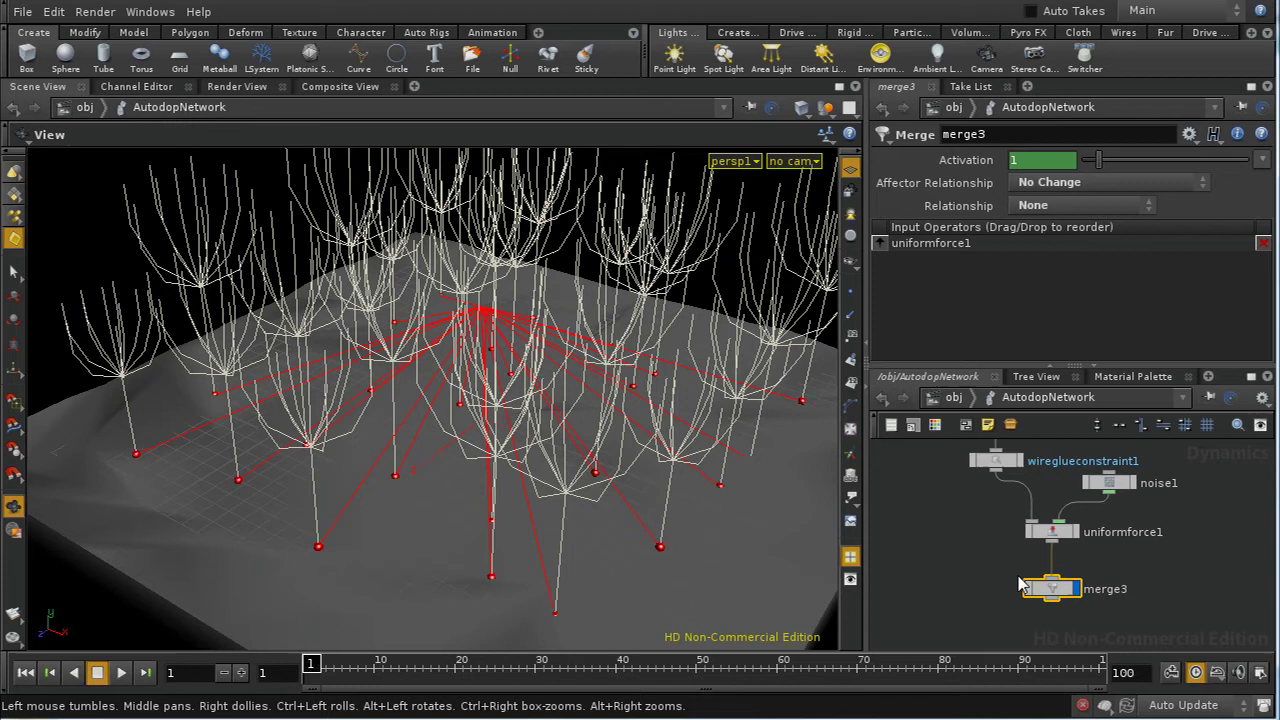
{"action": "scroll", "coordinate": [1077, 497], "scroll_direction": "up", "scroll_amount": 3}
{"action": "scroll", "coordinate": [1077, 540], "scroll_direction": "up", "scroll_amount": 4}
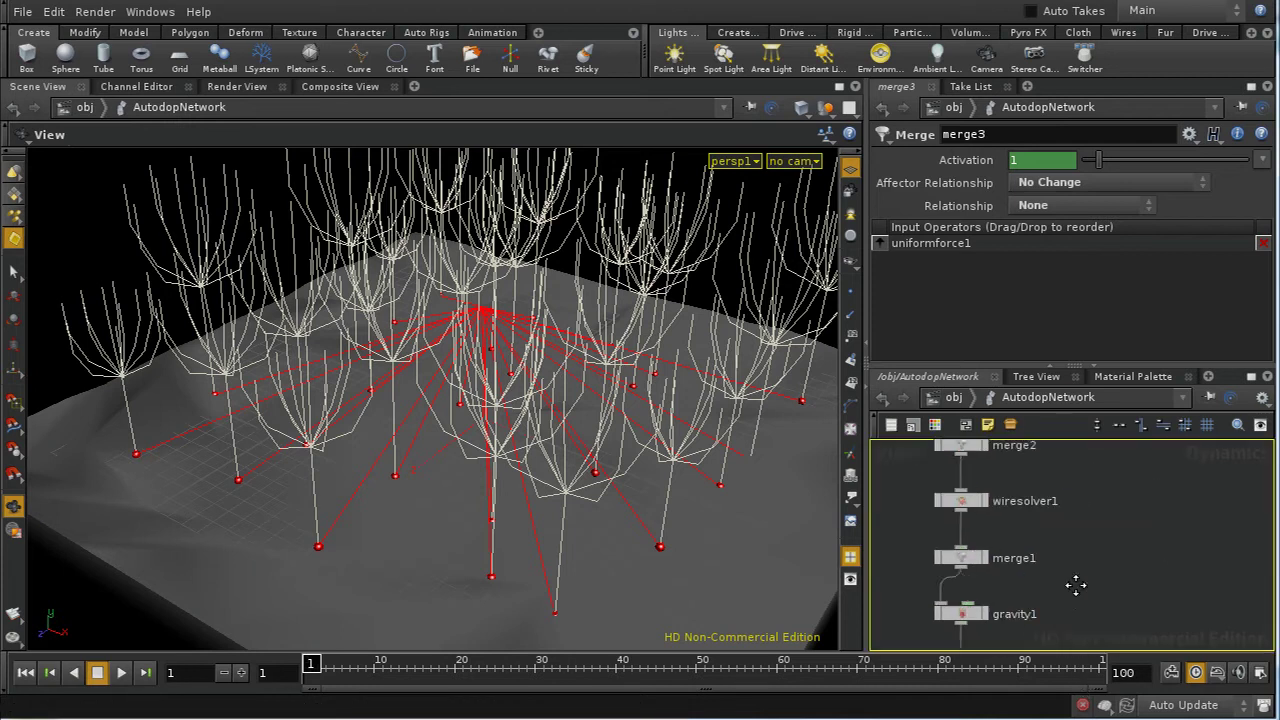
{"action": "scroll", "coordinate": [1092, 589], "scroll_direction": "down", "scroll_amount": 4}
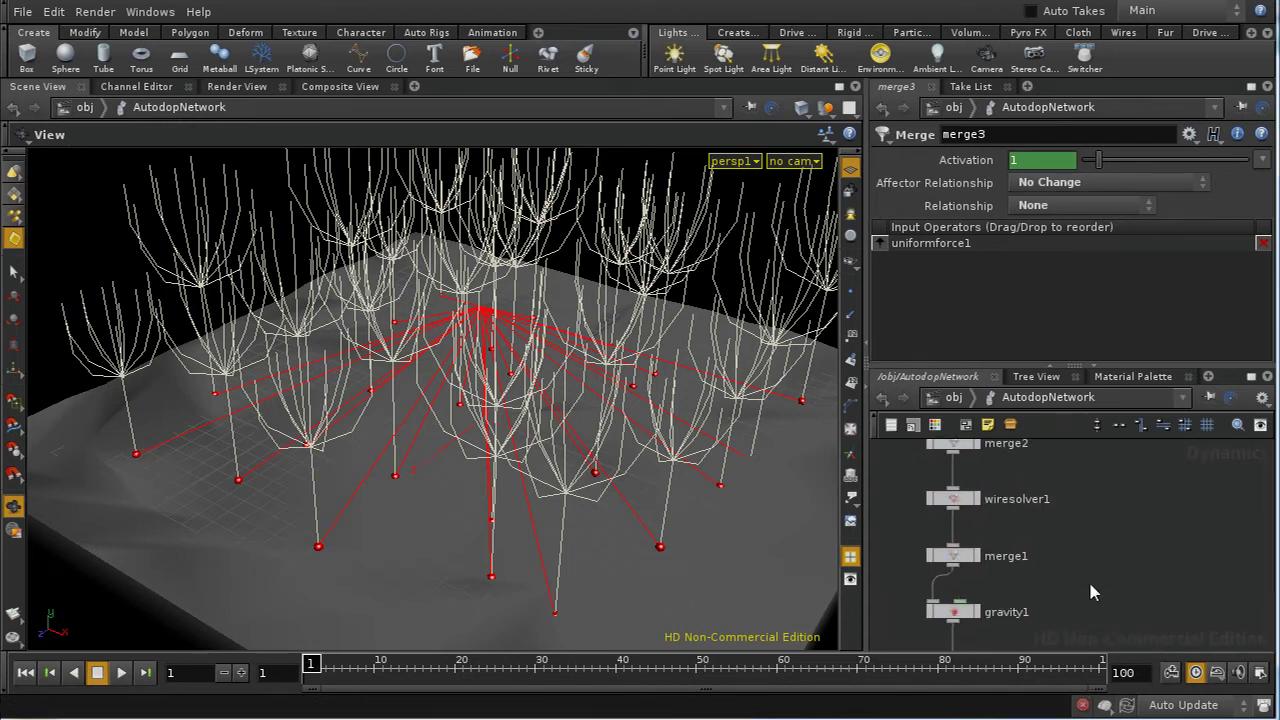
{"action": "scroll", "coordinate": [1094, 574], "scroll_direction": "down", "scroll_amount": 4}
{"action": "scroll", "coordinate": [1143, 622], "scroll_direction": "down", "scroll_amount": 2}
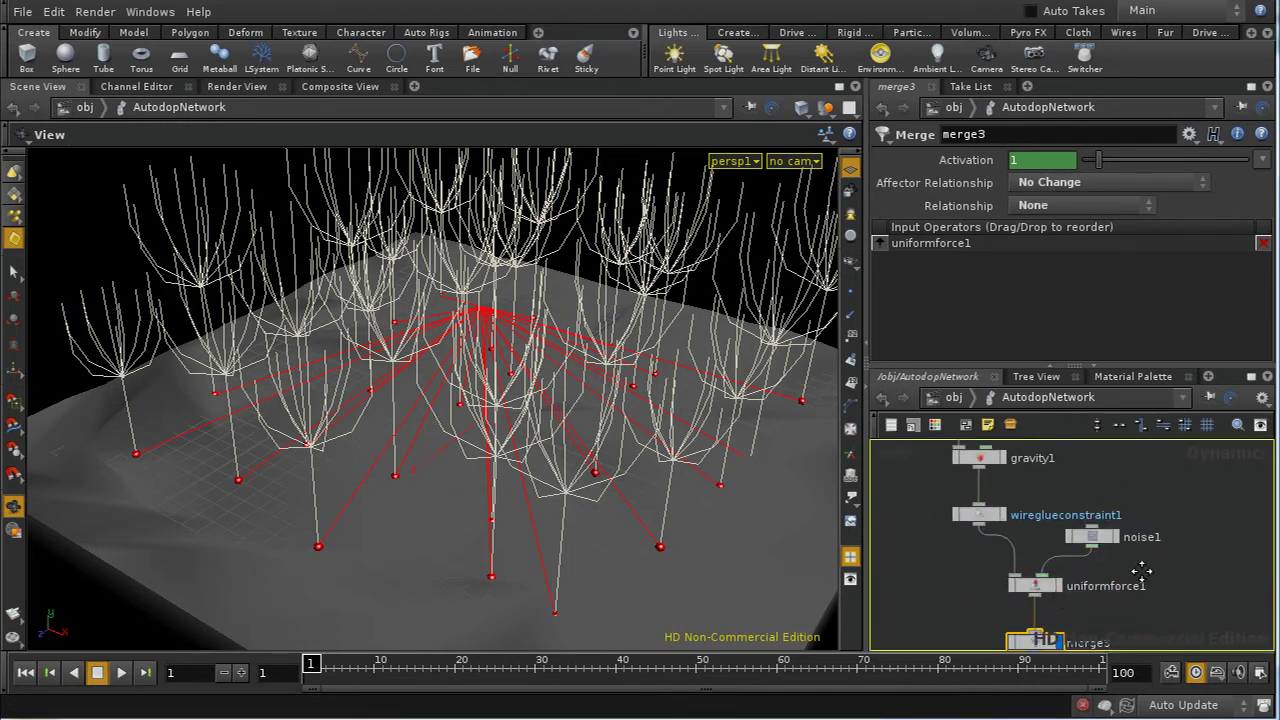
{"action": "left_click", "coordinate": [1035, 585]}
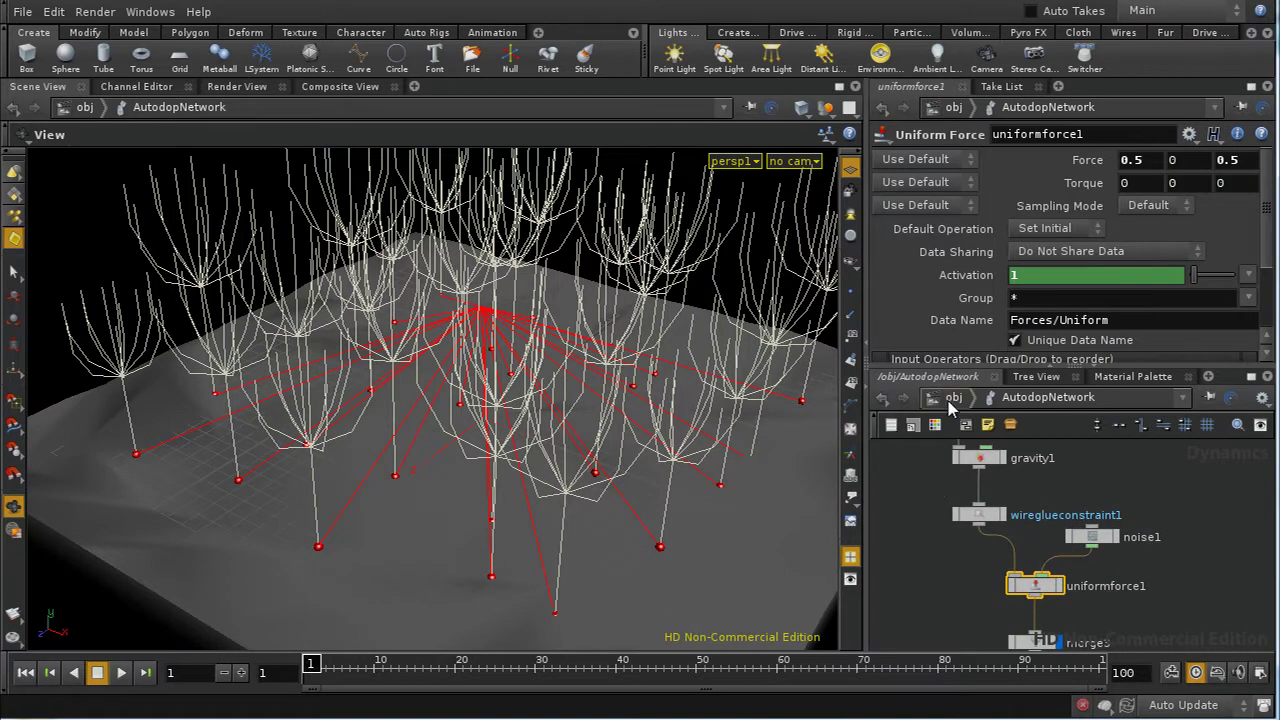
- Return to the object level, play the tree animation and stop it
{"action": "left_click", "coordinate": [949, 398]}
{"action": "left_click", "coordinate": [120, 673]}
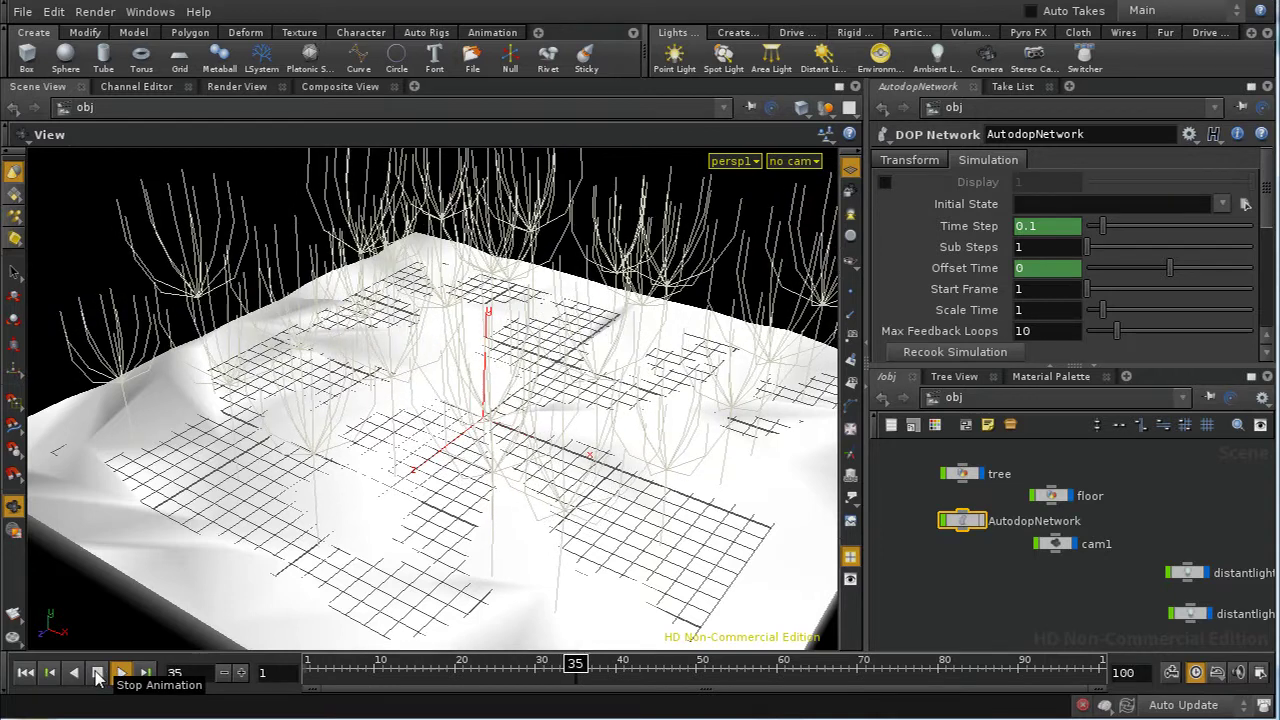
{"action": "left_click", "coordinate": [97, 673]}
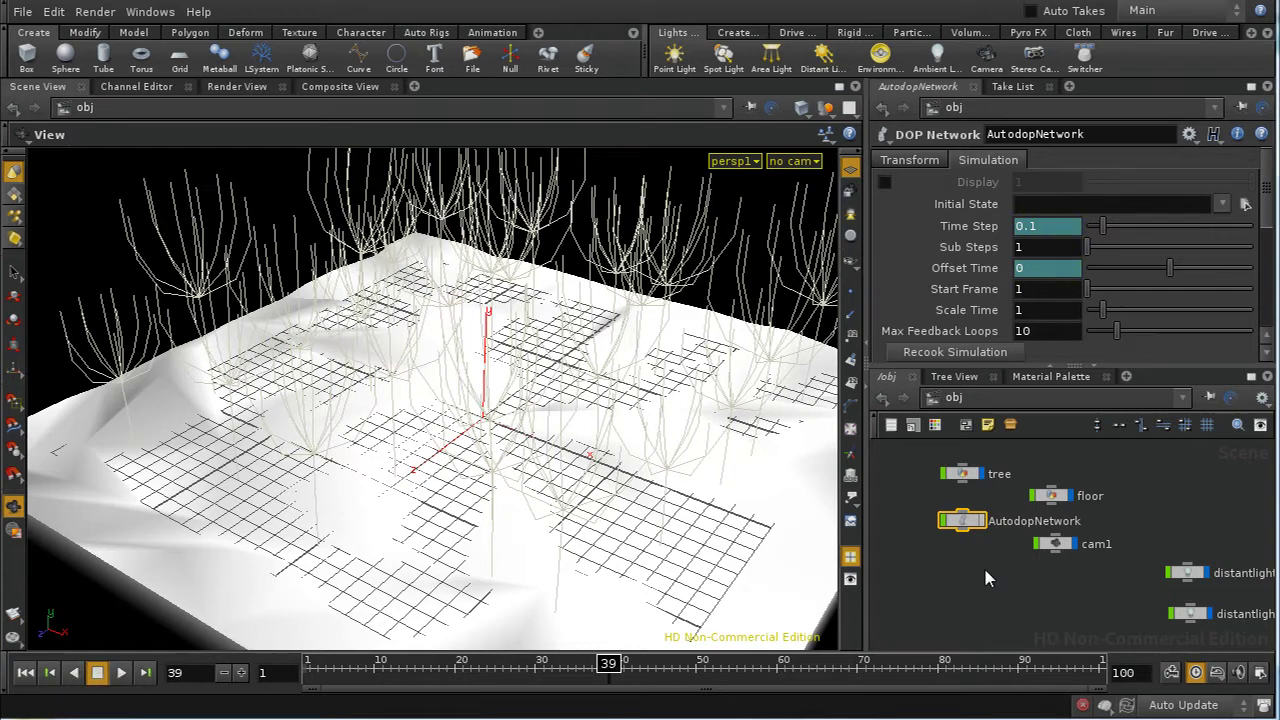
- Look at the dopimport1 and TREE_AFTER_DOPS nodes inside the tree object and return to the object level
{"action": "double_click", "coordinate": [958, 473]}
{"action": "middle_click_drag", "start_coordinate": [1139, 583], "coordinate": [1166, 602]}
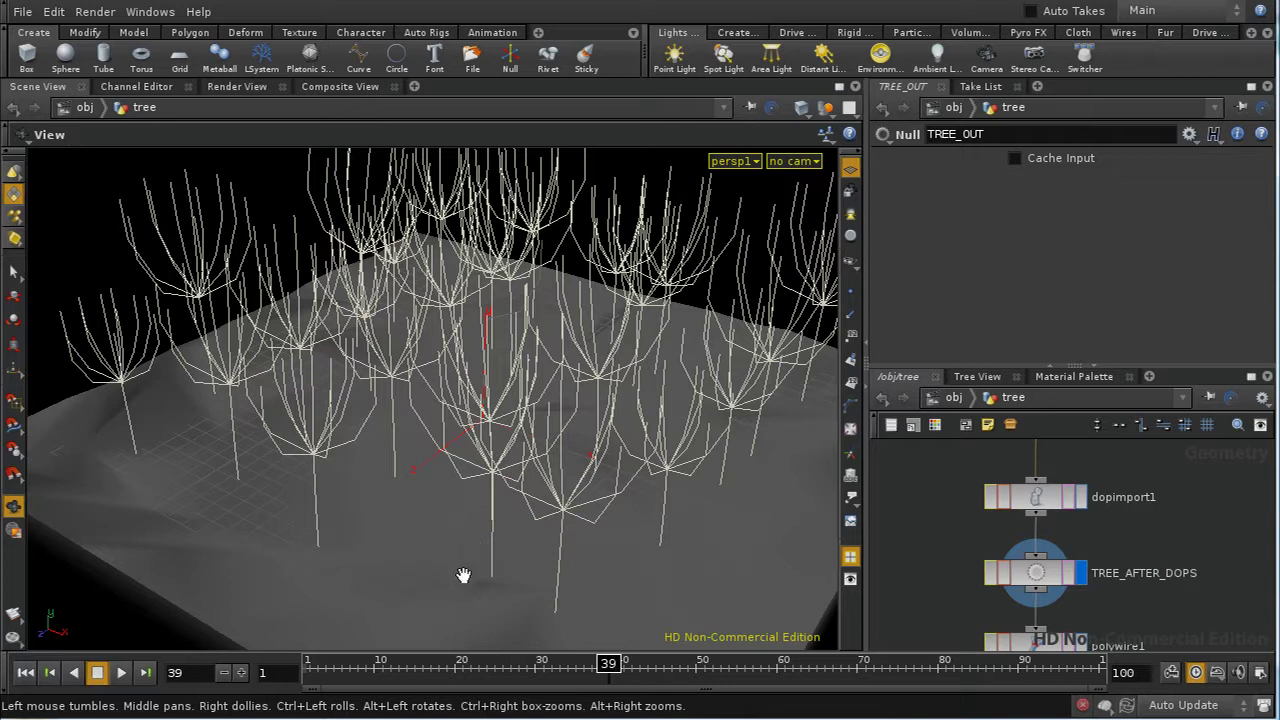
{"action": "left_click", "coordinate": [963, 398]}
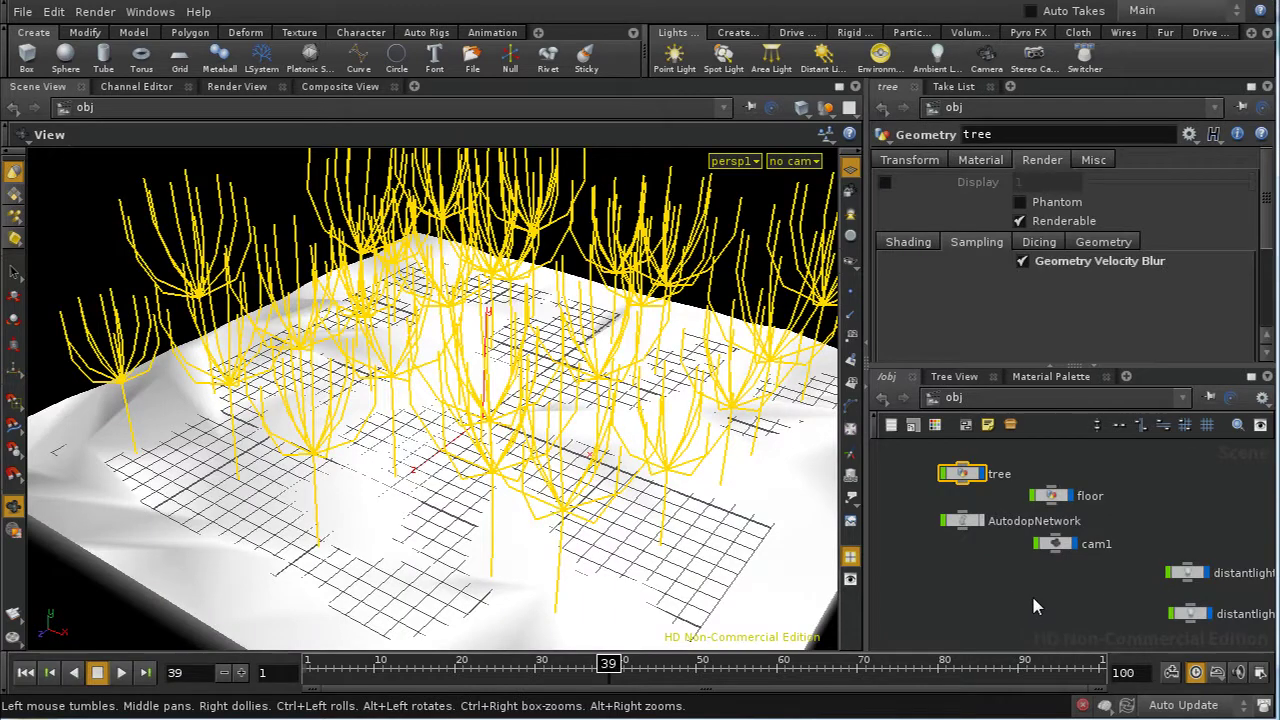
- Add a new Geometry object at the object level, placing it below AutodopNetwork
{"action": "middle_click_drag", "start_coordinate": [1011, 590], "coordinate": [1054, 622]}
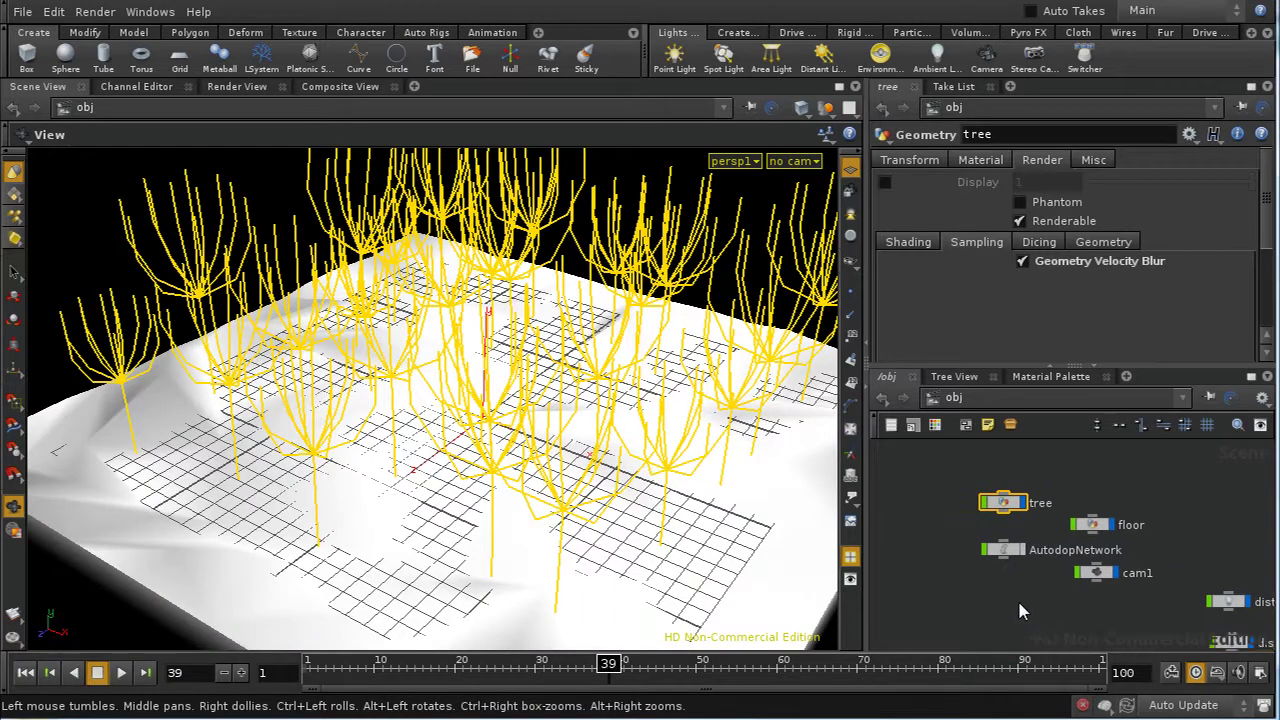
{"action": "key", "text": "Tab"}
{"action": "type", "text": "Geometry"}
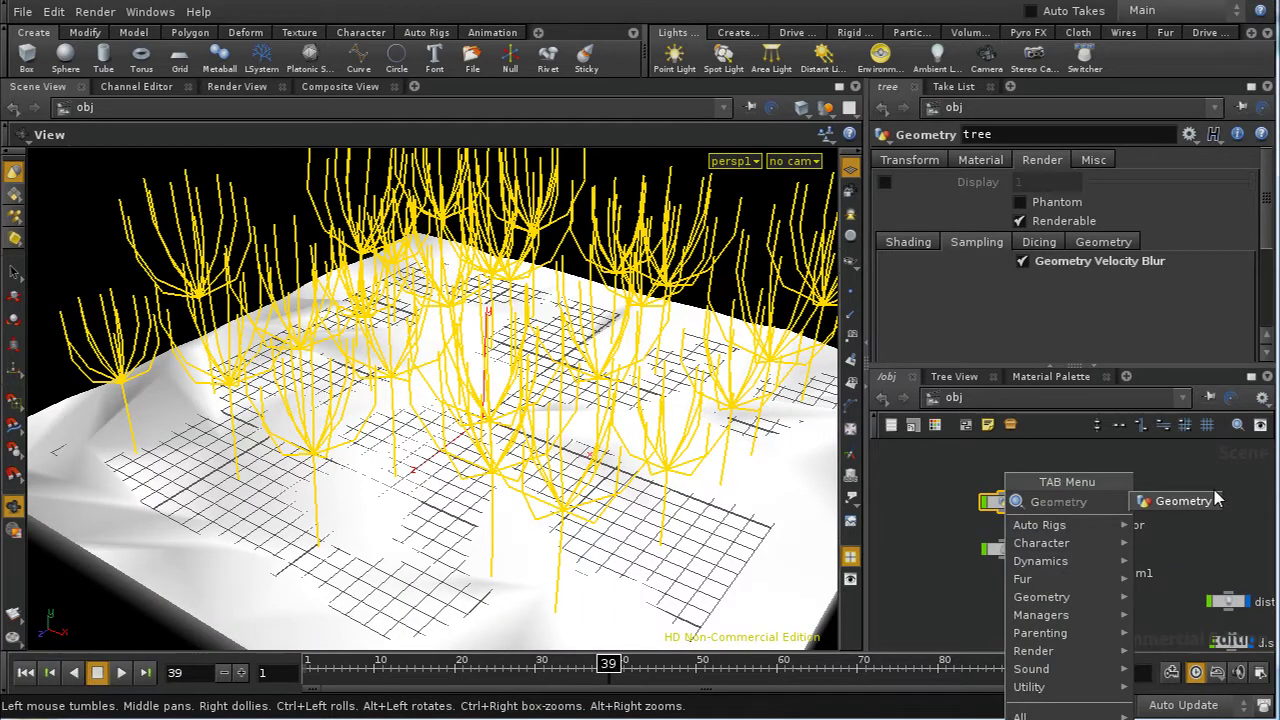
{"action": "left_click", "coordinate": [1199, 507]}
{"action": "left_click", "coordinate": [1022, 606]}
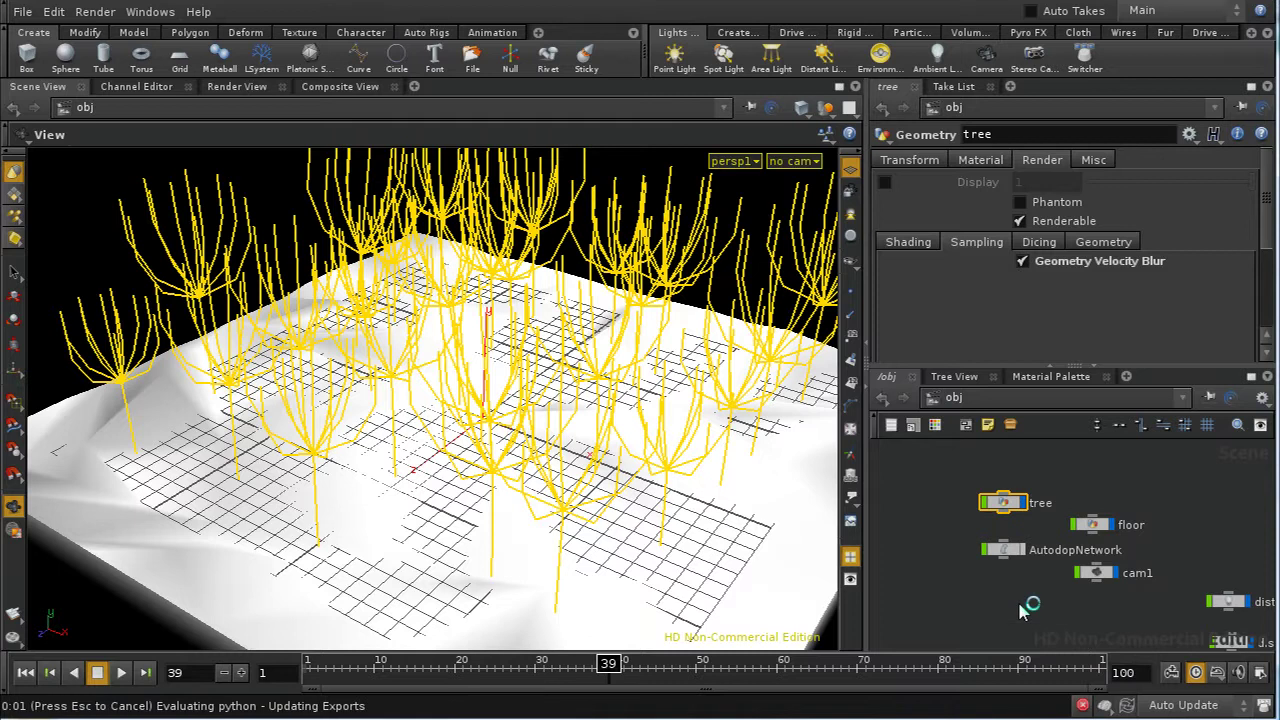
{"action": "left_click_drag", "start_coordinate": [1020, 607], "coordinate": [978, 612]}
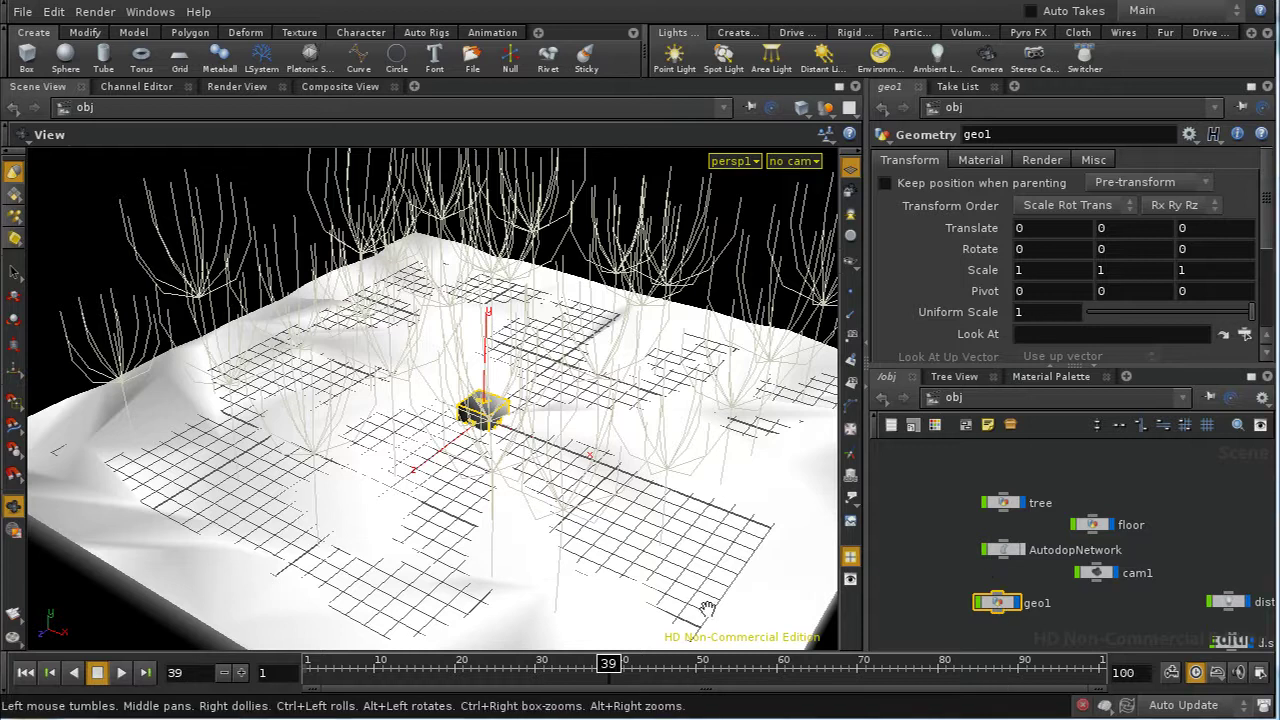
- Rename the new Geometry object falling_spheres
{"action": "double_click", "coordinate": [985, 134]}
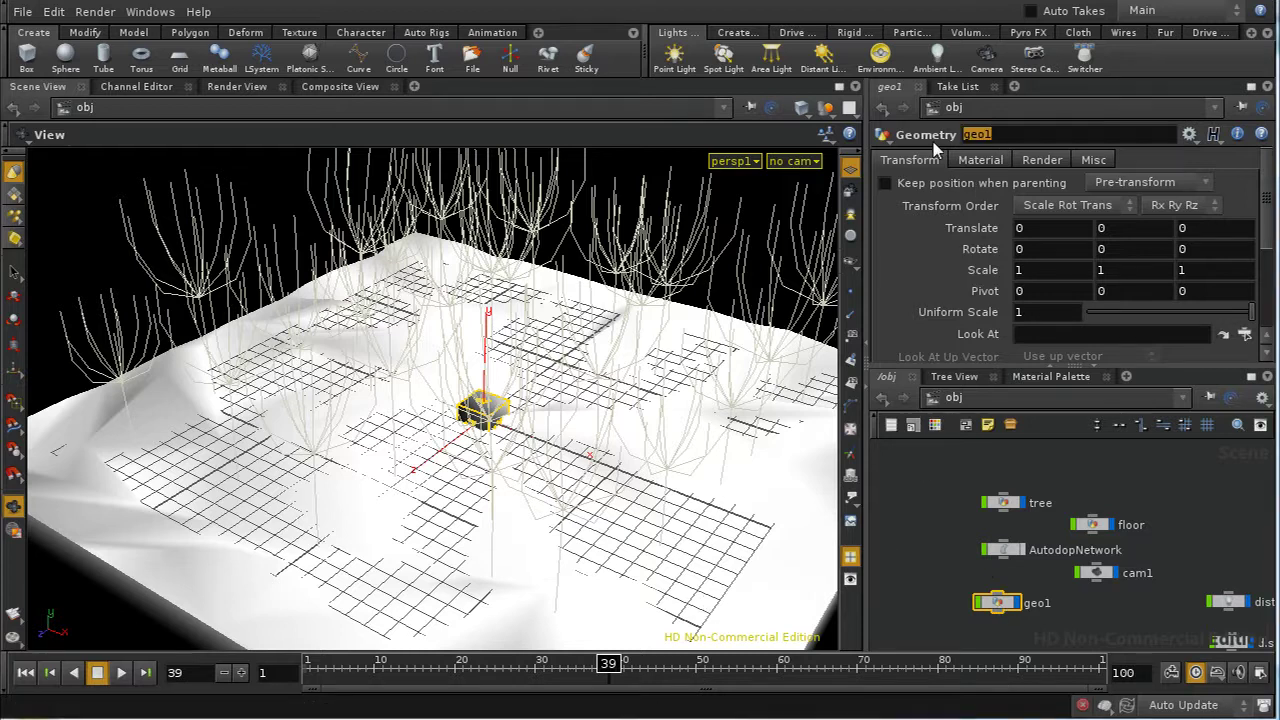
{"action": "type", "text": "falling_spheres"}
{"action": "left_click", "coordinate": [1054, 455]}
- Inside falling_spheres, delete the default File node and add an Object Merge node
{"action": "double_click", "coordinate": [995, 603]}
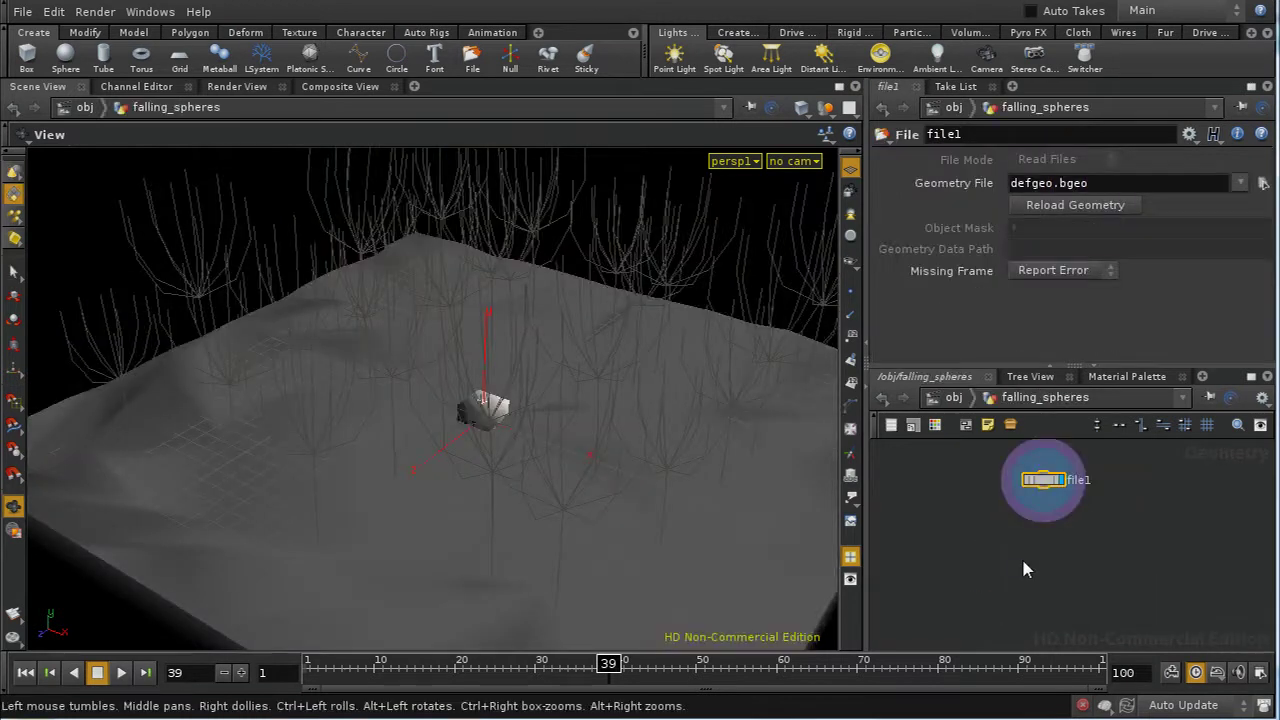
{"action": "key", "text": "Delete"}
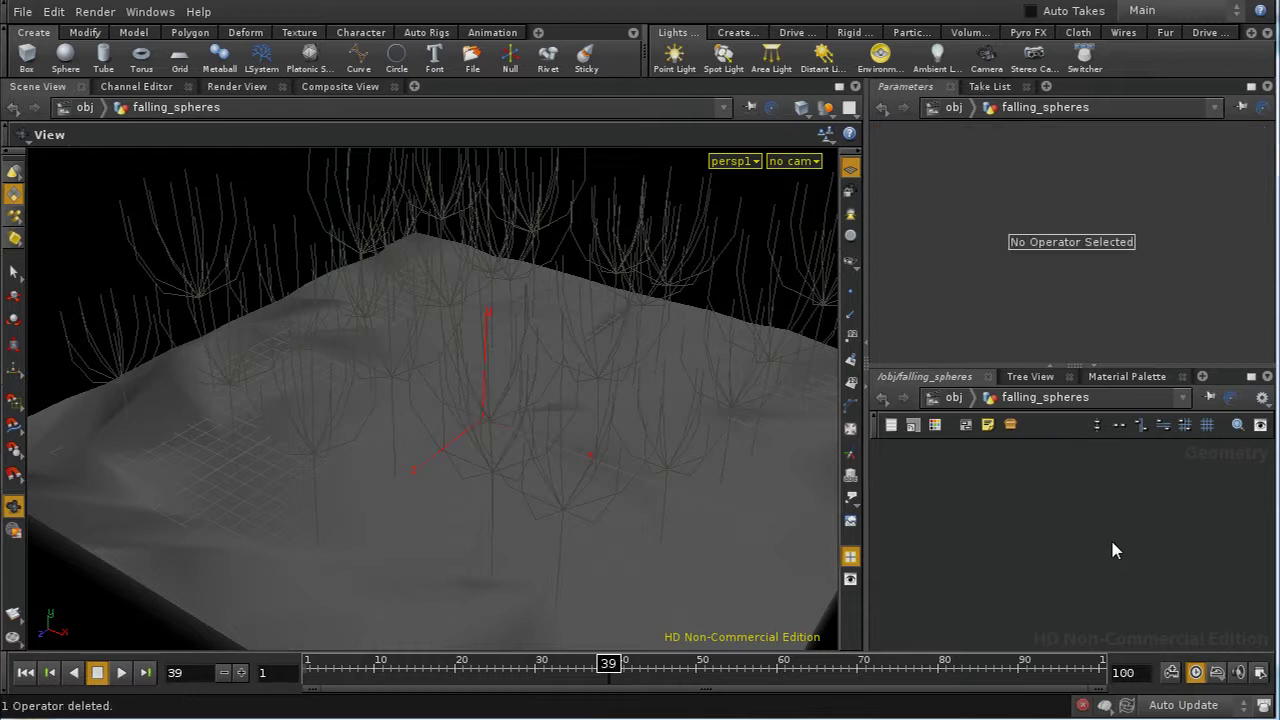
{"action": "key", "text": "Tab"}
{"action": "type", "text": "obj"}
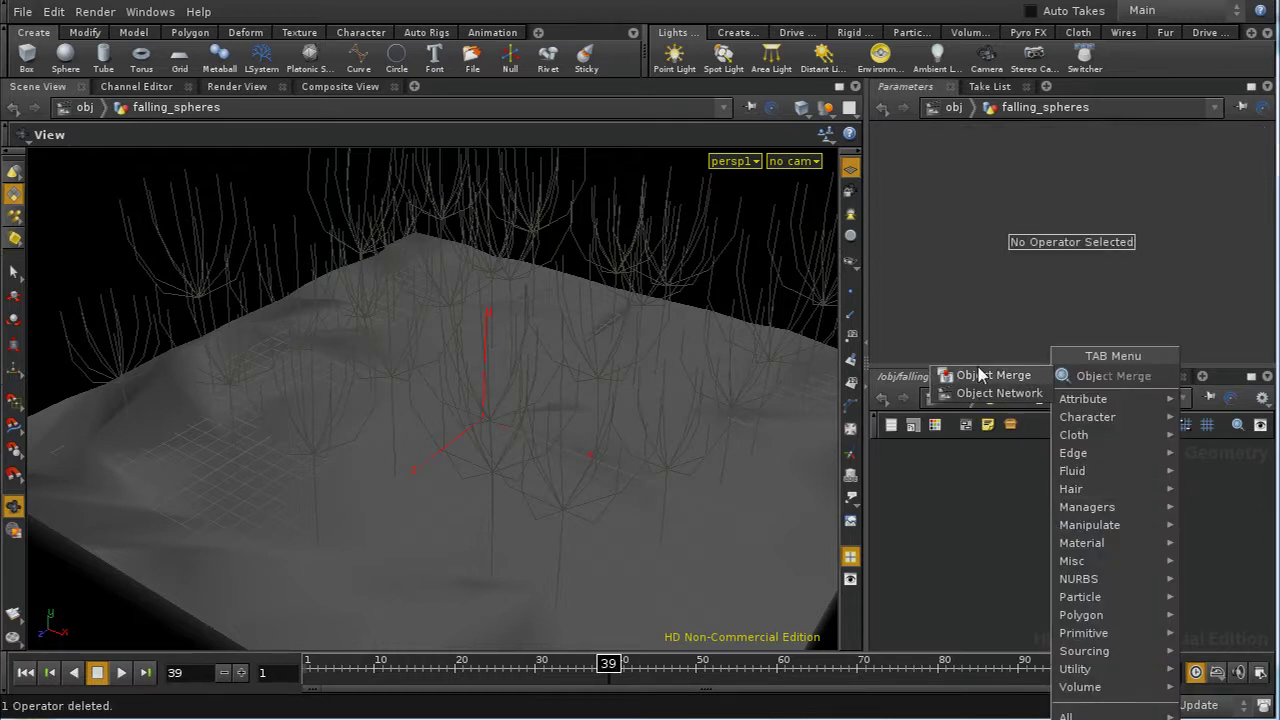
{"action": "left_click", "coordinate": [980, 377]}
{"action": "left_click", "coordinate": [1078, 500]}
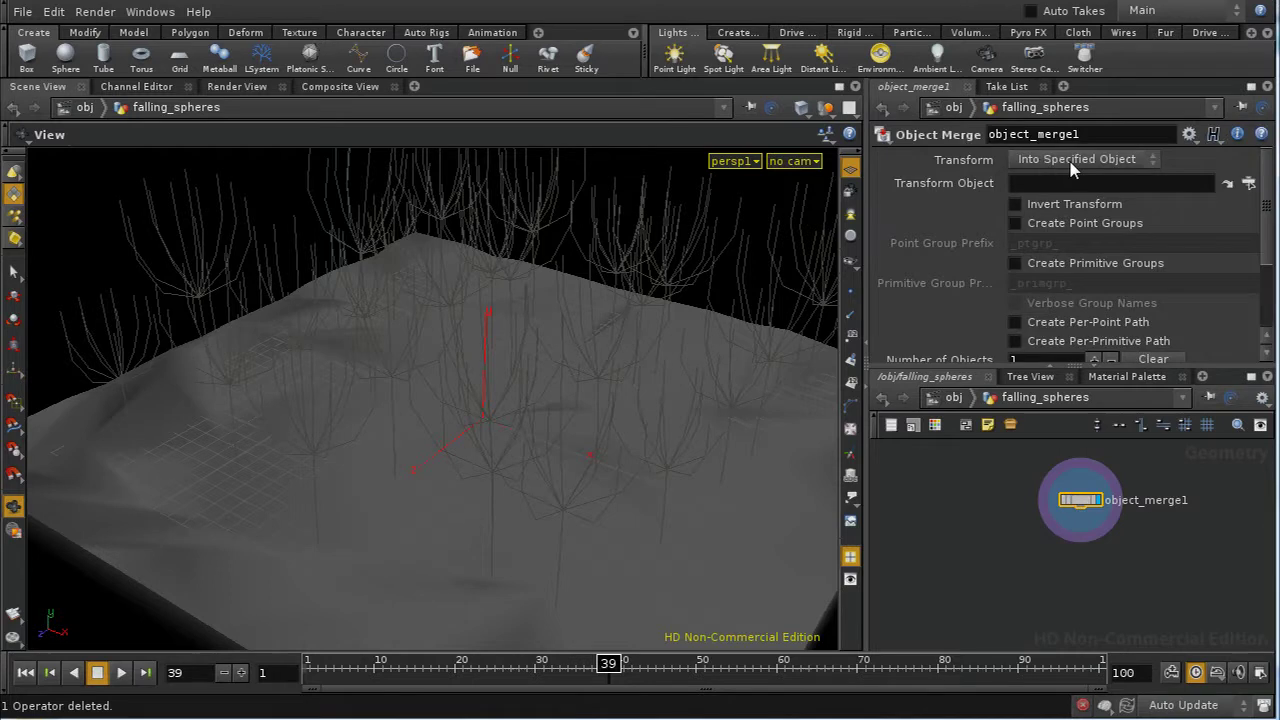
- Set the Object Merge transform to Into This Object and choose TREE_AFTER_DOPS from the tree object as Object 1
{"action": "left_click", "coordinate": [1140, 160]}
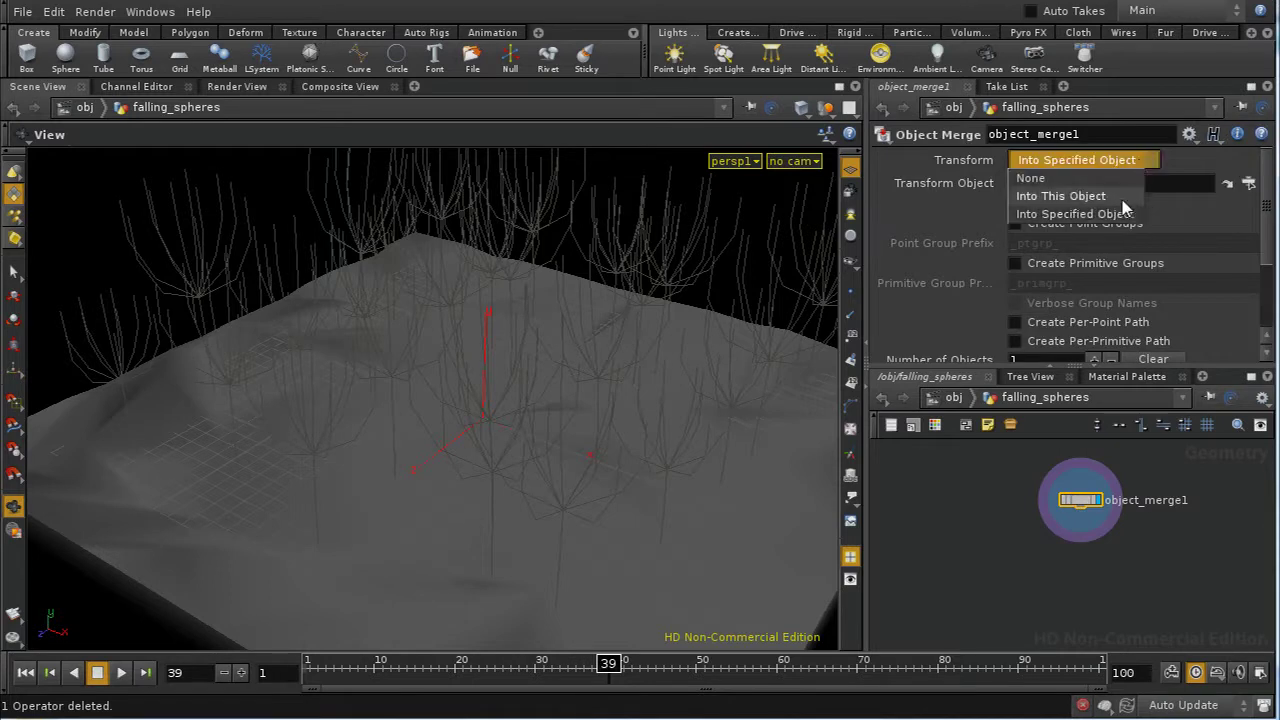
{"action": "left_click", "coordinate": [1122, 203]}
{"action": "left_click_drag", "start_coordinate": [1268, 262], "coordinate": [1270, 330]}
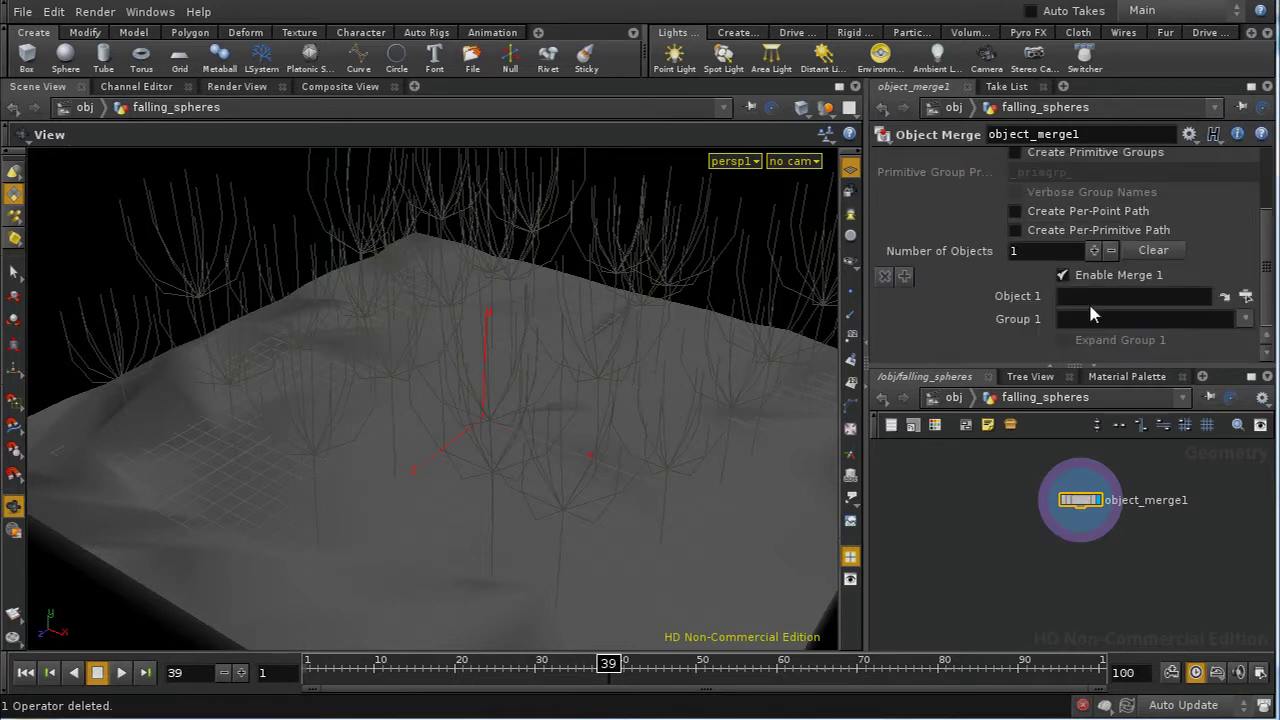
{"action": "left_click", "coordinate": [1248, 295]}
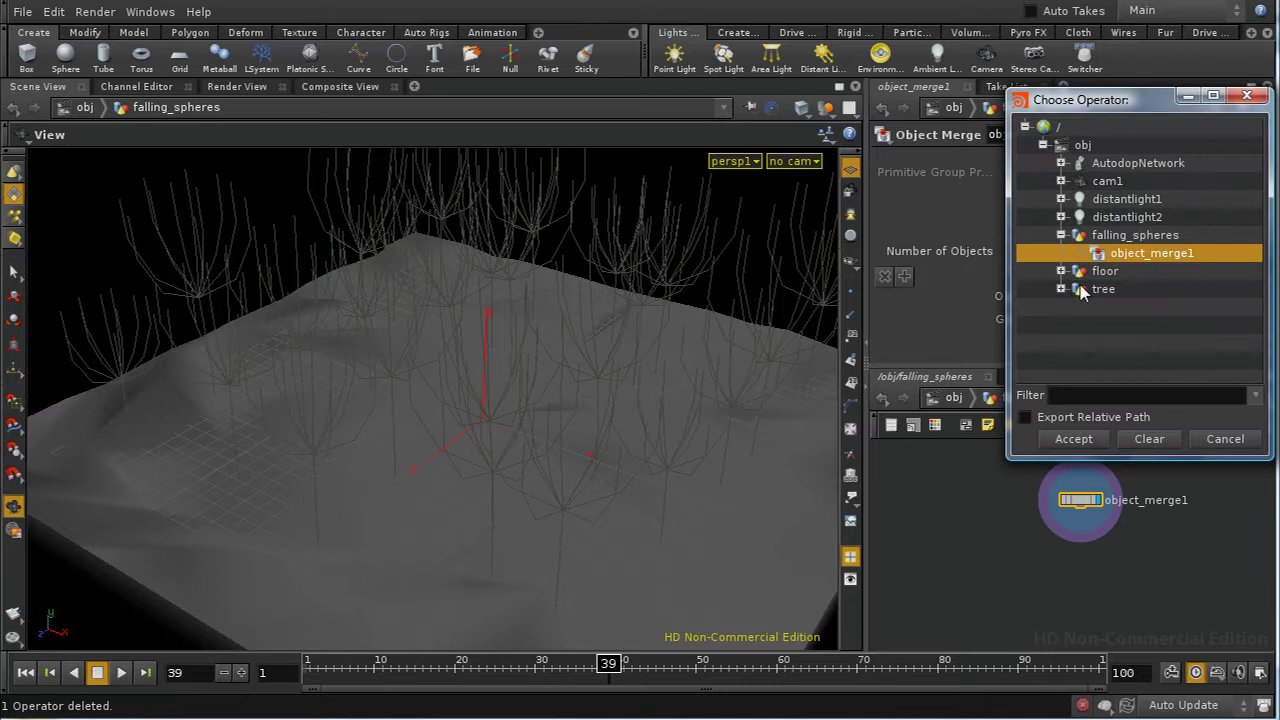
{"action": "left_click", "coordinate": [1061, 289]}
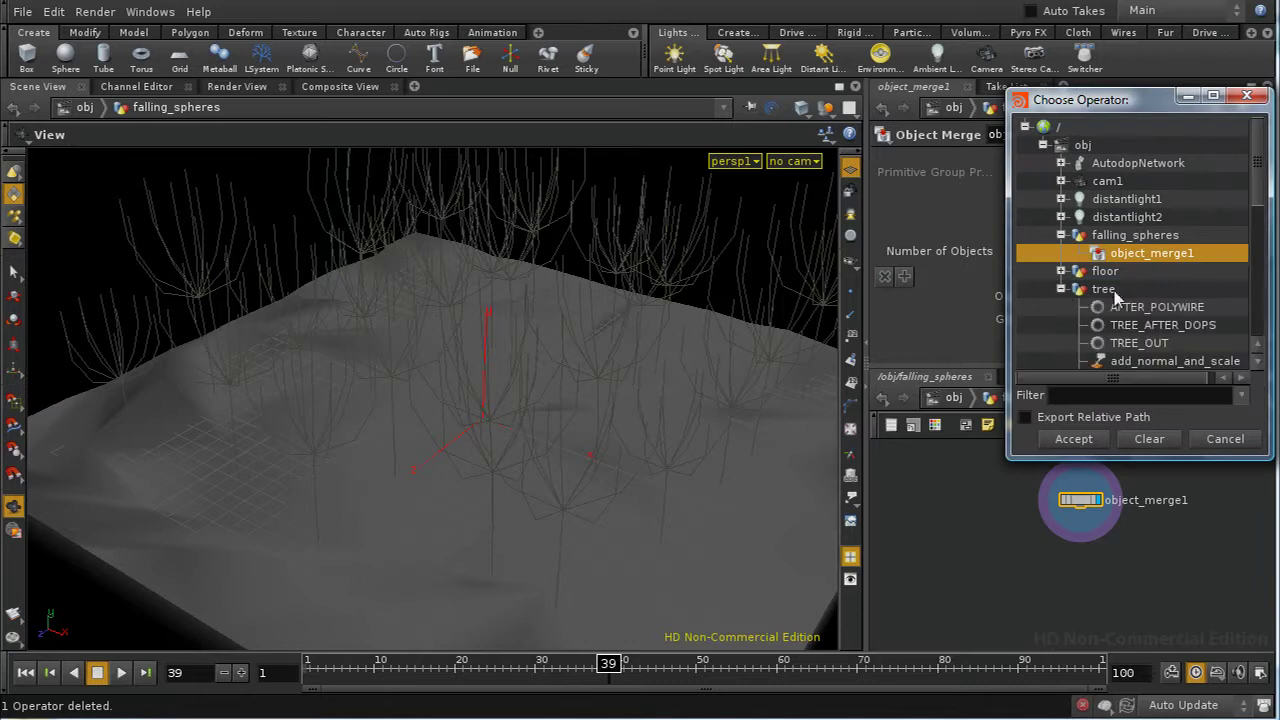
{"action": "left_click", "coordinate": [1165, 343]}
{"action": "left_click", "coordinate": [1188, 326]}
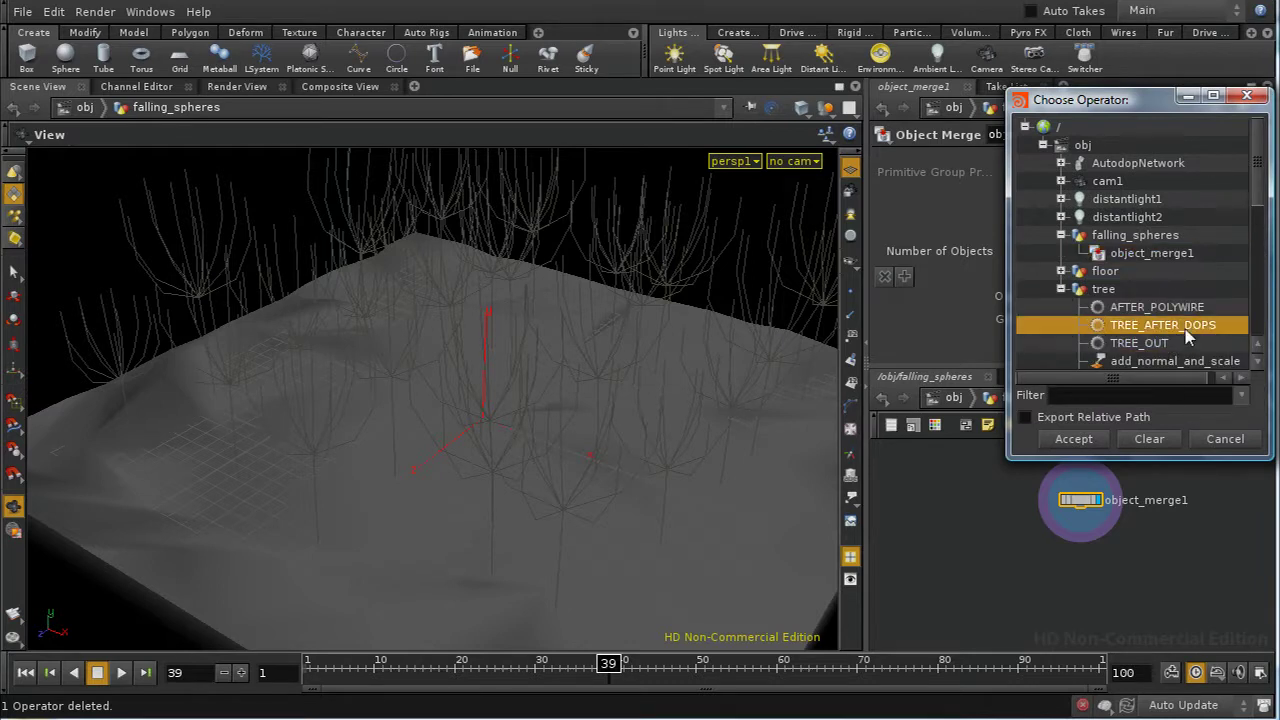
{"action": "left_click", "coordinate": [1062, 439]}
- Add a Blast node below the Object Merge node, connected to its output
{"action": "middle_click_drag", "start_coordinate": [1108, 558], "coordinate": [1080, 551]}
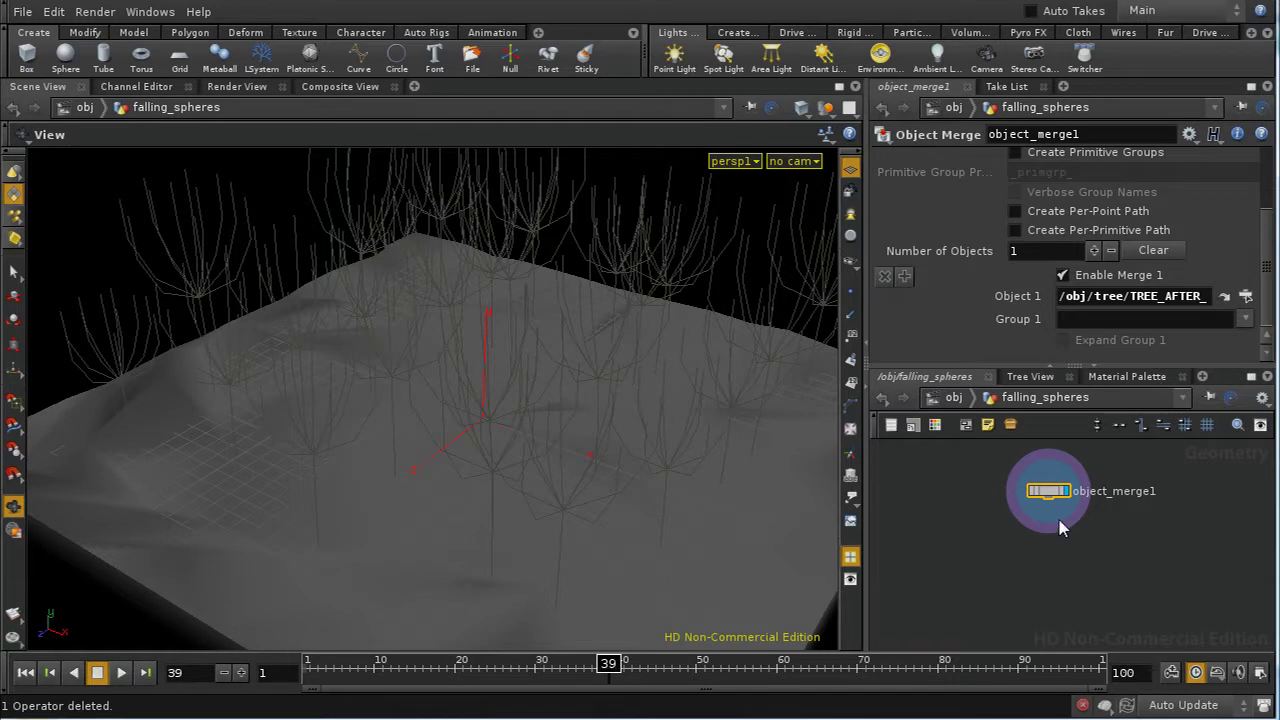
{"action": "key", "text": "Tab"}
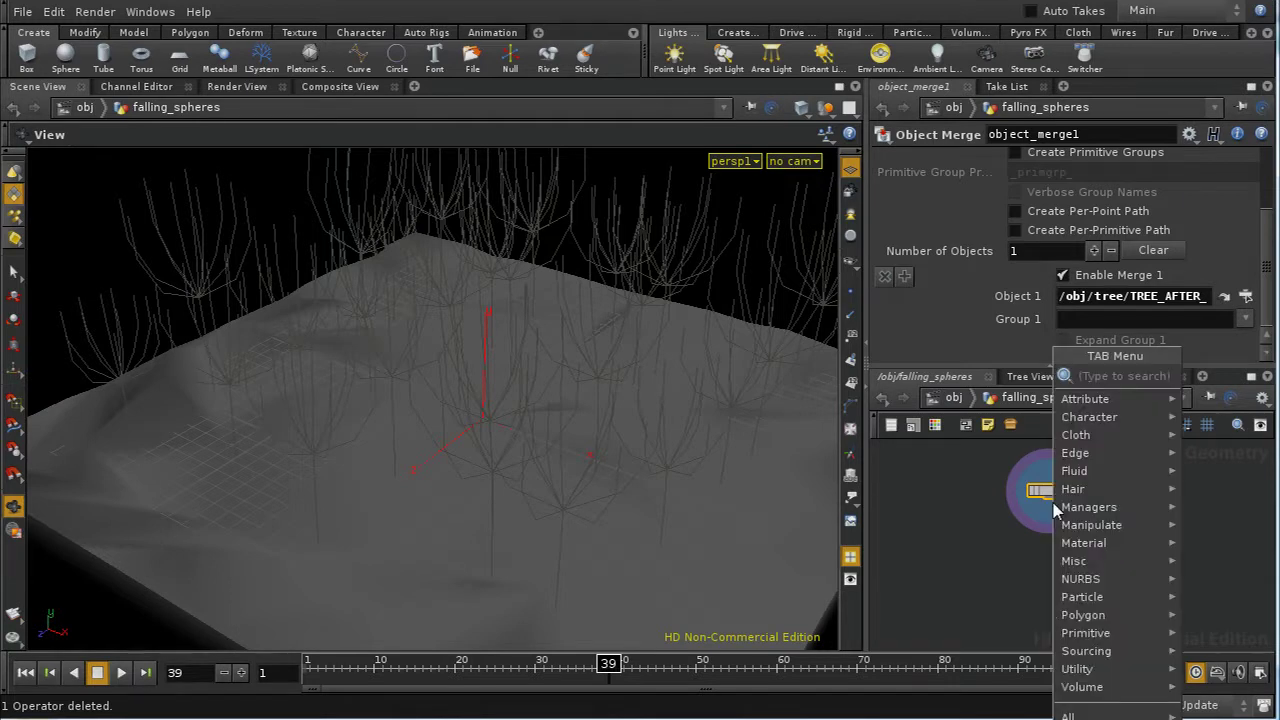
{"action": "key", "text": "Escape"}
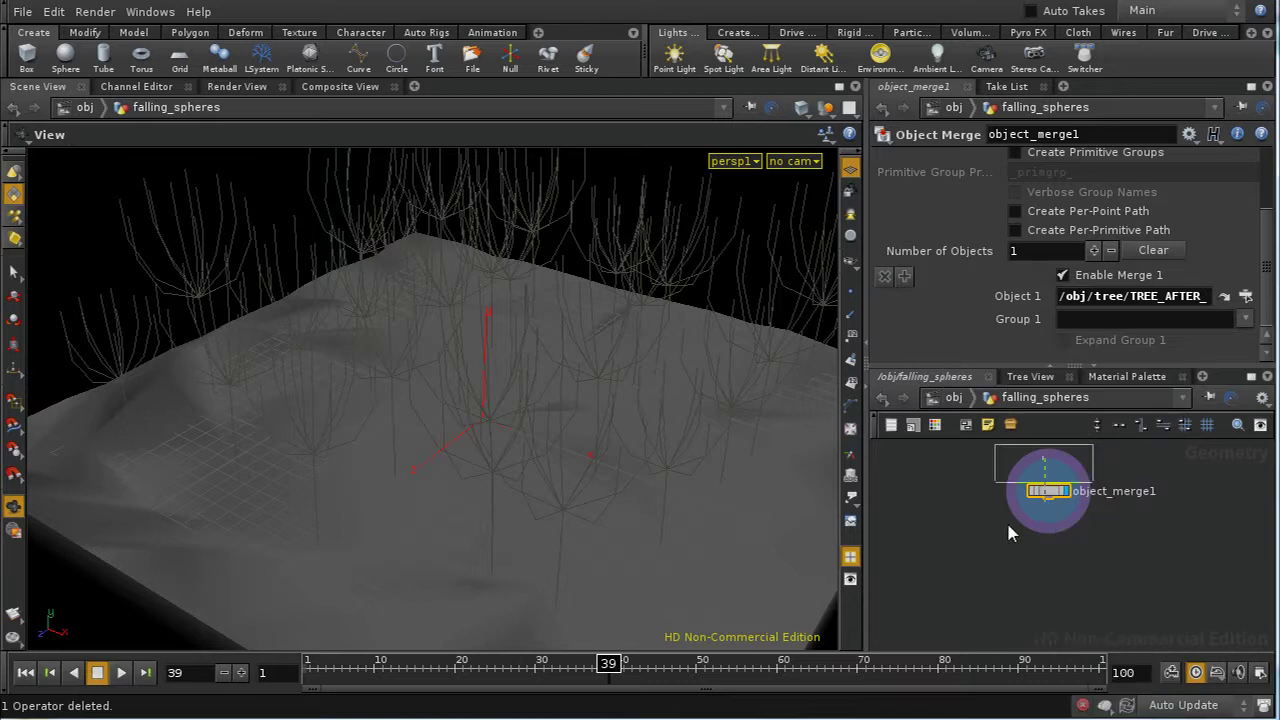
{"action": "left_click", "coordinate": [1041, 546]}
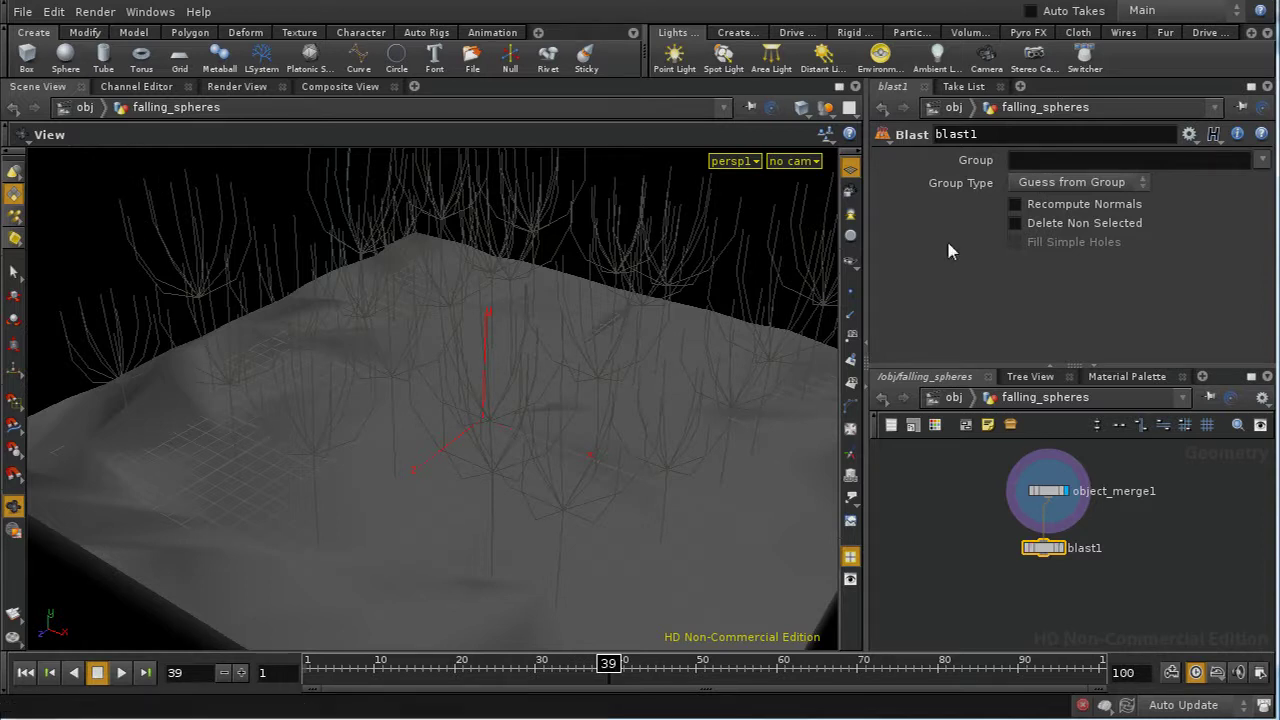
- Set the Blast node's group to tips and enable Delete Non Selected
{"action": "left_click", "coordinate": [1039, 157]}
{"action": "left_click", "coordinate": [1263, 161]}
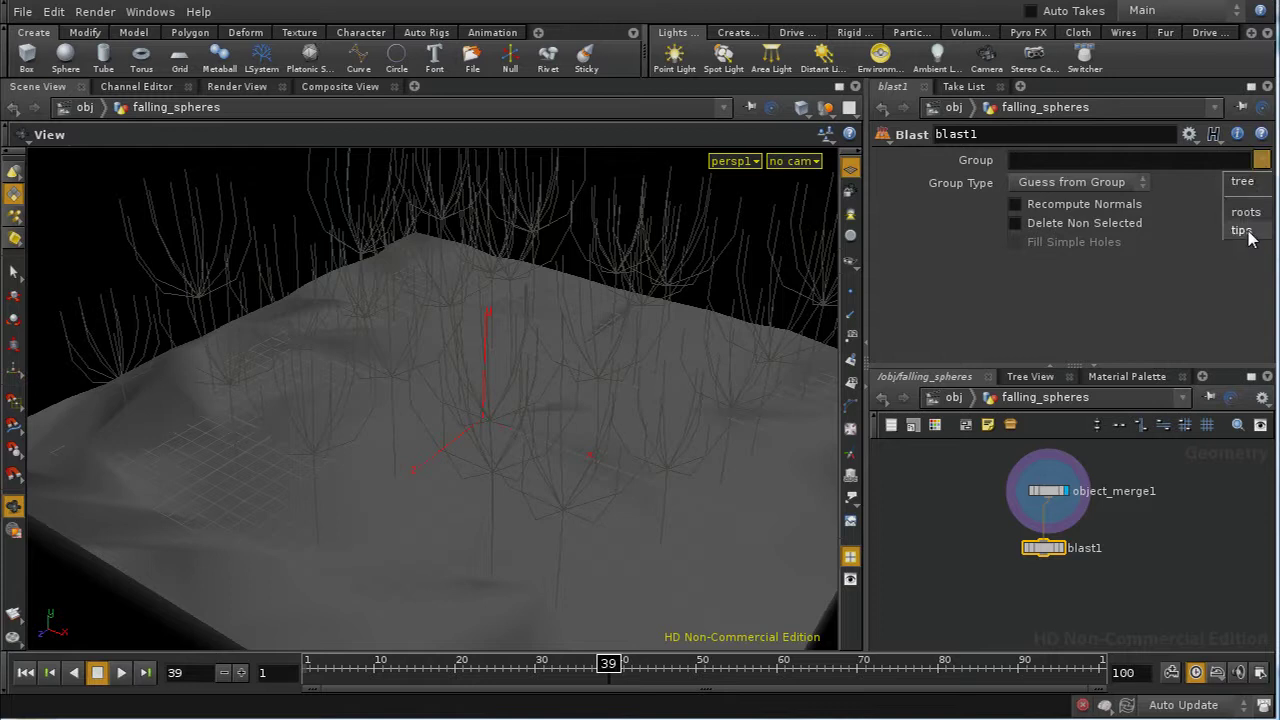
{"action": "left_click", "coordinate": [1245, 231]}
{"action": "left_click", "coordinate": [1028, 224]}
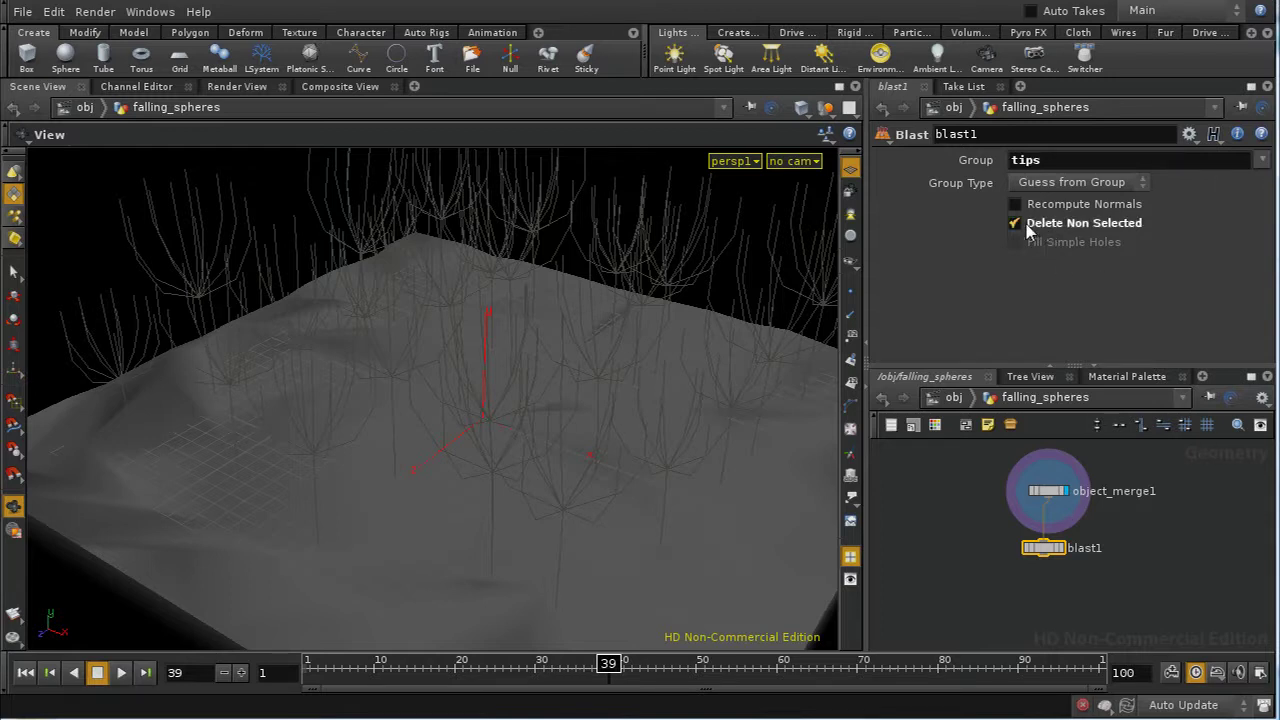
- Align the Blast node under the Object Merge node, make it the displayed node and show points in the viewport
{"action": "left_click", "coordinate": [1061, 550]}
{"action": "left_click_drag", "start_coordinate": [1062, 556], "coordinate": [1067, 556]}
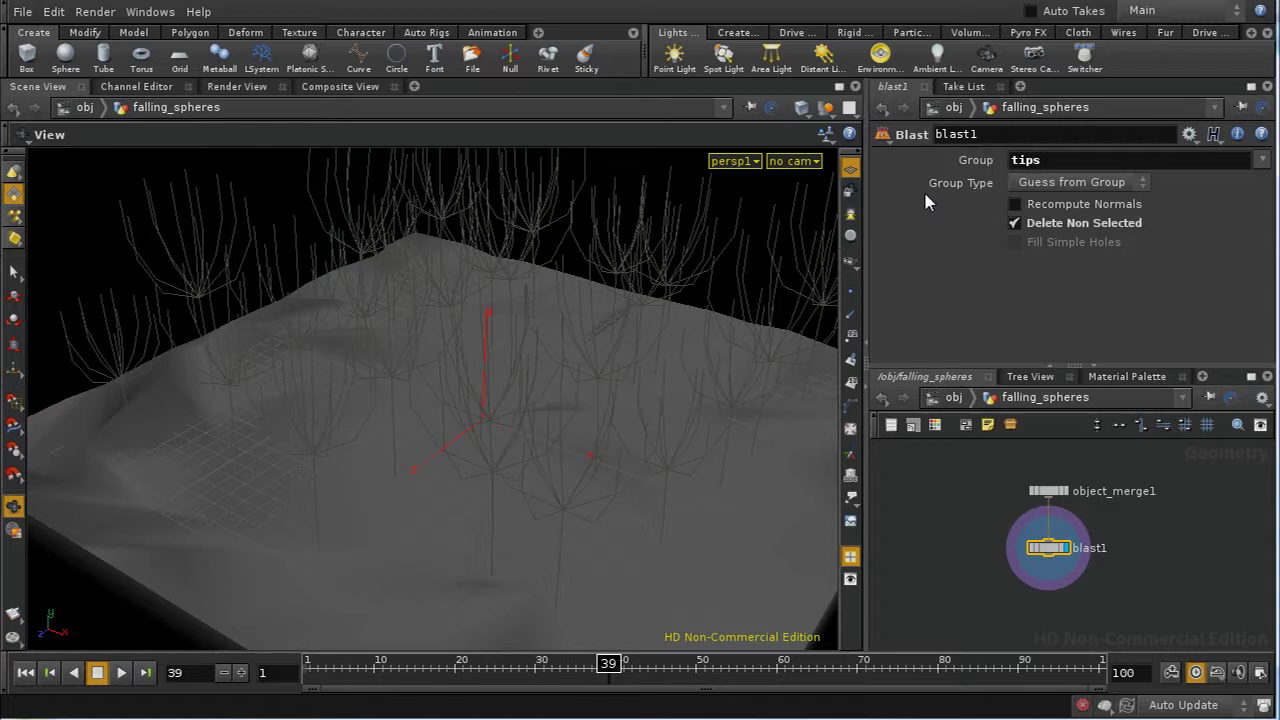
{"action": "left_click", "coordinate": [850, 291]}
{"action": "middle_click_drag", "start_coordinate": [1068, 595], "coordinate": [1066, 566]}
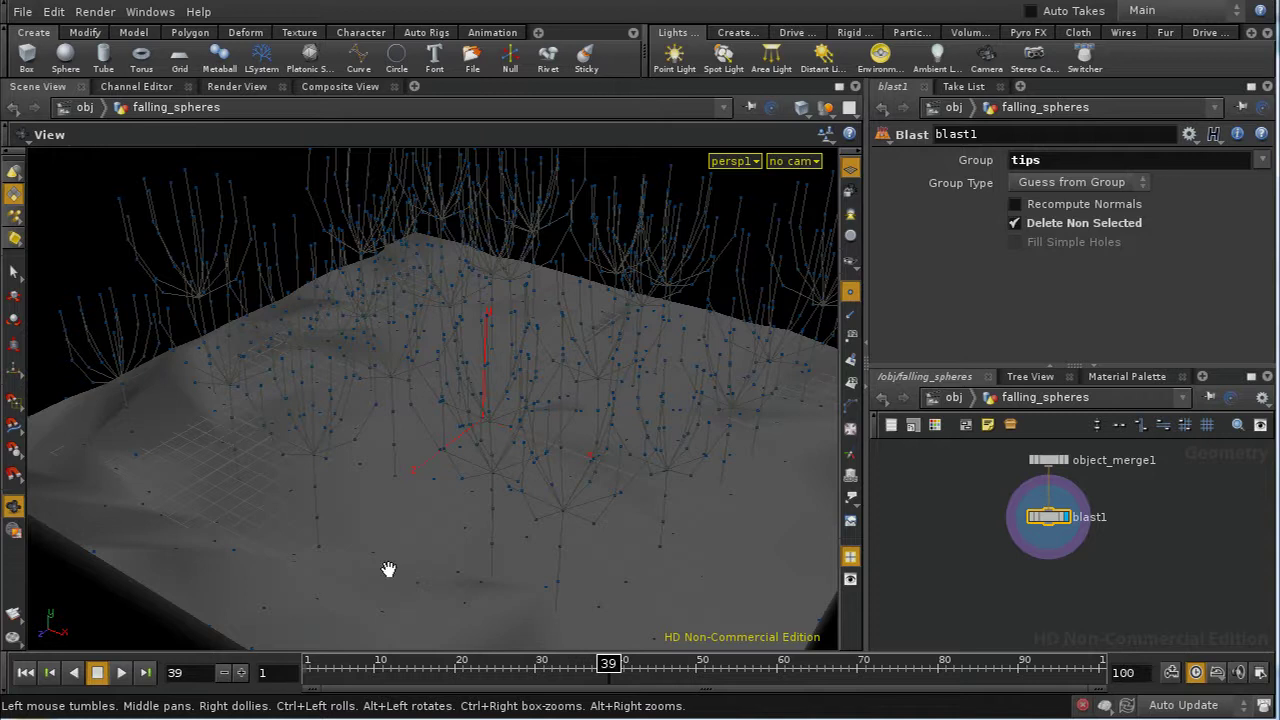
{"action": "left_click_drag", "start_coordinate": [1060, 527], "coordinate": [1060, 518]}
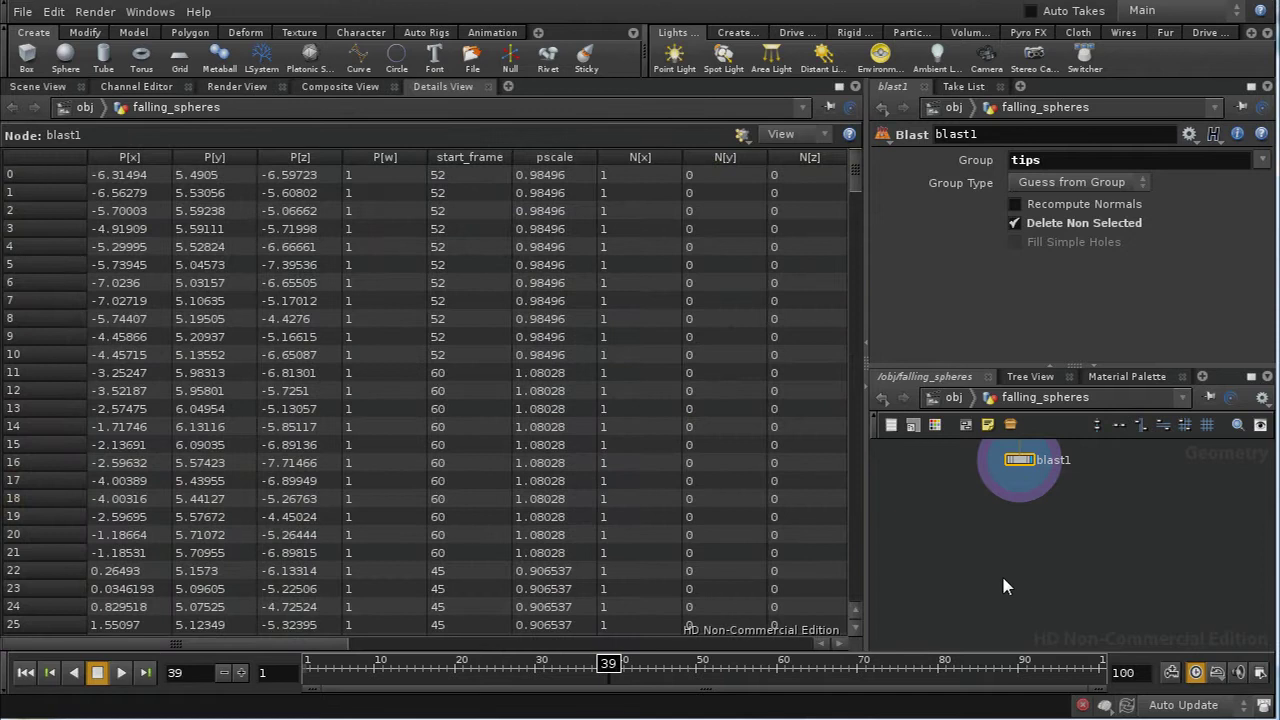
- Add an AttribCreate node directly below the Blast node, connected to its output
{"action": "middle_click_drag", "start_coordinate": [1000, 565], "coordinate": [1092, 541]}
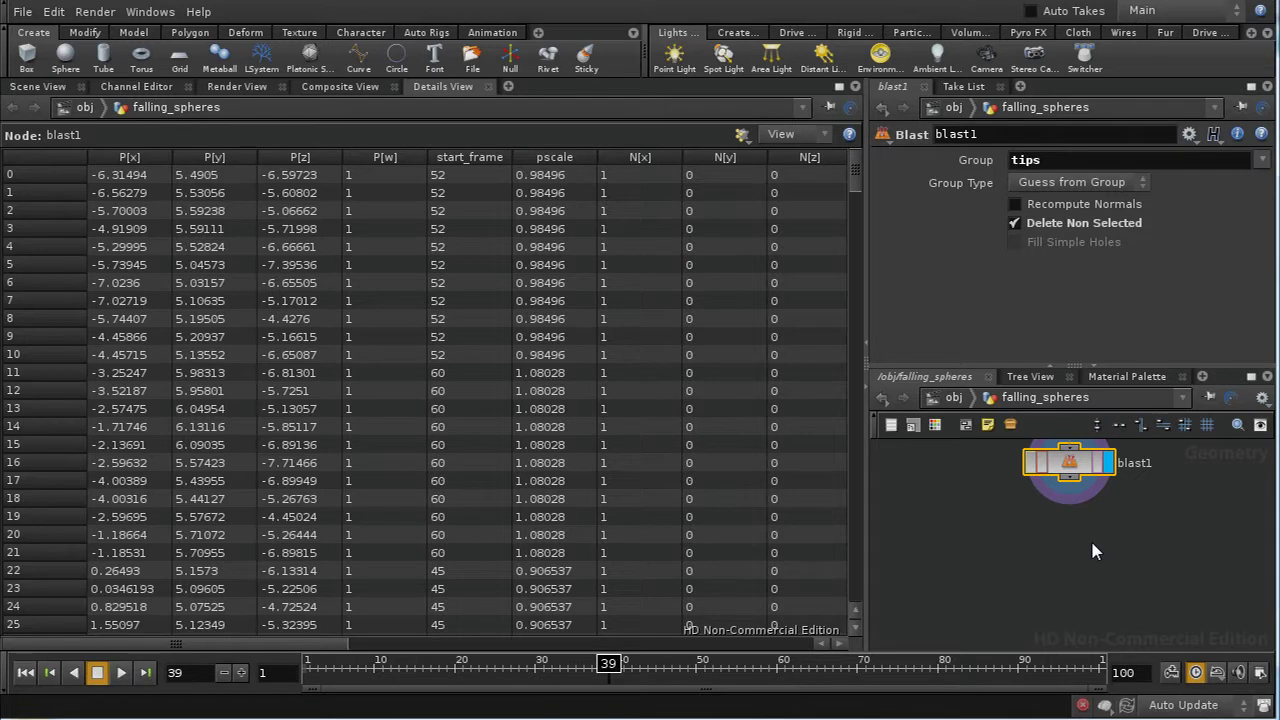
{"action": "key", "text": "Tab"}
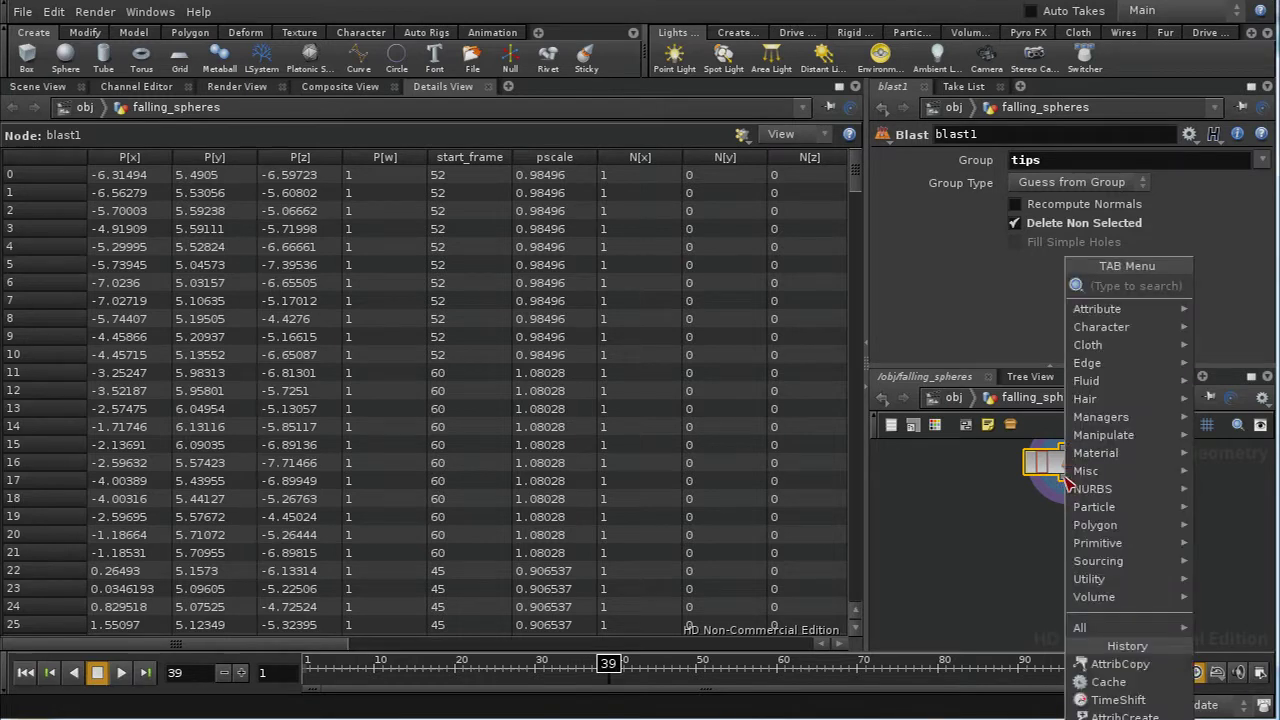
{"action": "type", "text": "attrib"}
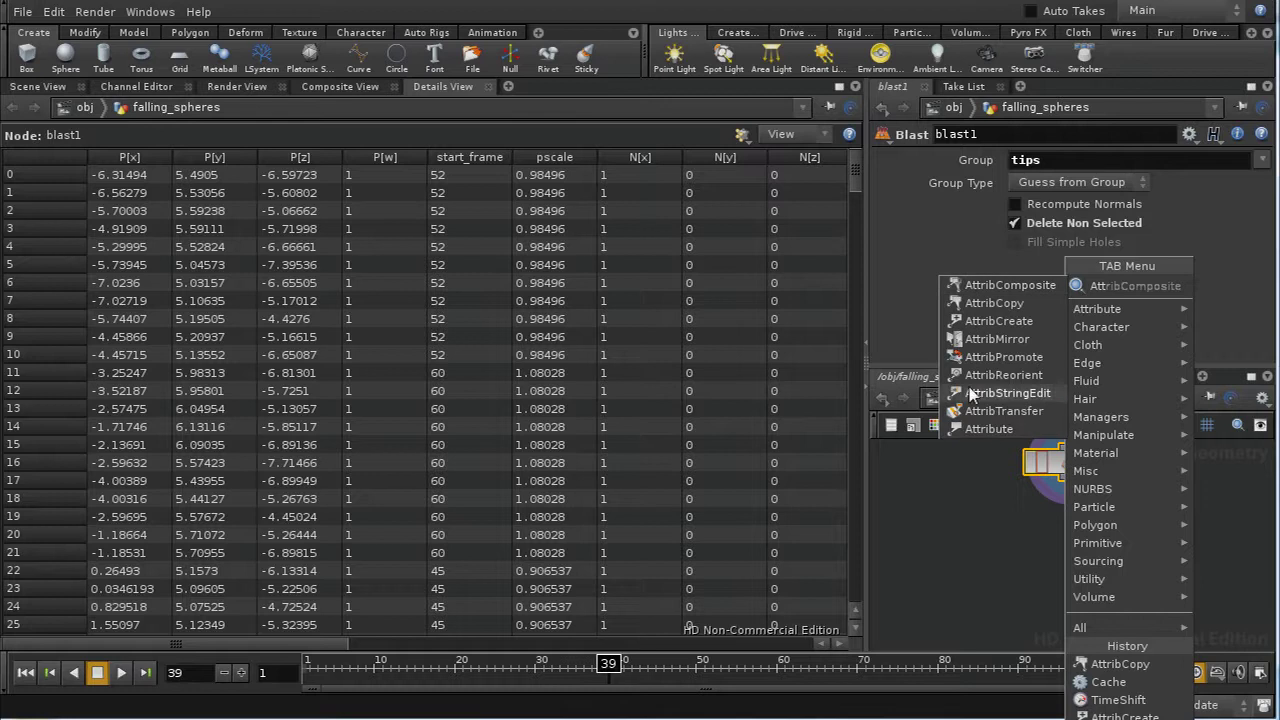
{"action": "left_click", "coordinate": [998, 320]}
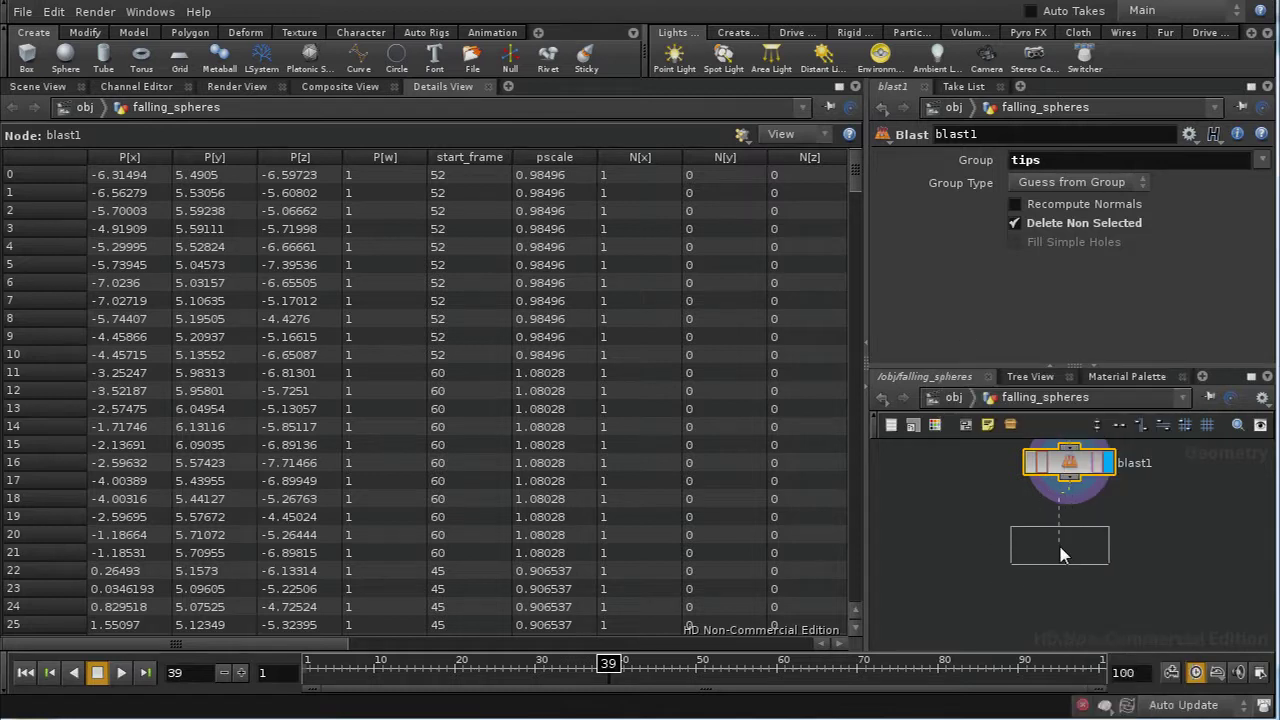
{"action": "left_click", "coordinate": [1060, 548]}
{"action": "left_click_drag", "start_coordinate": [283, 648], "coordinate": [482, 650]}
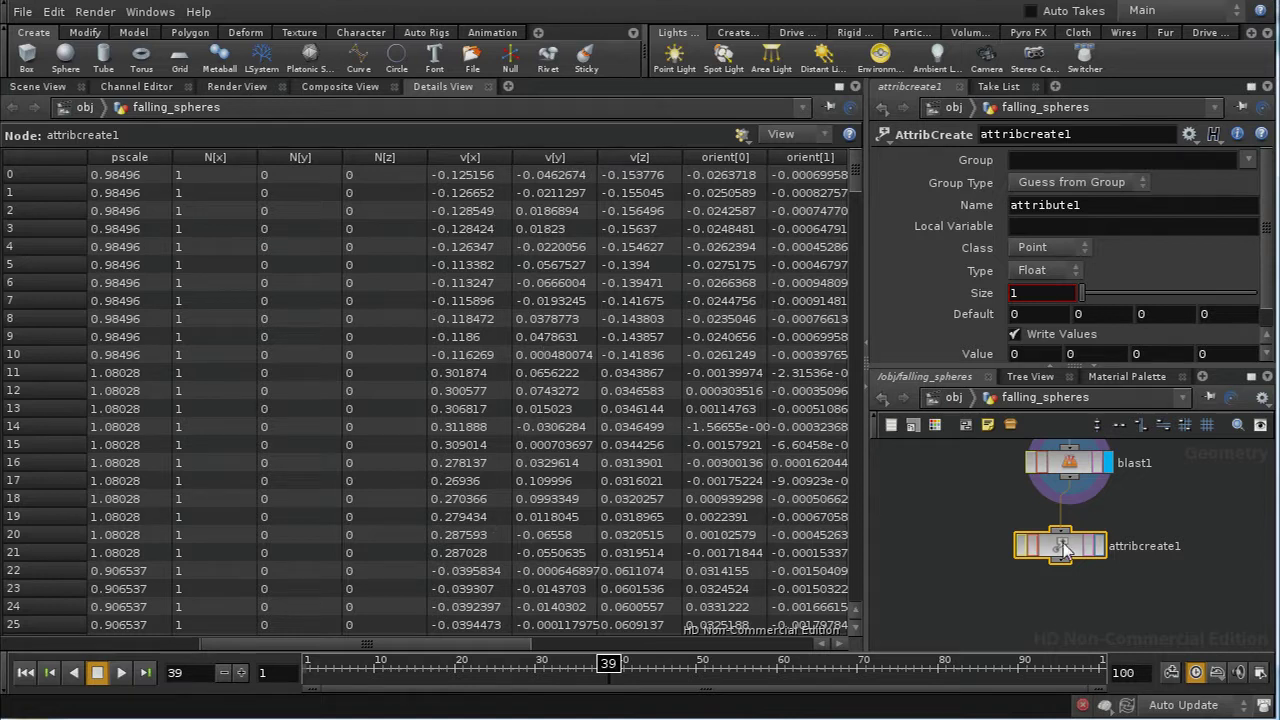
{"action": "left_click_drag", "start_coordinate": [1068, 548], "coordinate": [1076, 547]}
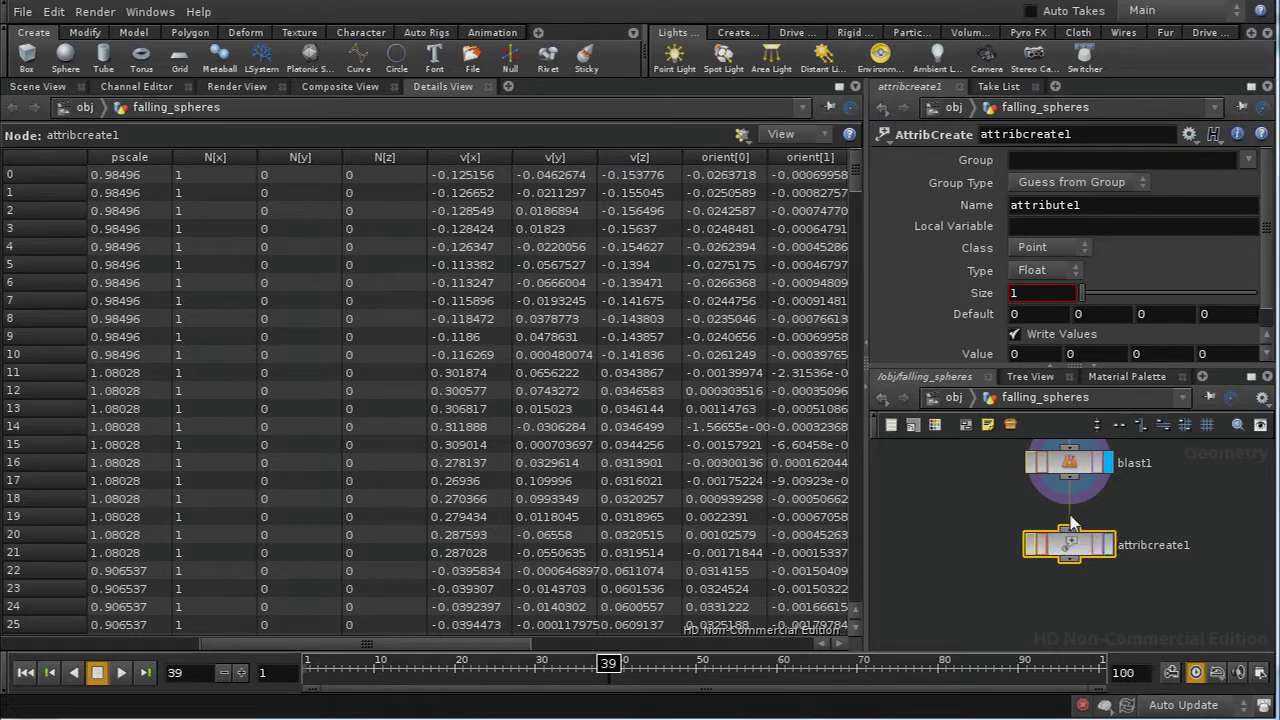
- Name the new attribute cvel and set its first value to the expression length($VX, $VY, $VZ)
{"action": "double_click", "coordinate": [1088, 203]}
{"action": "type", "text": "cvel"}
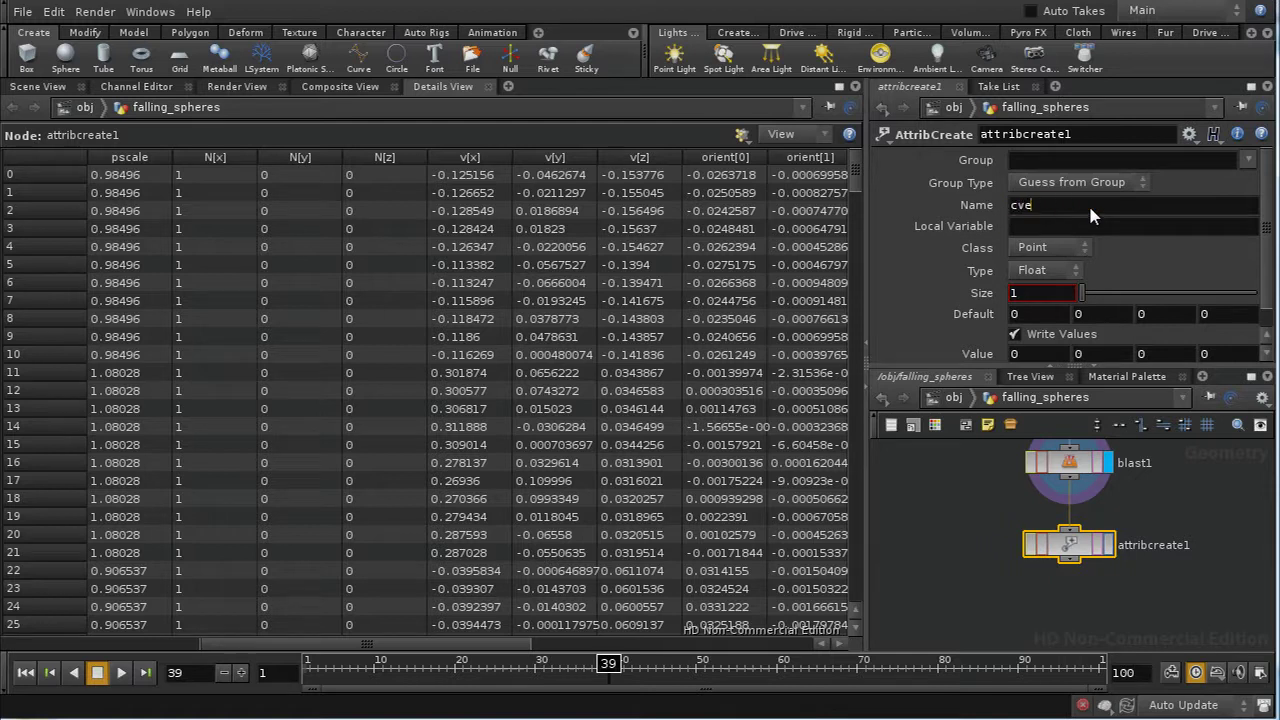
{"action": "key", "text": "Return"}
{"action": "scroll", "coordinate": [1045, 300], "scroll_direction": "down", "scroll_amount": 1}
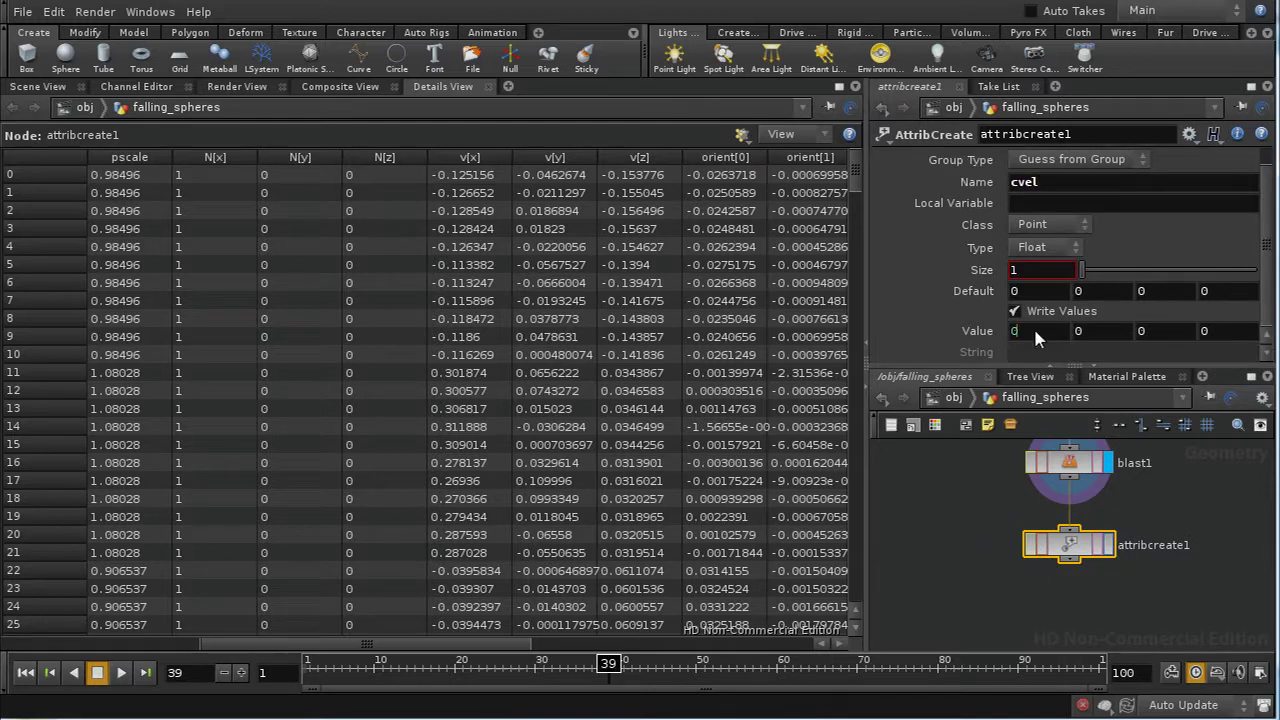
{"action": "type", "text": "length"}
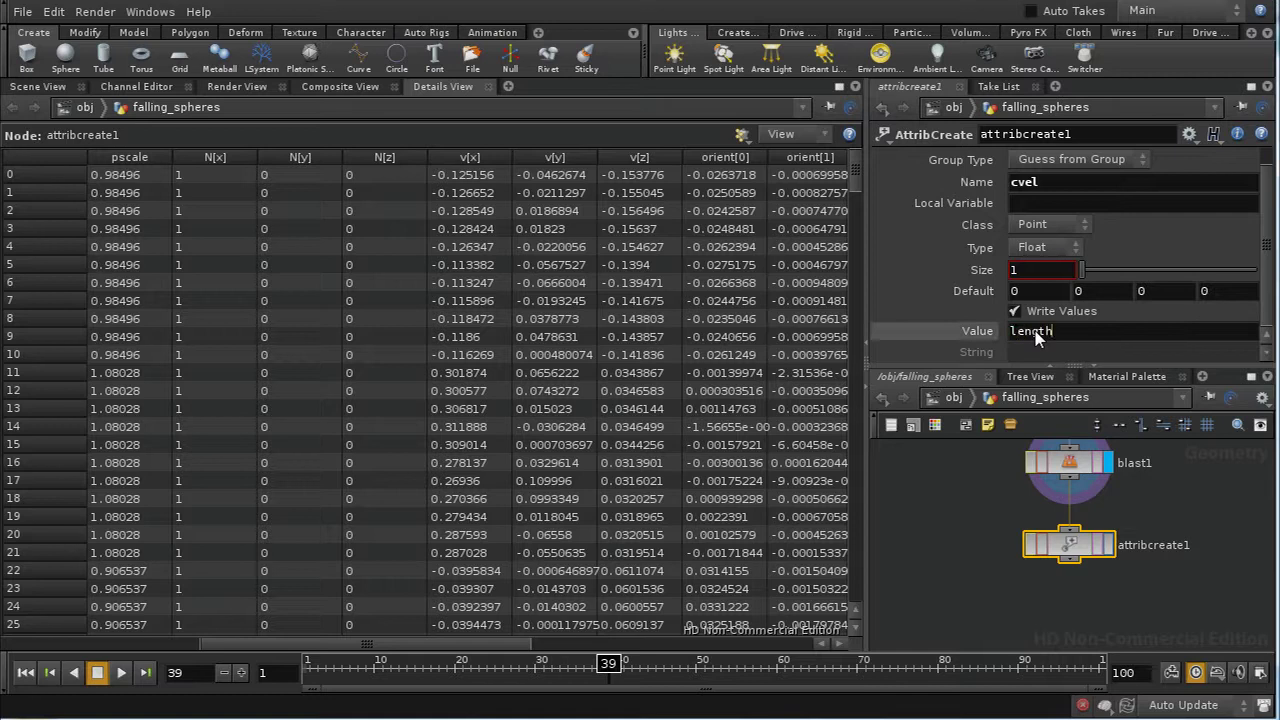
{"action": "type", "text": "("}
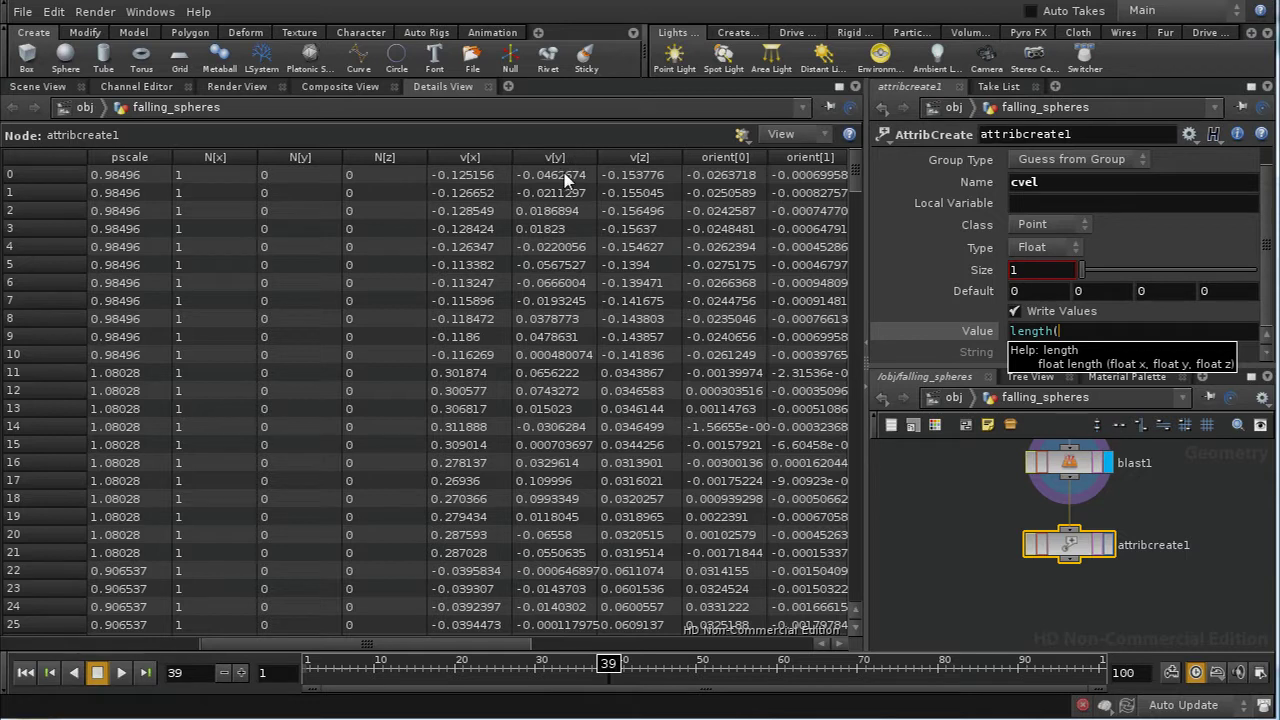
{"action": "type", "text": "$VX, $VY, $VZ)"}
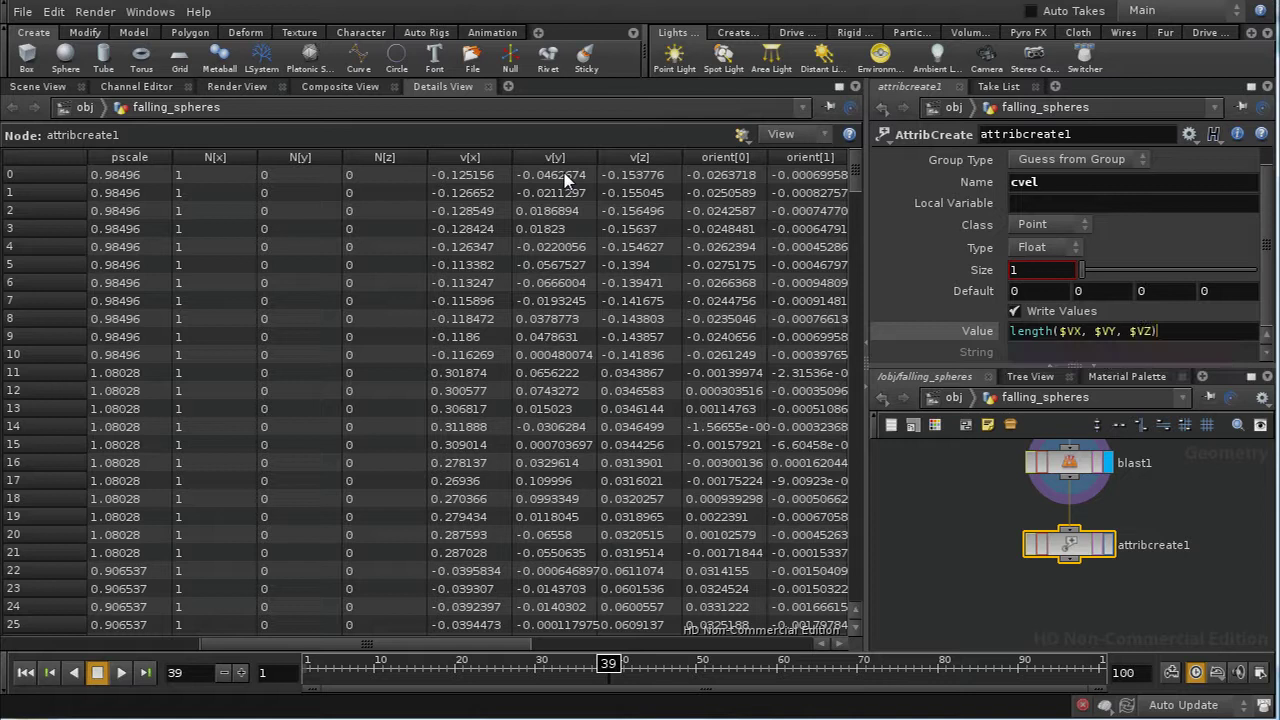
{"action": "key", "text": "Return"}
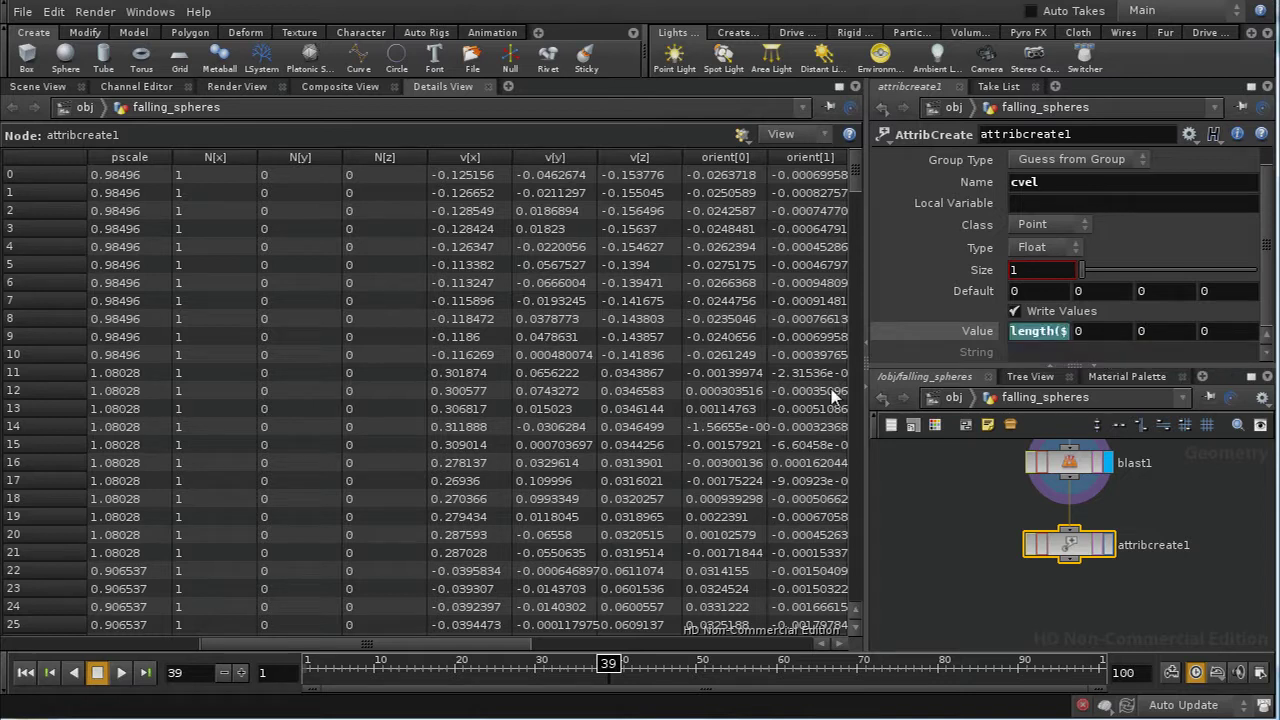
- Make the AttribCreate node the displayed node and rename it current_vel
{"action": "left_click", "coordinate": [1108, 548]}
{"action": "double_click", "coordinate": [1066, 135]}
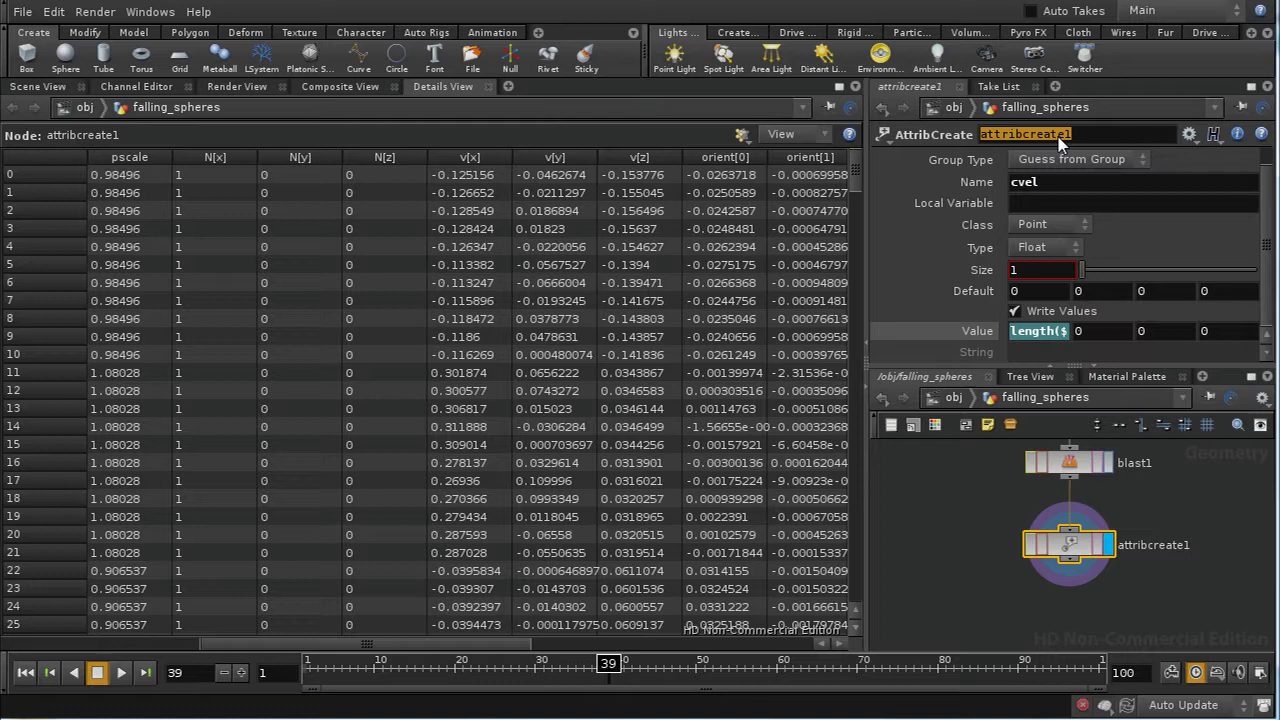
{"action": "type", "text": "current_vel"}
{"action": "key", "text": "Return"}
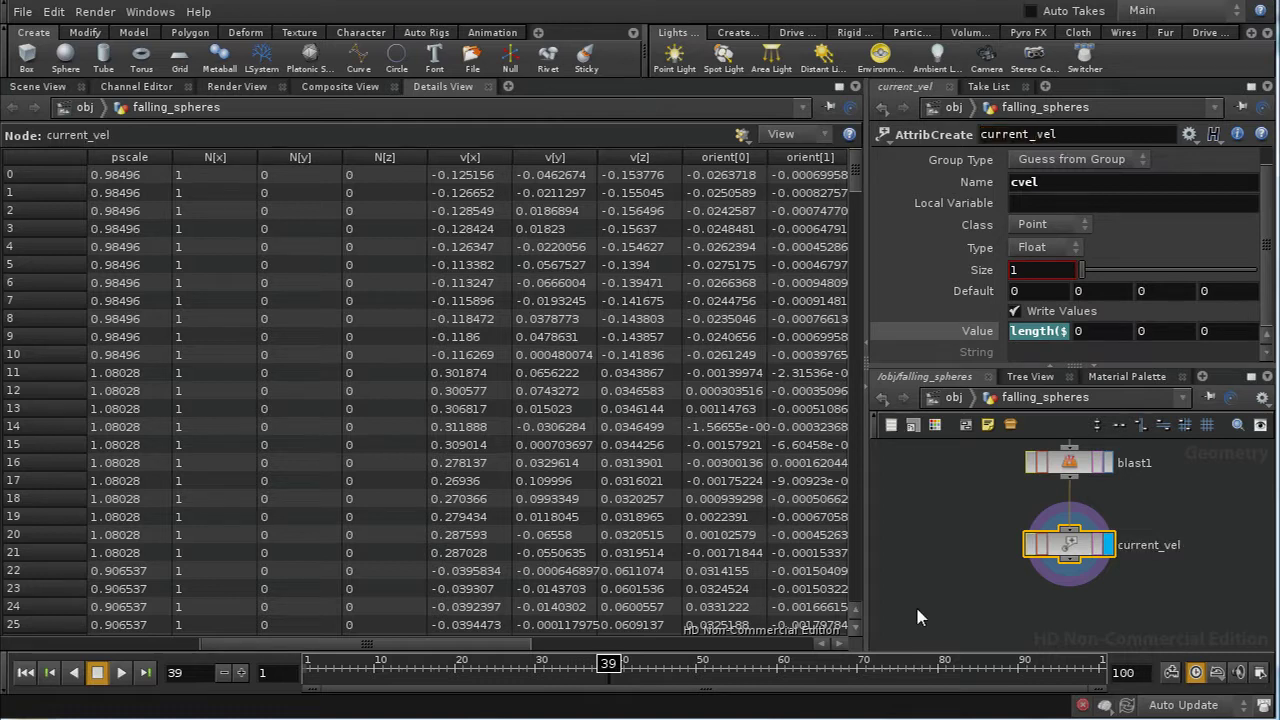
- Move current_vel off to one side below the Blast node and place a TimeShift node beside it
{"action": "left_click_drag", "start_coordinate": [1090, 548], "coordinate": [1013, 566]}
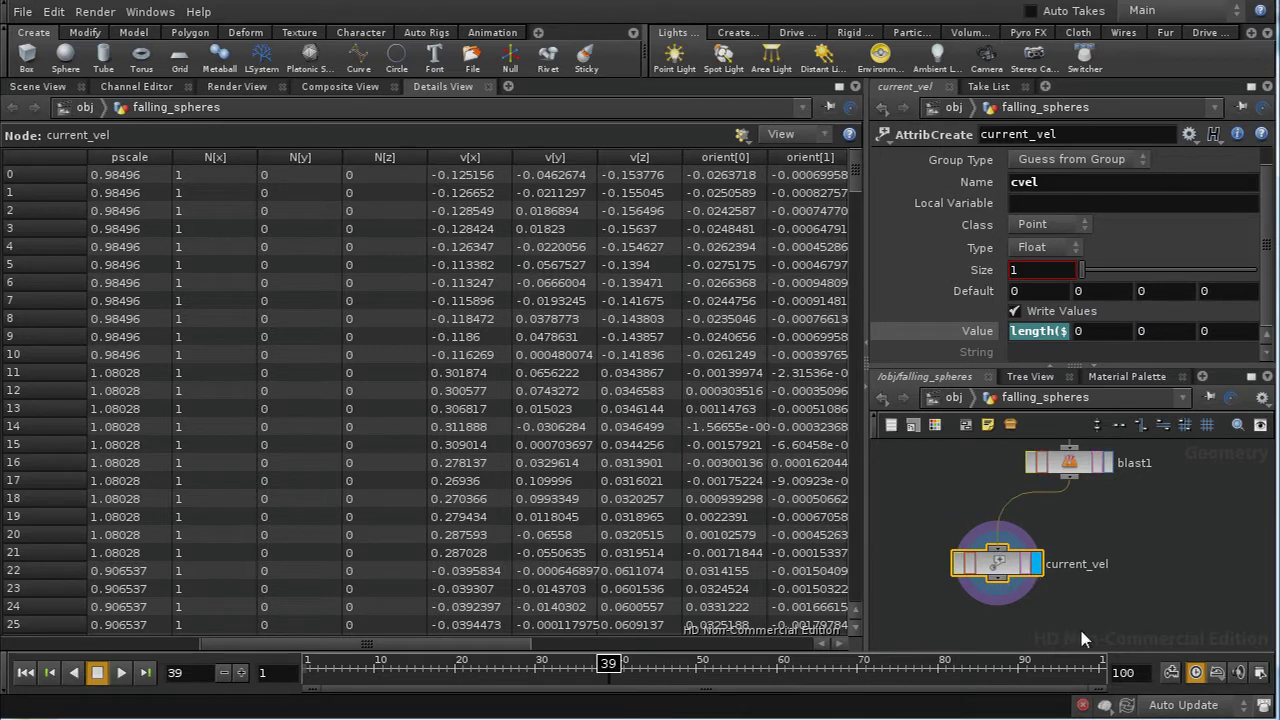
{"action": "middle_click_drag", "start_coordinate": [1078, 640], "coordinate": [1043, 615]}
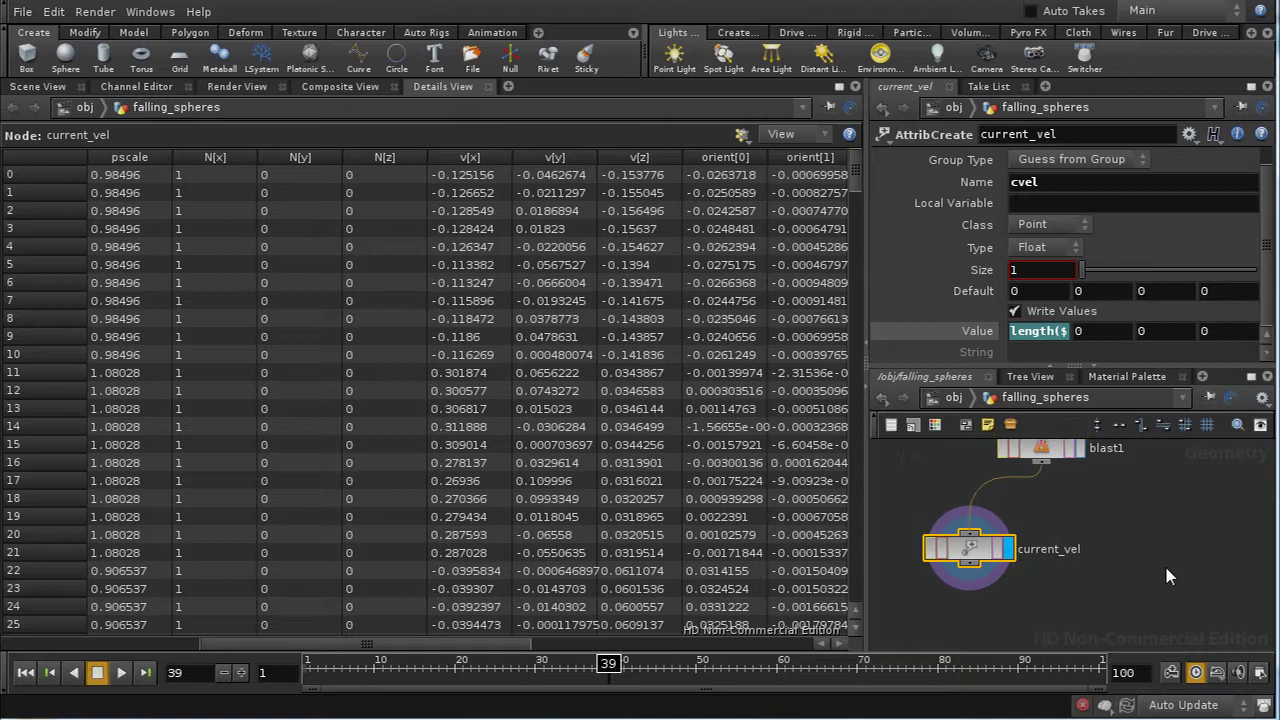
{"action": "key", "text": "Tab"}
{"action": "type", "text": "time"}
{"action": "key", "text": "Down"}
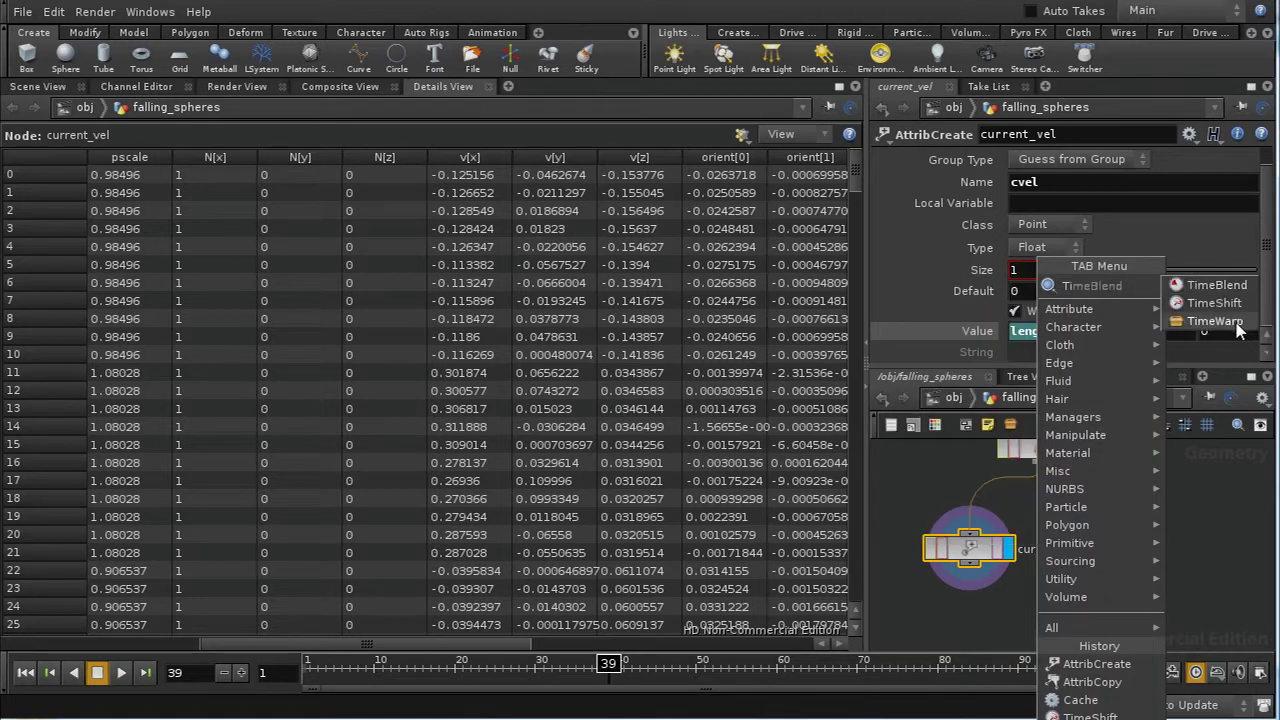
{"action": "key", "text": "Return"}
{"action": "left_click", "coordinate": [1148, 551]}
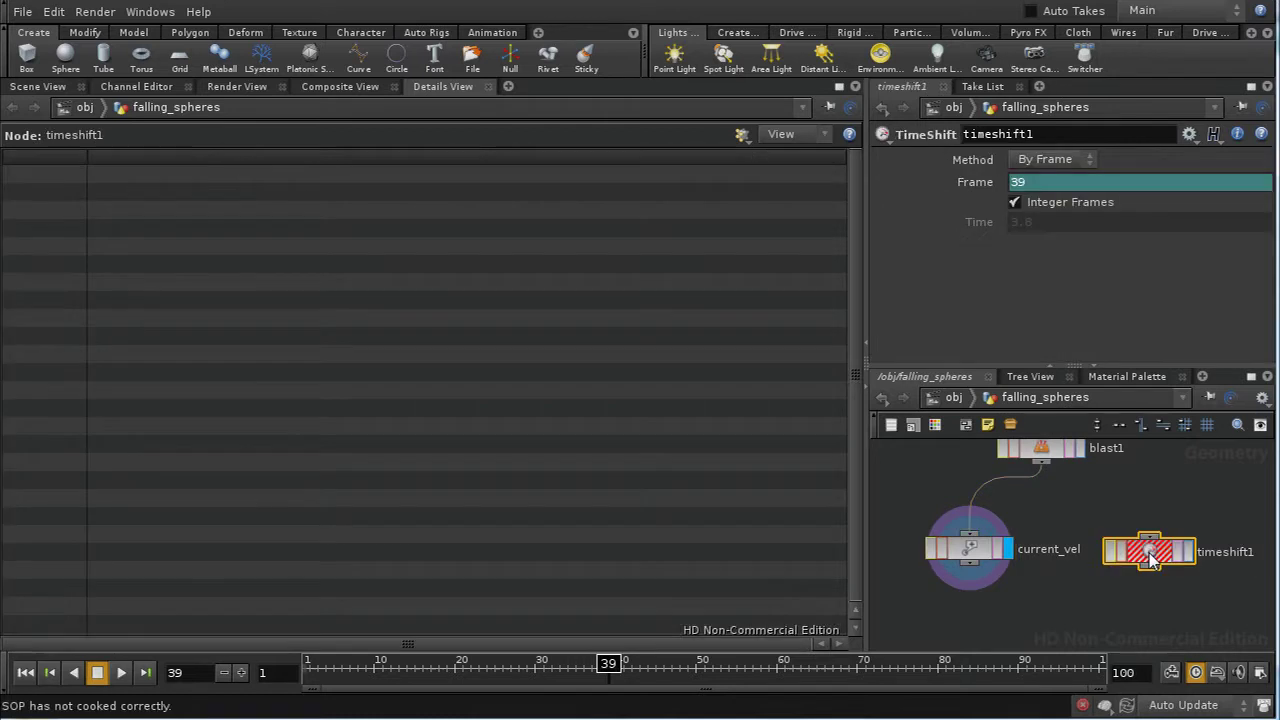
- Connect the Blast output to the TimeShift node, with Frame set to $F - 1, and make it the displayed node
{"action": "left_click", "coordinate": [1018, 182]}
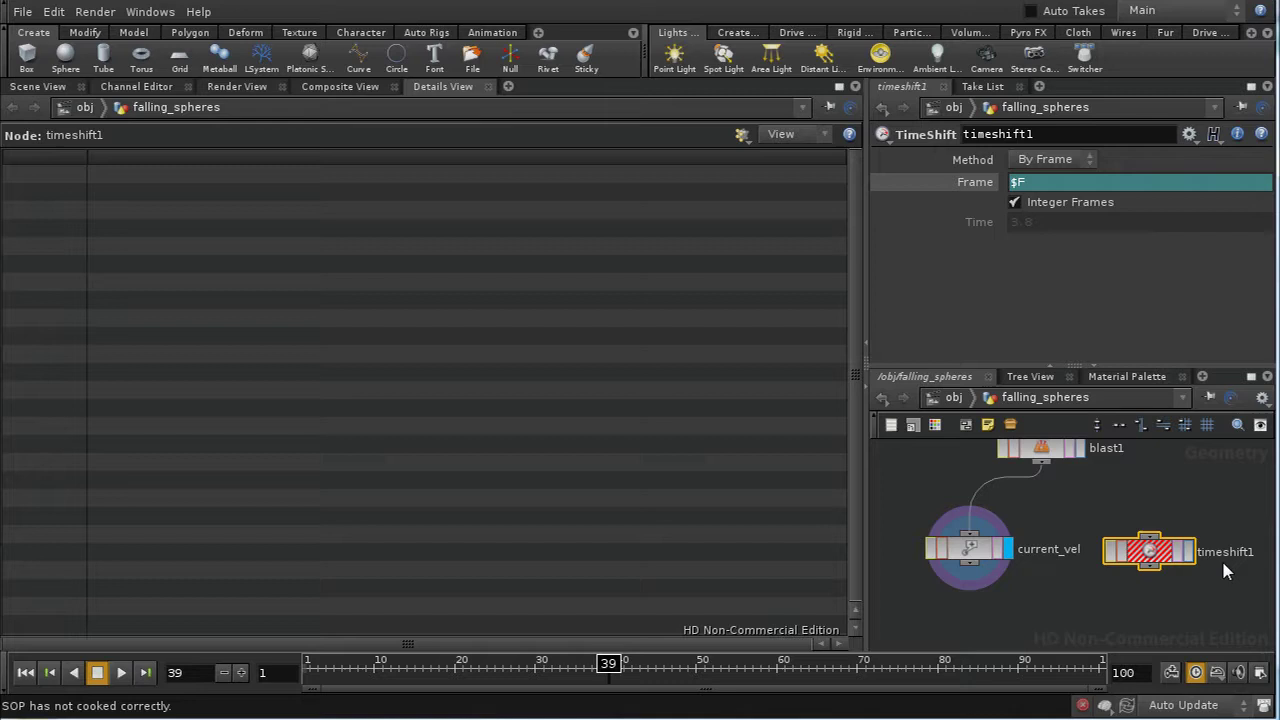
{"action": "left_click", "coordinate": [1041, 461]}
{"action": "left_click", "coordinate": [1150, 538]}
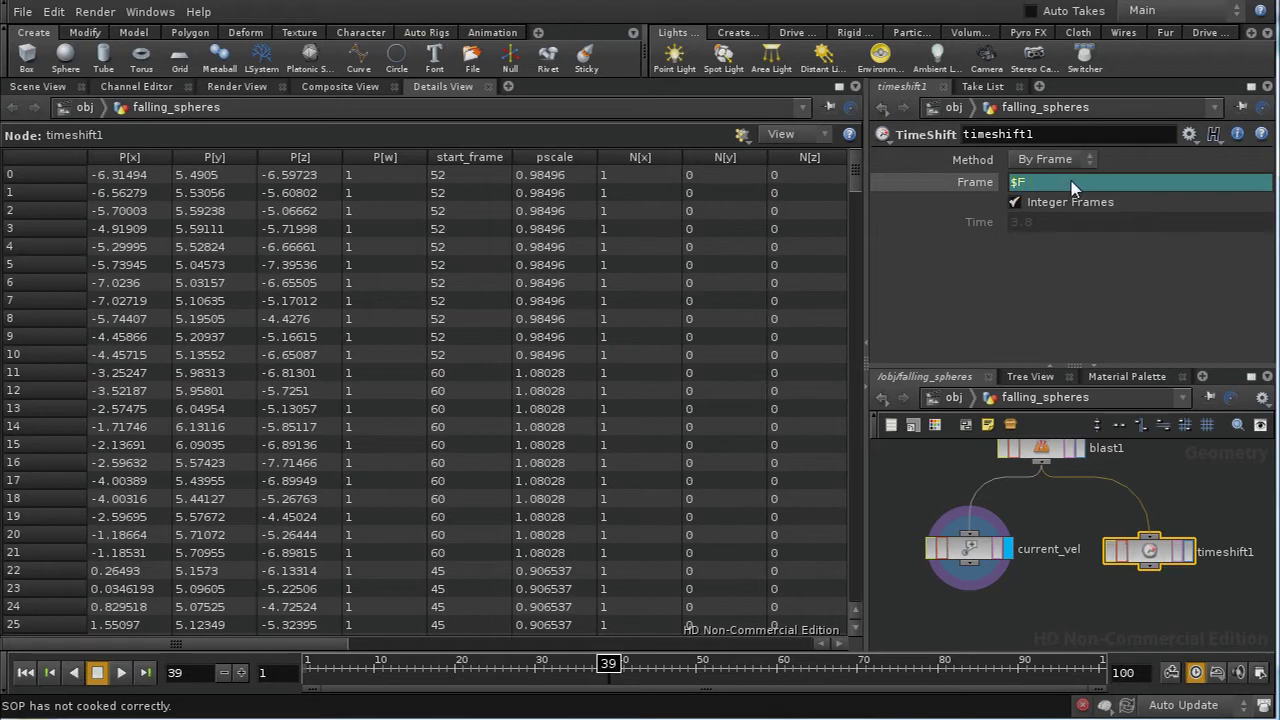
{"action": "key", "text": "Return"}
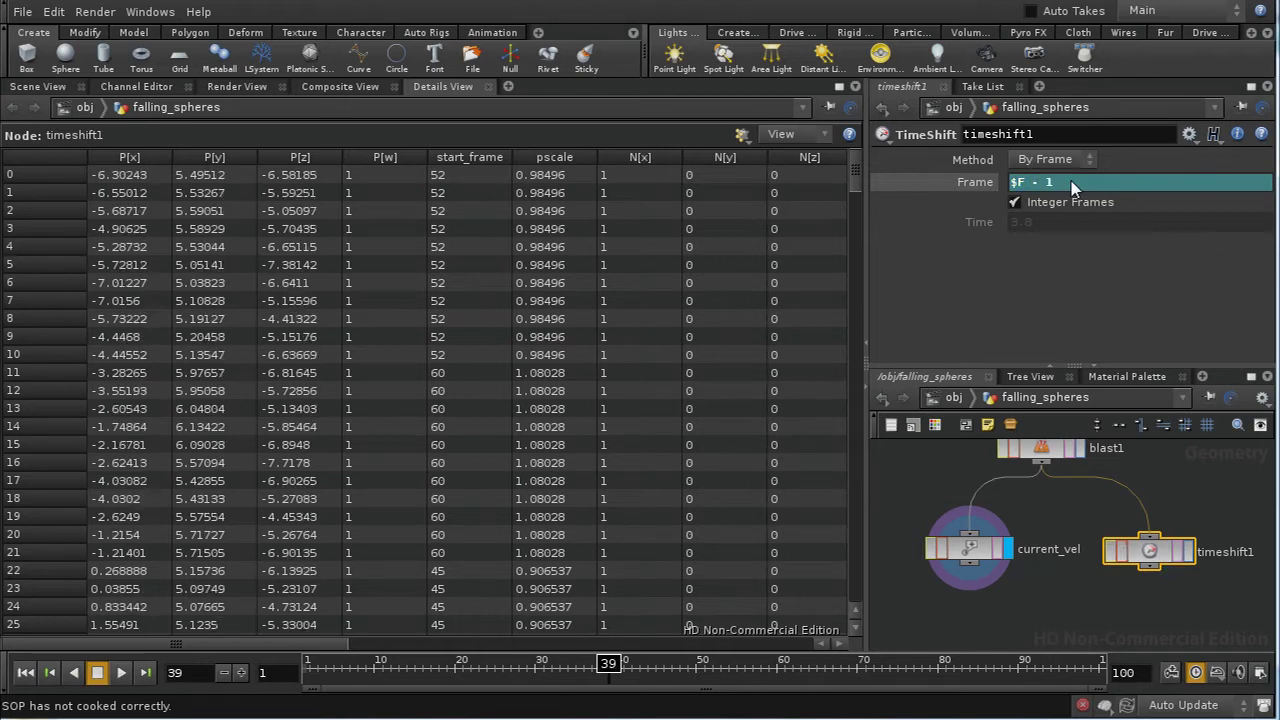
{"action": "left_click", "coordinate": [1190, 552]}
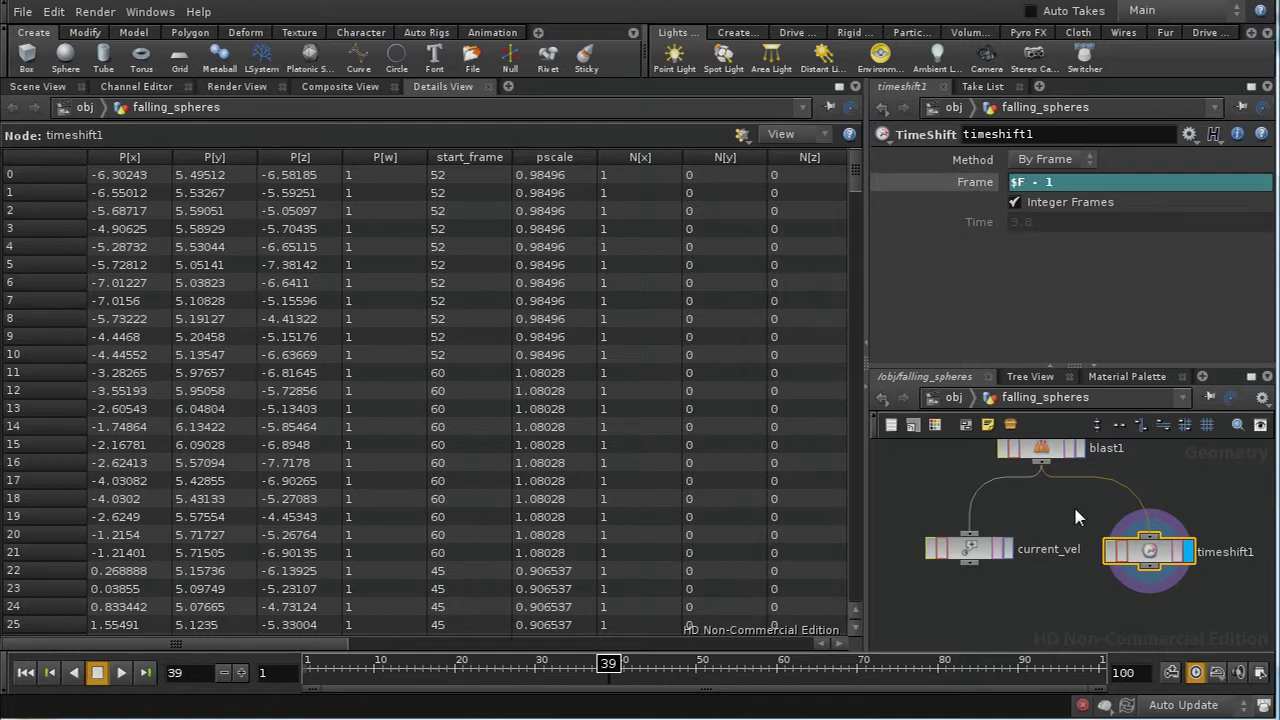
- Insert a Cache node between the Blast and TimeShift nodes, with the TimeShift node aligned directly below it
{"action": "middle_click_drag", "start_coordinate": [1074, 508], "coordinate": [1094, 580]}
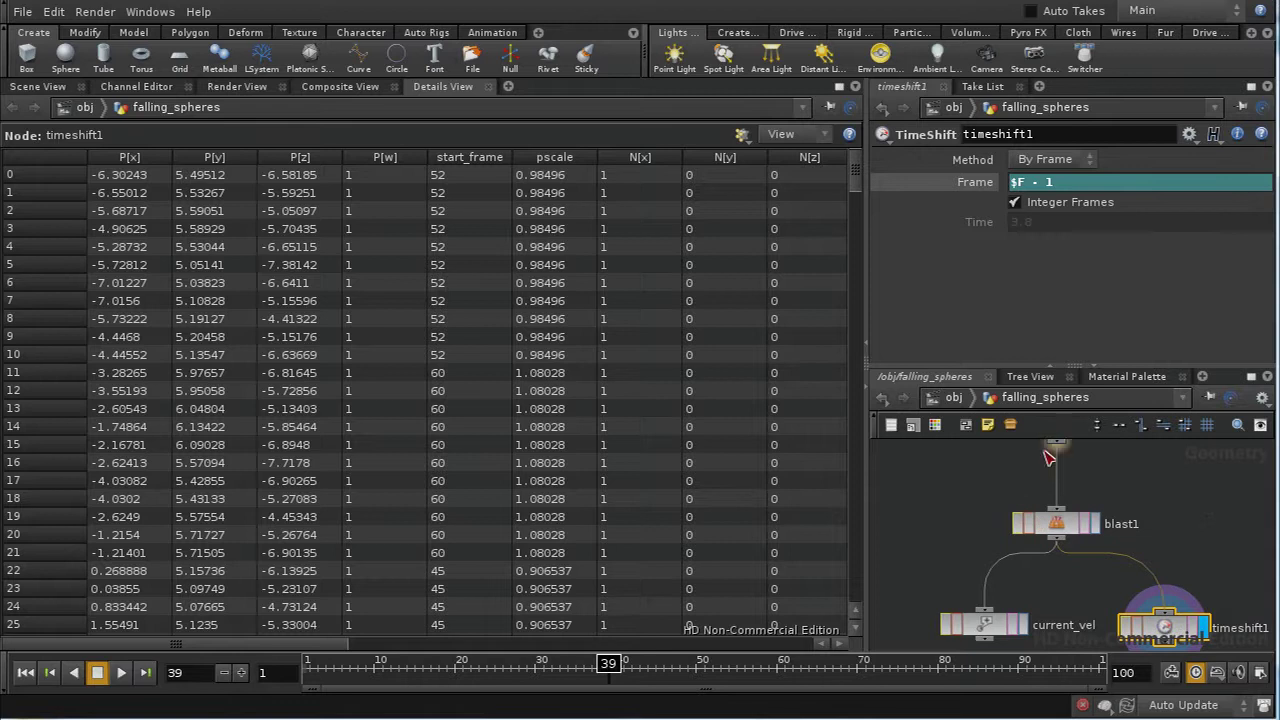
{"action": "middle_click_drag", "start_coordinate": [1135, 490], "coordinate": [1132, 549]}
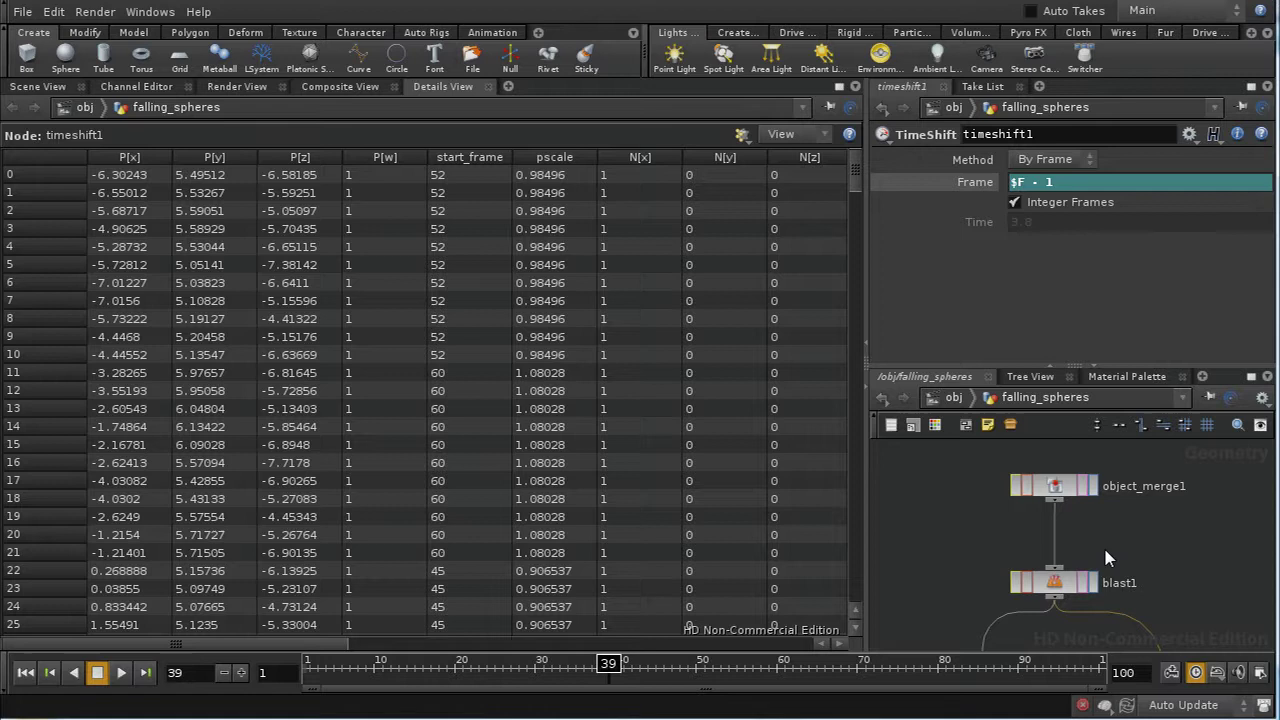
{"action": "middle_click_drag", "start_coordinate": [1103, 545], "coordinate": [1072, 477]}
{"action": "middle_click_drag", "start_coordinate": [1060, 578], "coordinate": [1056, 535]}
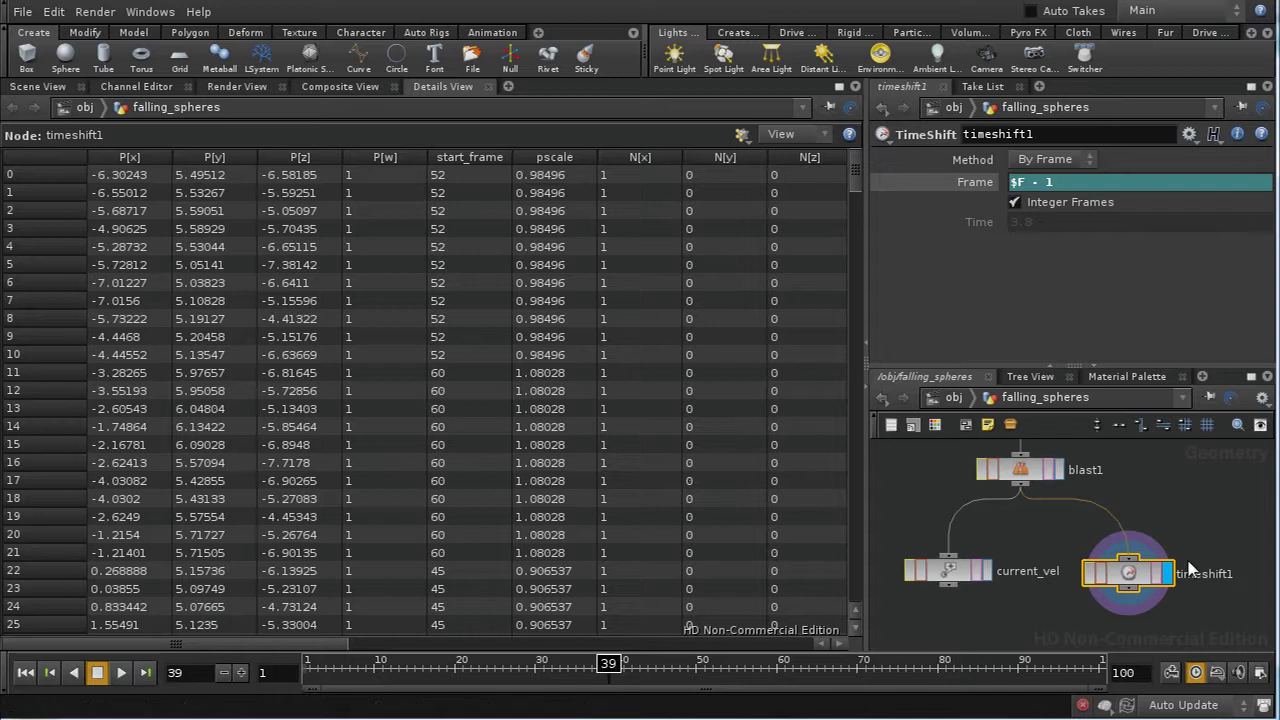
{"action": "left_click_drag", "start_coordinate": [1128, 580], "coordinate": [1136, 602]}
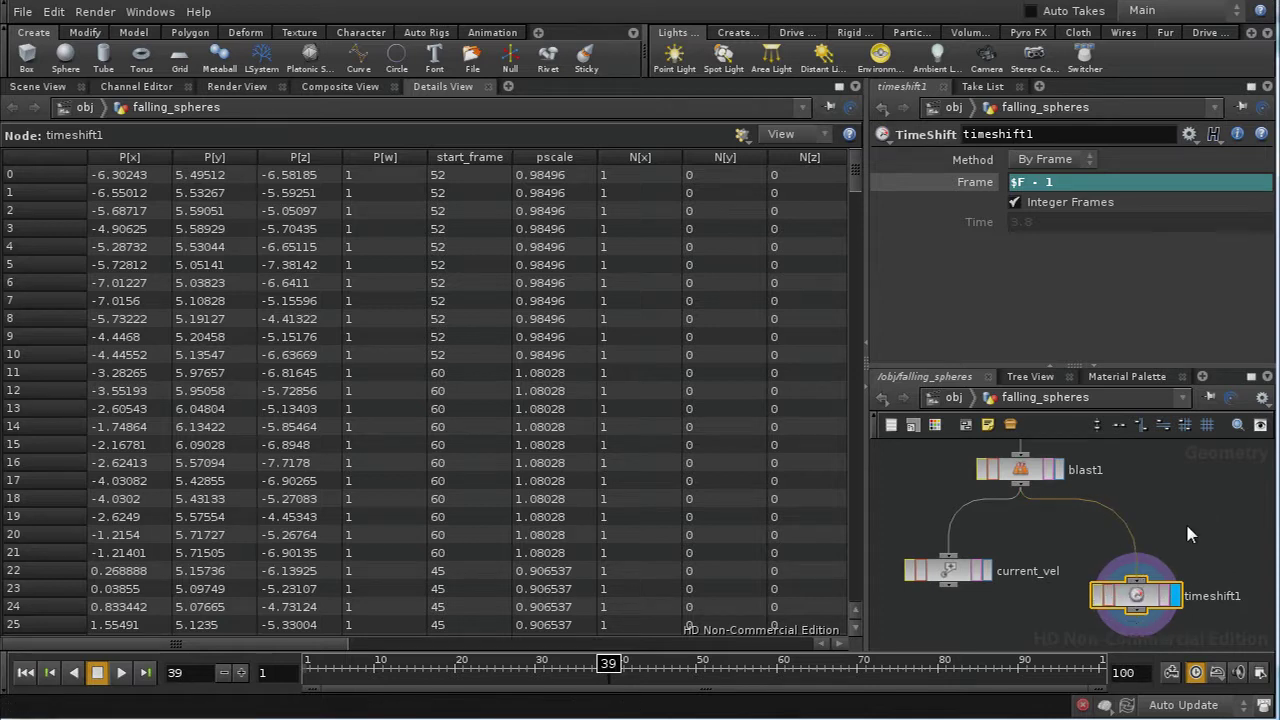
{"action": "key", "text": "Tab"}
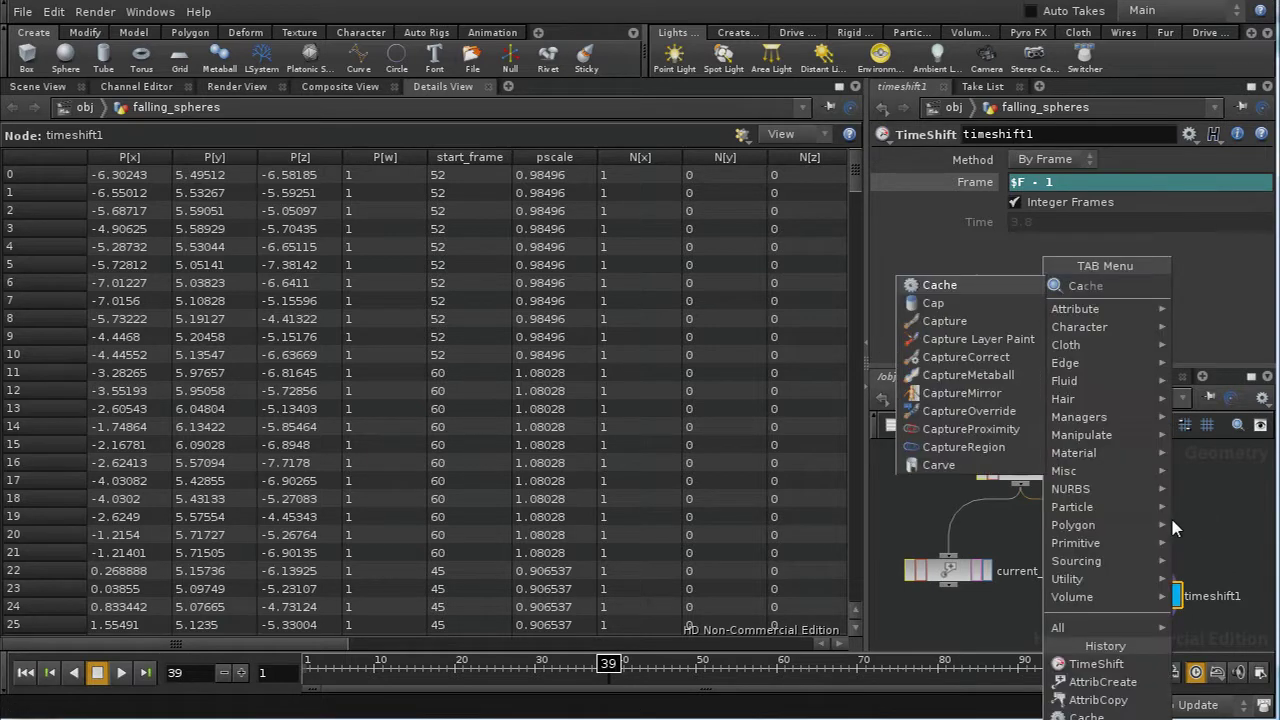
{"action": "key", "text": "Escape"}
{"action": "left_click_drag", "start_coordinate": [1070, 493], "coordinate": [1117, 530]}
{"action": "left_click", "coordinate": [1126, 530]}
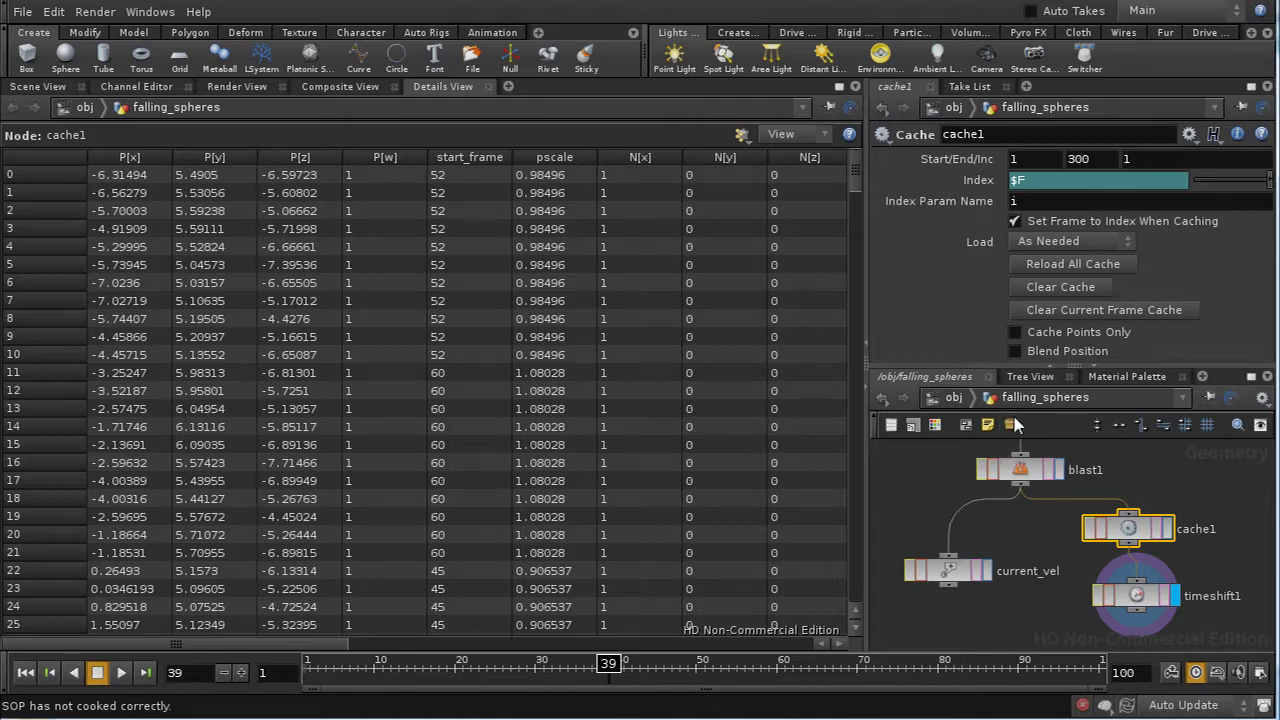
{"action": "mouse_move", "coordinate": [1058, 522]}
{"action": "middle_mouse_down"}
{"action": "mouse_move", "coordinate": [1062, 612]}
{"action": "mouse_move", "coordinate": [1035, 518]}
{"action": "middle_mouse_up"}
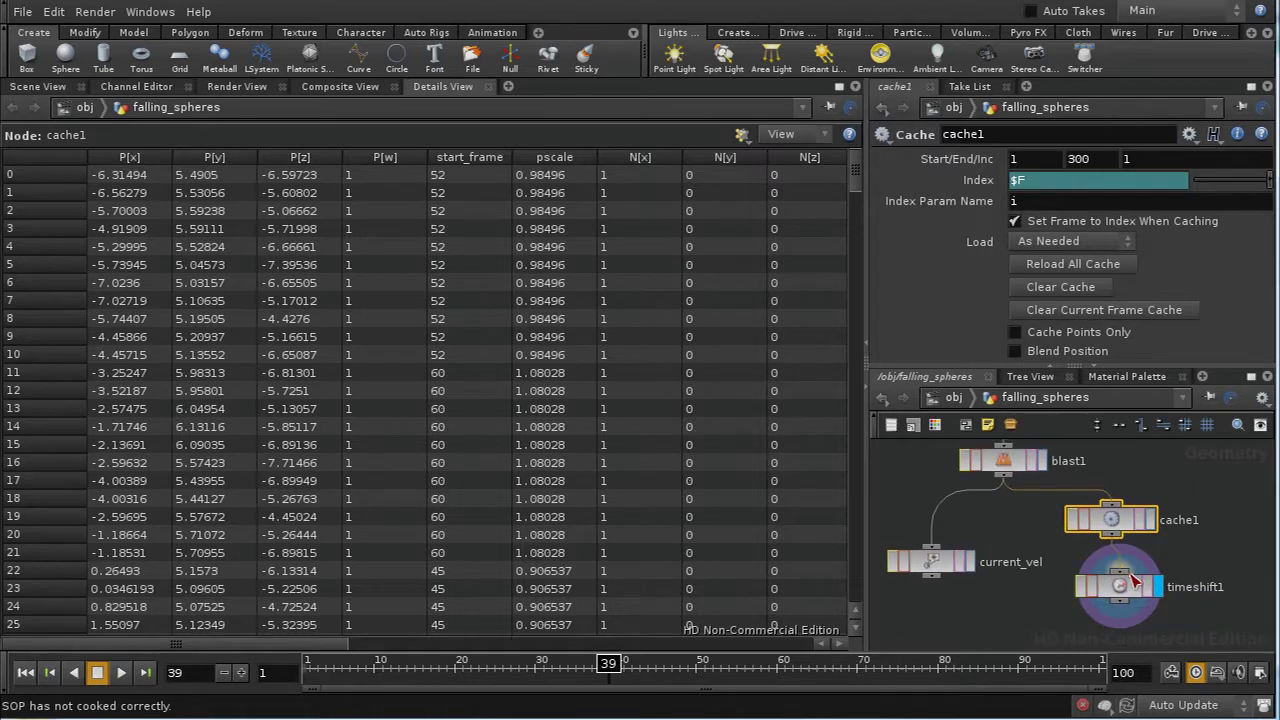
{"action": "left_click", "coordinate": [1125, 583]}
- Set the Cache node's start frame to $F - 2 and its end frame to $F
{"action": "left_click", "coordinate": [1094, 522]}
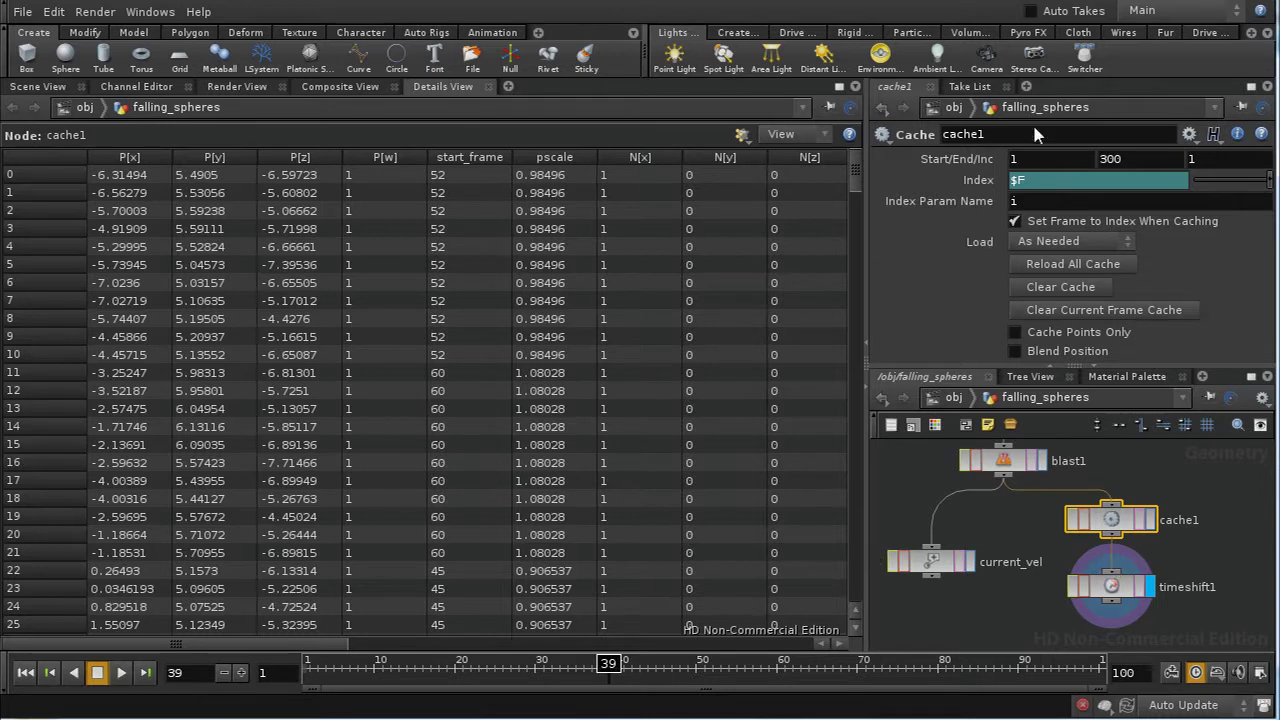
{"action": "middle_click", "coordinate": [1004, 462]}
{"action": "left_click", "coordinate": [1128, 164]}
{"action": "type", "text": "$F"}
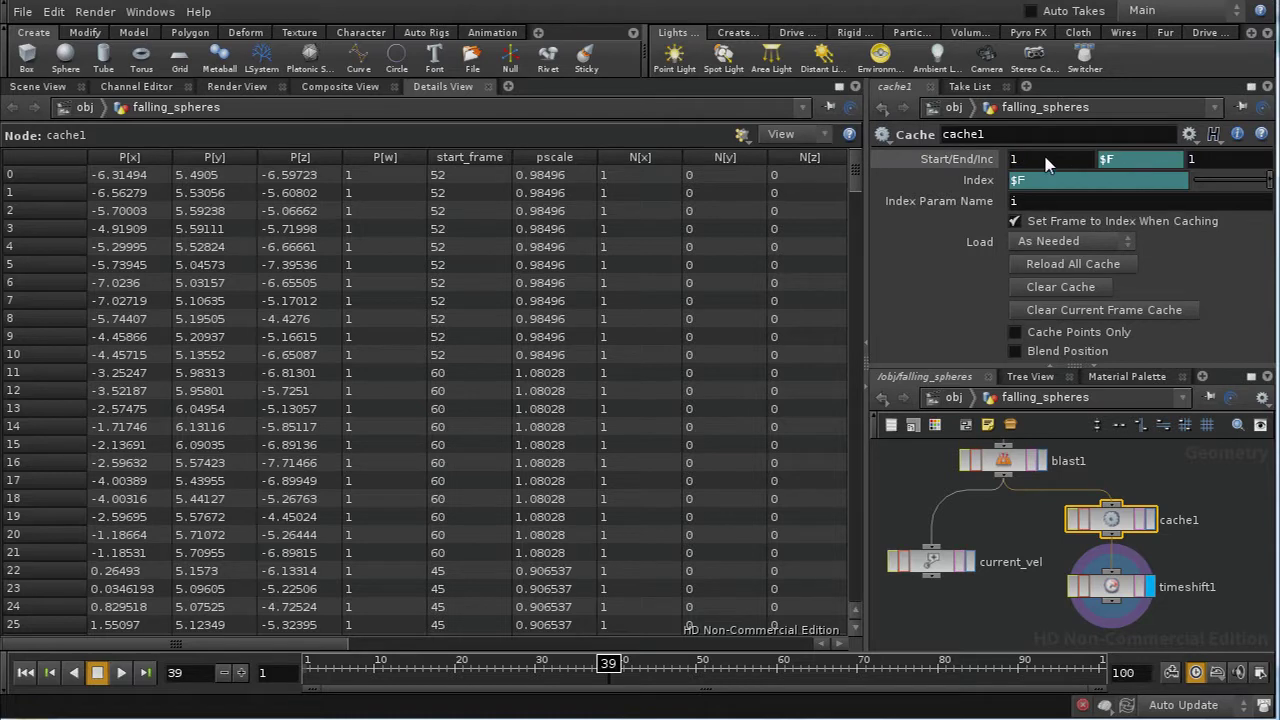
{"action": "key", "text": "BackSpace"}
{"action": "key", "text": "BackSpace"}
{"action": "type", "text": "1"}
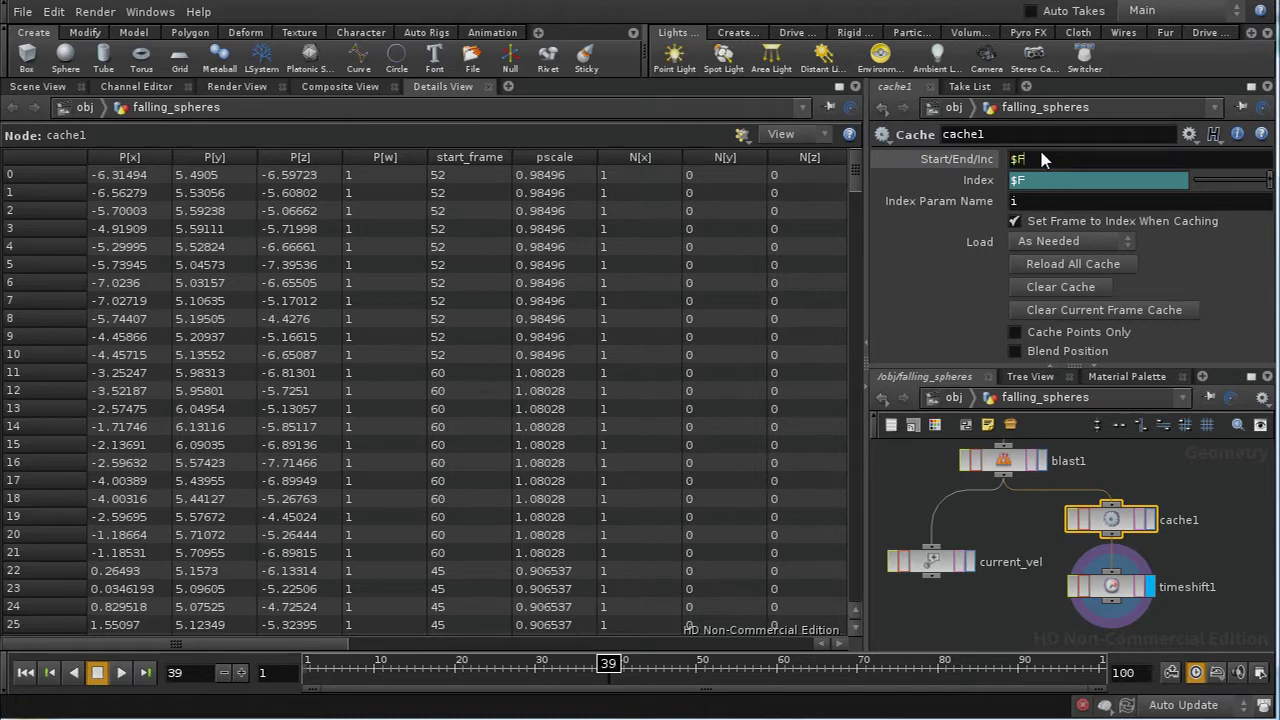
{"action": "key", "text": "Return"}
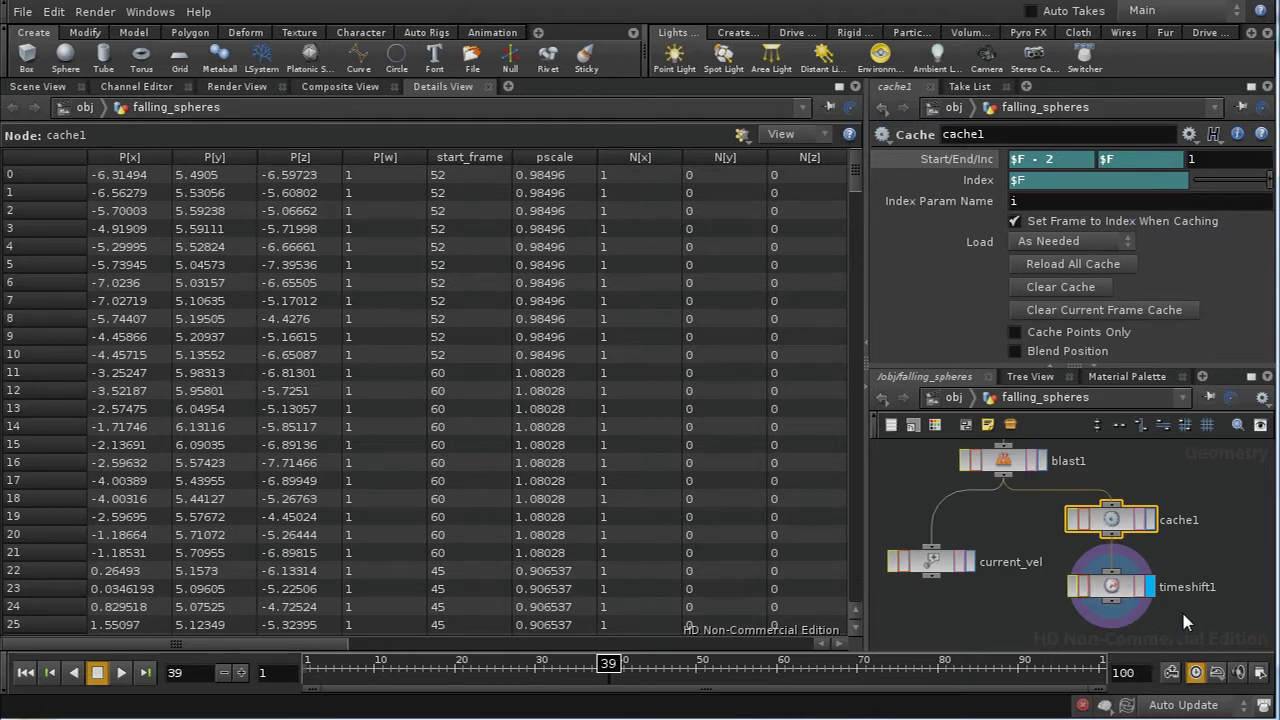
- Duplicate the current_vel node, connect the copy directly below the TimeShift node and make it the displayed node
{"action": "scroll", "coordinate": [1100, 590], "scroll_direction": "down", "scroll_amount": 2}
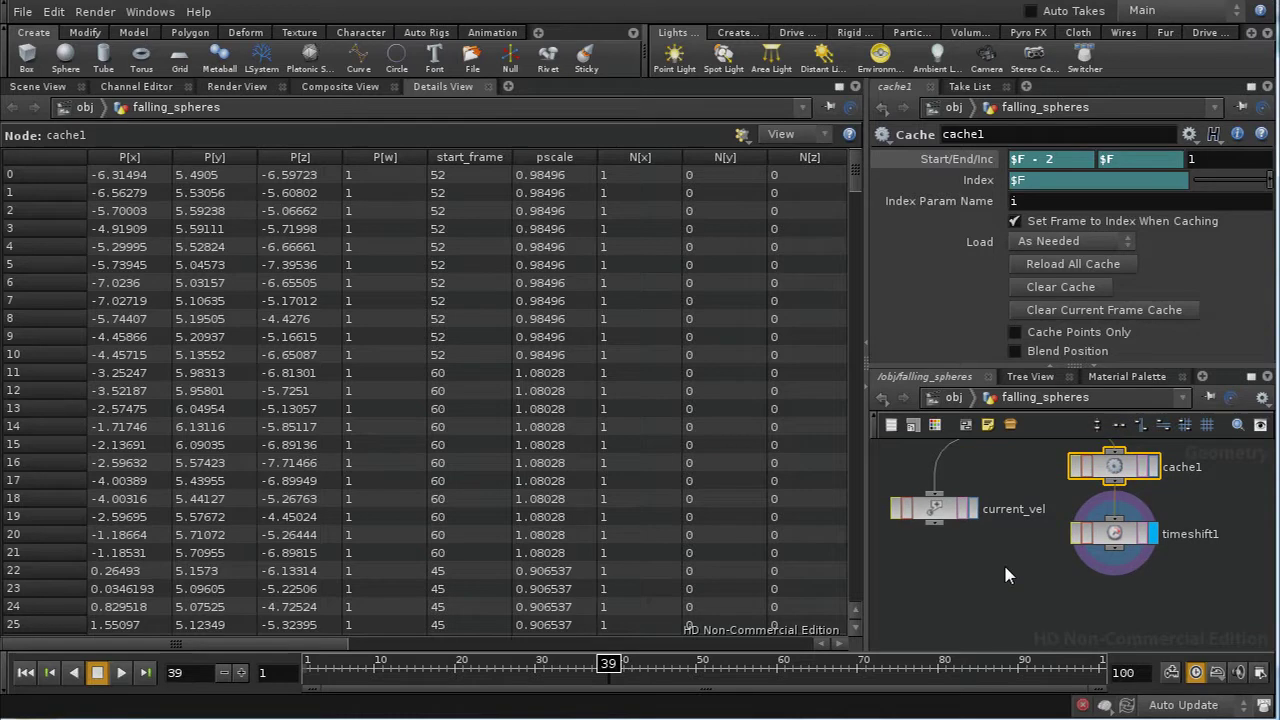
{"action": "left_click", "coordinate": [943, 508]}
{"action": "key", "text": "ctrl+c"}
{"action": "key", "text": "ctrl+v"}
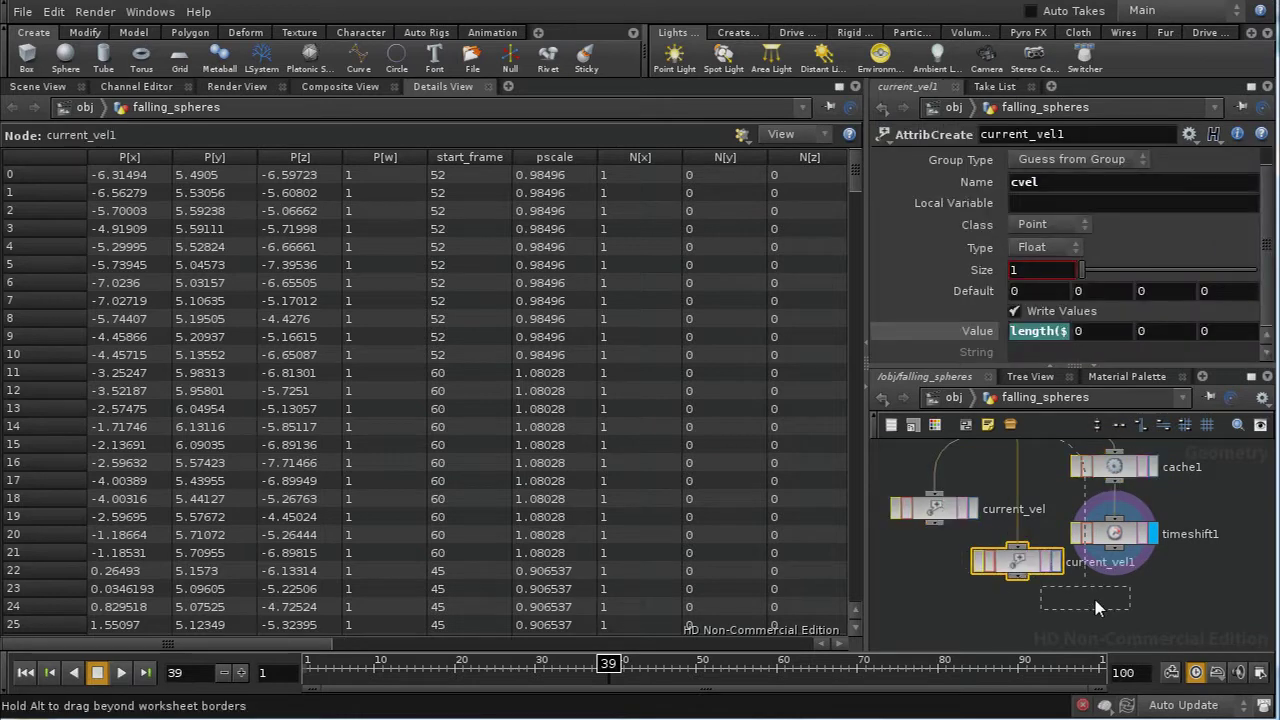
{"action": "left_click", "coordinate": [1110, 610]}
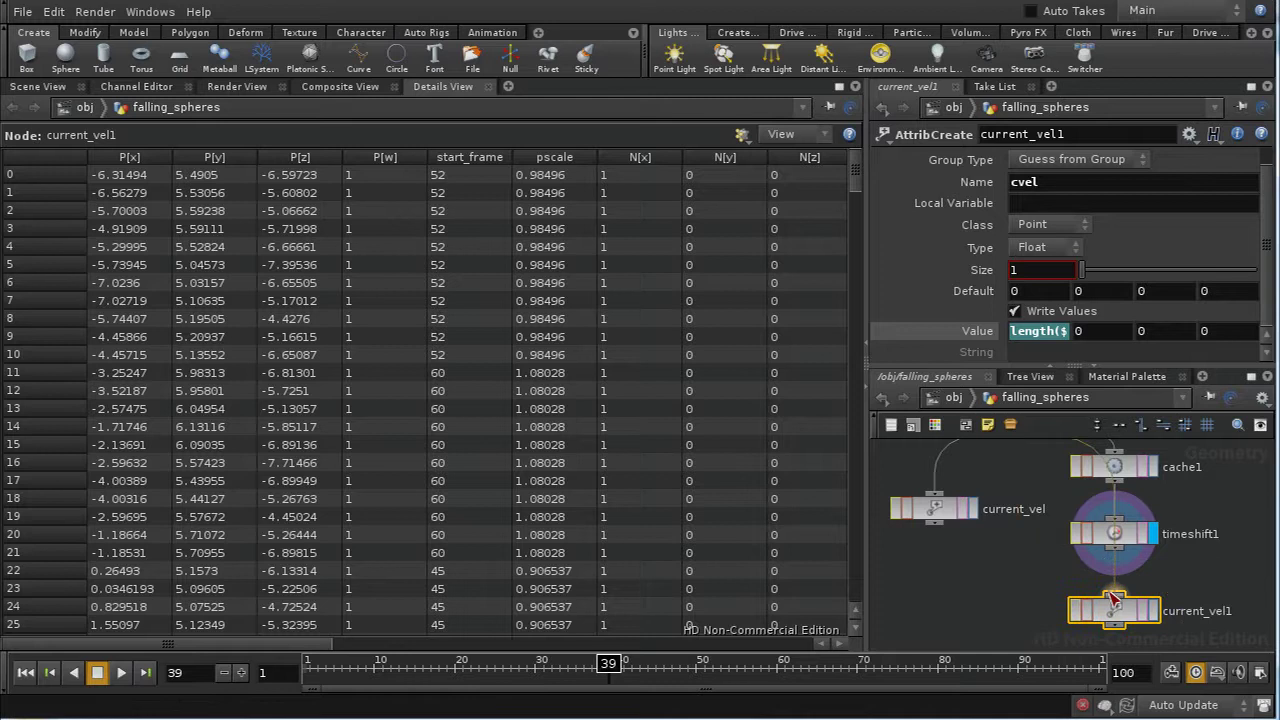
{"action": "left_click_drag", "start_coordinate": [1113, 600], "coordinate": [1115, 578]}
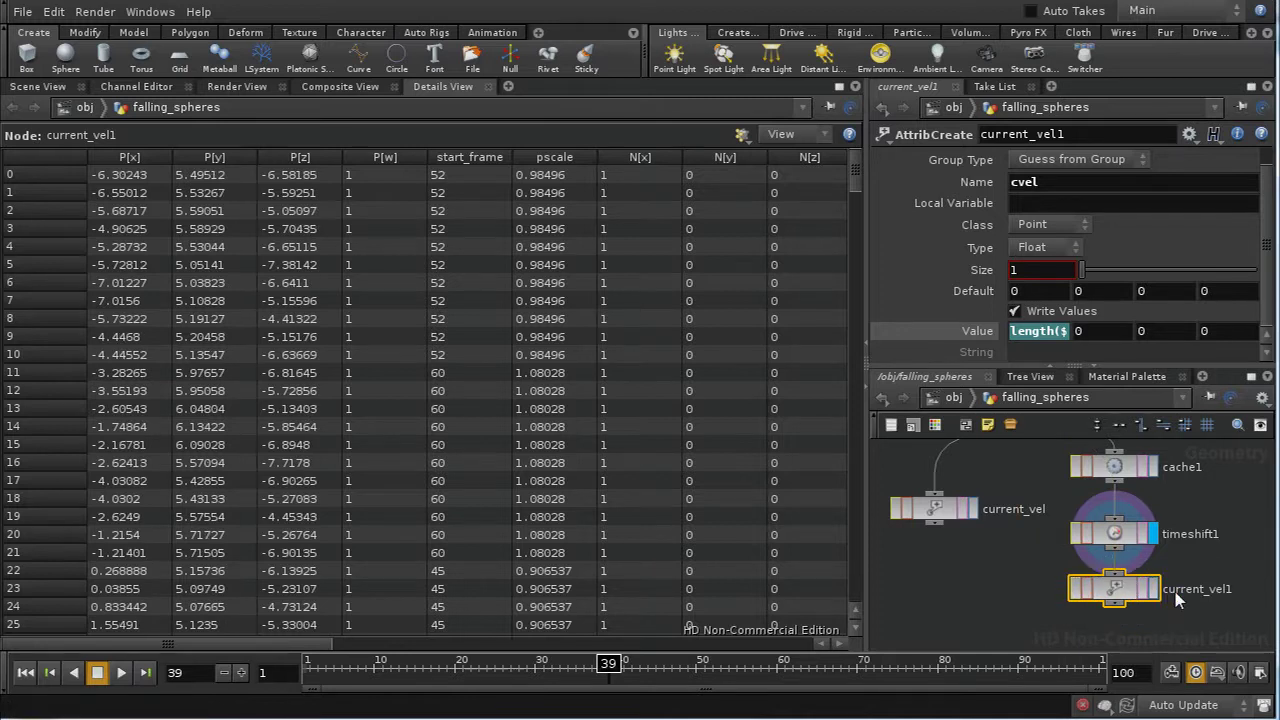
{"action": "left_click", "coordinate": [1155, 590]}
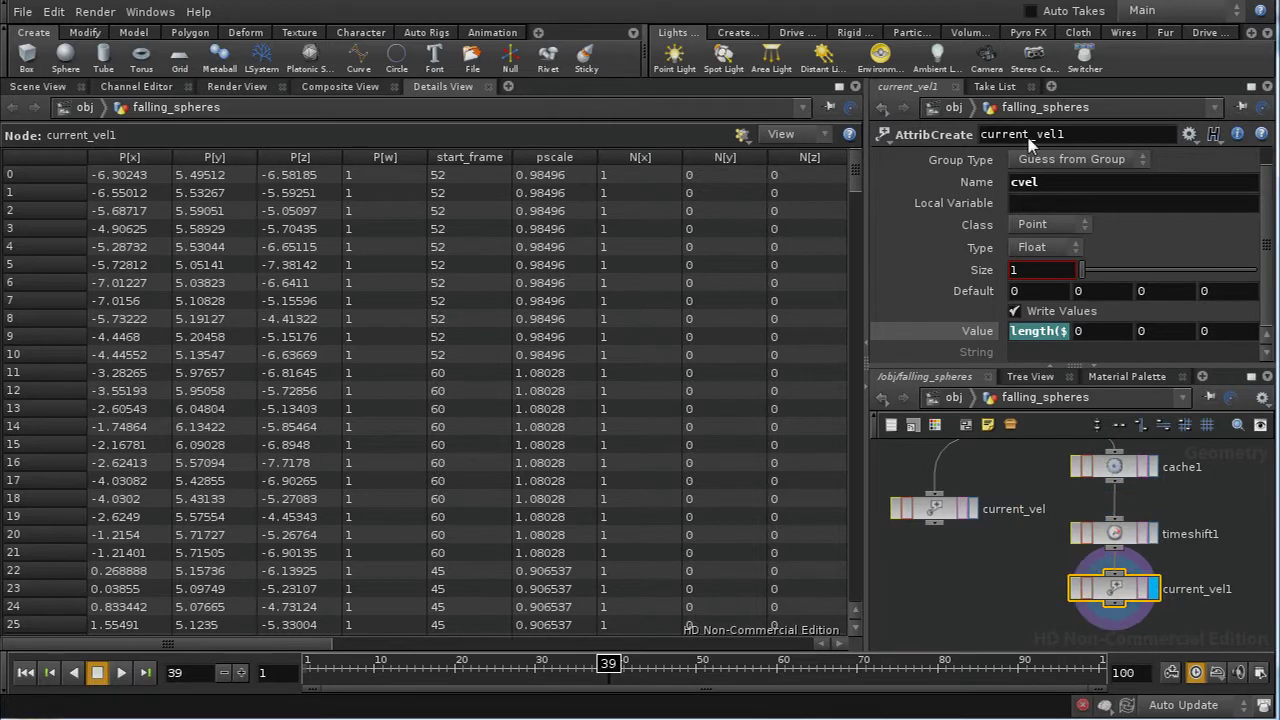
- Rename the duplicated AttribCreate node old_vel and set its attribute name to ovel
{"action": "left_click_drag", "start_coordinate": [1031, 136], "coordinate": [898, 145]}
{"action": "type", "text": "old"}
{"action": "key", "text": "Return"}
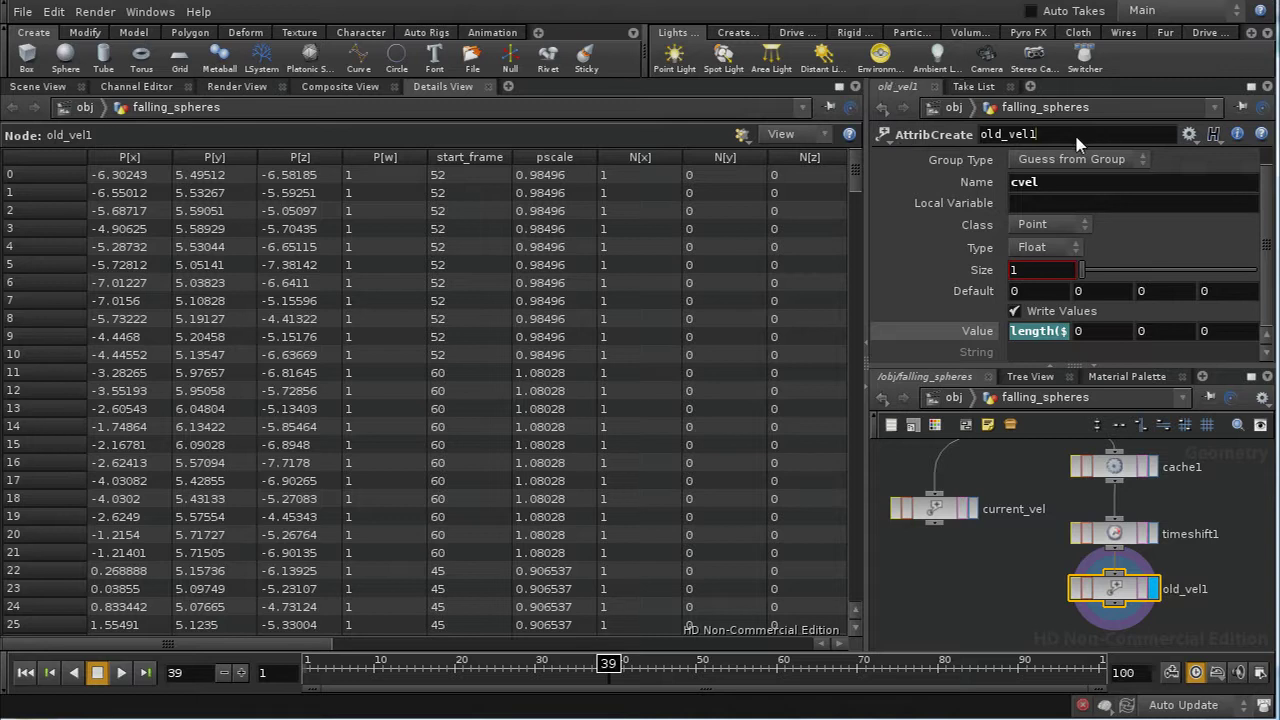
{"action": "key", "text": "BackSpace"}
{"action": "key", "text": "Return"}
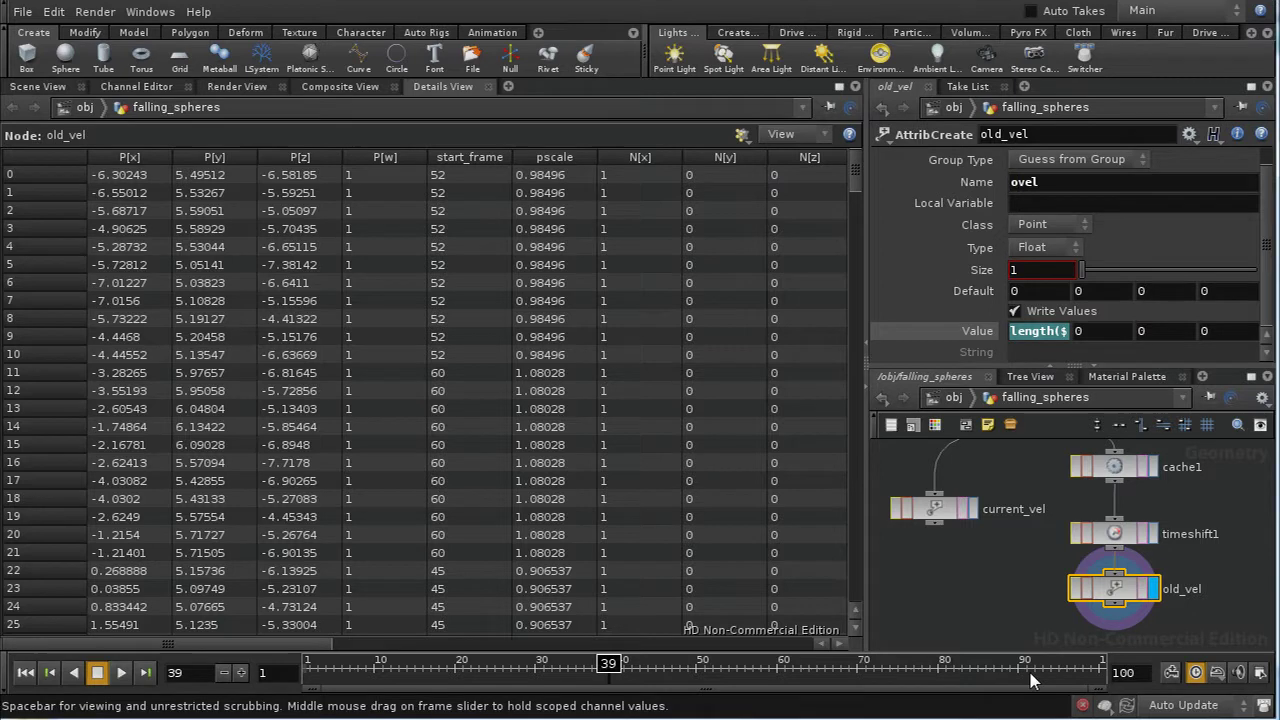
- Move the old_vel and current_vel nodes slightly further down in the network
{"action": "middle_click_drag", "start_coordinate": [1030, 628], "coordinate": [1076, 600]}
{"action": "left_click_drag", "start_coordinate": [1188, 563], "coordinate": [1190, 587]}
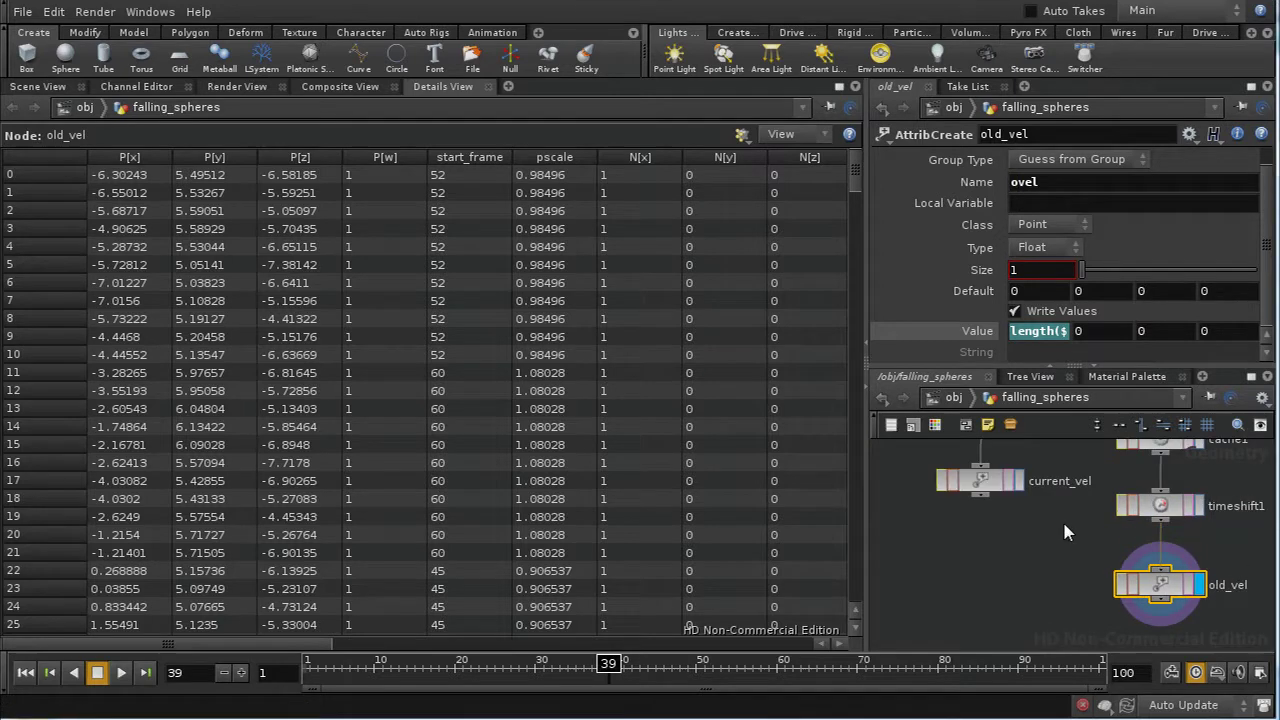
{"action": "left_click_drag", "start_coordinate": [1007, 487], "coordinate": [992, 510]}
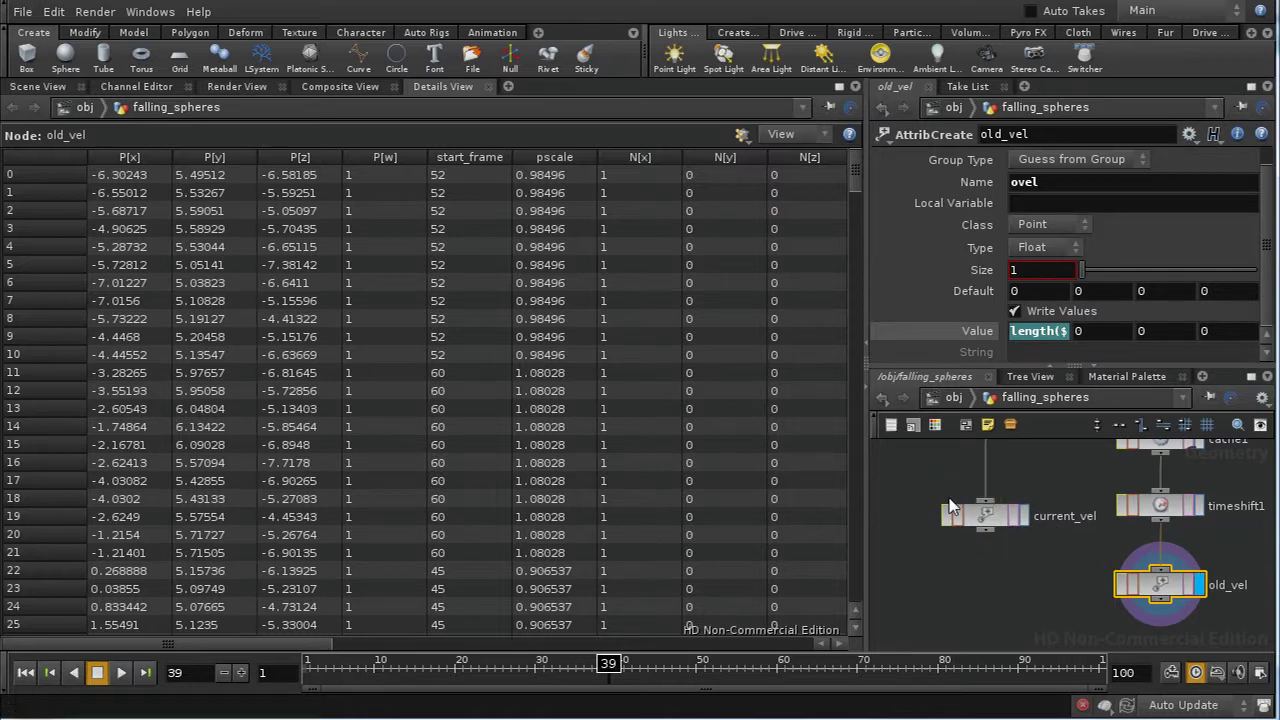
- Add an AttribCopy node below, with current_vel as its first input and old_vel as its second
{"action": "middle_click_drag", "start_coordinate": [1049, 602], "coordinate": [1028, 552]}
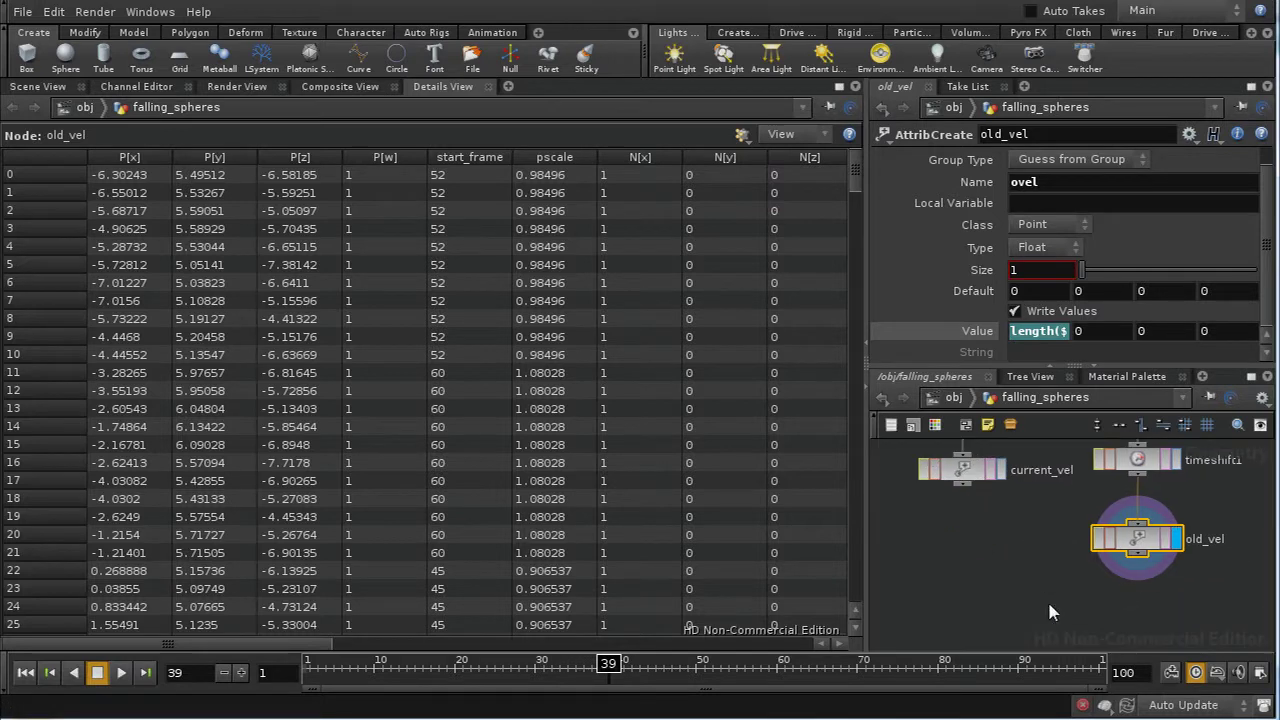
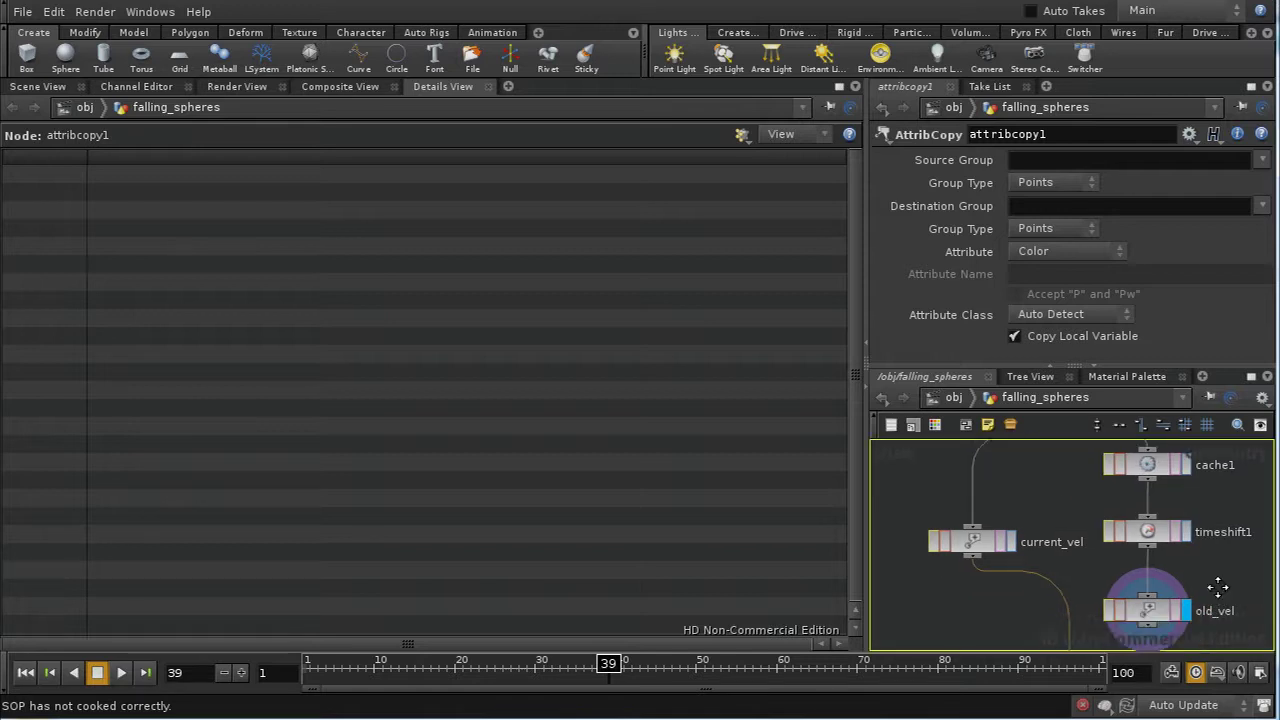
{"action": "scroll", "coordinate": [1198, 626], "scroll_direction": "up", "scroll_amount": 3}
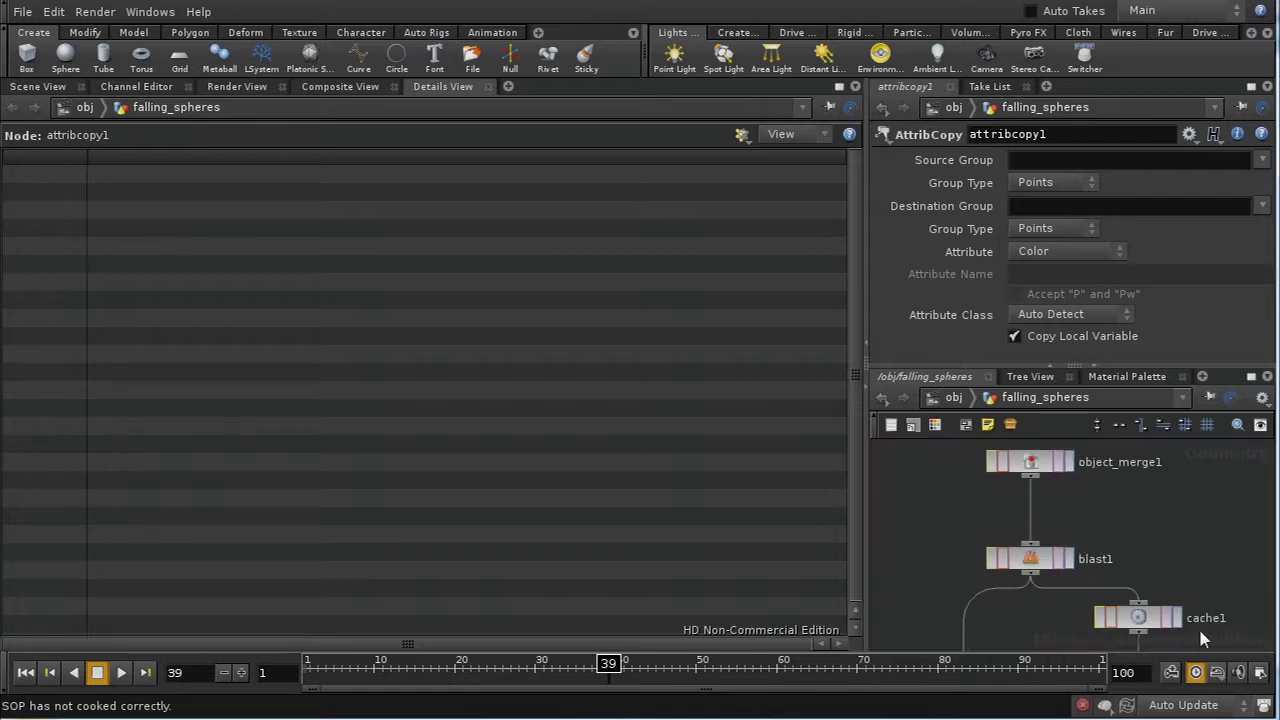
{"action": "scroll", "coordinate": [1198, 626], "scroll_direction": "down", "scroll_amount": 3}
{"action": "scroll", "coordinate": [1210, 607], "scroll_direction": "down", "scroll_amount": 3}
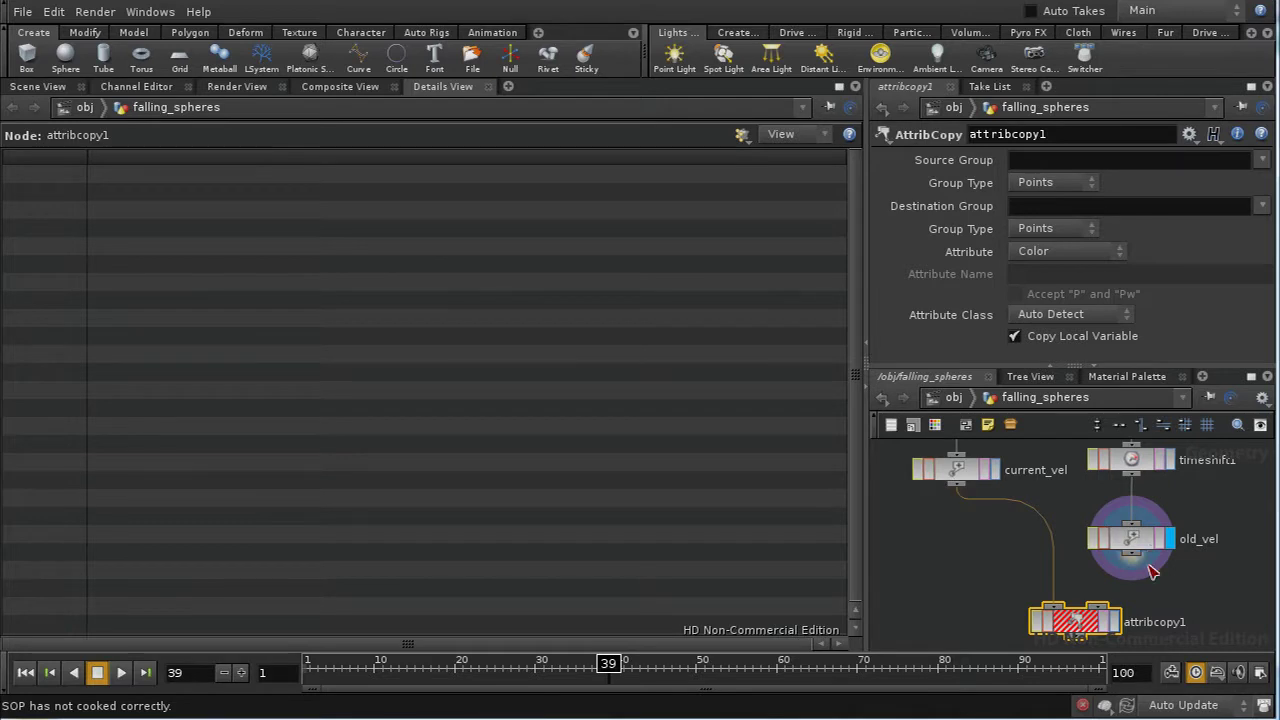
{"action": "left_click_drag", "start_coordinate": [1128, 565], "coordinate": [1097, 605]}
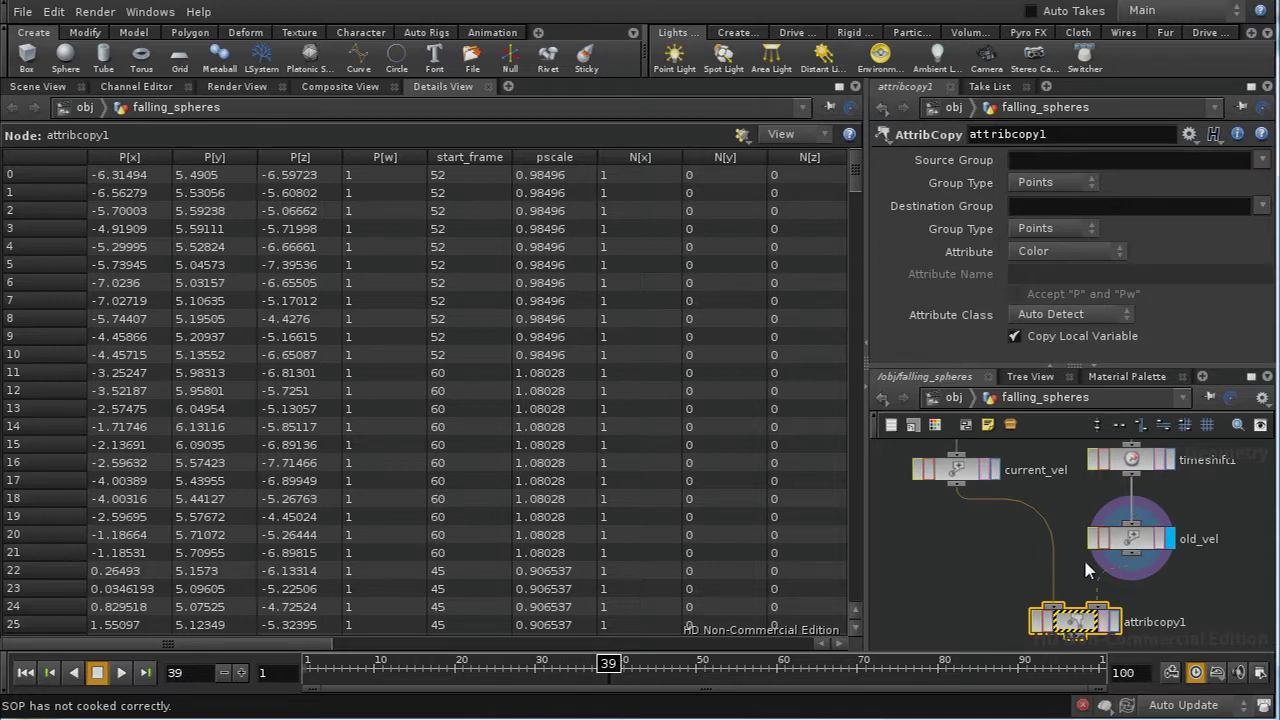
- Configure the AttribCopy node to copy Other Attribute with the attribute name ovel
{"action": "left_click", "coordinate": [1064, 253]}
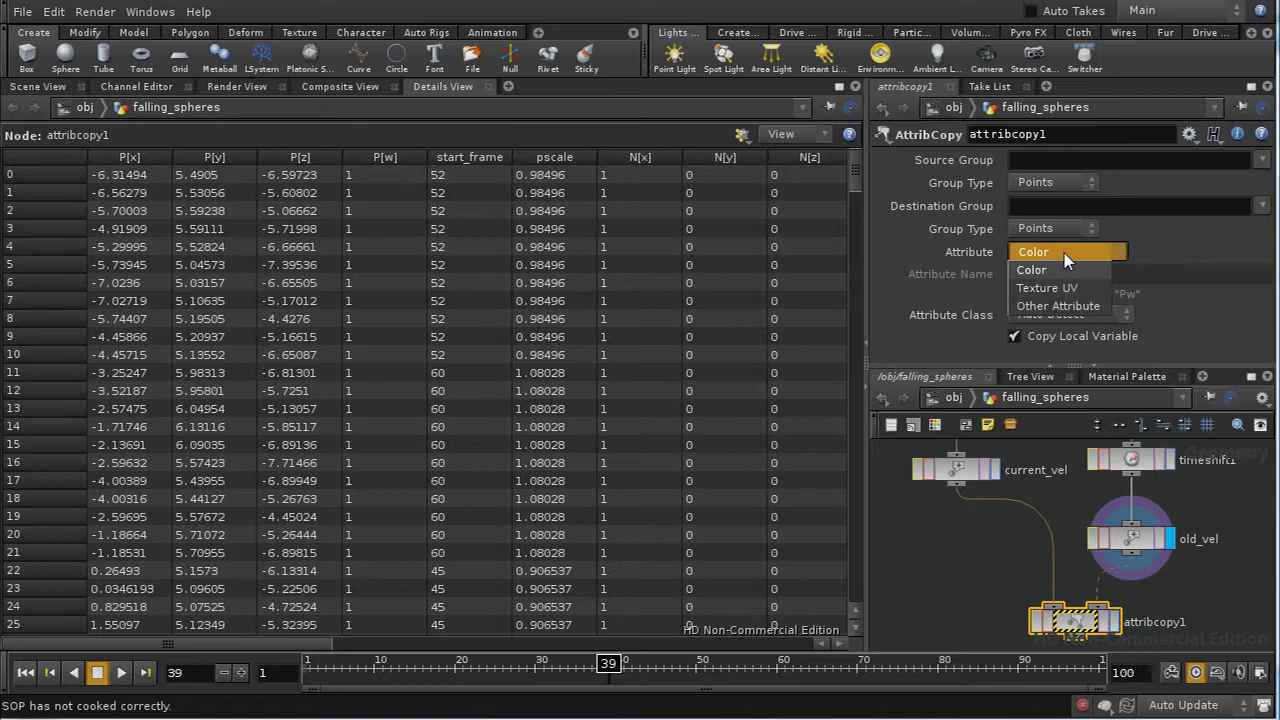
{"action": "left_click", "coordinate": [1067, 305]}
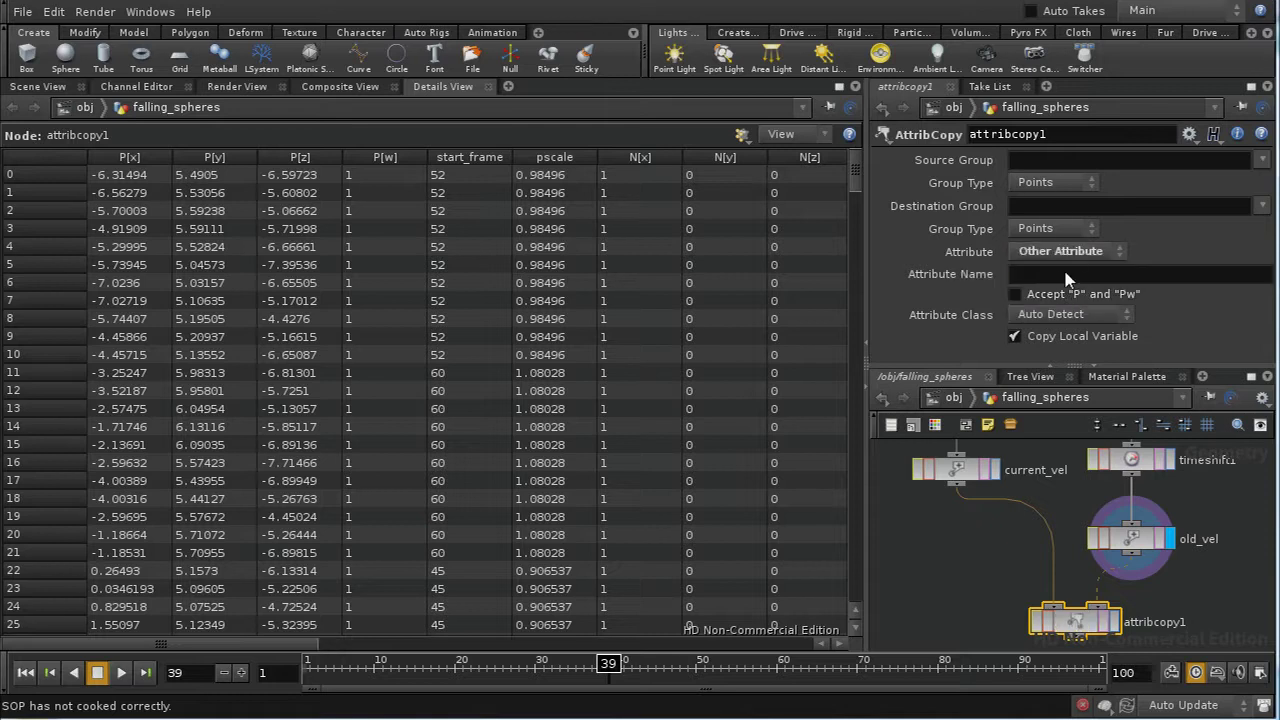
{"action": "type", "text": "ovel"}
{"action": "key", "text": "Return"}
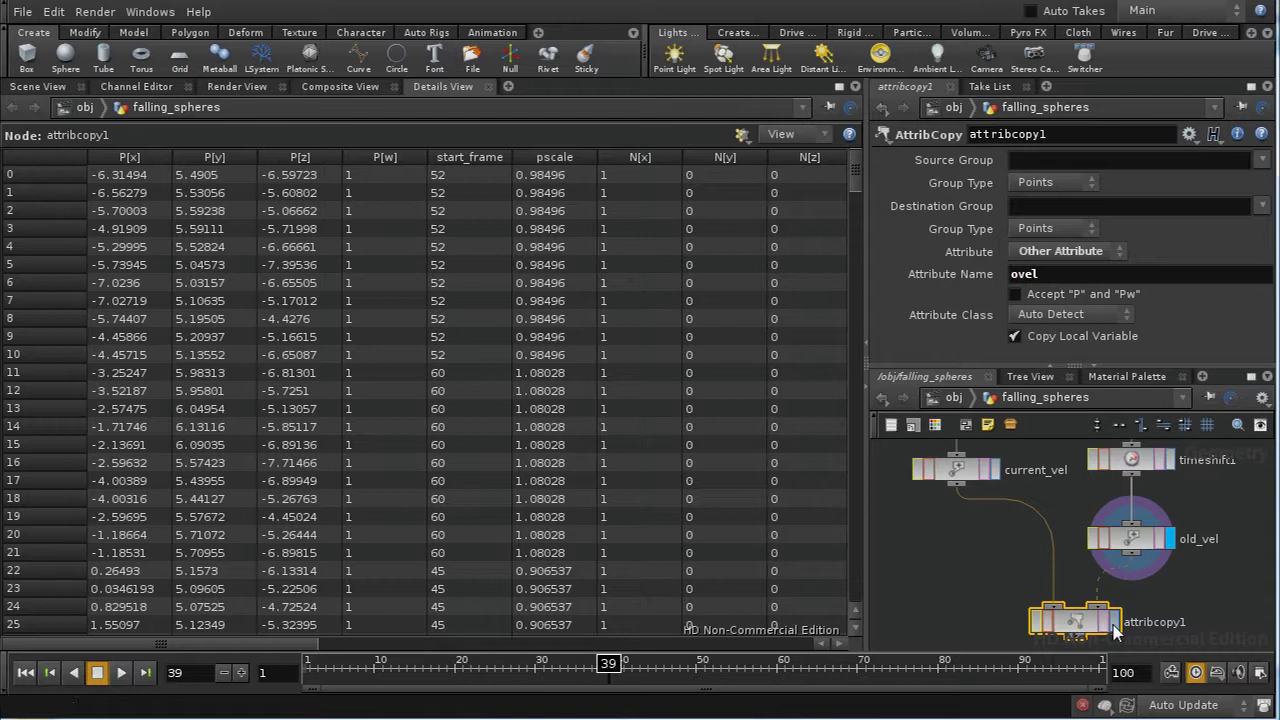
- Make the AttribCopy node the displayed node and compare the cvel and ovel columns in the point spreadsheet
{"action": "left_click", "coordinate": [1116, 620]}
{"action": "left_click_drag", "start_coordinate": [258, 640], "coordinate": [640, 695]}
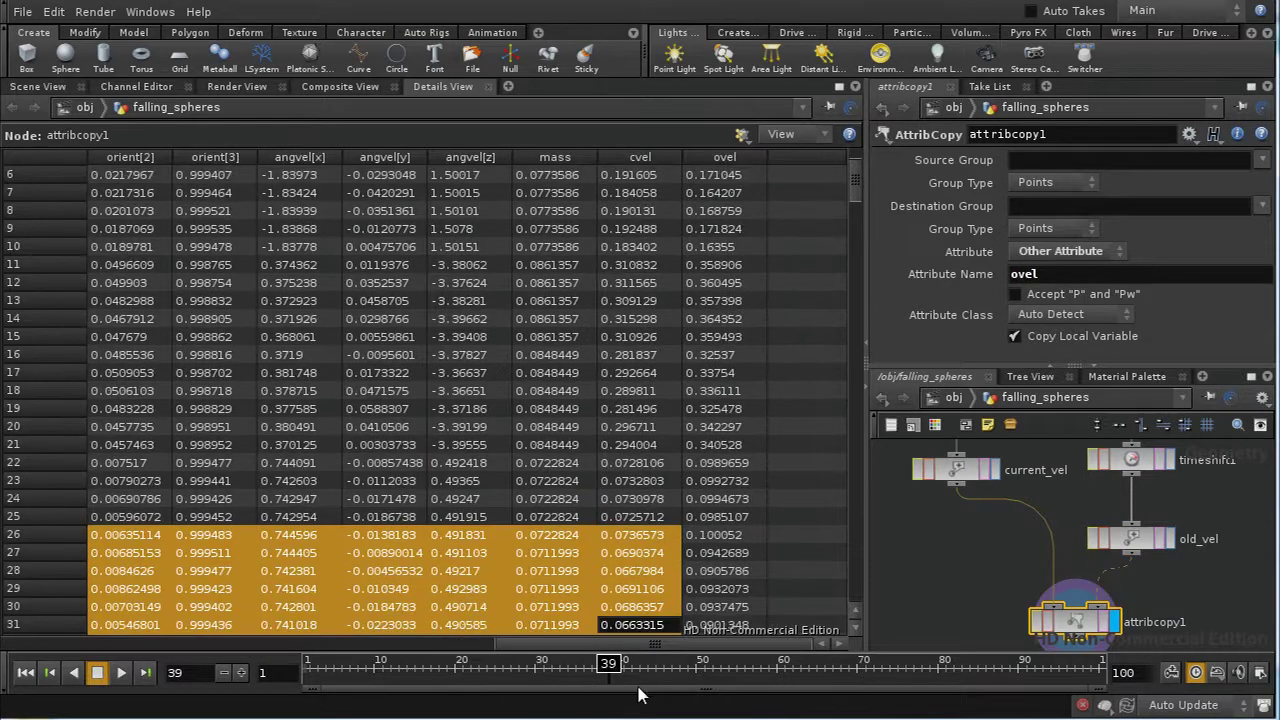
{"action": "left_click", "coordinate": [716, 498]}
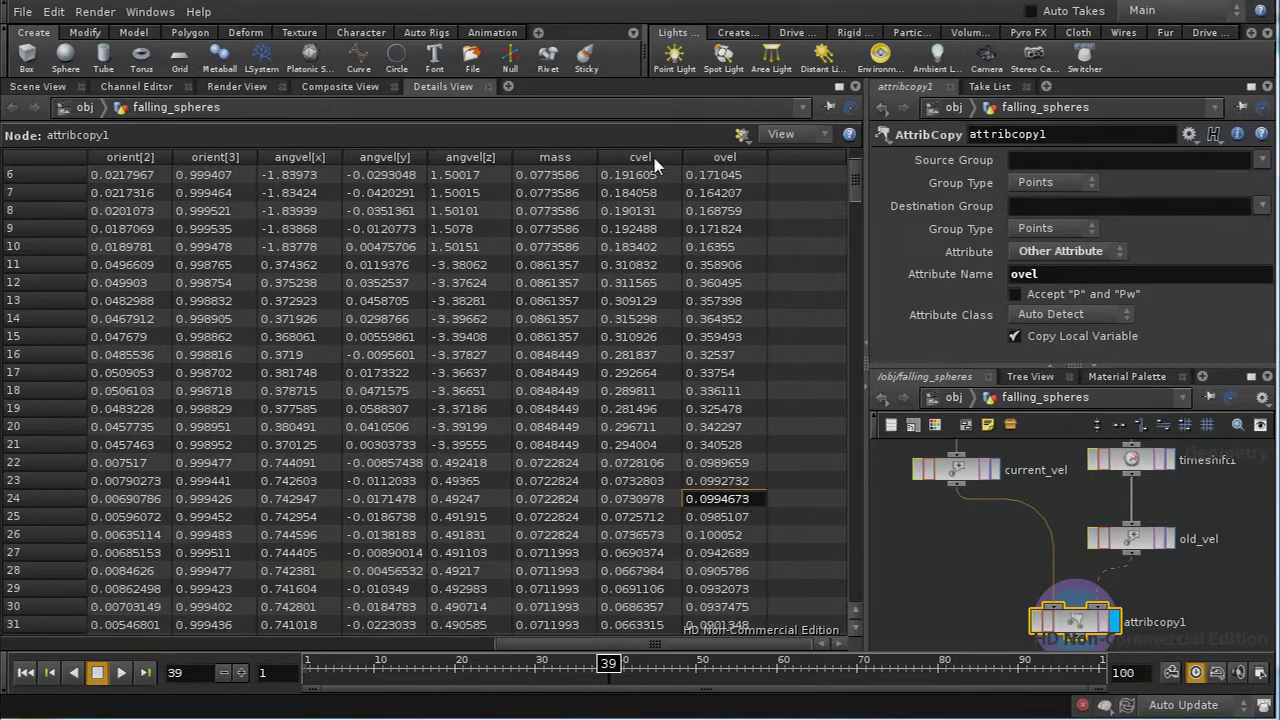
- Add an AttribCreate node directly below the AttribCopy node and make it the displayed node
{"action": "key", "text": "f"}
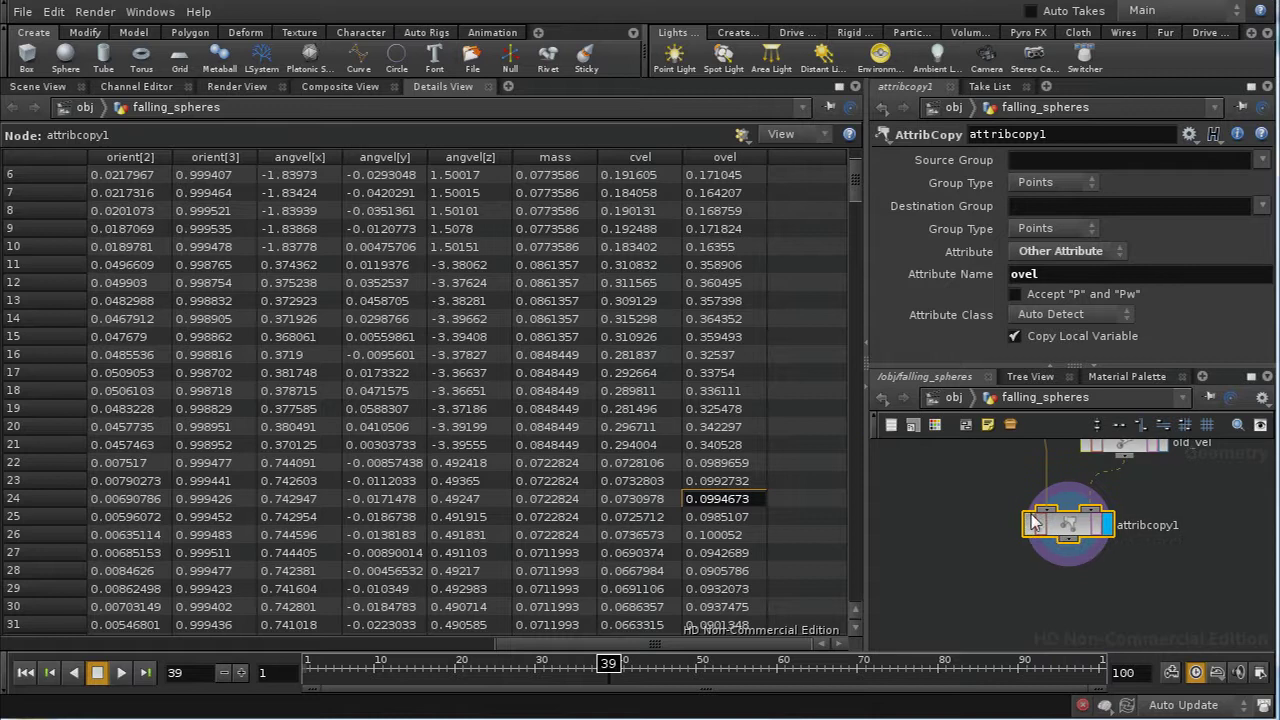
{"action": "key", "text": "Tab"}
{"action": "type", "text": "attrib"}
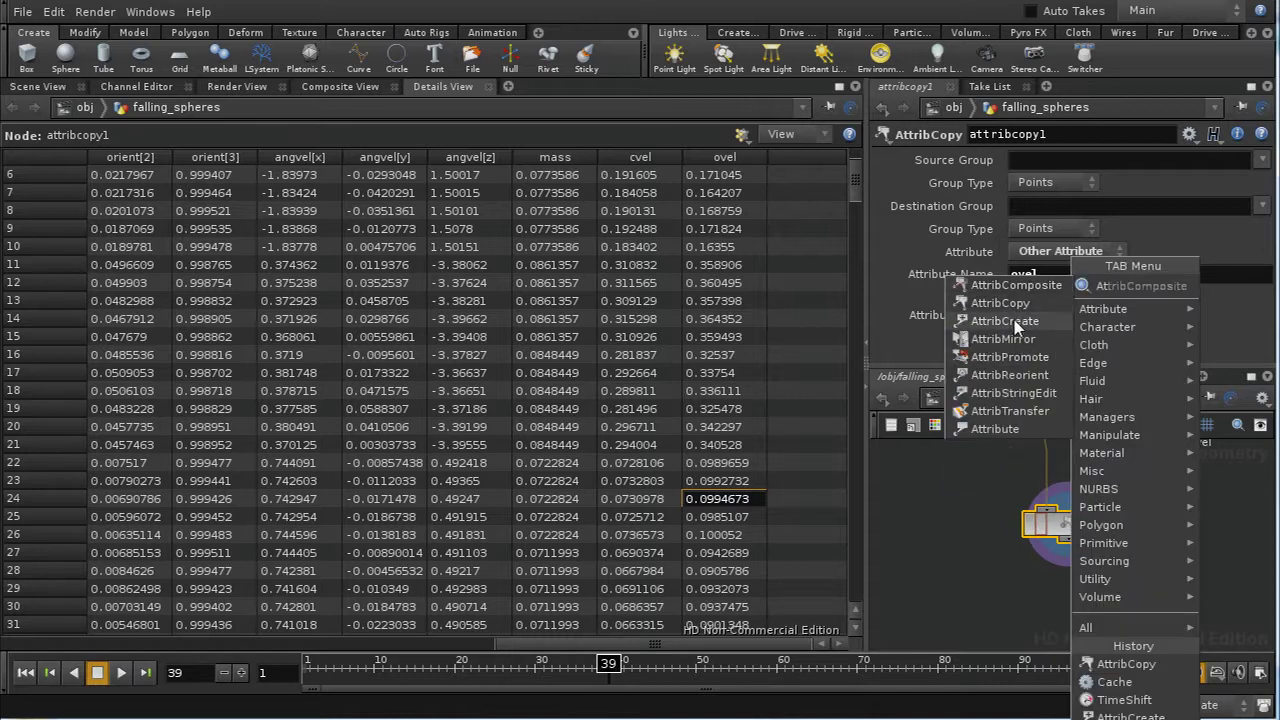
{"action": "left_click", "coordinate": [1008, 321]}
{"action": "left_click", "coordinate": [1104, 588]}
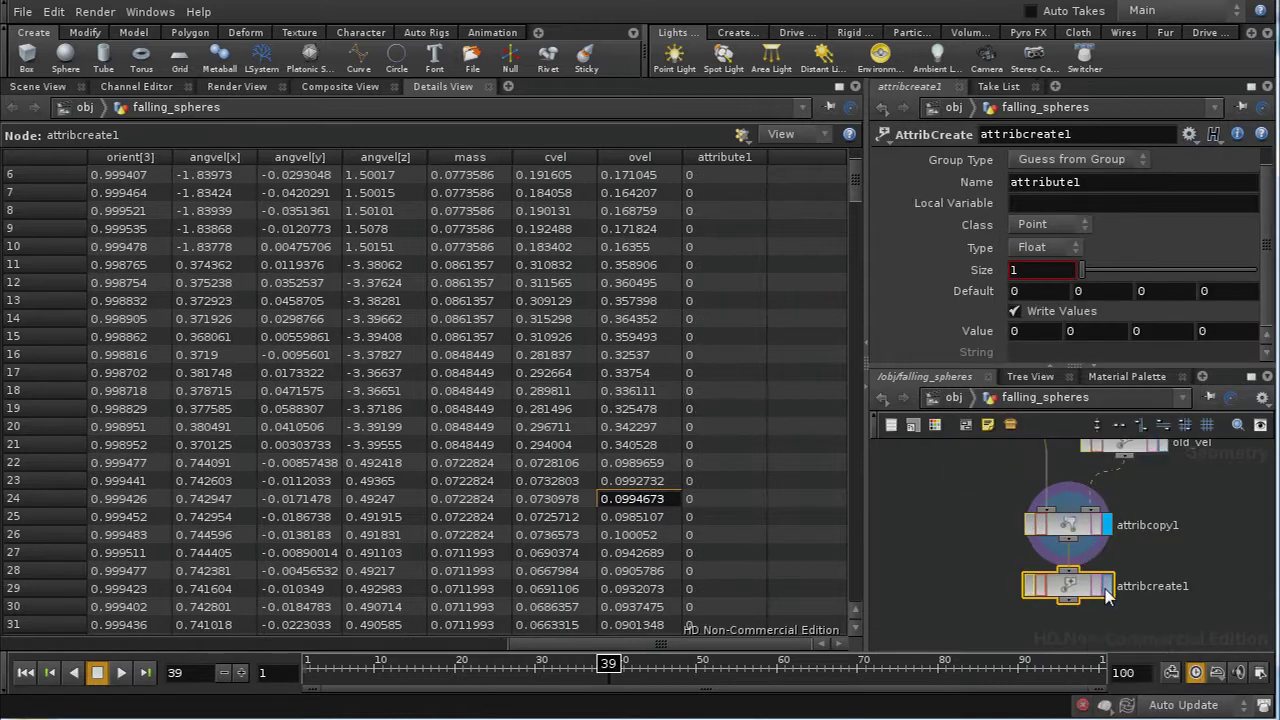
{"action": "left_click", "coordinate": [1106, 586]}
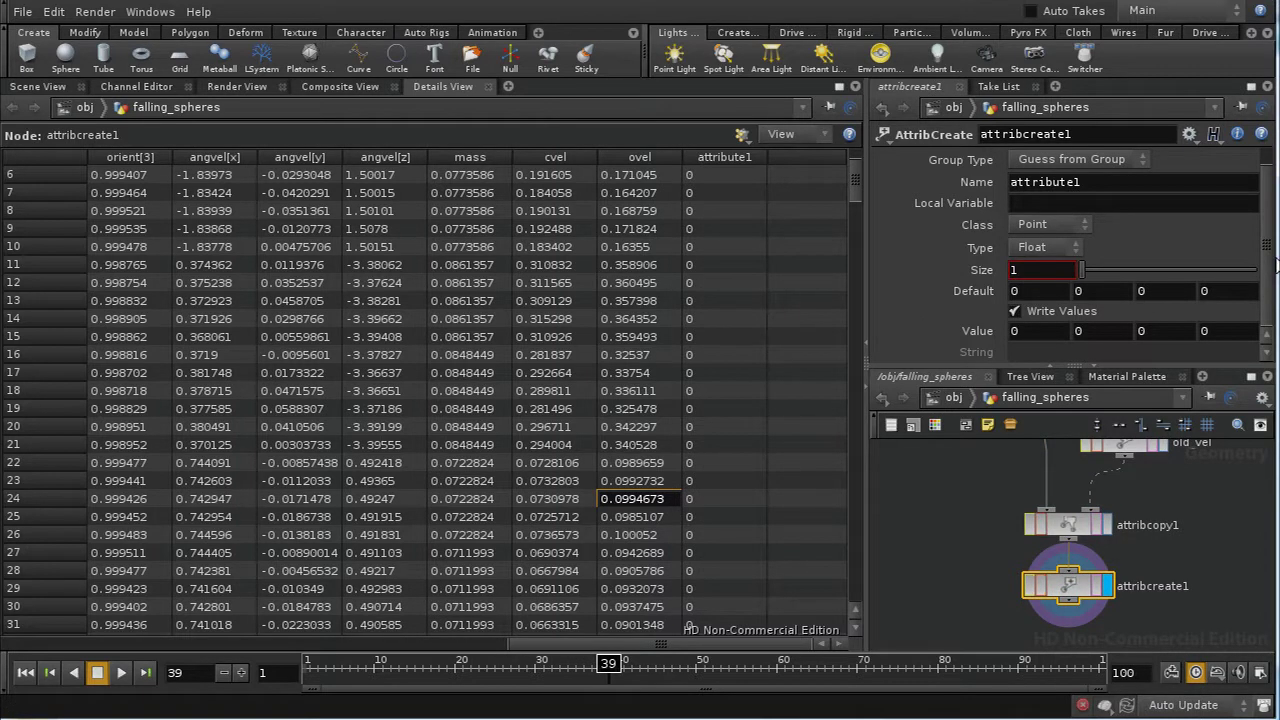
- Name the new attribute paccel and set its first value to the expression $CVEL - $OLDVEL
{"action": "double_click", "coordinate": [1091, 182]}
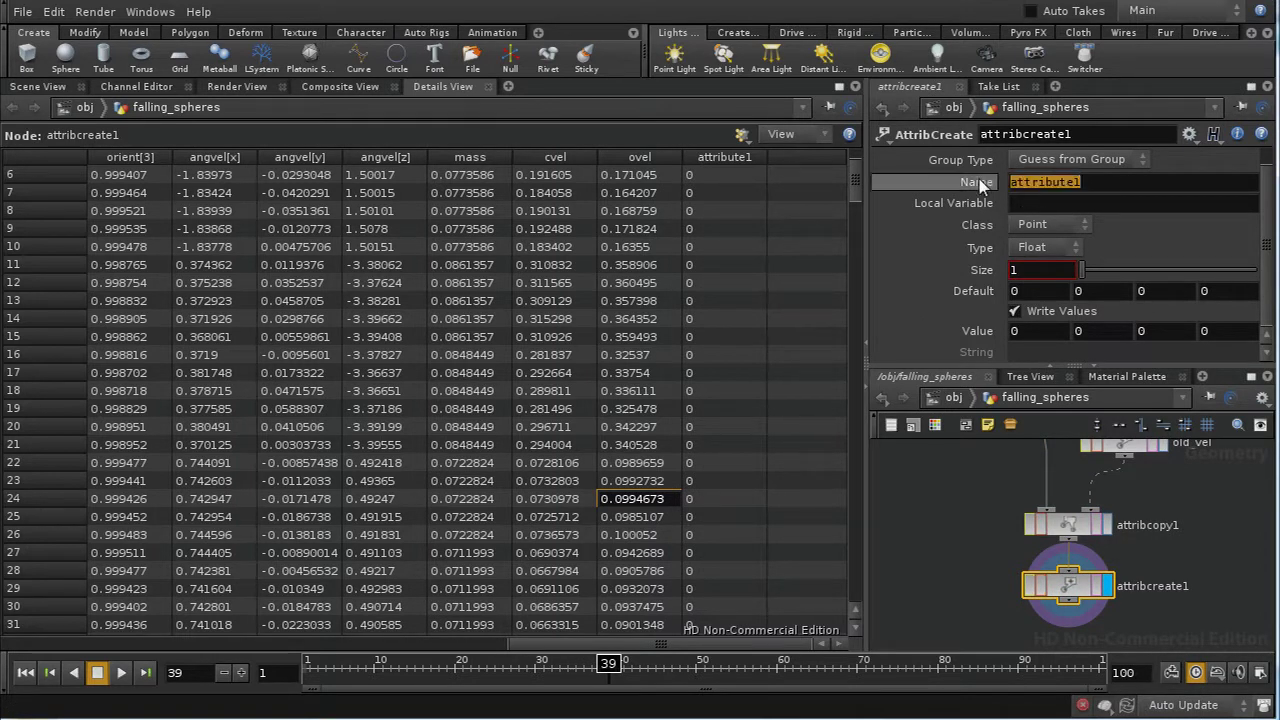
{"action": "type", "text": "paccel"}
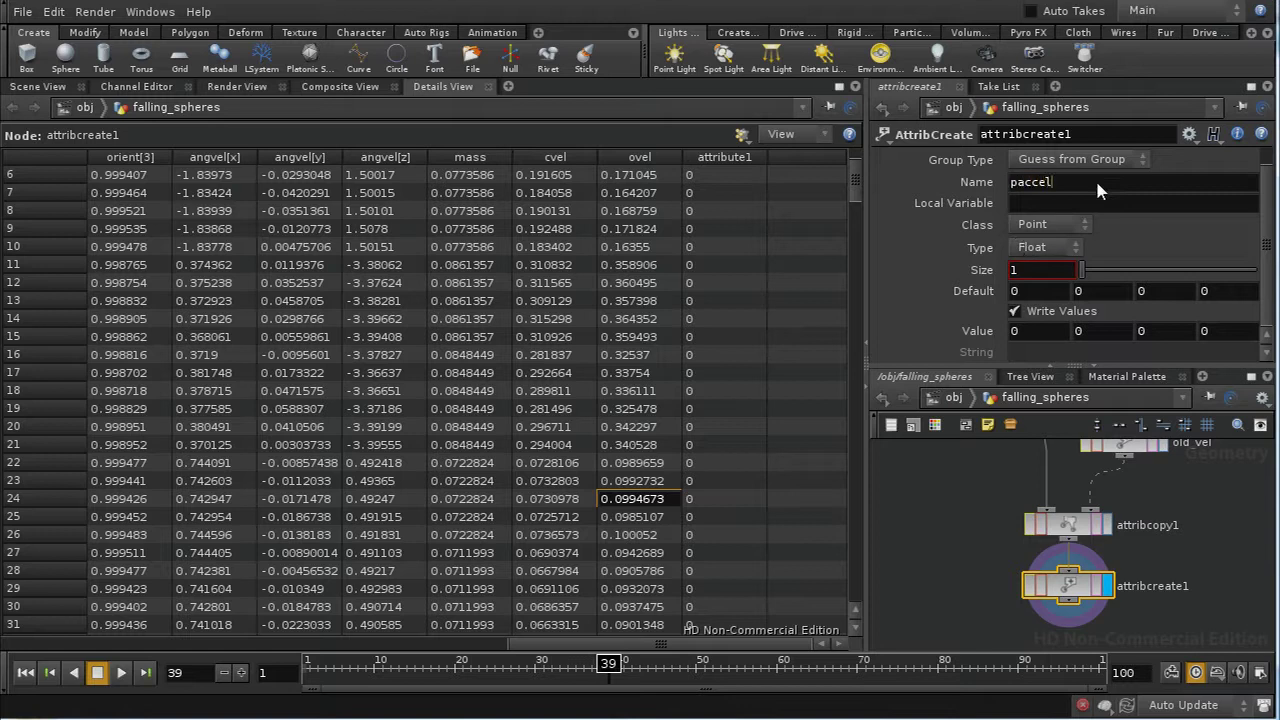
{"action": "key", "text": "Return"}
{"action": "type", "text": "$"}
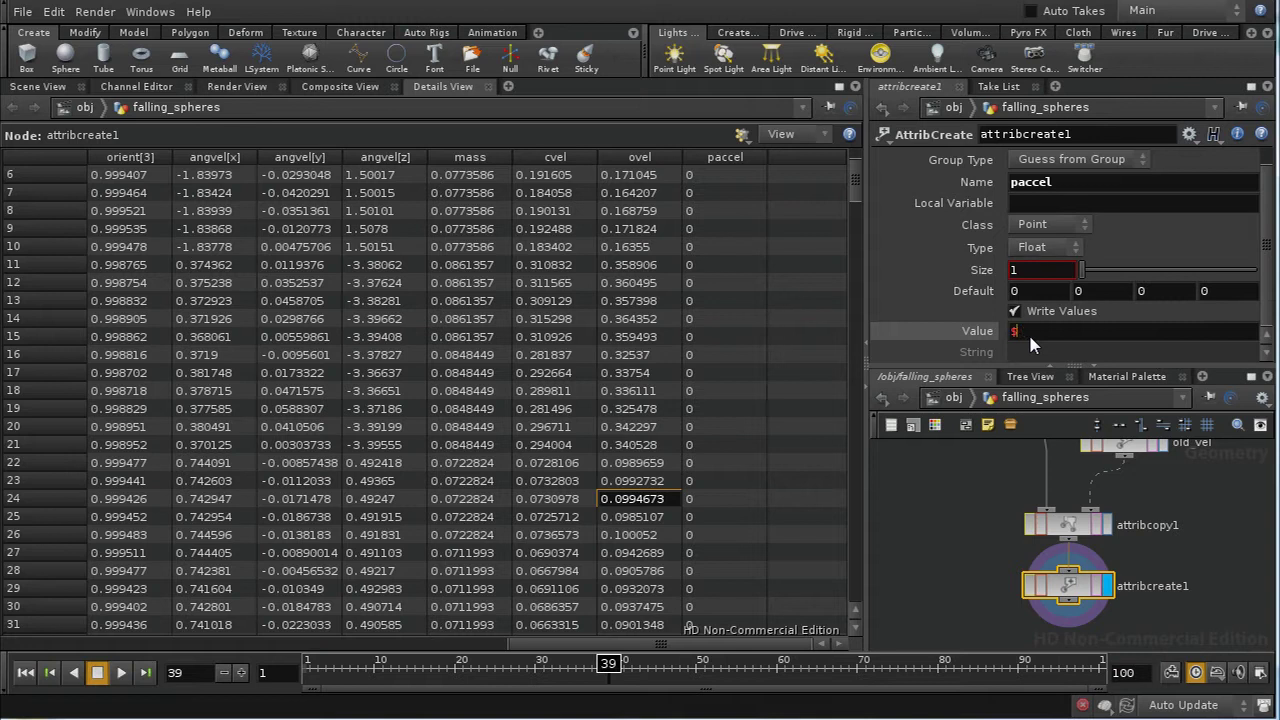
{"action": "type", "text": "0VEL - $OLDVEL"}
{"action": "key", "text": "Return"}
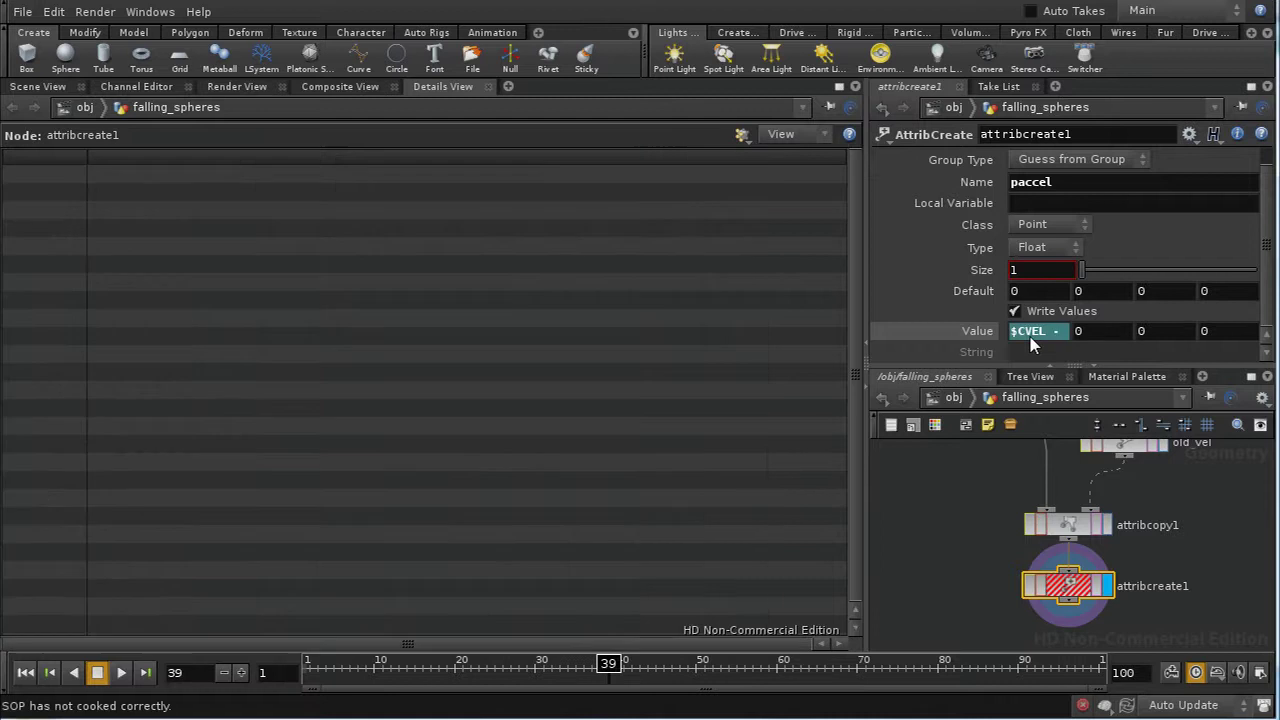
- Inspect the failing paccel node and check the attribute name and value expression on old_vel
{"action": "middle_click", "coordinate": [1066, 593]}
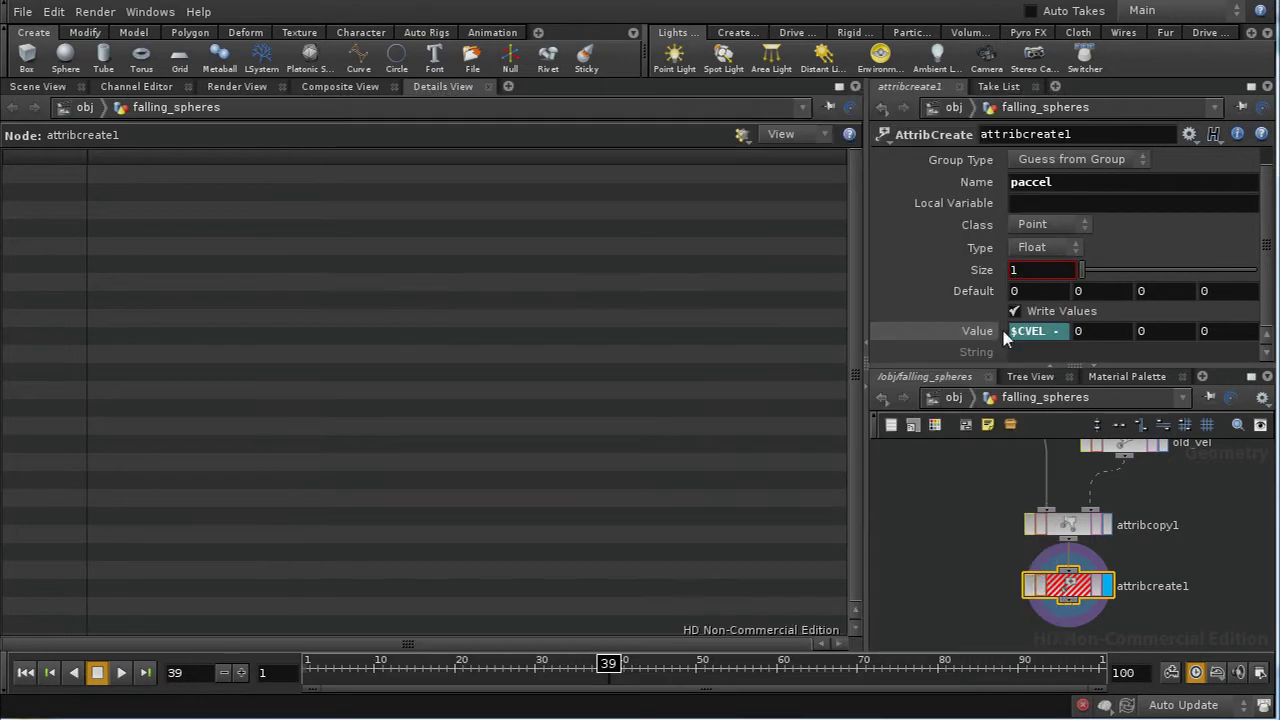
{"action": "middle_click_drag", "start_coordinate": [1160, 521], "coordinate": [1160, 581]}
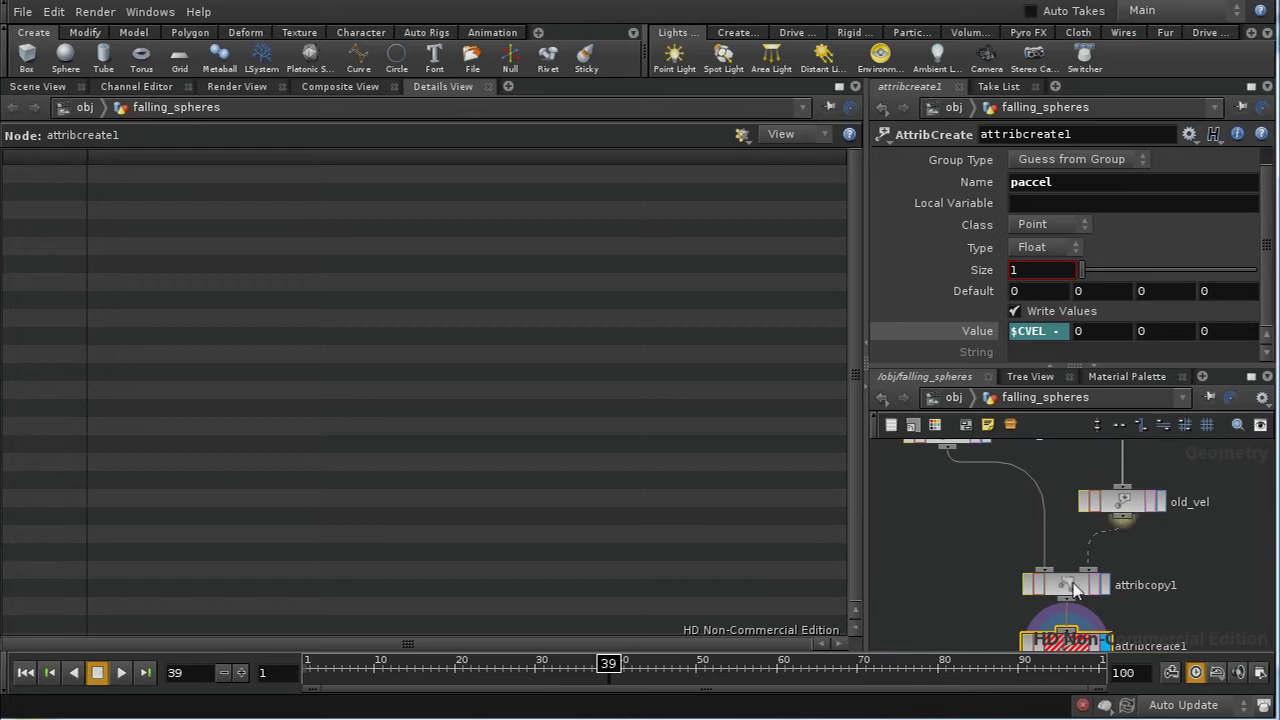
{"action": "left_click", "coordinate": [1124, 503]}
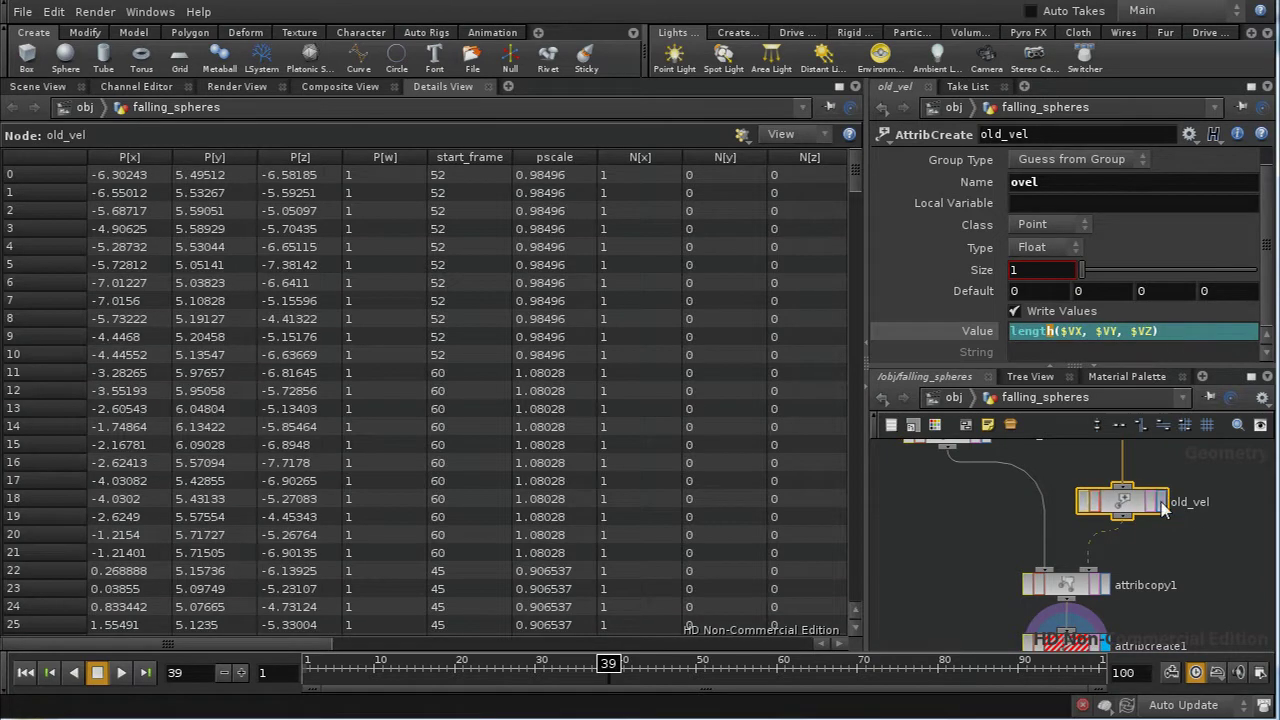
{"action": "left_click", "coordinate": [1068, 638]}
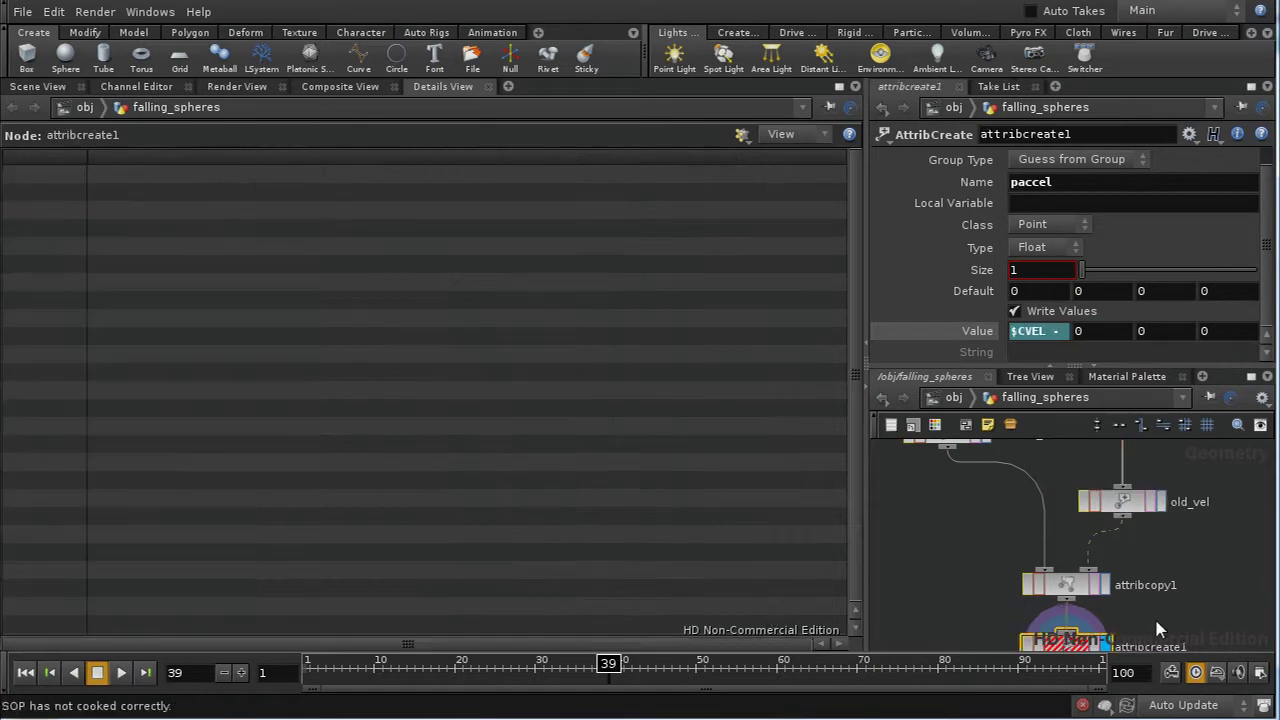
- Set paccel's first value to the expression $CVEL - point("../attribcopy1",$PT,"ovel",0) and check the paccel column in the point spreadsheet
{"action": "middle_click", "coordinate": [965, 333], "text": "ctrl"}
{"action": "left_click", "coordinate": [971, 331]}
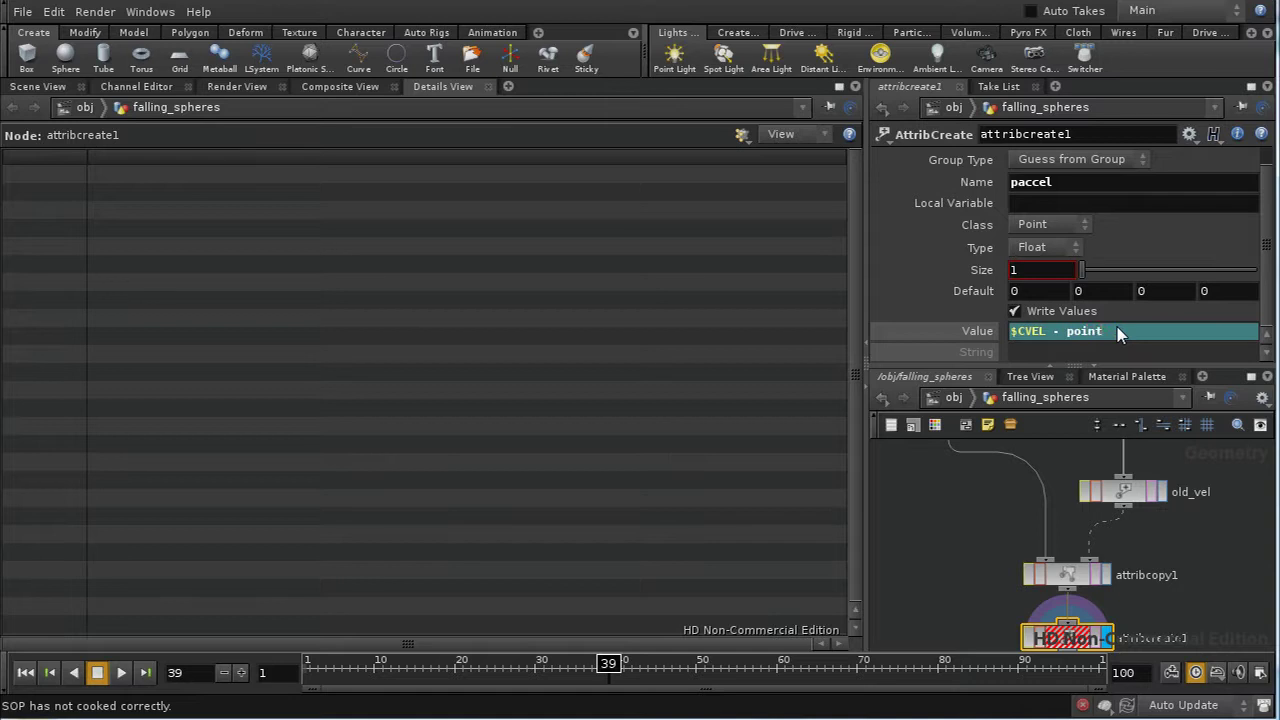
{"action": "type", "text": "(\"../"}
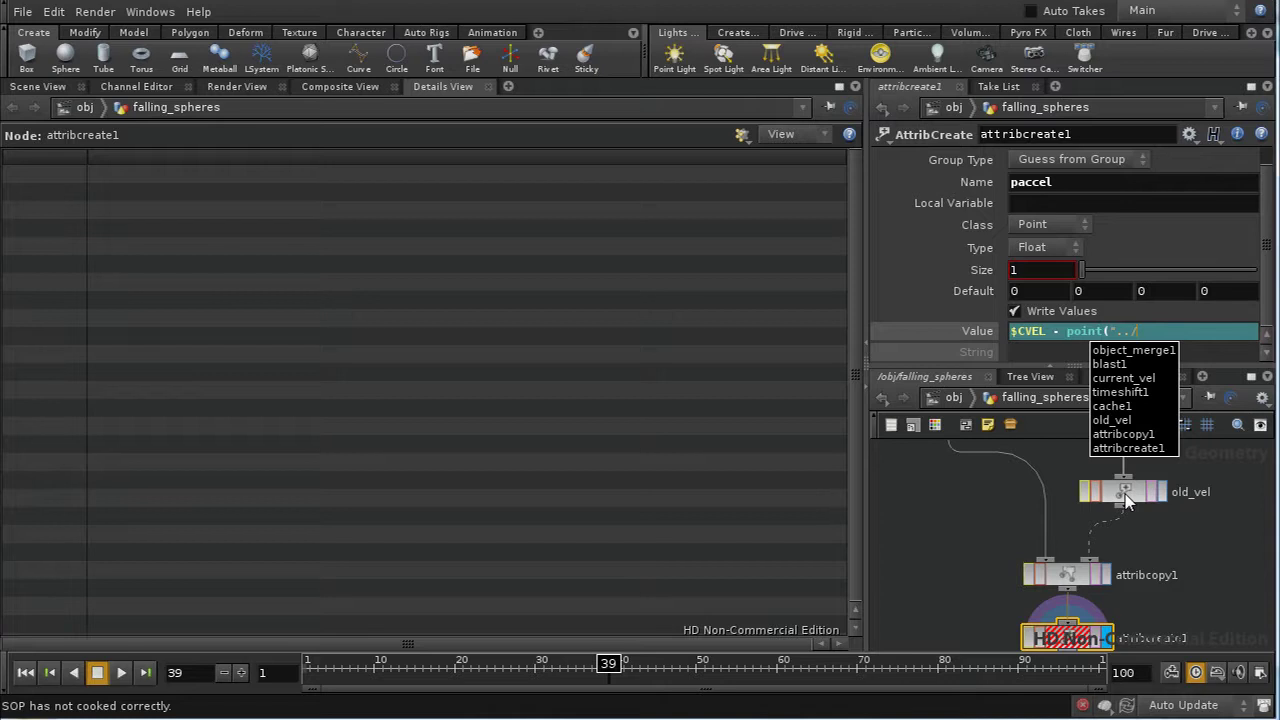
{"action": "key", "text": "Down"}
{"action": "key", "text": "Down"}
{"action": "key", "text": "Down"}
{"action": "key", "text": "Down"}
{"action": "key", "text": "Down"}
{"action": "key", "text": "Down"}
{"action": "key", "text": "Down"}
{"action": "key", "text": "Return"}
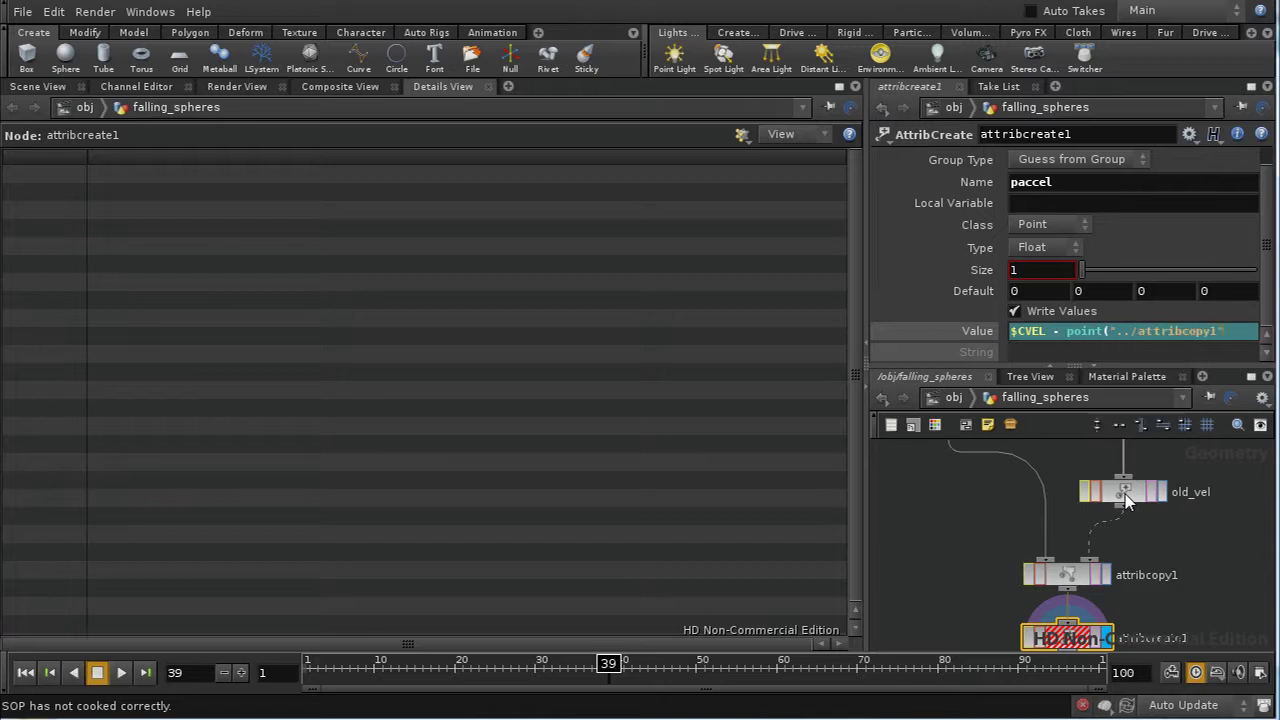
{"action": "type", "text": "\",$PT"}
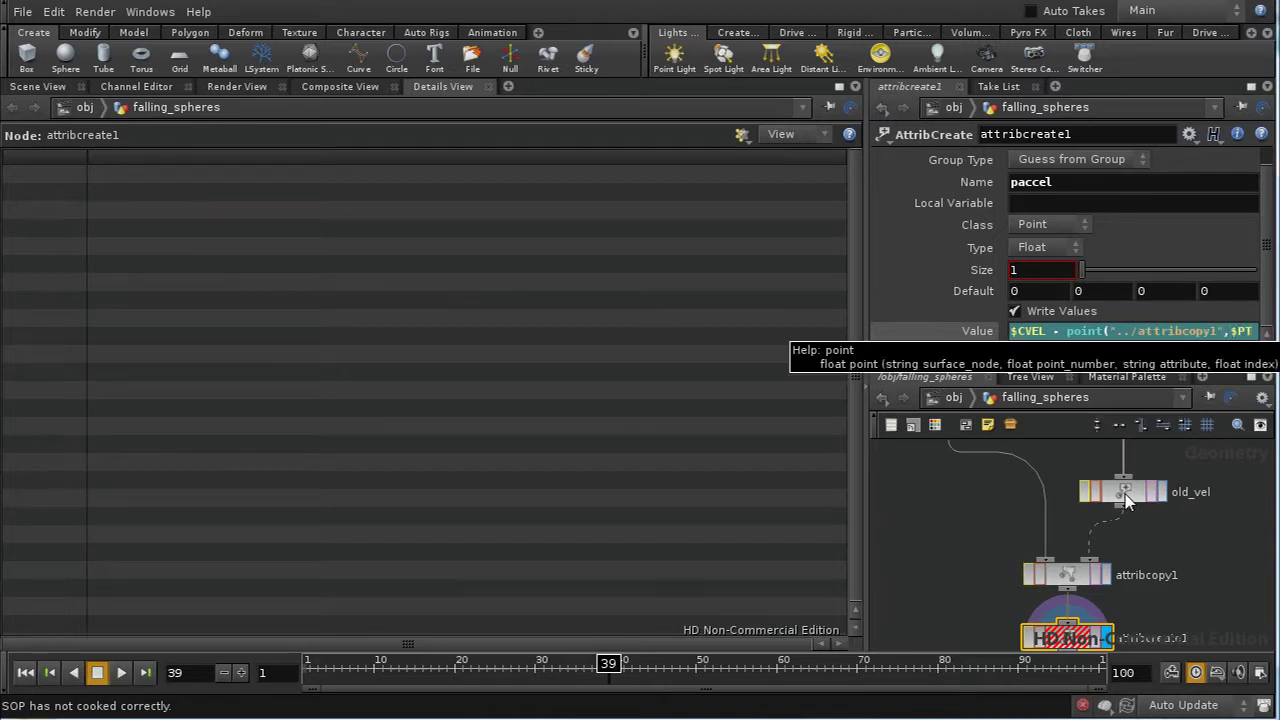
{"action": "type", "text": ","}
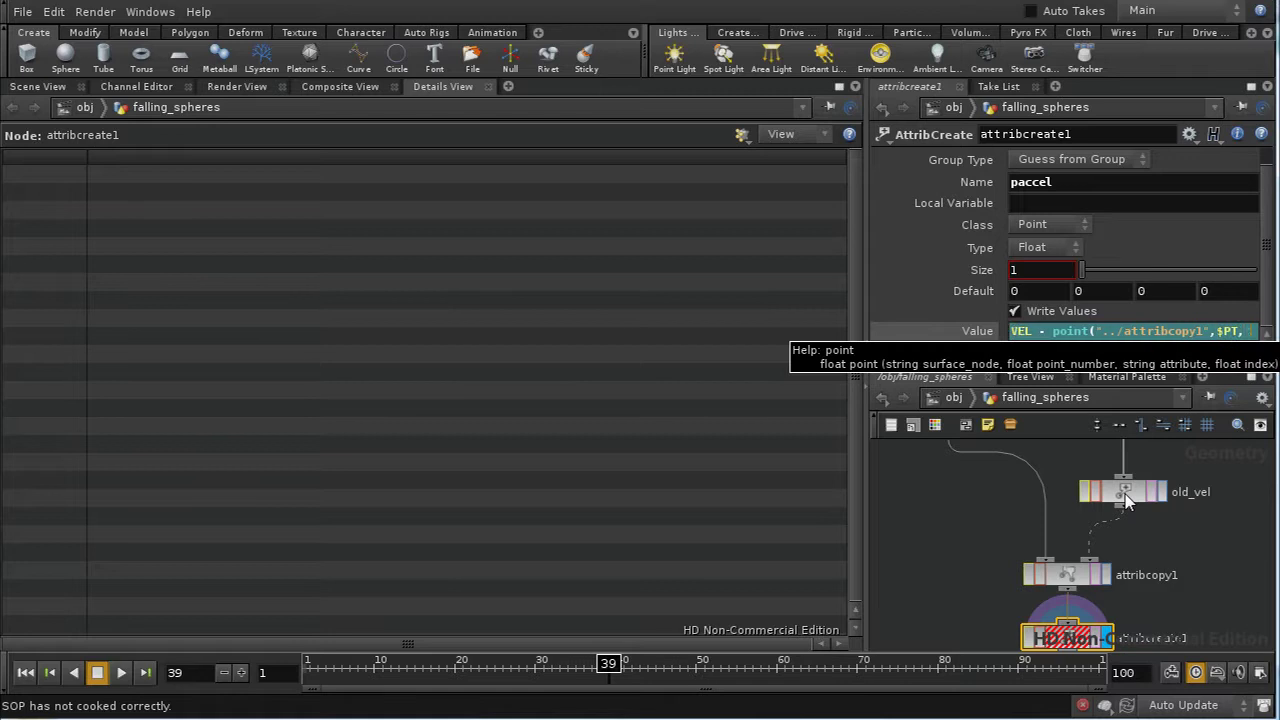
{"action": "type", "text": "\"ovel\","}
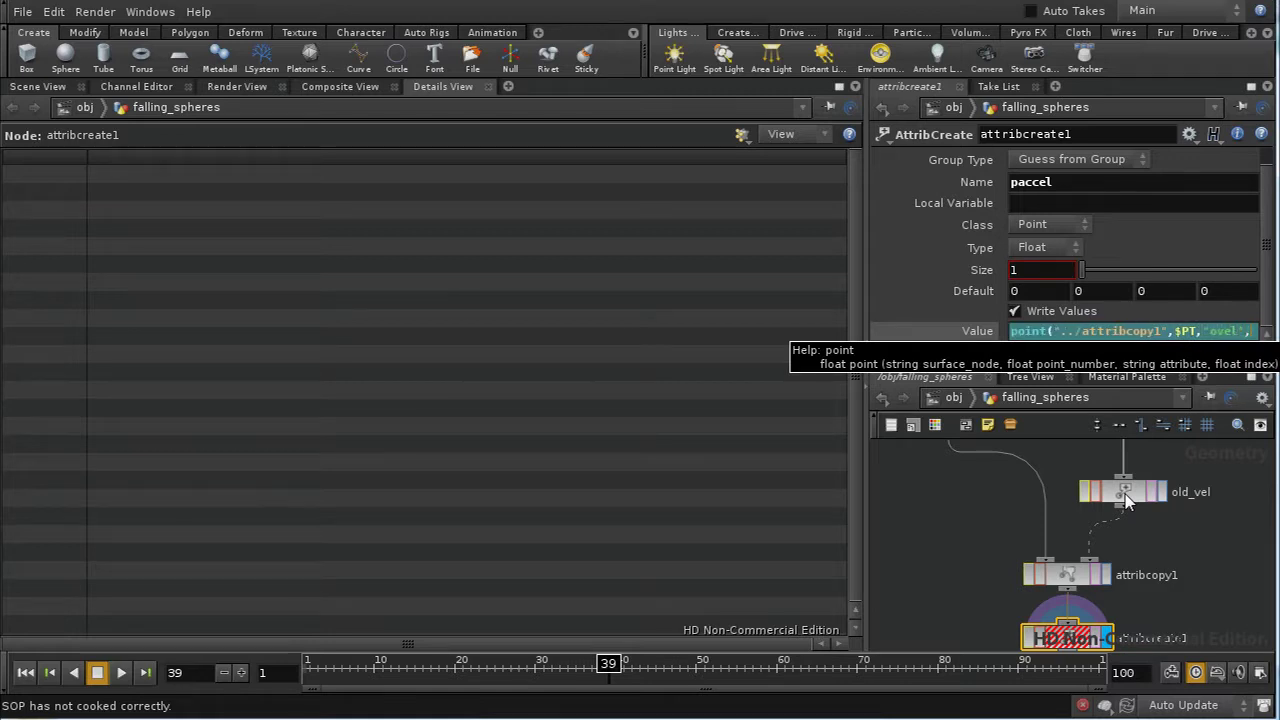
{"action": "type", "text": "0)"}
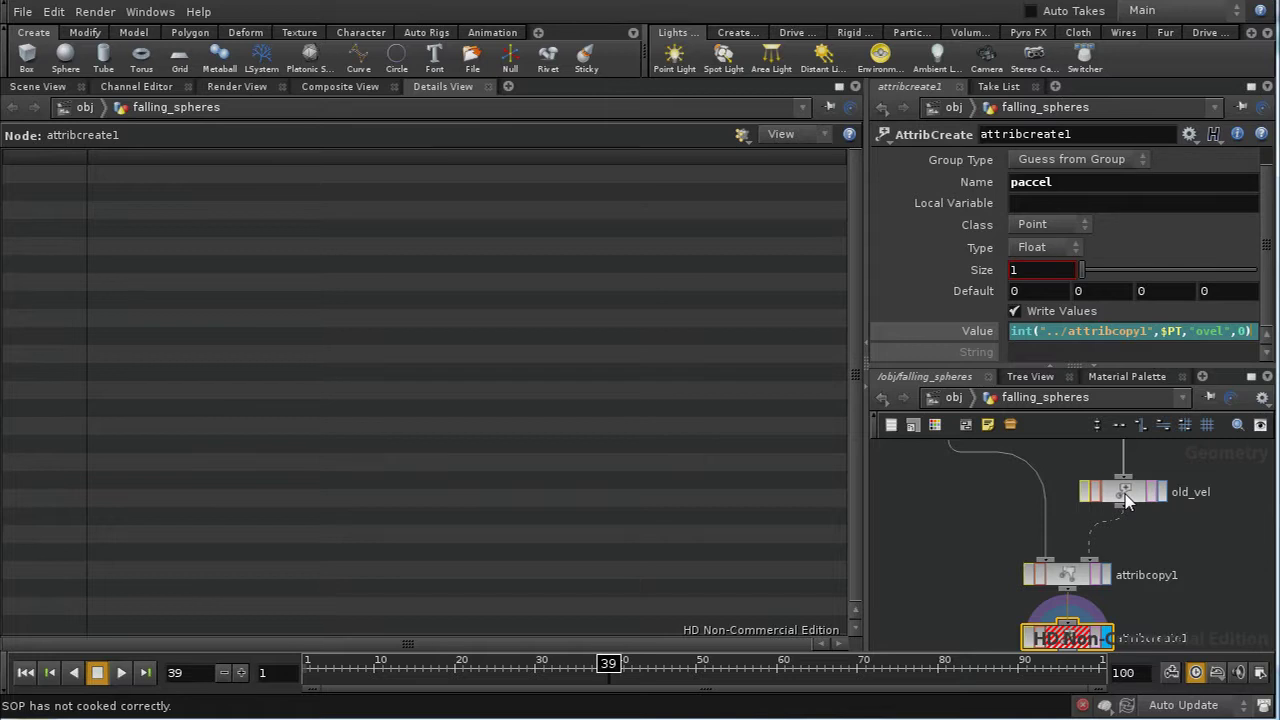
{"action": "key", "text": "Return"}
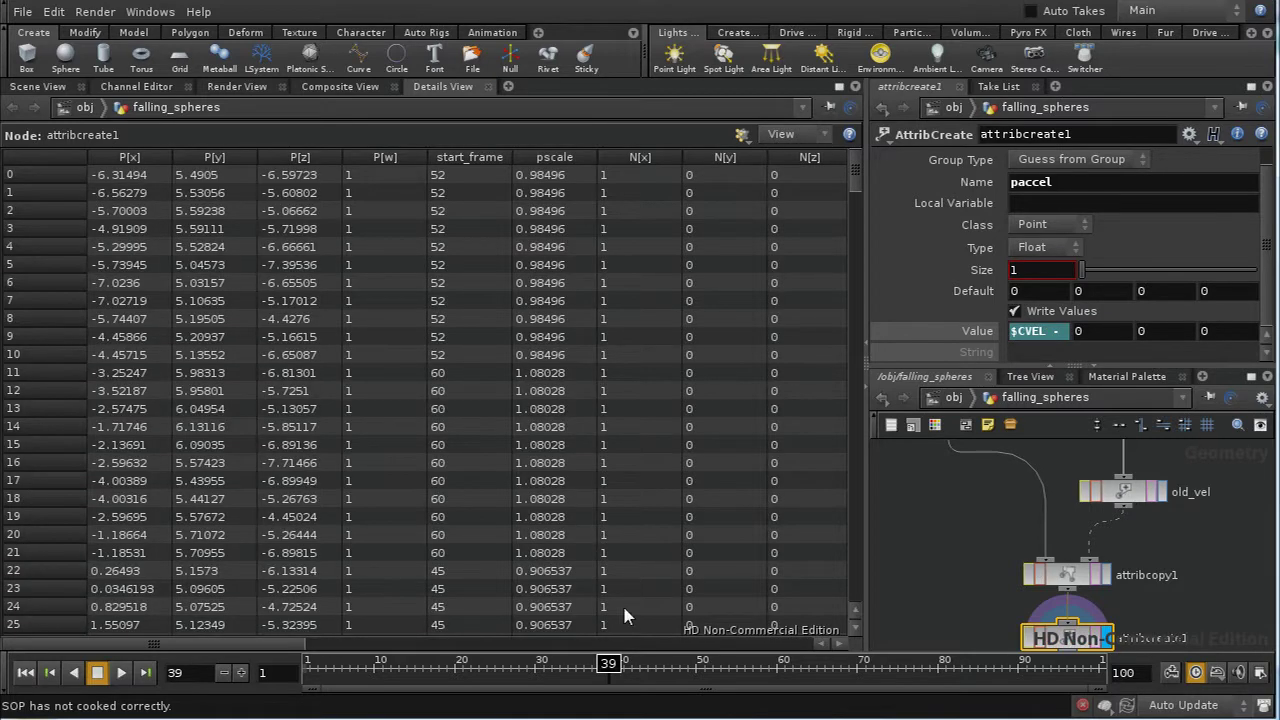
{"action": "left_click_drag", "start_coordinate": [308, 645], "coordinate": [878, 655]}
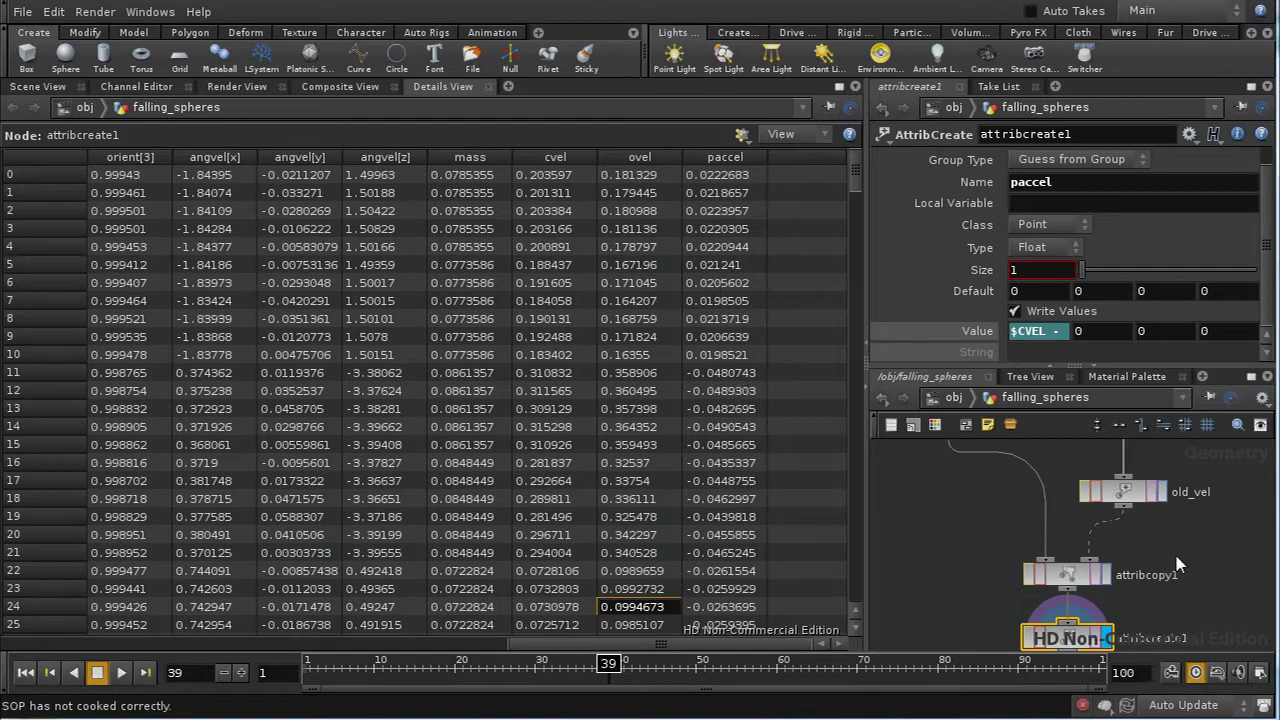
- Set the frame expression of the timeshift1 node to max($F - 1, 1)
{"action": "middle_click_drag", "start_coordinate": [1177, 573], "coordinate": [1170, 605]}
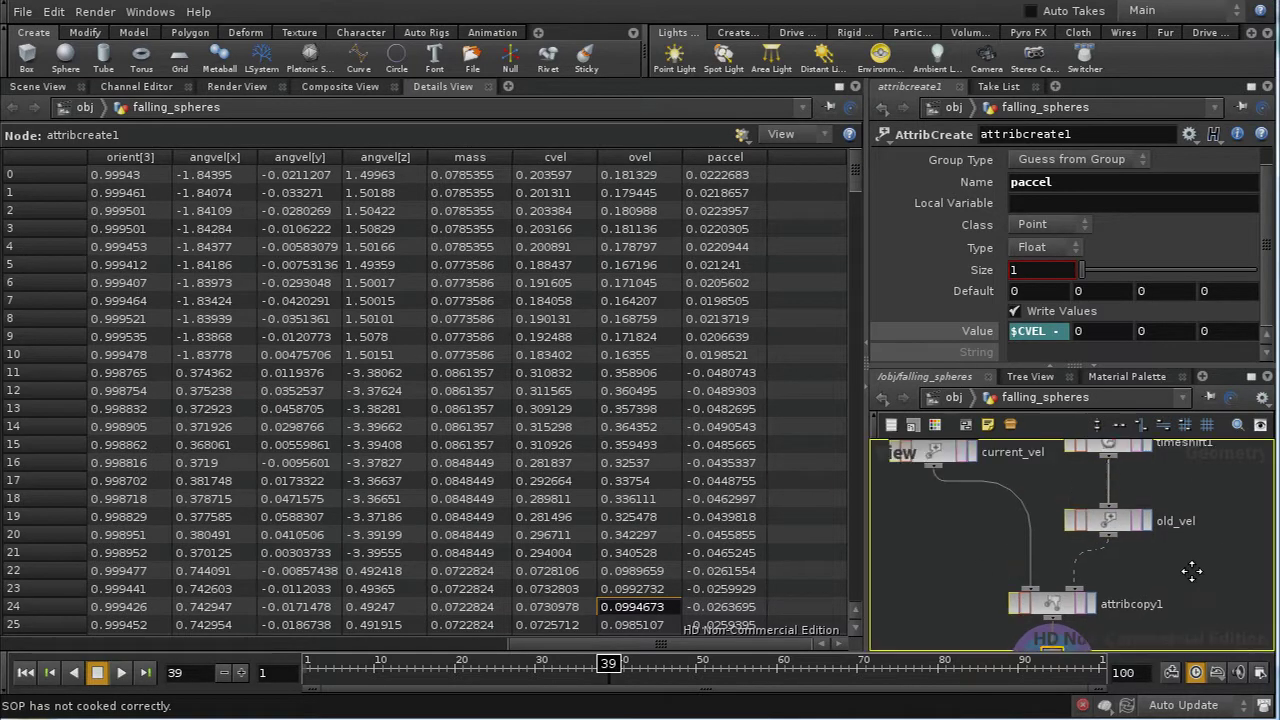
{"action": "middle_click_drag", "start_coordinate": [1216, 488], "coordinate": [1205, 560]}
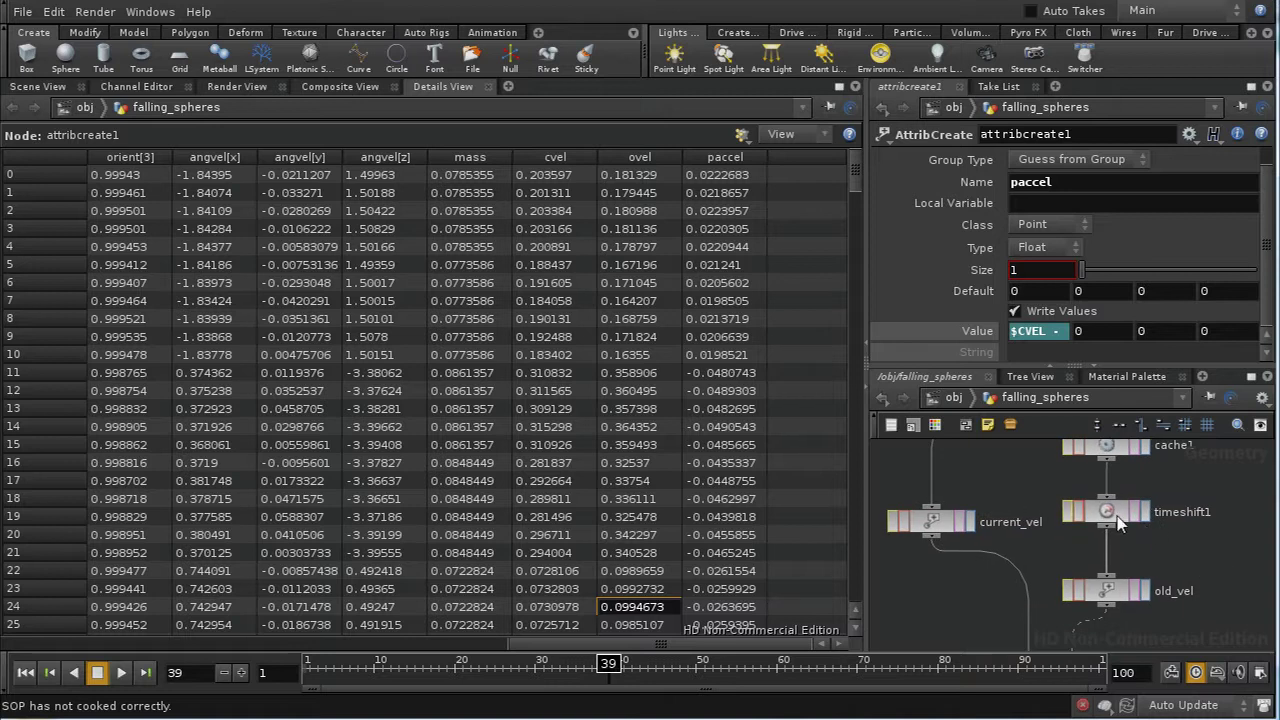
{"action": "left_click", "coordinate": [1118, 512]}
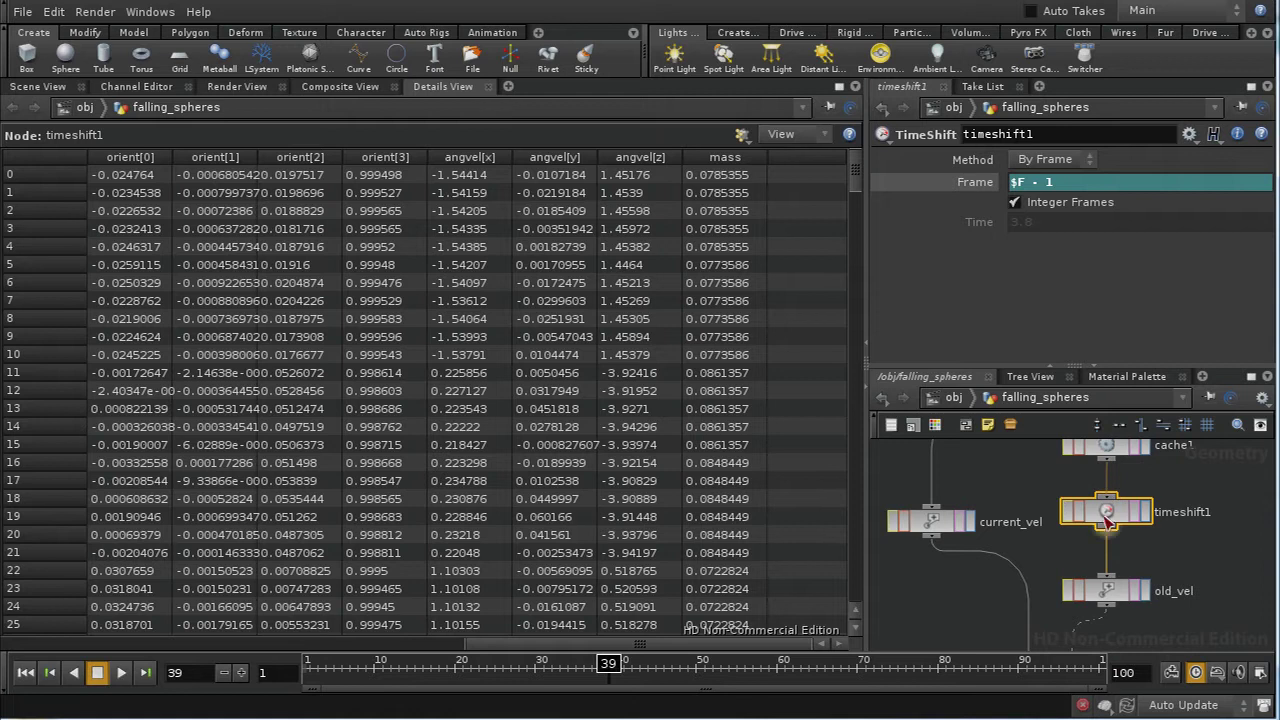
{"action": "middle_click_drag", "start_coordinate": [1000, 510], "coordinate": [1005, 541]}
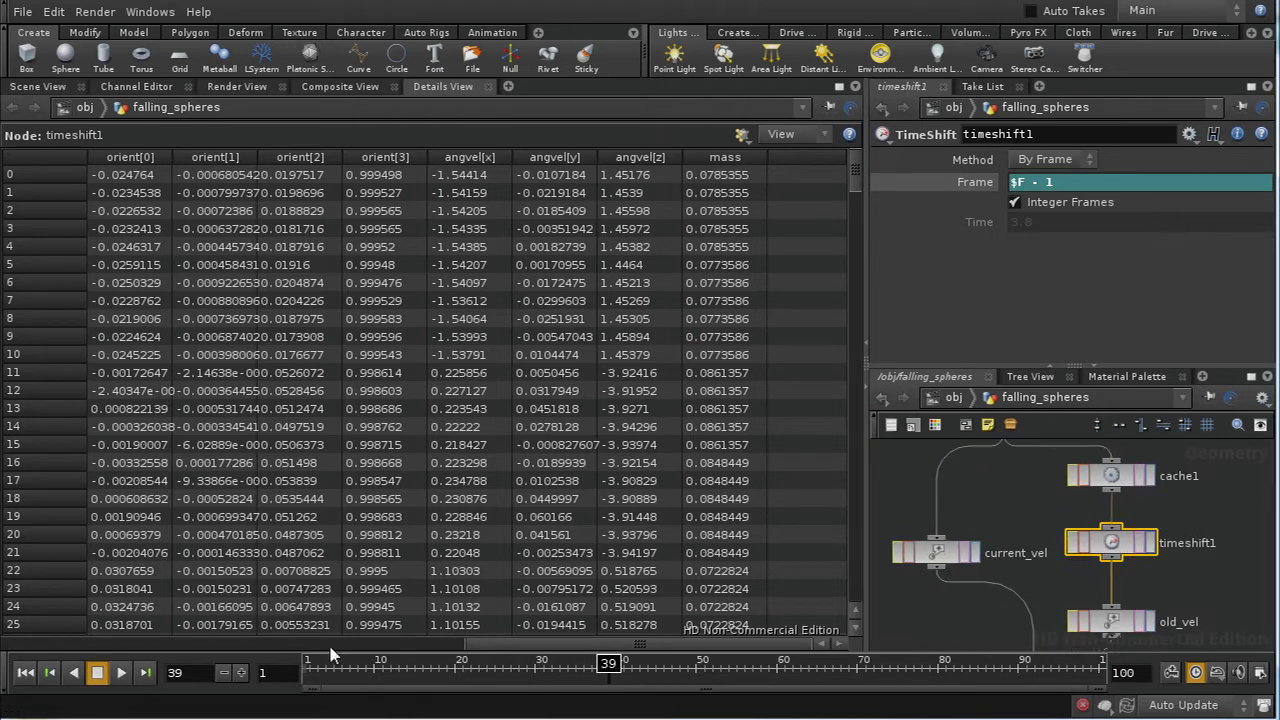
{"action": "left_click", "coordinate": [1014, 201]}
{"action": "type", "text": "max($F - 1"}
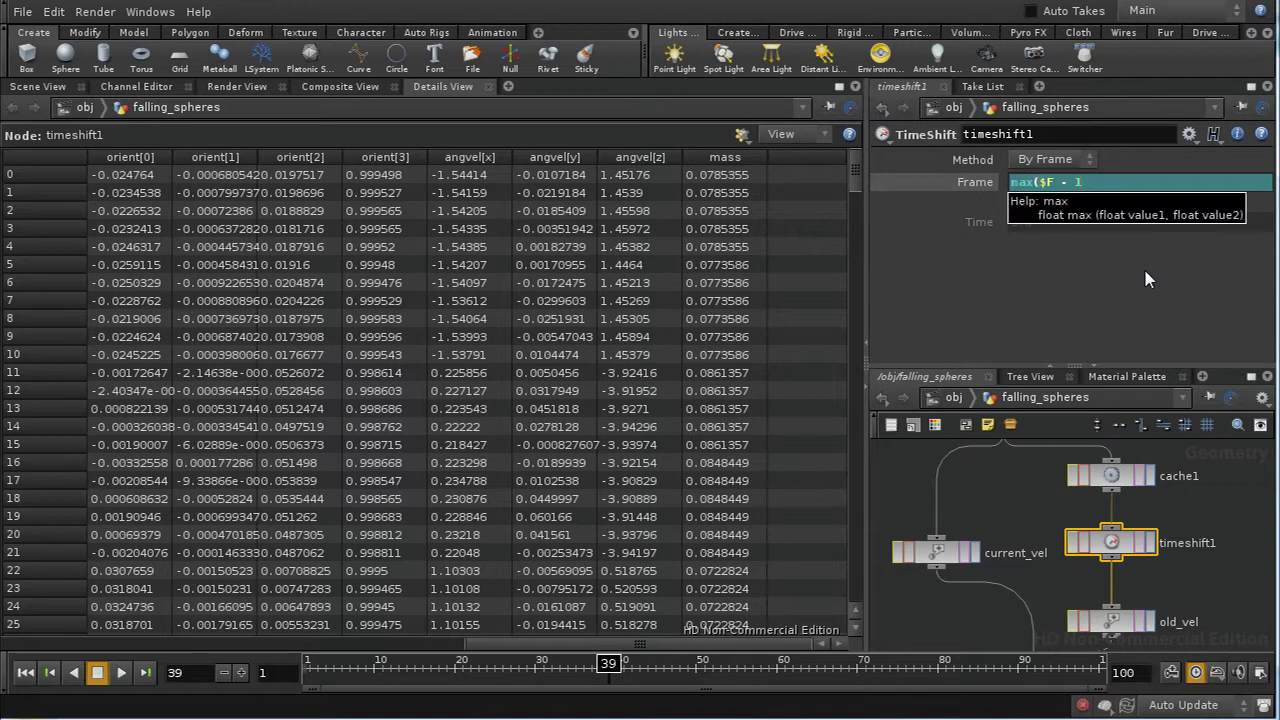
{"action": "type", "text": ", 1)"}
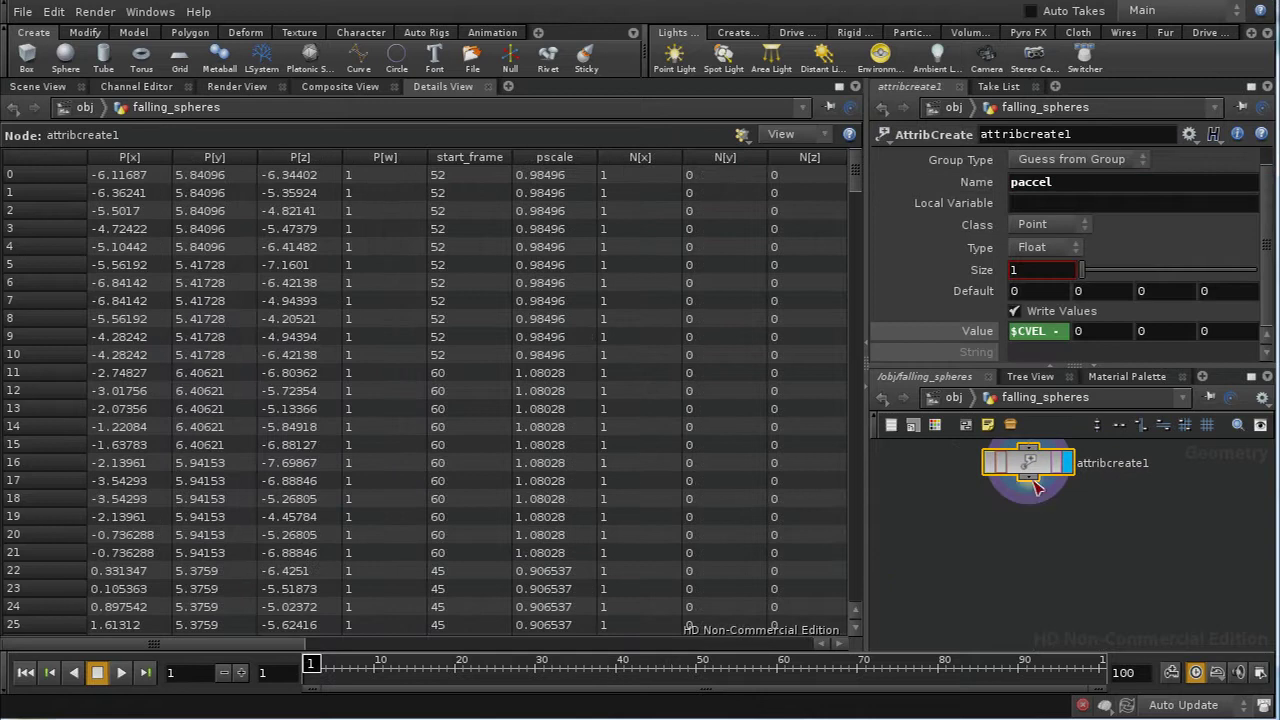
- Add a Null node below attribcreate1, name it POINT_REF and make it the displayed node
{"action": "key", "text": "Tab"}
{"action": "type", "text": "Null"}
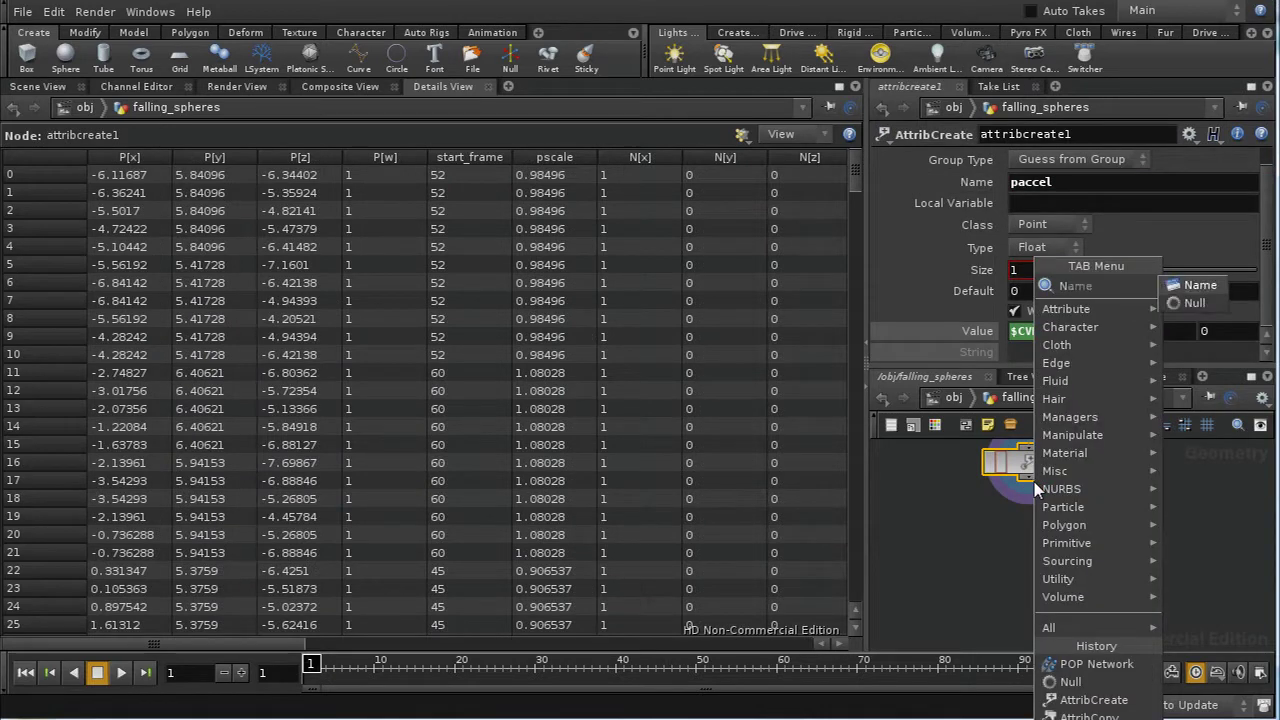
{"action": "left_click", "coordinate": [1205, 287]}
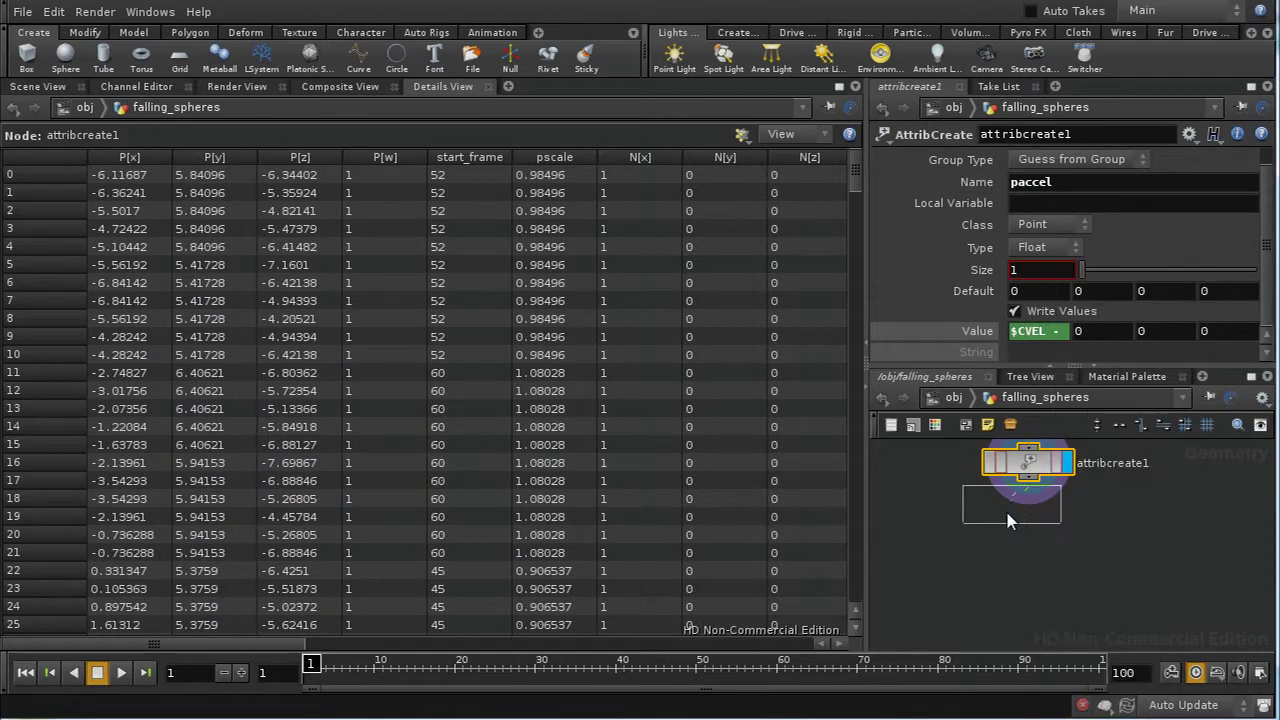
{"action": "left_click", "coordinate": [1022, 530]}
{"action": "double_click", "coordinate": [1009, 138]}
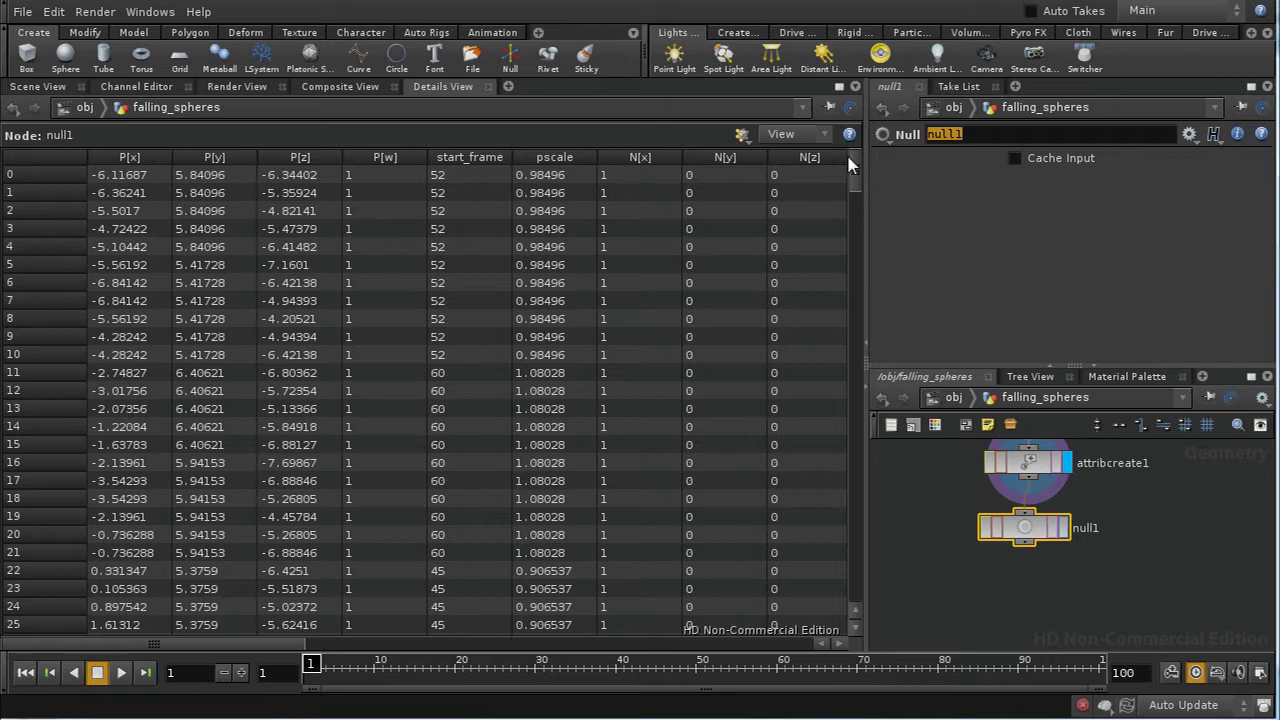
{"action": "type", "text": "POINT_REF"}
{"action": "key", "text": "Return"}
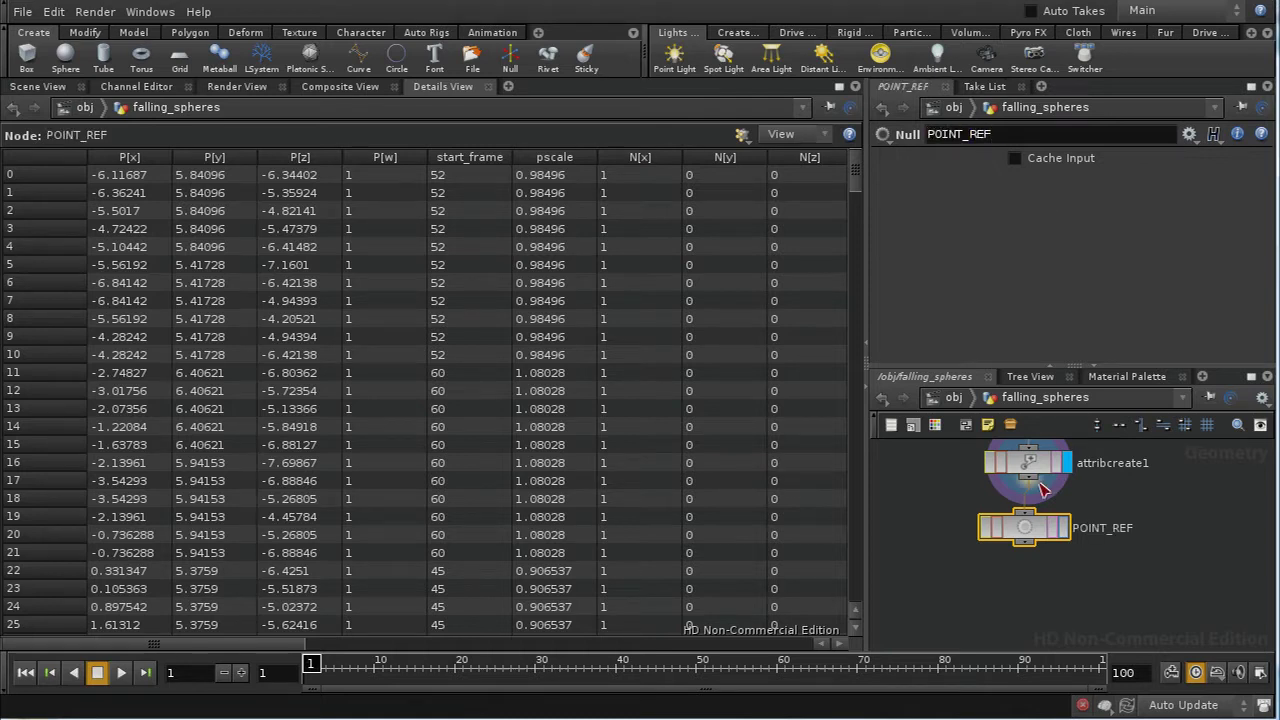
{"action": "left_click", "coordinate": [1064, 527]}
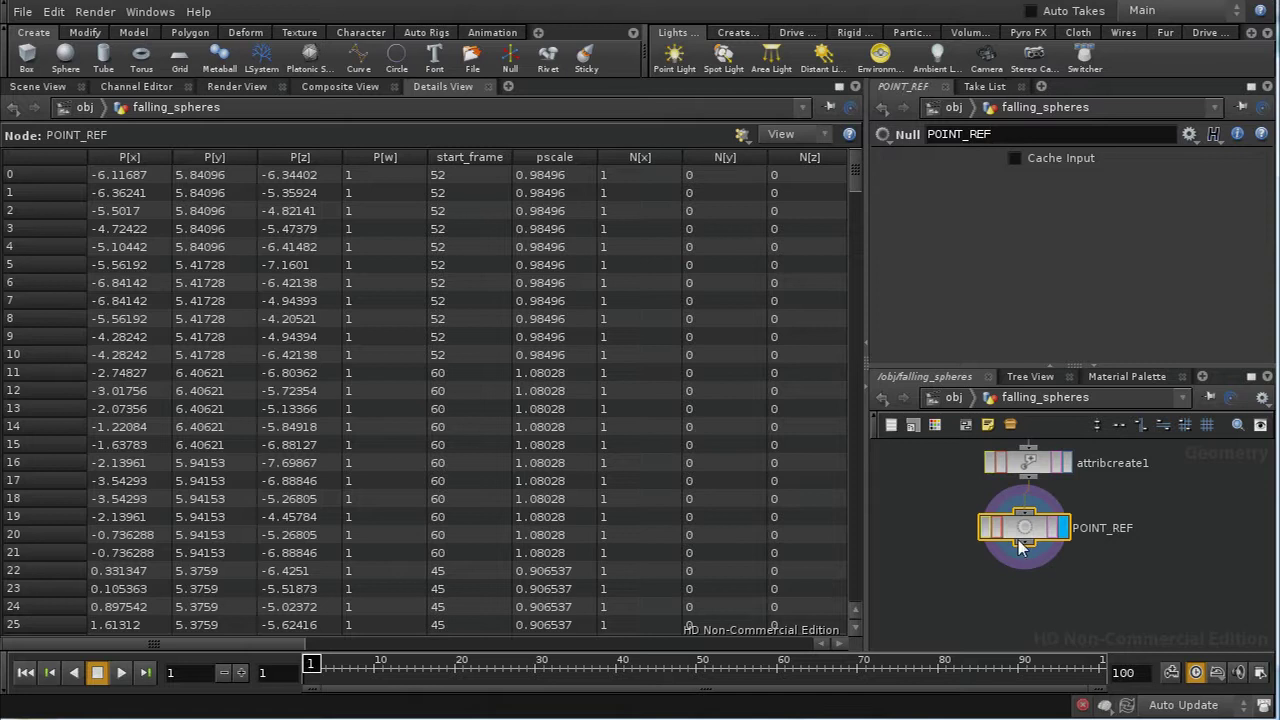
- Add a POP Network node directly below POINT_REF, fed by its output
{"action": "key", "text": "Tab"}
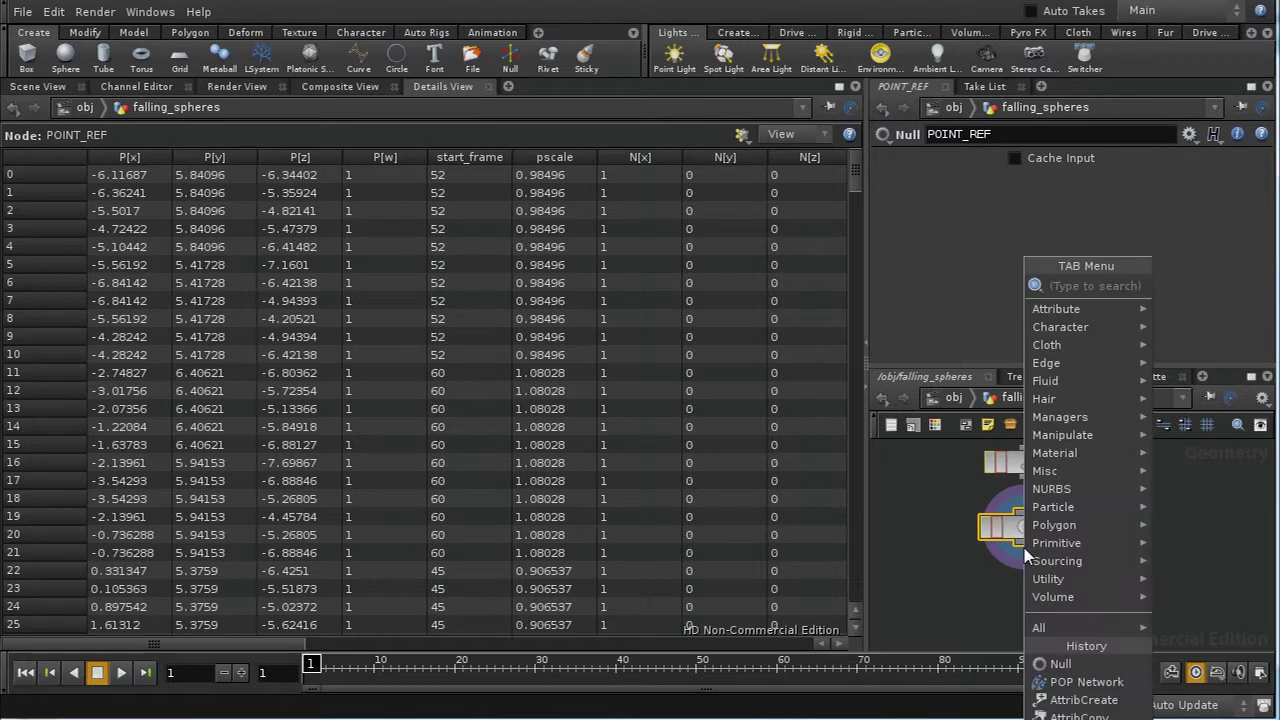
{"action": "type", "text": "PolyPatch"}
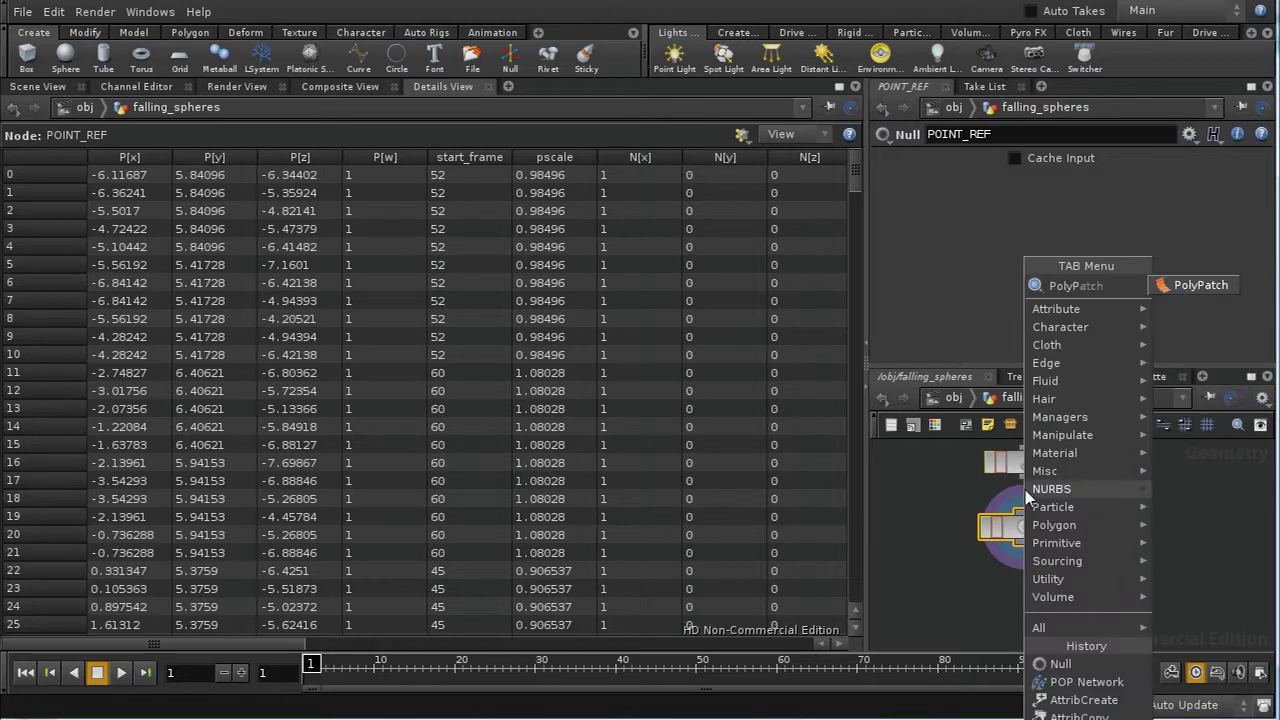
{"action": "key", "text": "BackSpace"}
{"action": "key", "text": "BackSpace"}
{"action": "key", "text": "BackSpace"}
{"action": "key", "text": "BackSpace"}
{"action": "key", "text": "BackSpace"}
{"action": "key", "text": "BackSpace"}
{"action": "key", "text": "BackSpace"}
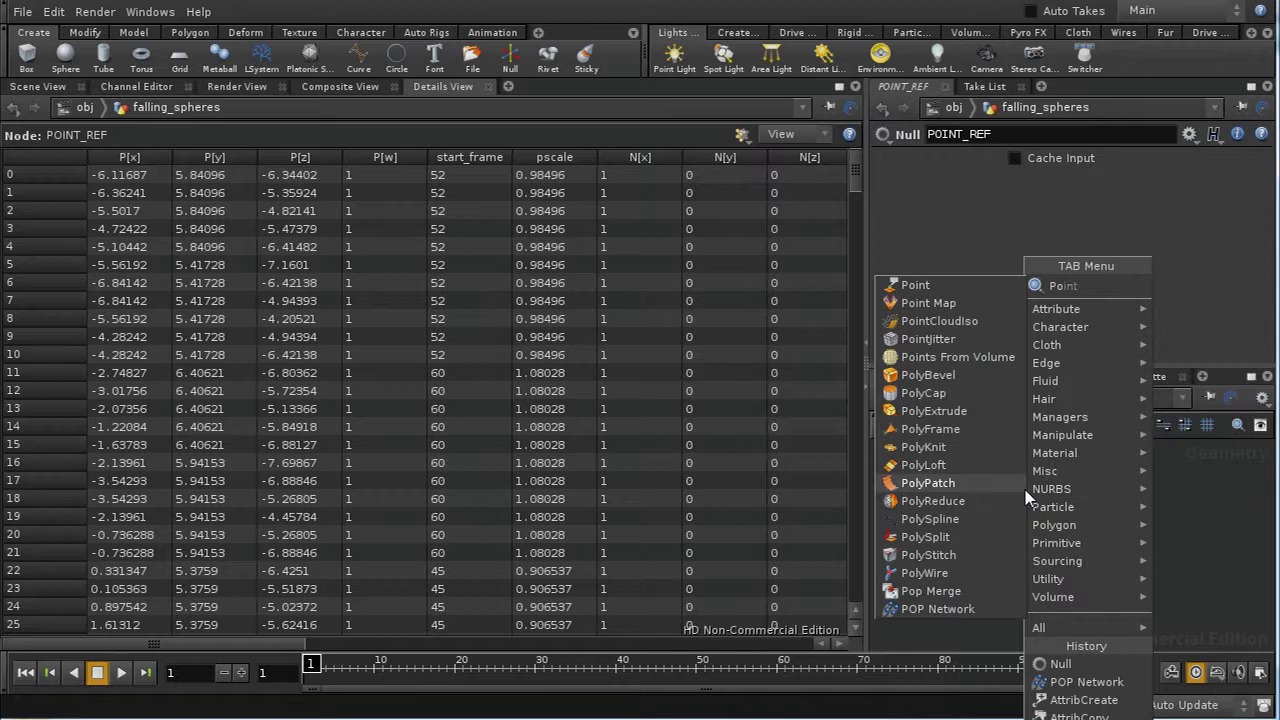
{"action": "left_click", "coordinate": [996, 611]}
{"action": "left_click", "coordinate": [1019, 591]}
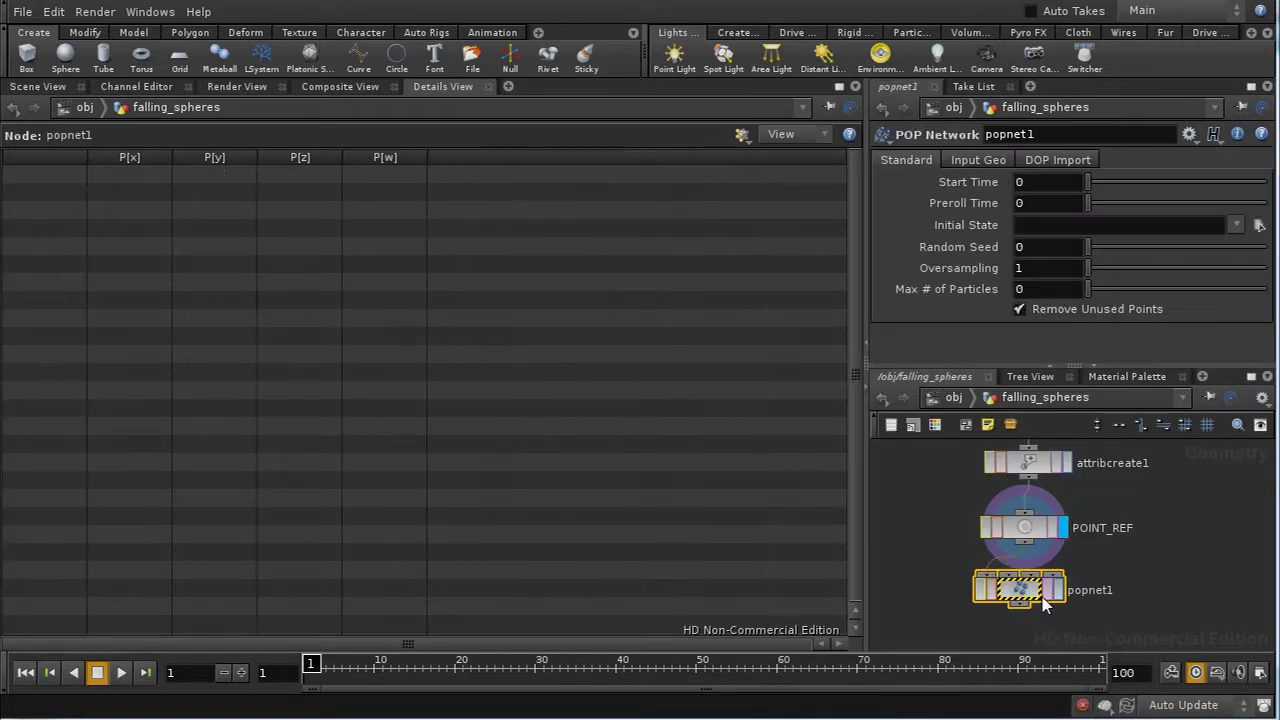
- Add a Source node inside the POP network and set its geometry source to Use First Context Geometry
{"action": "double_click", "coordinate": [1025, 590]}
{"action": "key", "text": "Tab"}
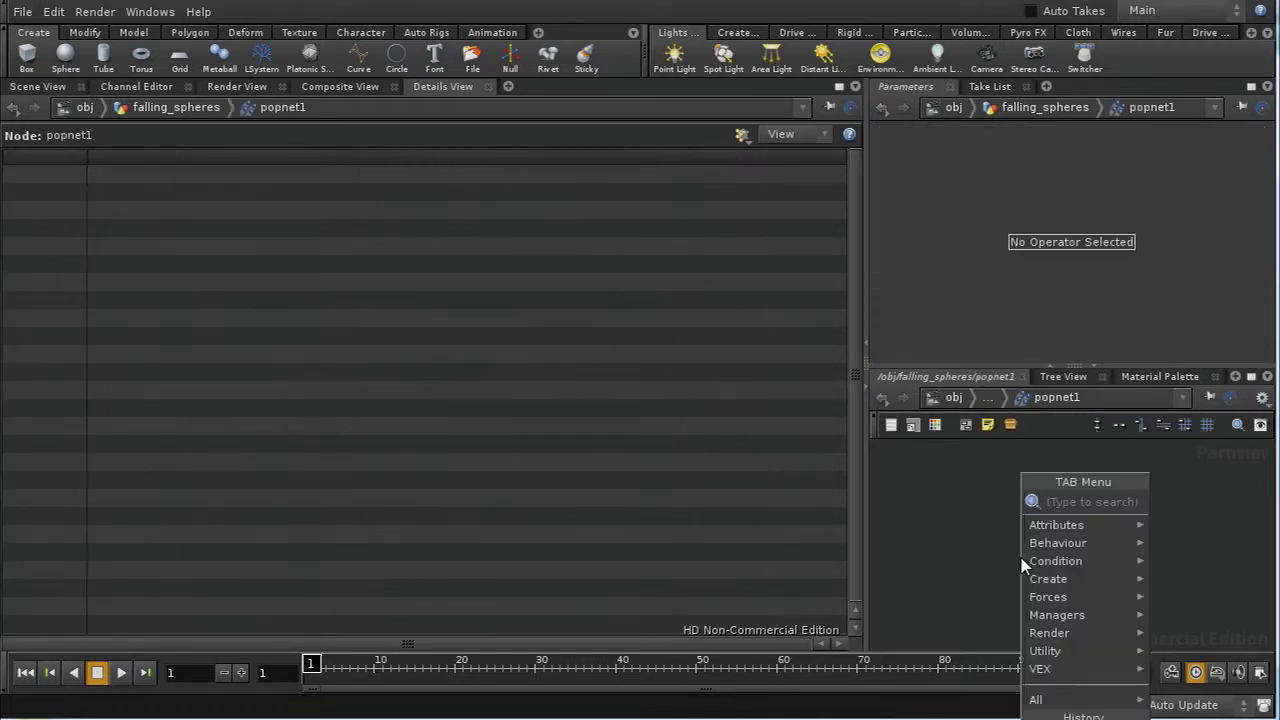
{"action": "mouse_move", "coordinate": [1036, 699]}
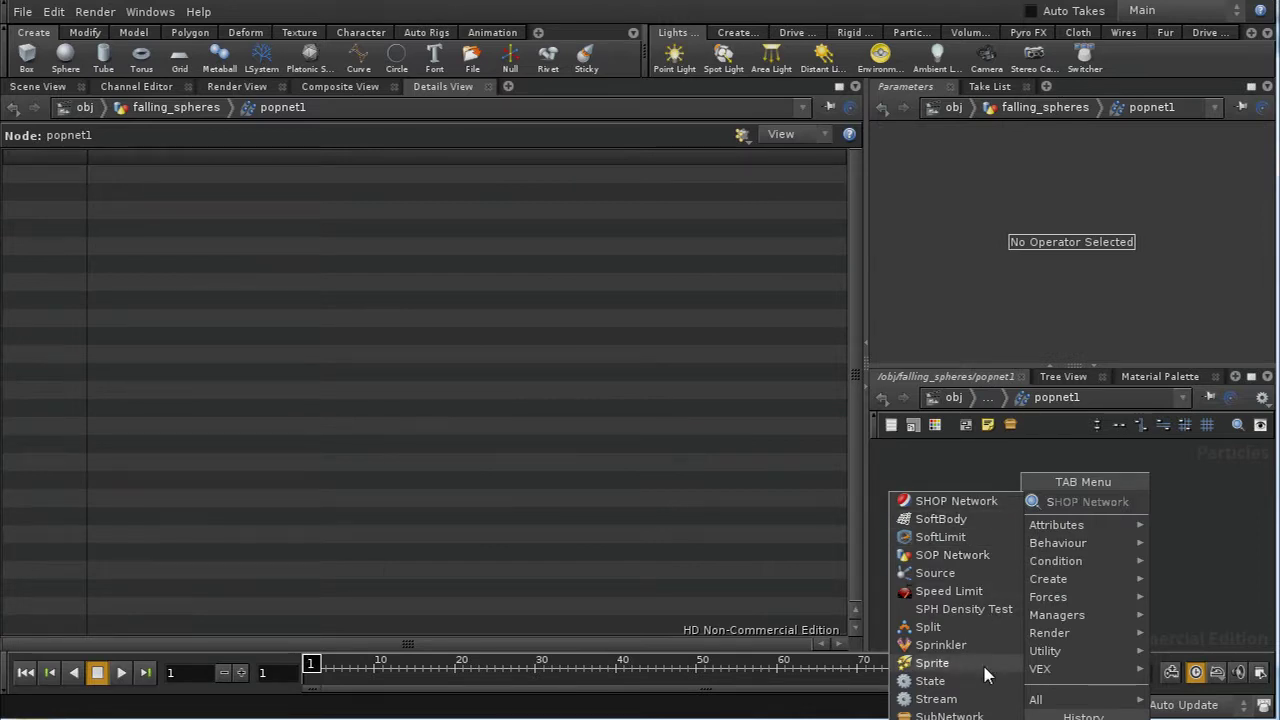
{"action": "left_click", "coordinate": [973, 580]}
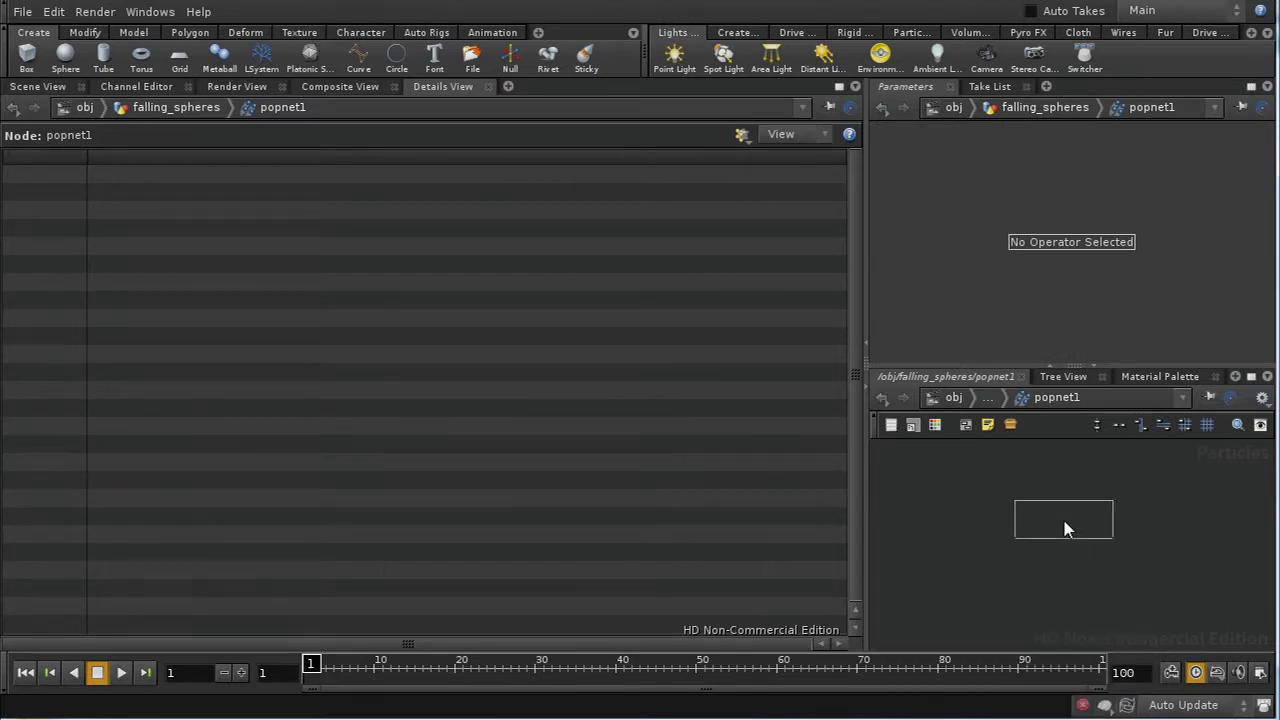
{"action": "left_click", "coordinate": [1050, 512]}
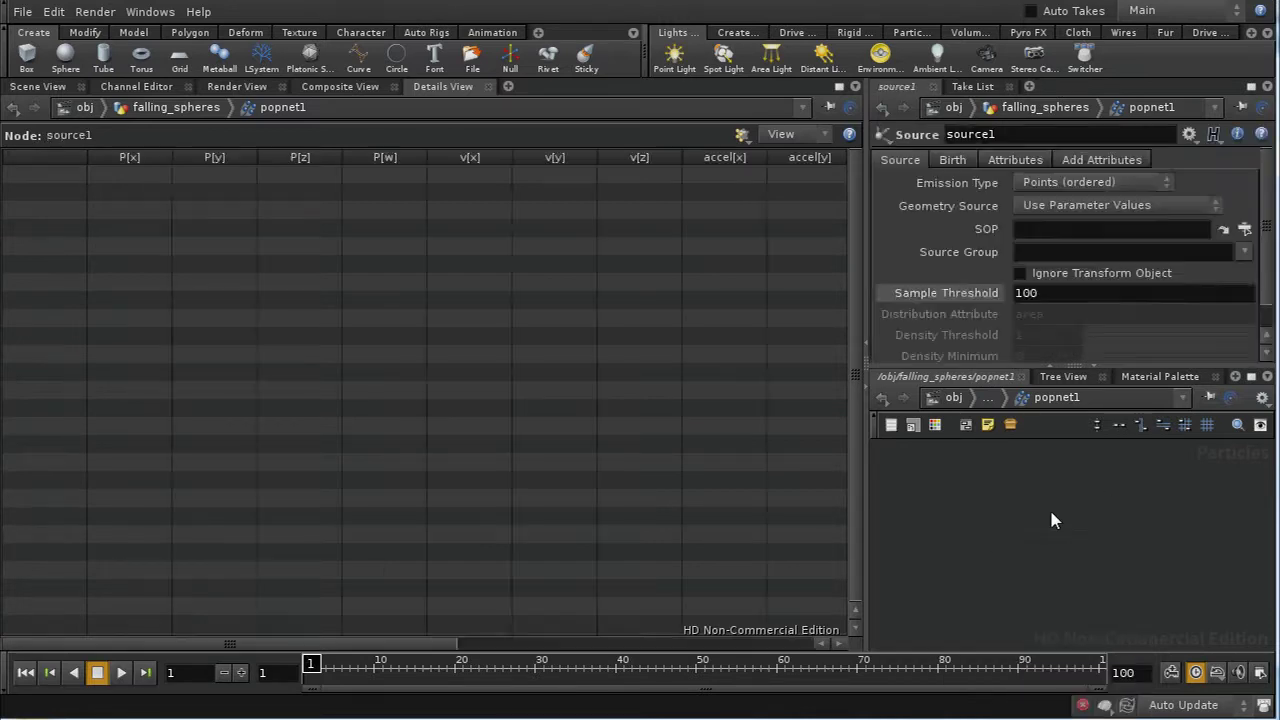
{"action": "left_click", "coordinate": [1170, 207]}
{"action": "left_click", "coordinate": [1152, 235]}
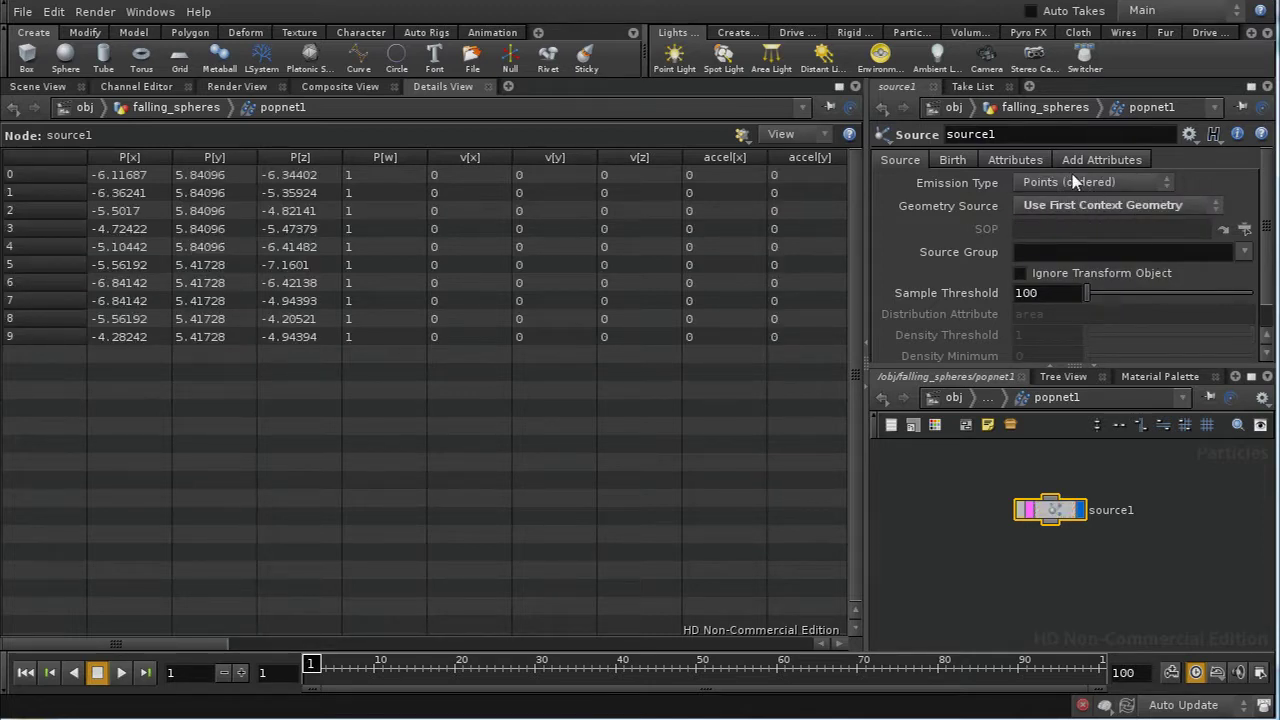
- Set the Source node's birth settings to impulse activation $FF == 1, constant activation 0 and impulse birth rate $NPT
{"action": "left_click", "coordinate": [970, 163]}
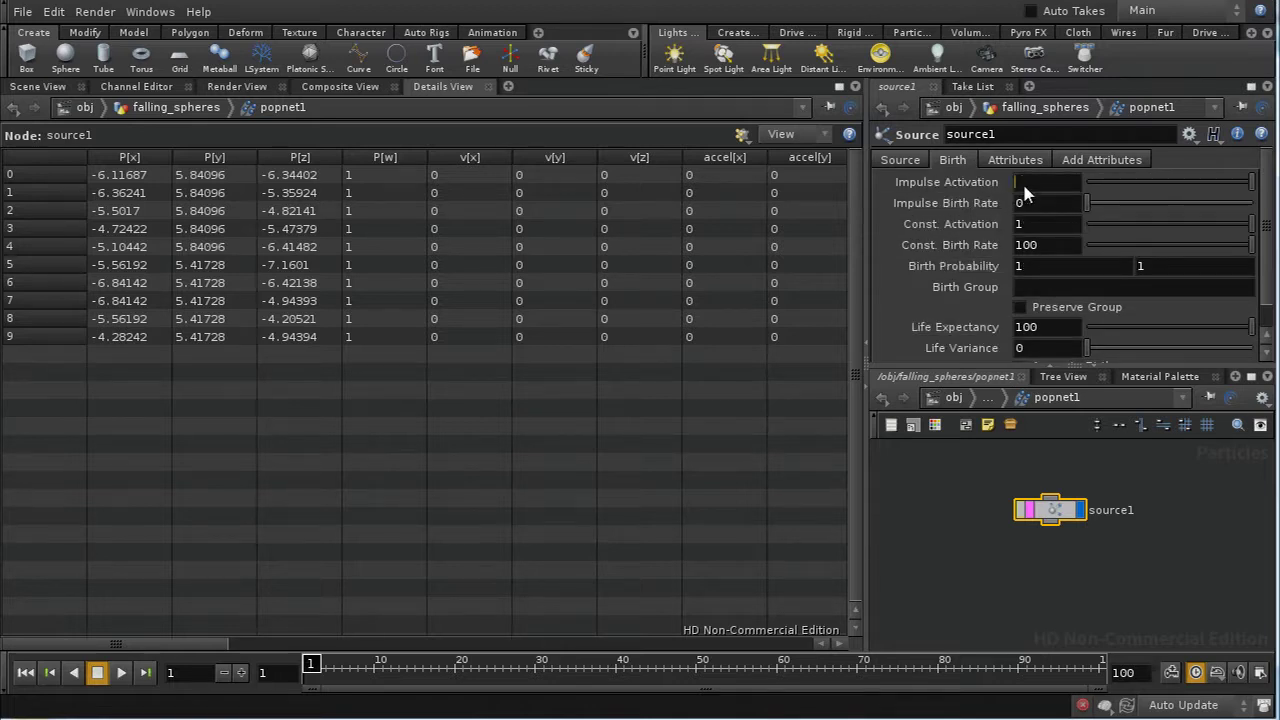
{"action": "type", "text": "$"}
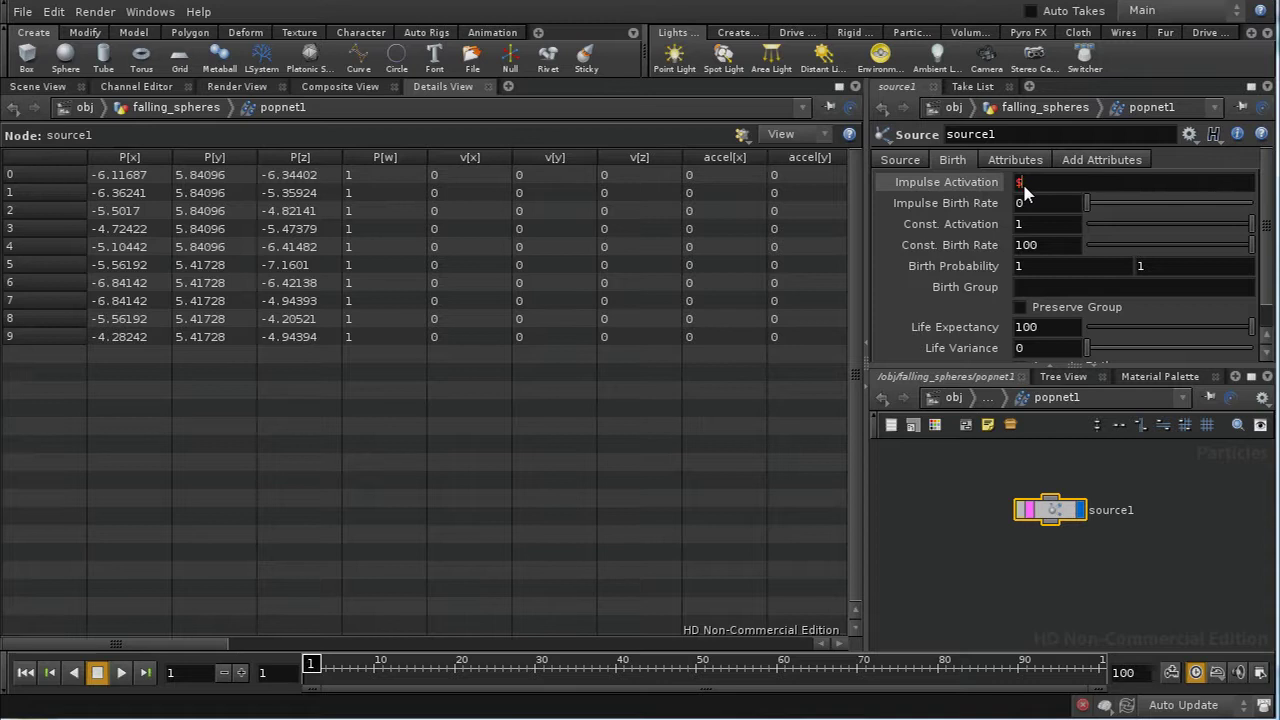
{"action": "type", "text": "FF == 1"}
{"action": "key", "text": "Return"}
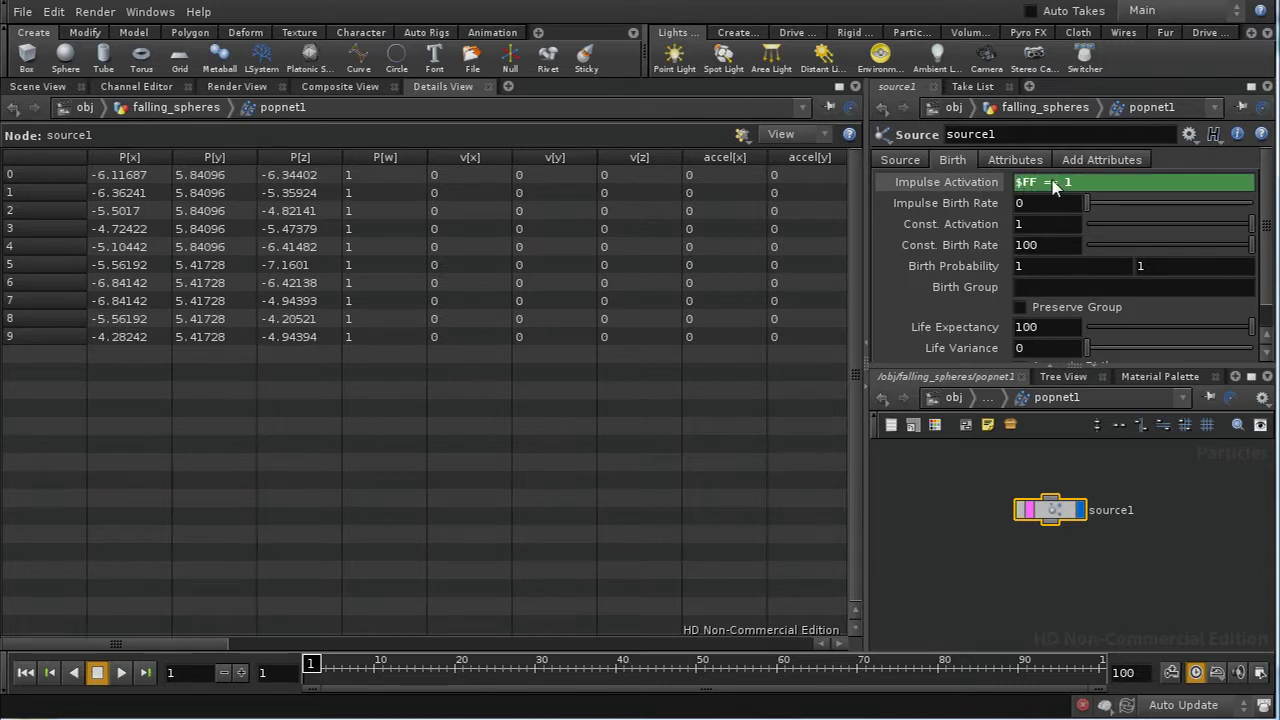
{"action": "left_click", "coordinate": [1036, 228]}
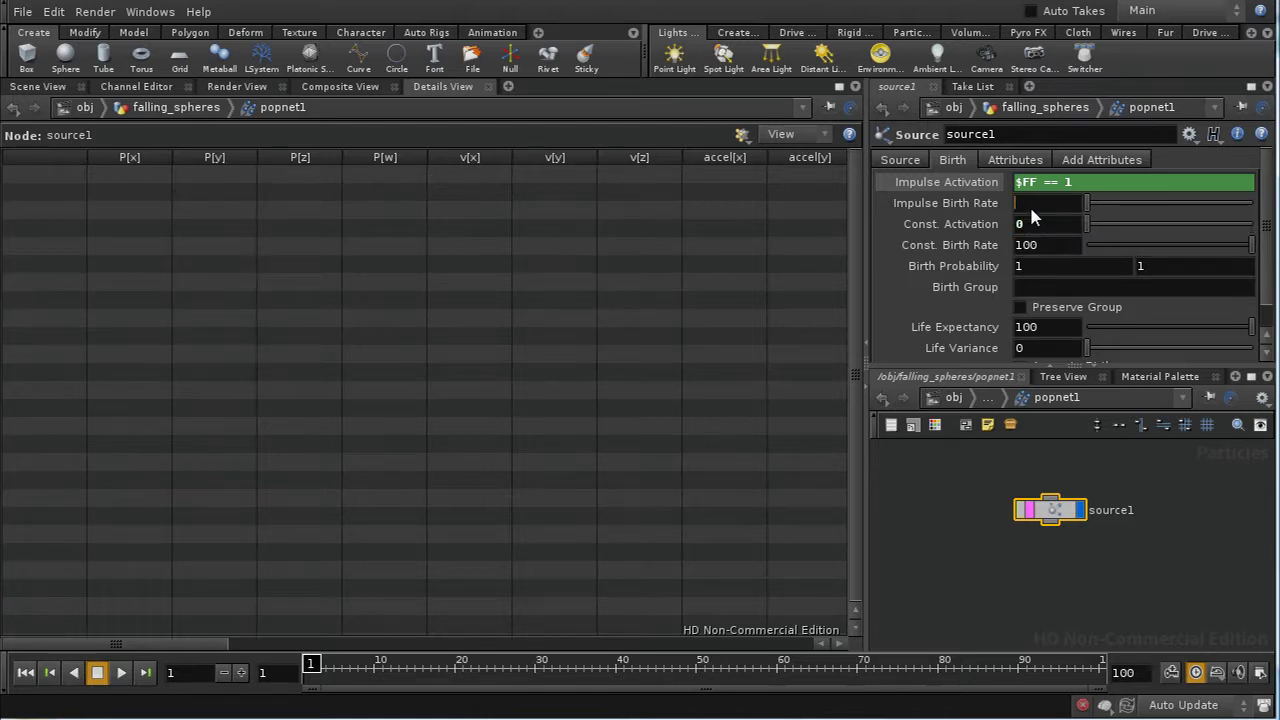
{"action": "type", "text": "$"}
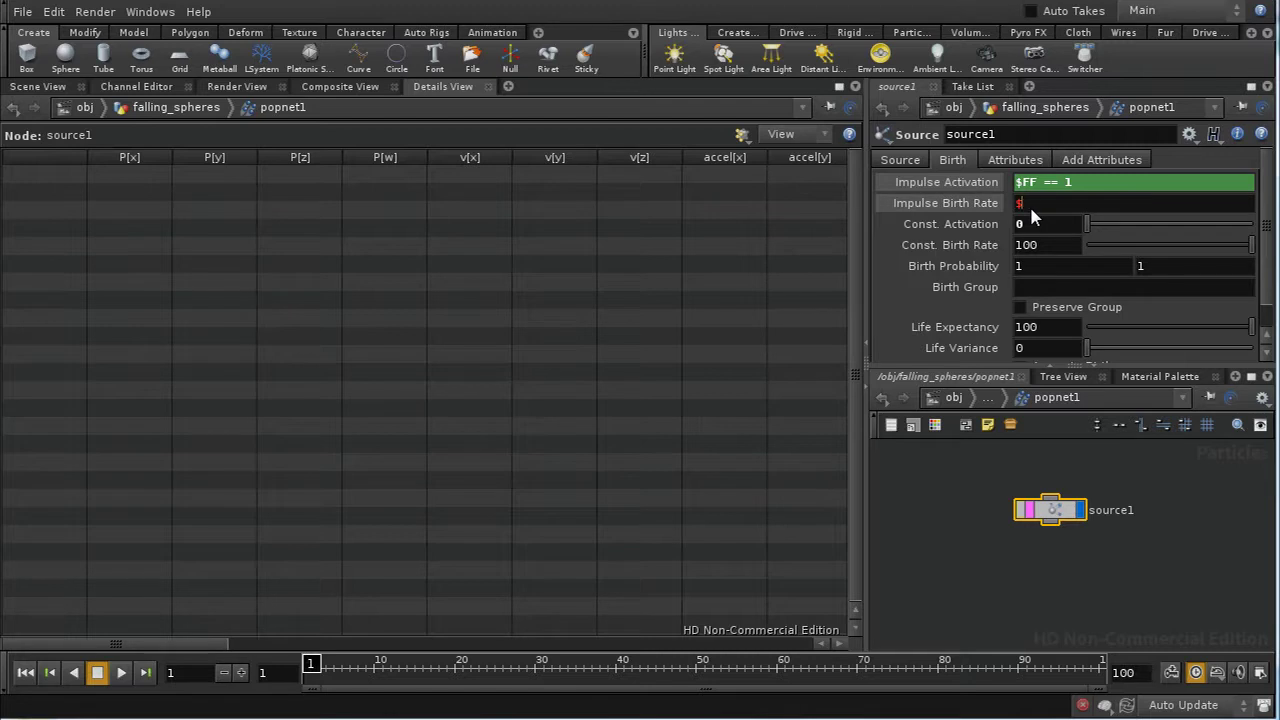
{"action": "type", "text": "NPT"}
{"action": "key", "text": "Return"}
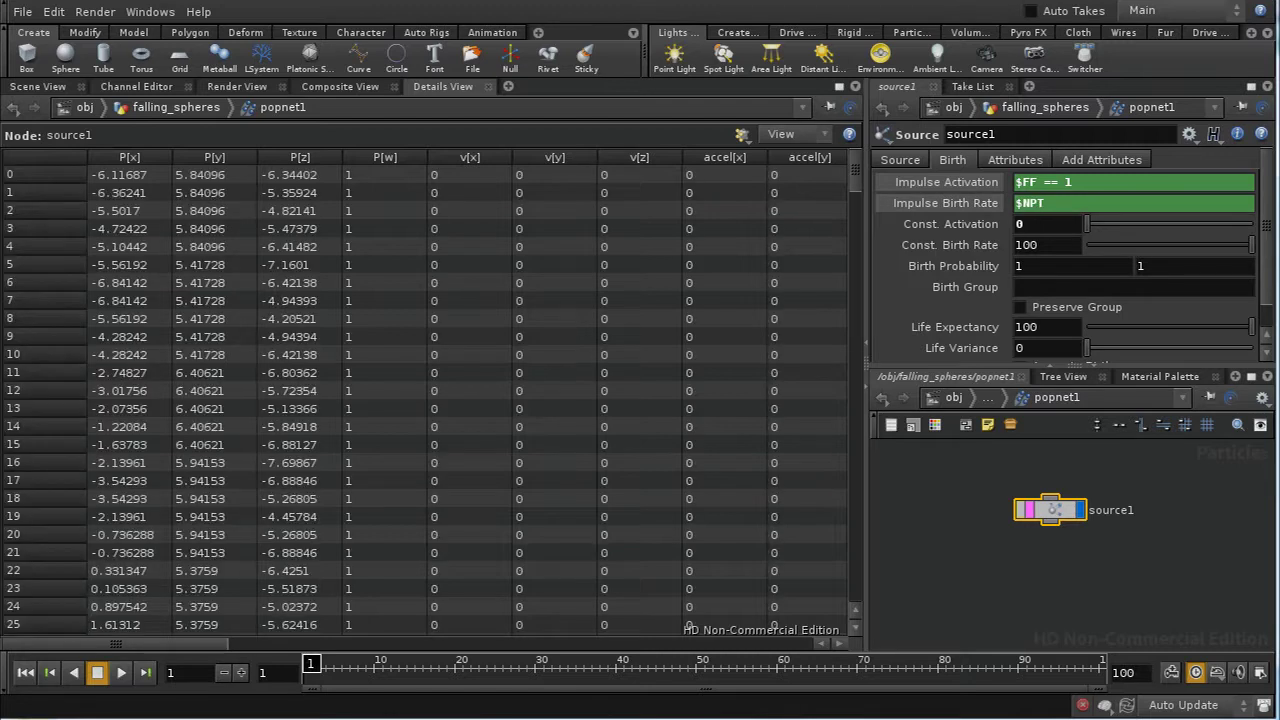
- Assign the particles born from the Source node to a birth group named birth
{"action": "left_click", "coordinate": [1079, 510]}
{"action": "left_click", "coordinate": [902, 164]}
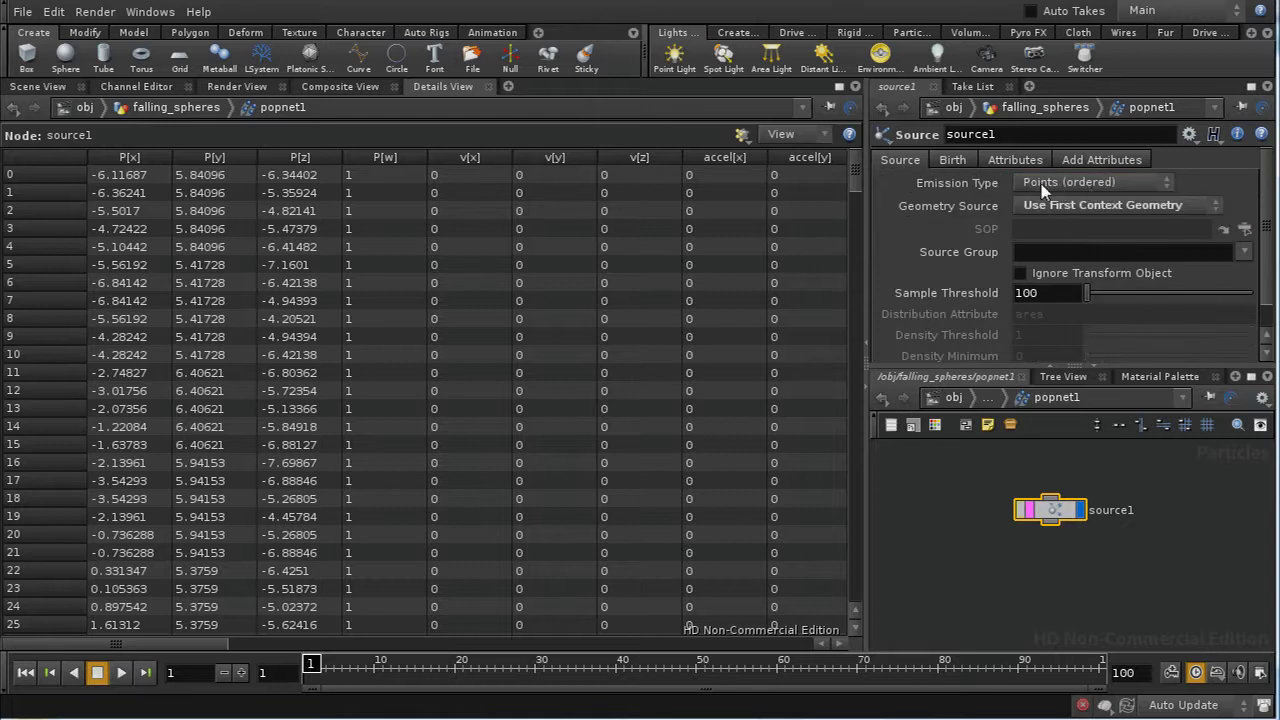
{"action": "left_click", "coordinate": [953, 163]}
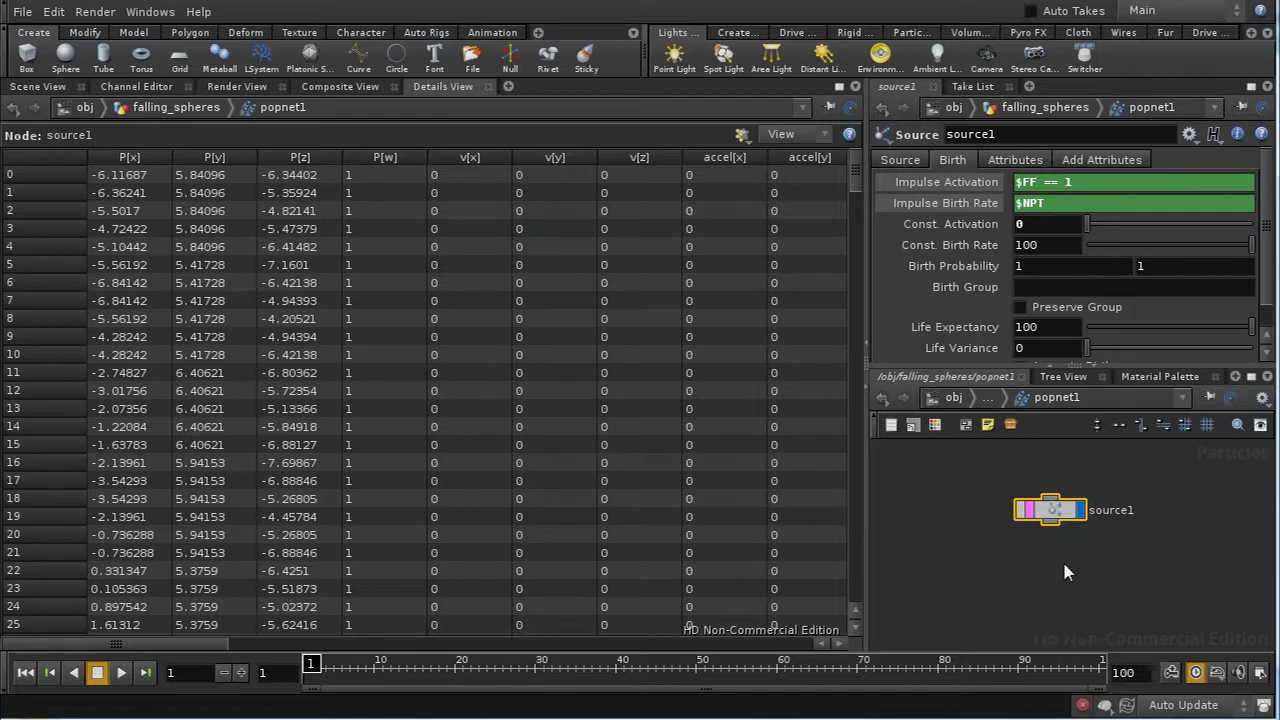
{"action": "middle_click_drag", "start_coordinate": [1064, 570], "coordinate": [1061, 549]}
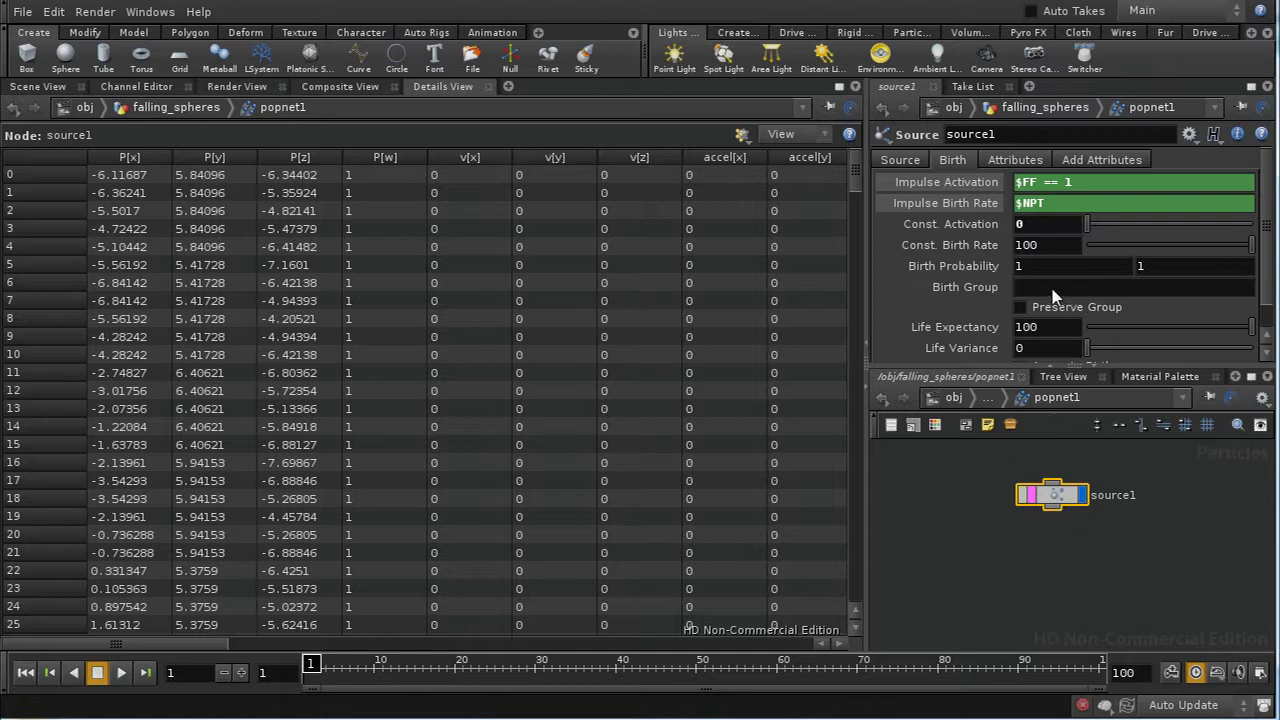
{"action": "type", "text": "birth"}
{"action": "key", "text": "Return"}
- Add an Attribute node below source1 and set its attribute name to init
{"action": "key", "text": "Tab"}
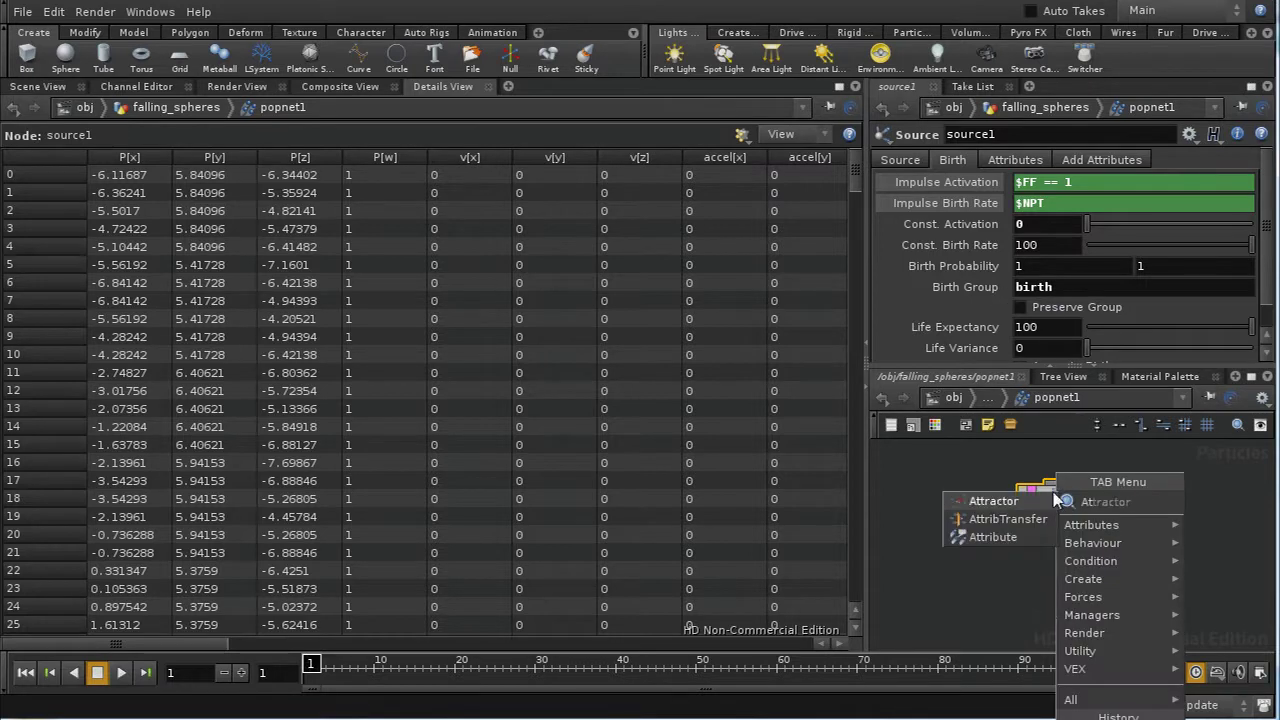
{"action": "left_click", "coordinate": [1000, 540]}
{"action": "left_click", "coordinate": [1044, 567]}
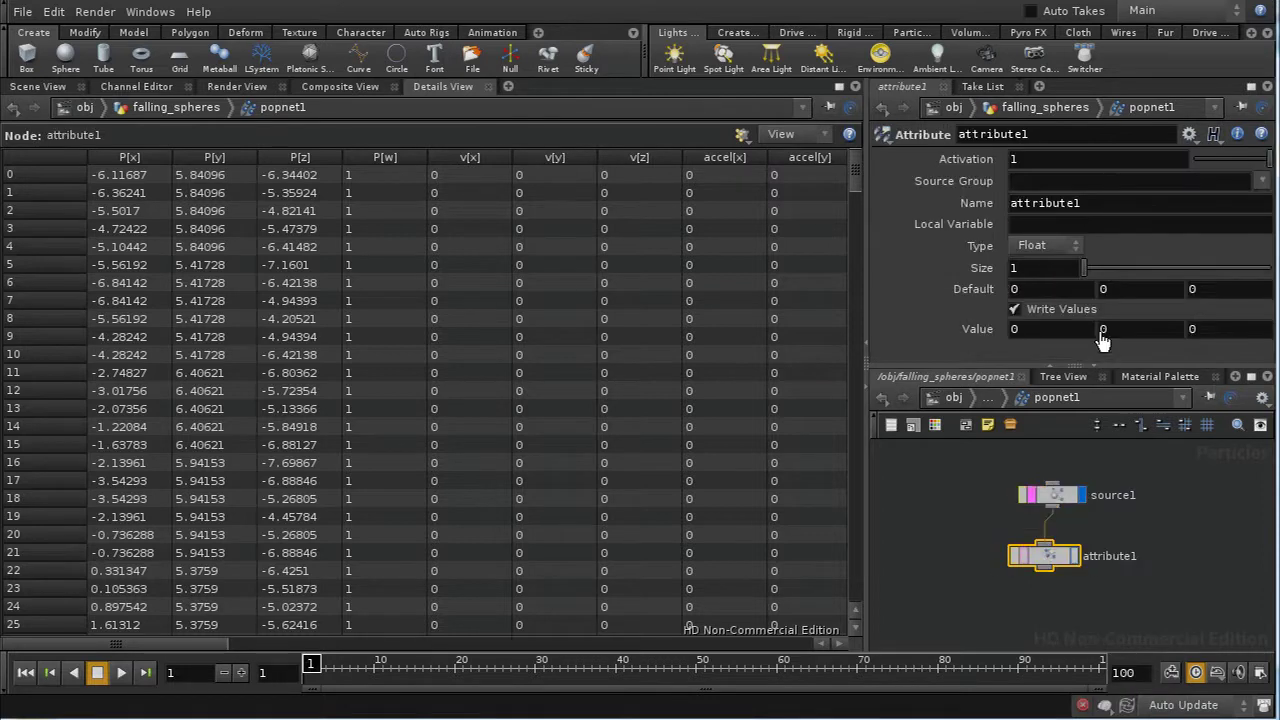
{"action": "double_click", "coordinate": [1062, 203]}
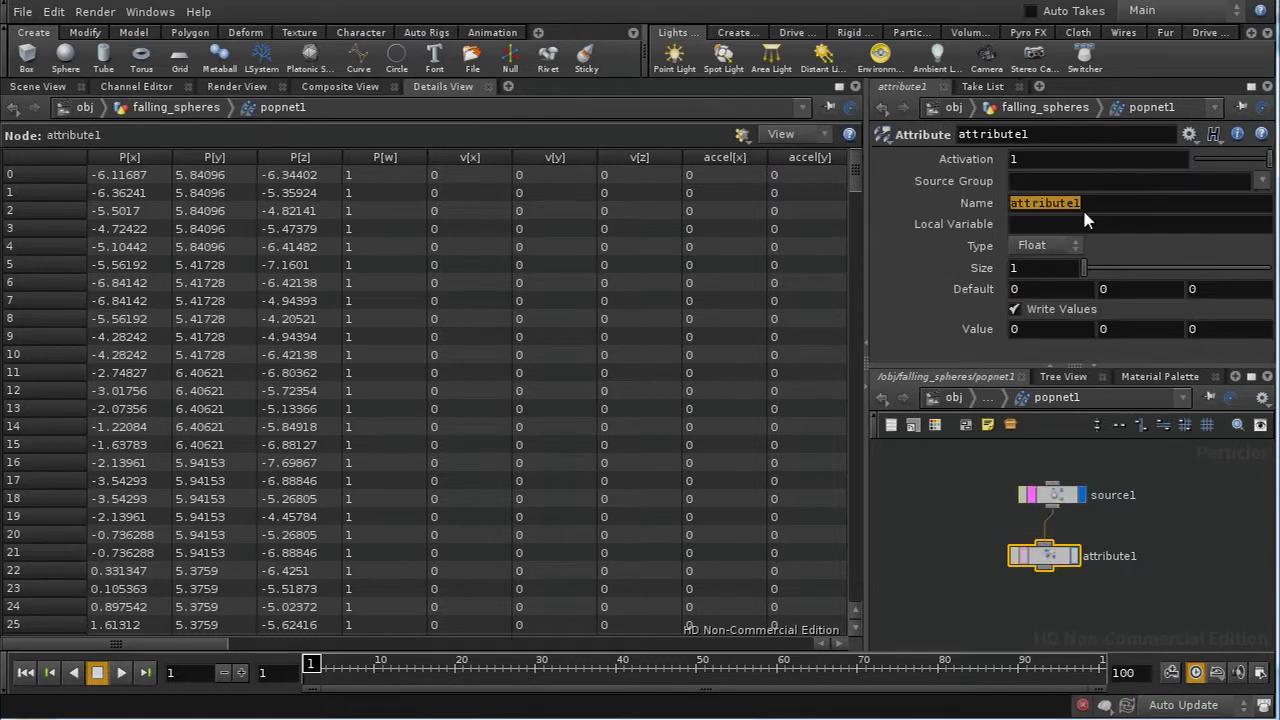
{"action": "type", "text": "init"}
{"action": "key", "text": "Return"}
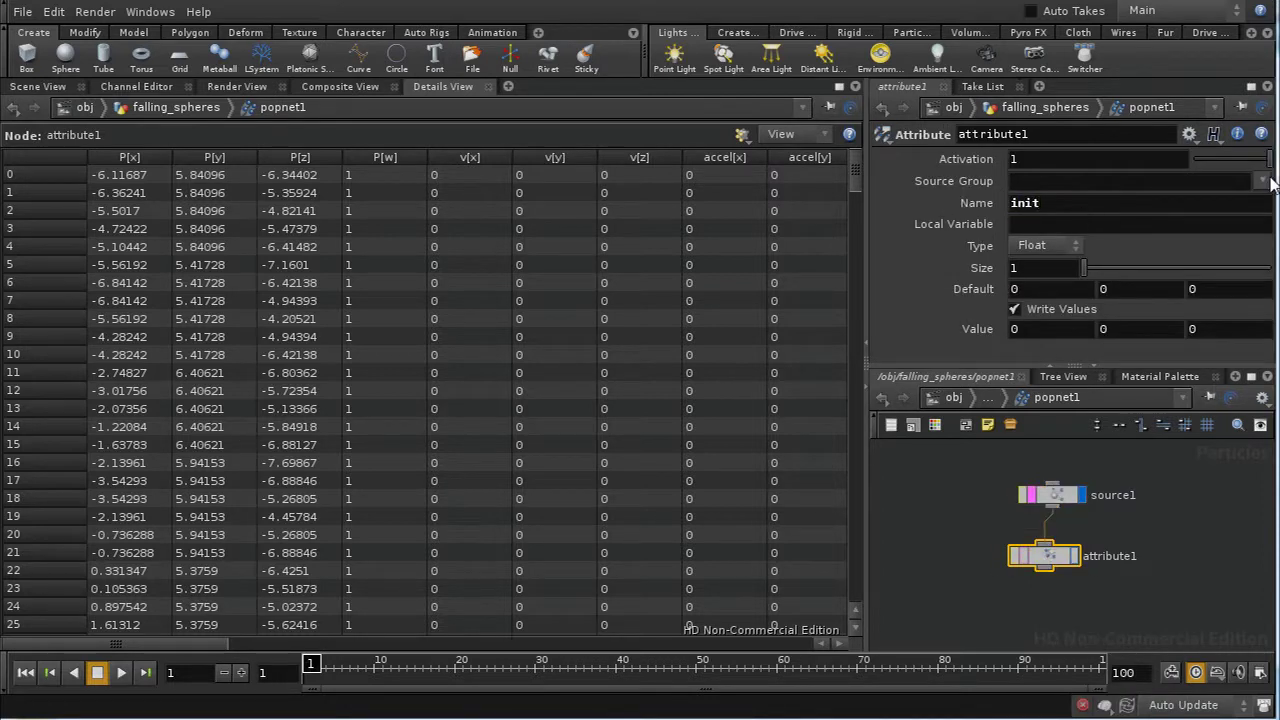
- Restrict the init attribute to source group birth with a first value of 1, and make attribute1 the displayed node
{"action": "left_click", "coordinate": [1268, 181]}
{"action": "left_click", "coordinate": [1250, 198]}
{"action": "key", "text": "Return"}
{"action": "left_click", "coordinate": [1072, 556]}
{"action": "left_click_drag", "start_coordinate": [1072, 562], "coordinate": [1080, 564]}
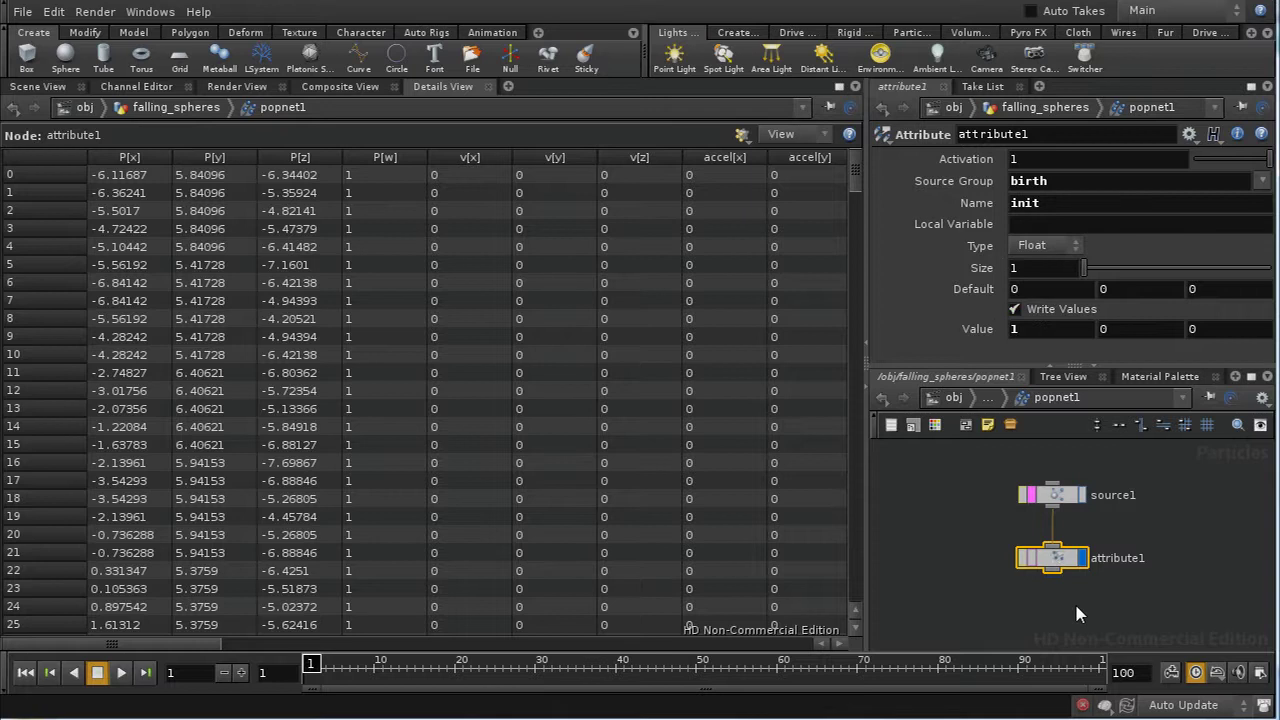
- Add a Group node directly below attribute1 and enable its rule
{"action": "middle_click_drag", "start_coordinate": [1076, 614], "coordinate": [1072, 571]}
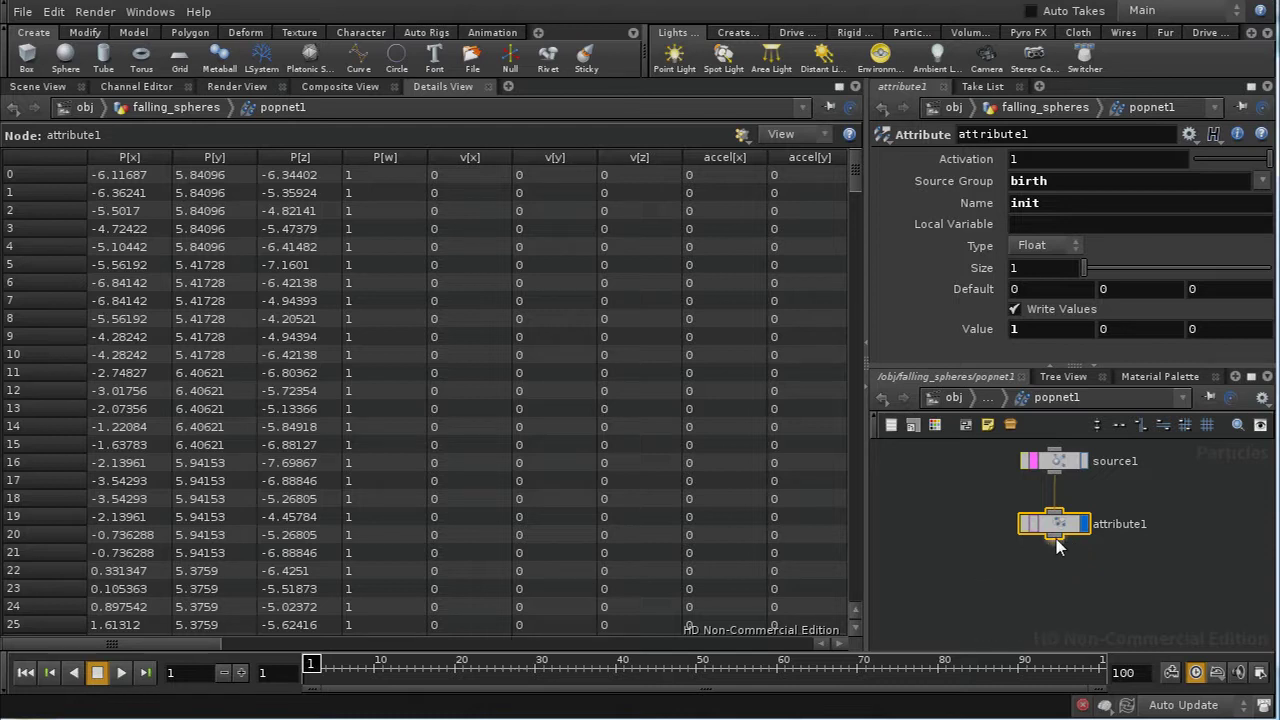
{"action": "left_click", "coordinate": [1058, 543]}
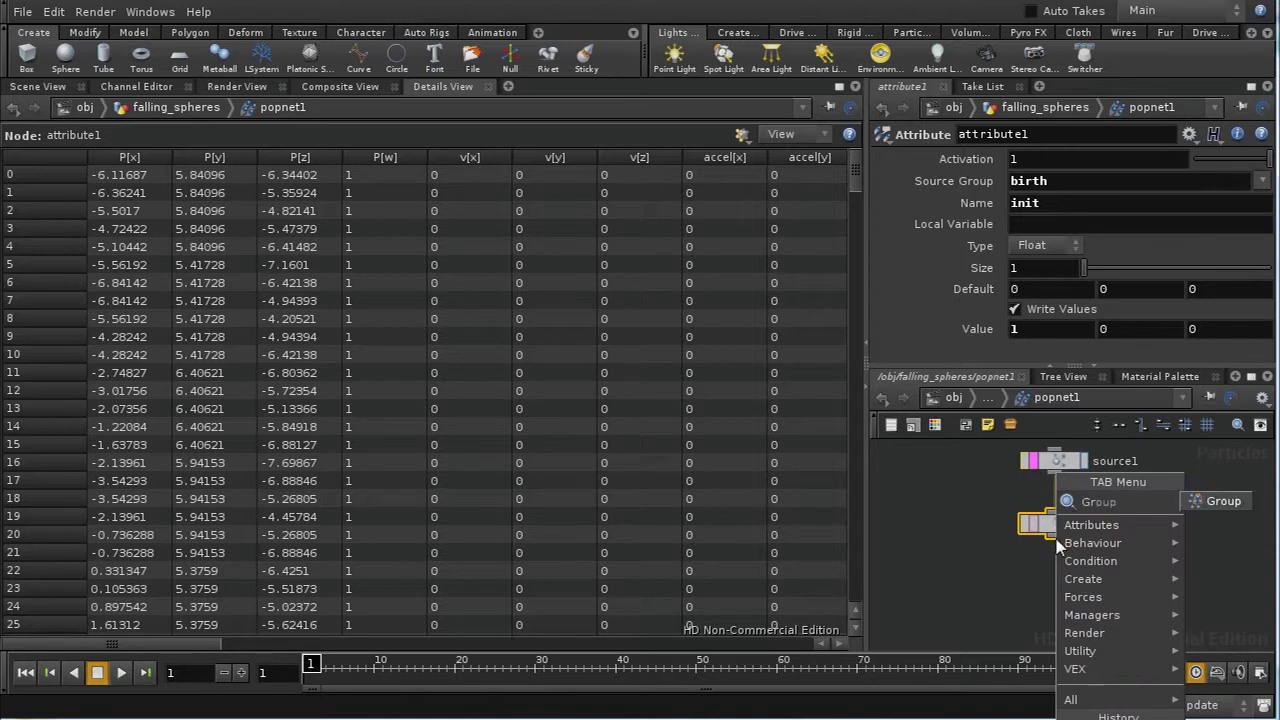
{"action": "left_click", "coordinate": [1196, 500]}
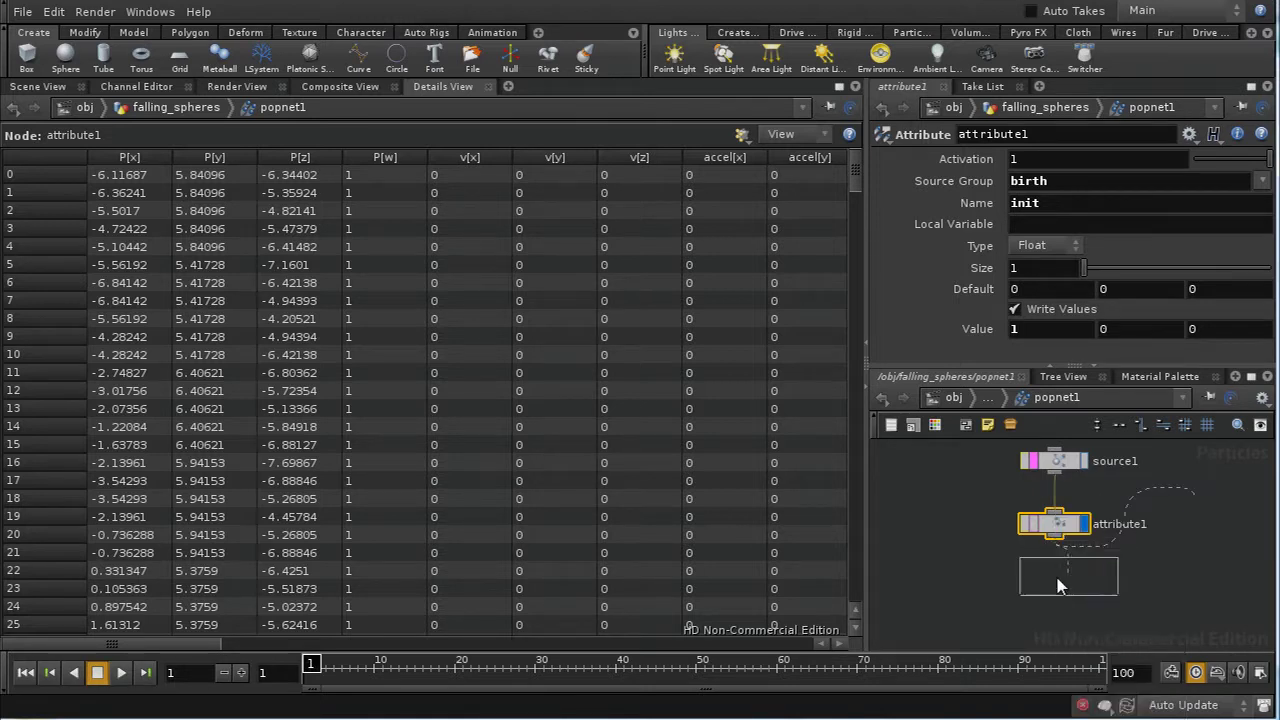
{"action": "left_click", "coordinate": [1078, 582]}
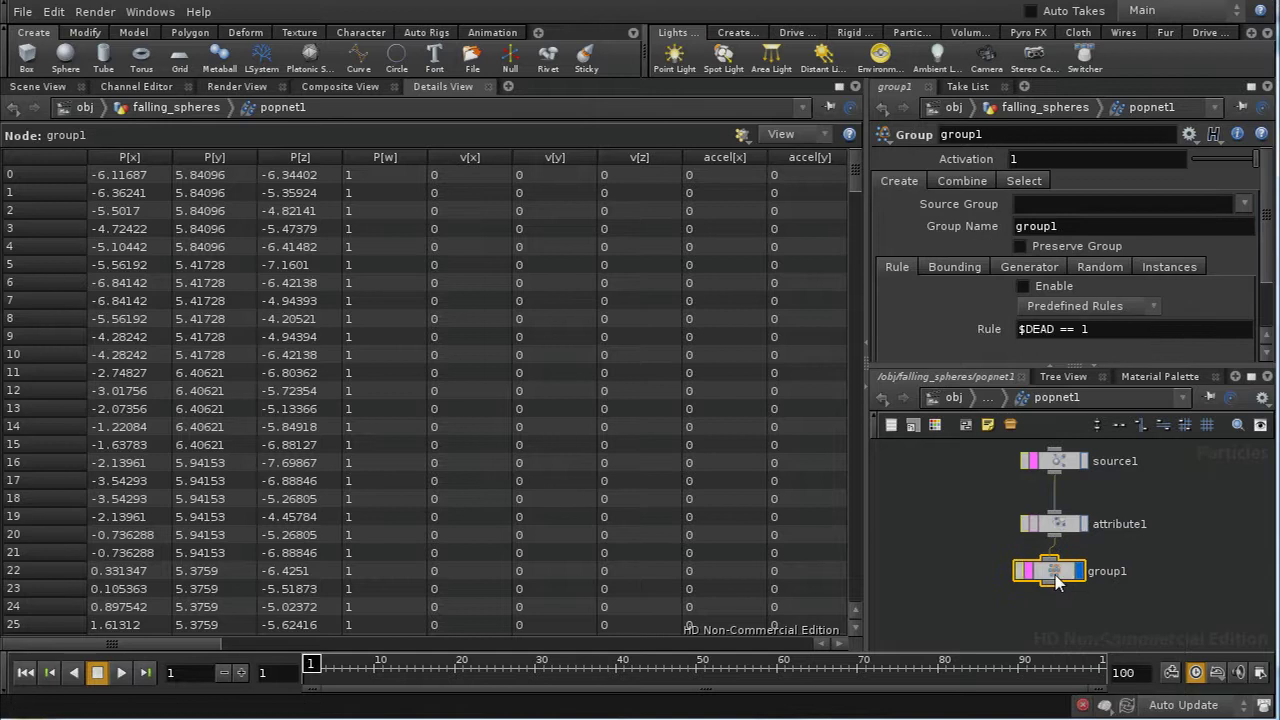
{"action": "left_click_drag", "start_coordinate": [1055, 575], "coordinate": [1060, 575]}
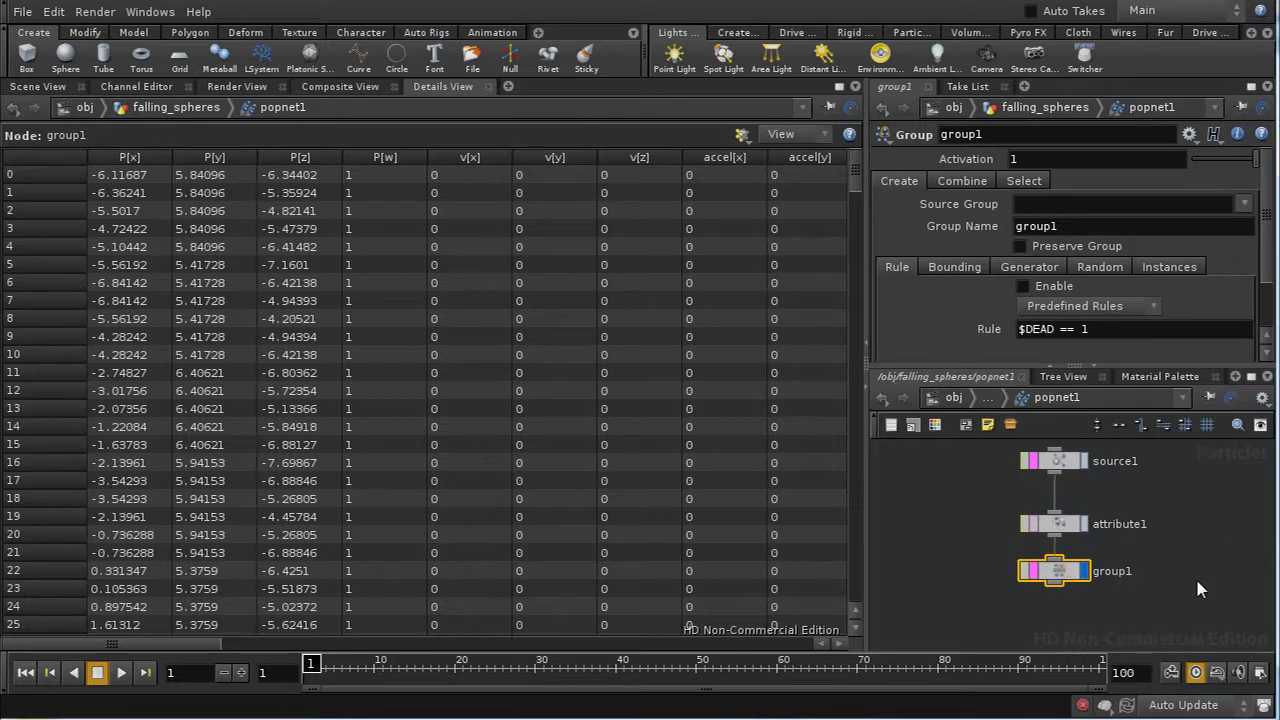
{"action": "scroll", "coordinate": [1268, 268], "scroll_direction": "down", "scroll_amount": 2}
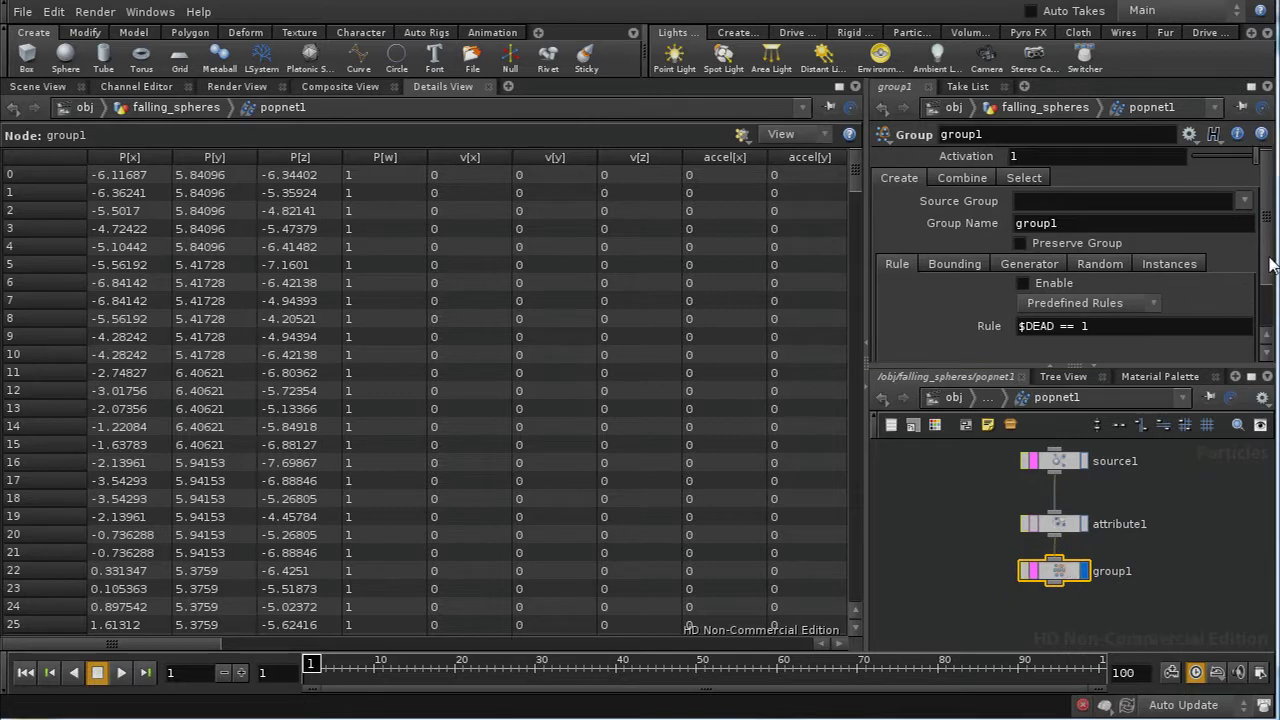
{"action": "left_click", "coordinate": [1040, 262]}
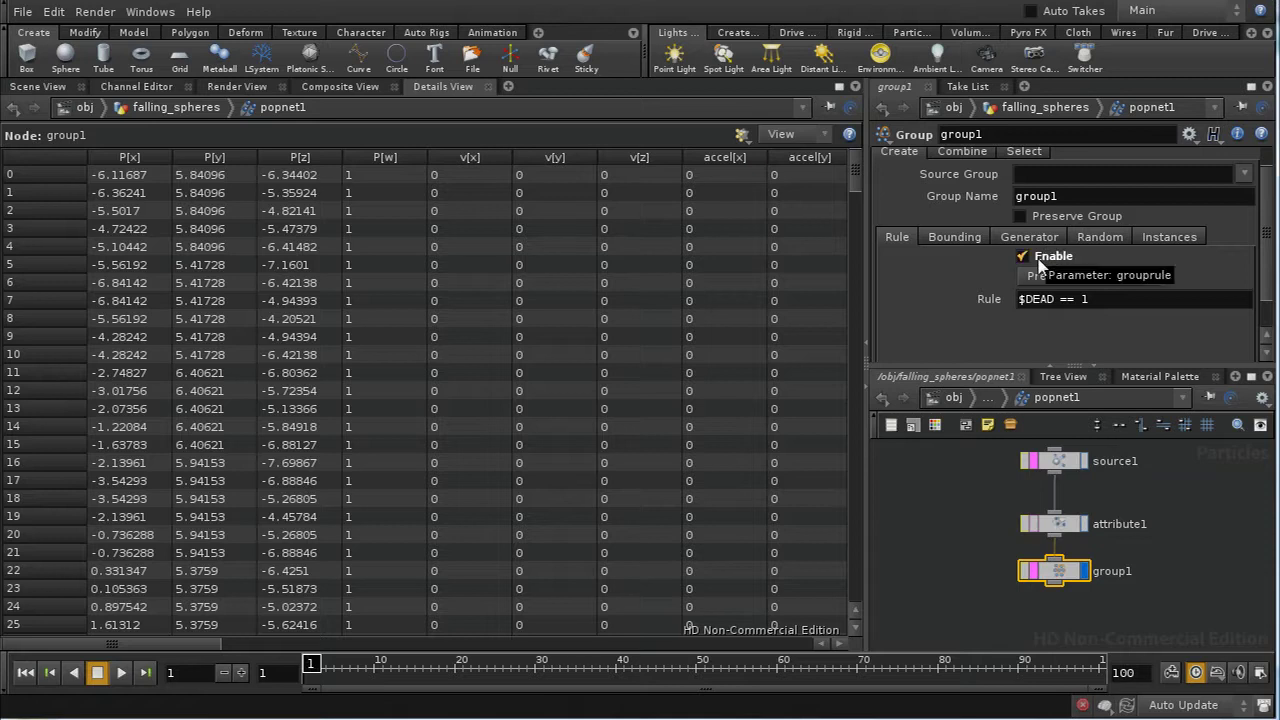
- Rename the Group node transition_group and set its group name to $OS
{"action": "double_click", "coordinate": [1037, 197]}
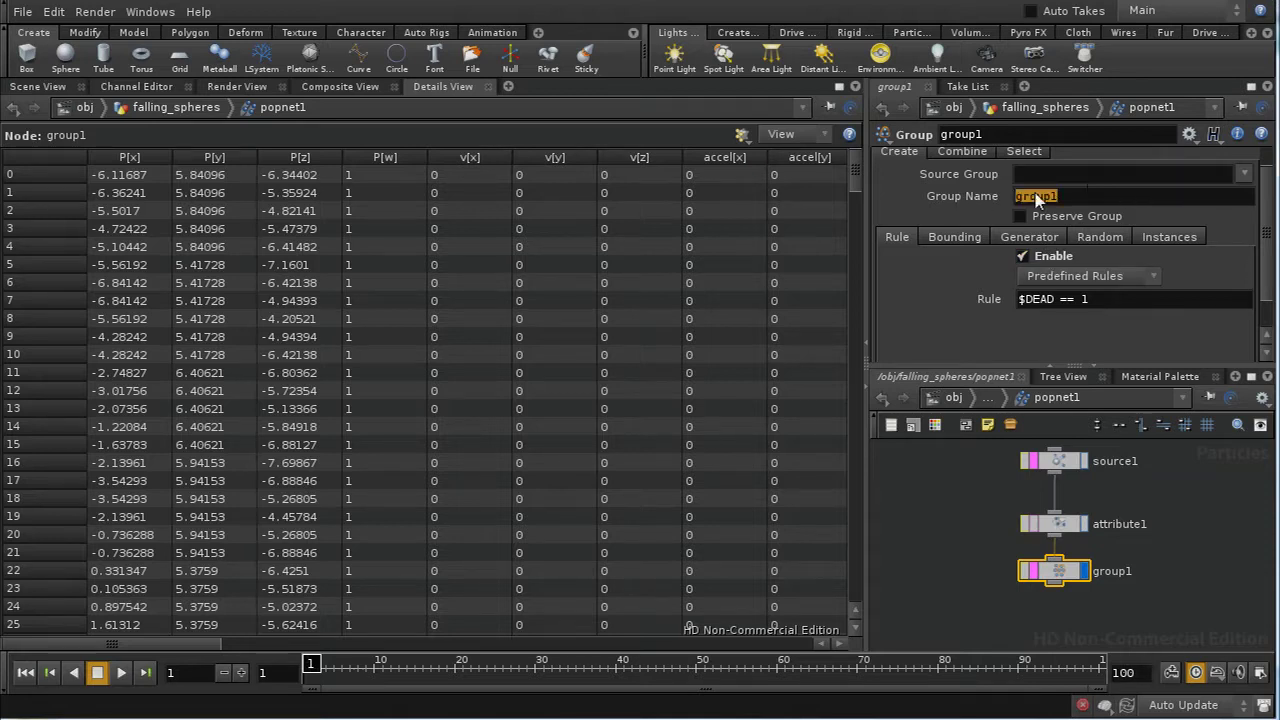
{"action": "left_click", "coordinate": [1012, 133]}
{"action": "double_click", "coordinate": [986, 136]}
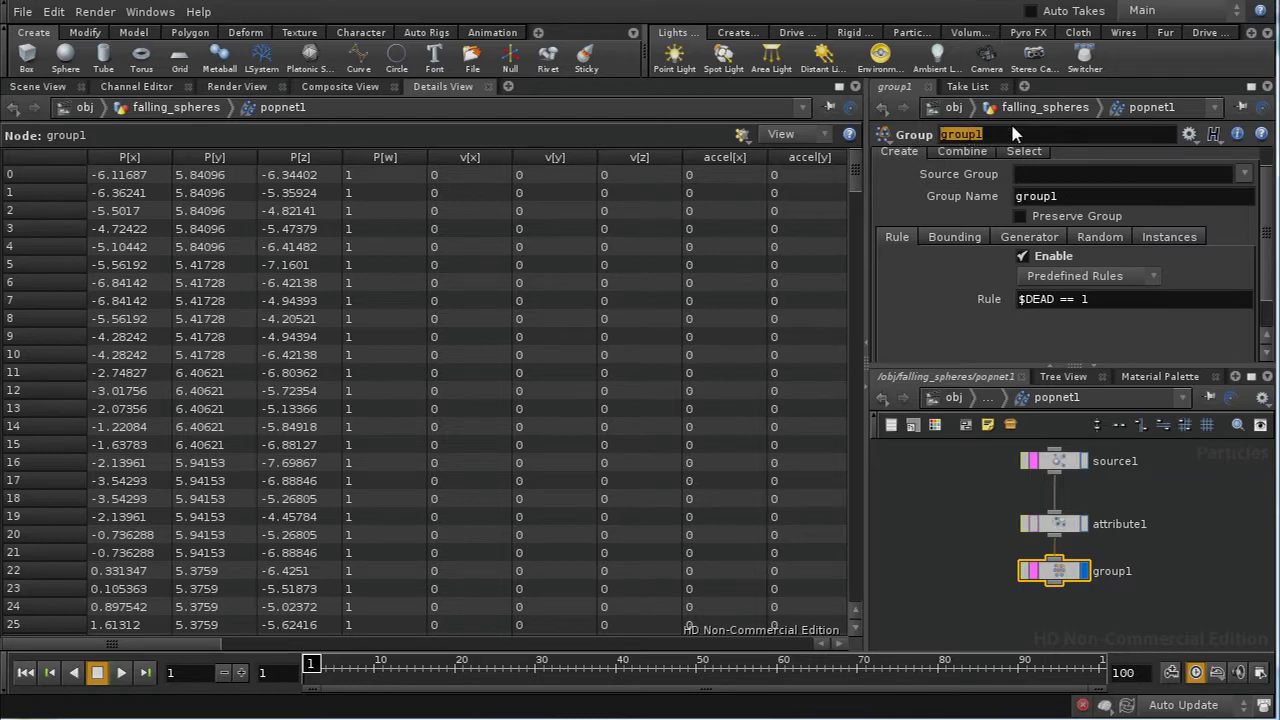
{"action": "type", "text": "transition_group"}
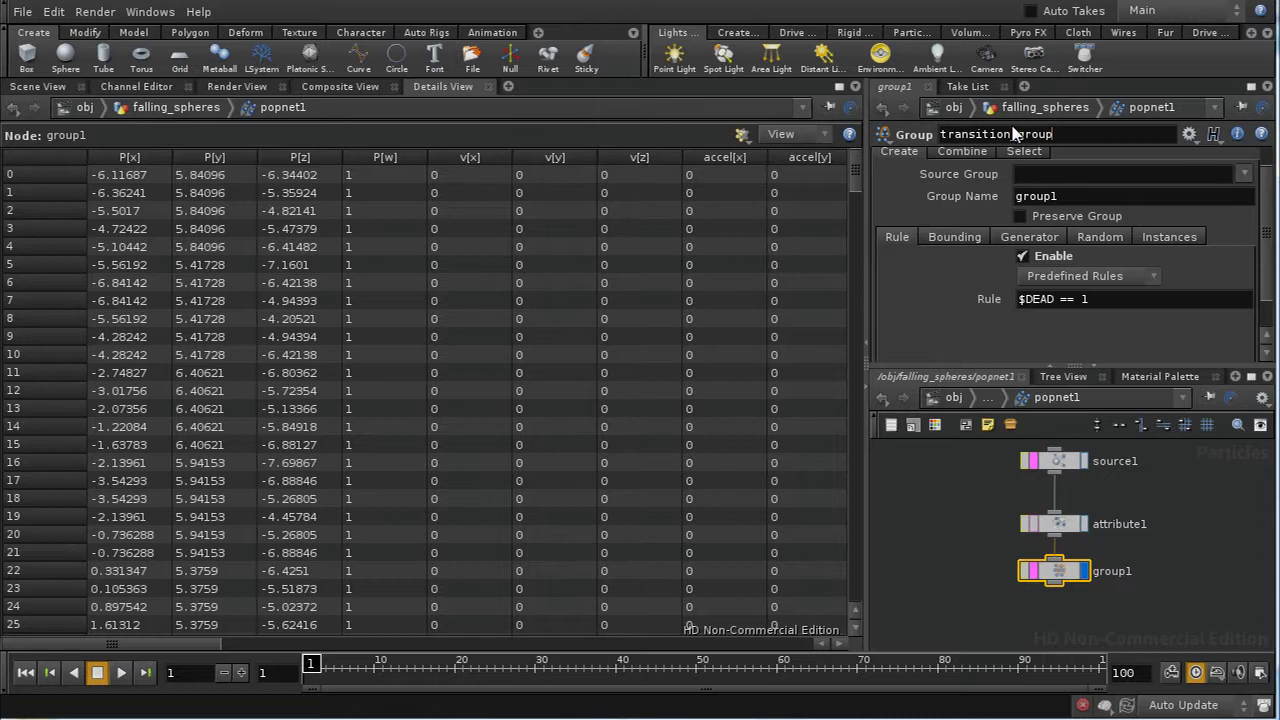
{"action": "key", "text": "Return"}
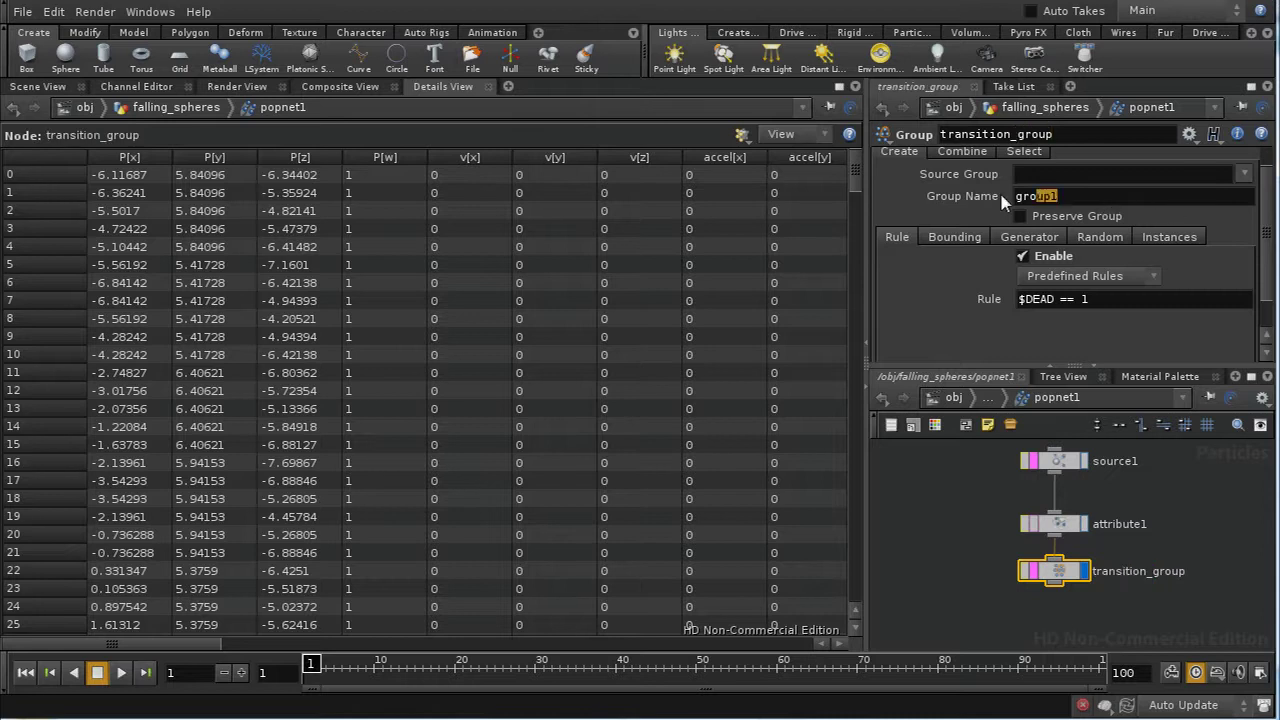
{"action": "double_click", "coordinate": [1062, 200]}
{"action": "type", "text": "$OS"}
- Replace the group's default rule with the start of a point expression: point("../../POINT_REF",
{"action": "left_click_drag", "start_coordinate": [1103, 299], "coordinate": [978, 297]}
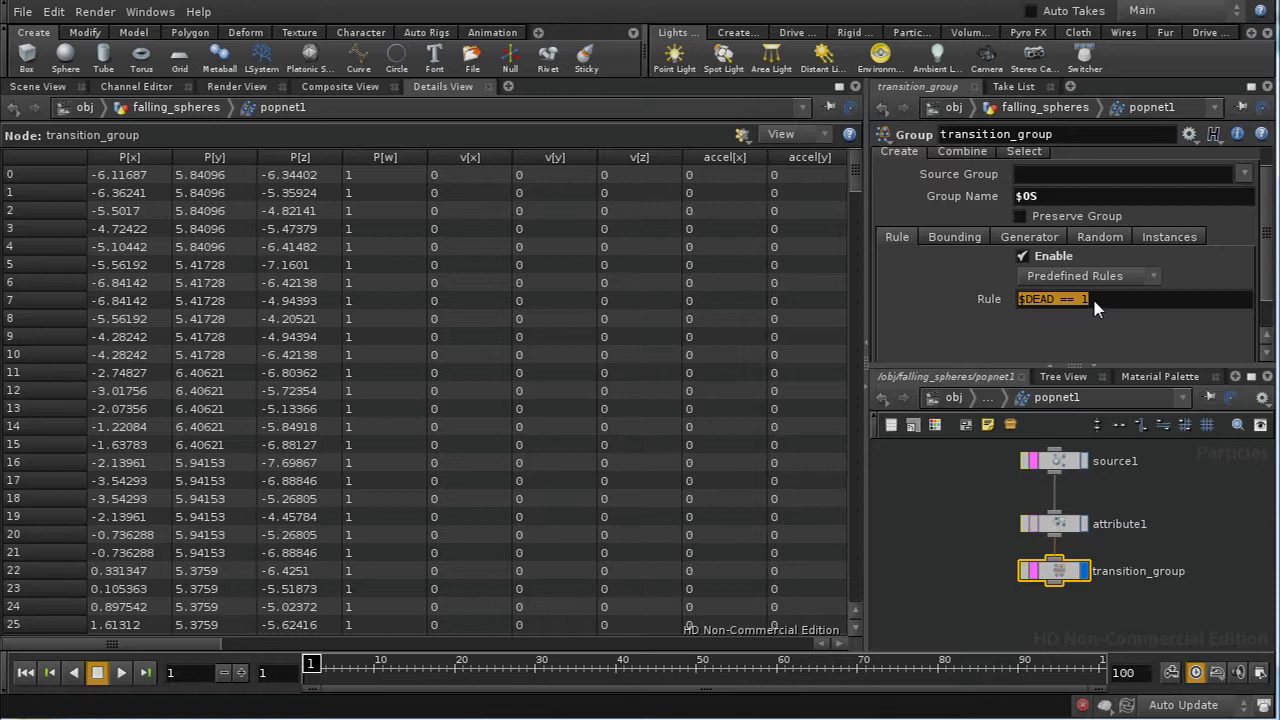
{"action": "type", "text": "poin"}
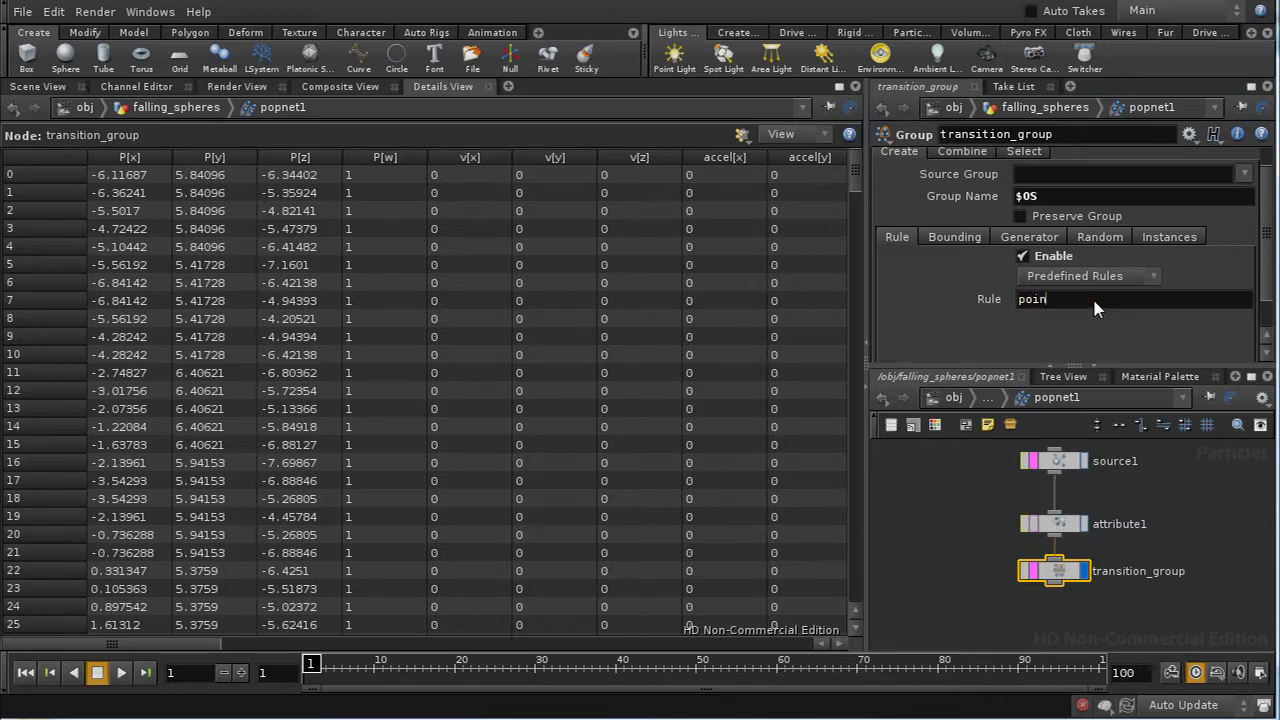
{"action": "type", "text": "t(\"../../POINT_REF\","}
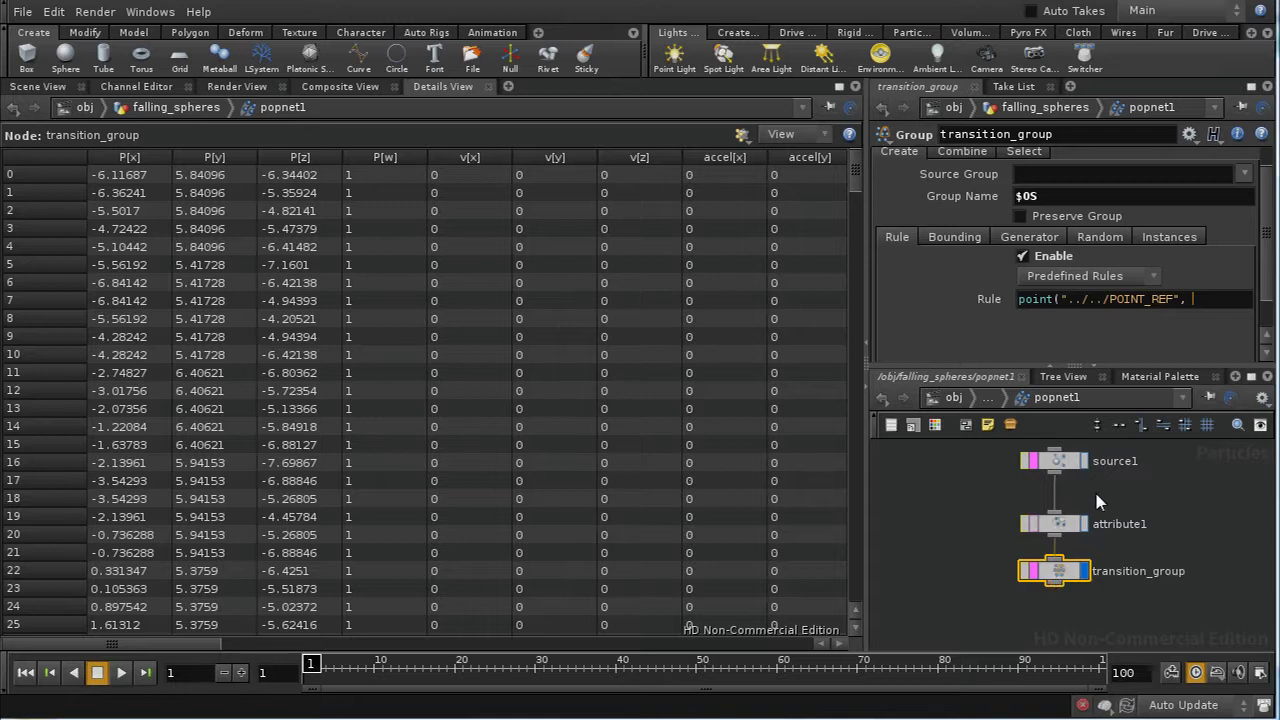
- Enable the origin attribute on the Source node
{"action": "left_click", "coordinate": [1068, 465]}
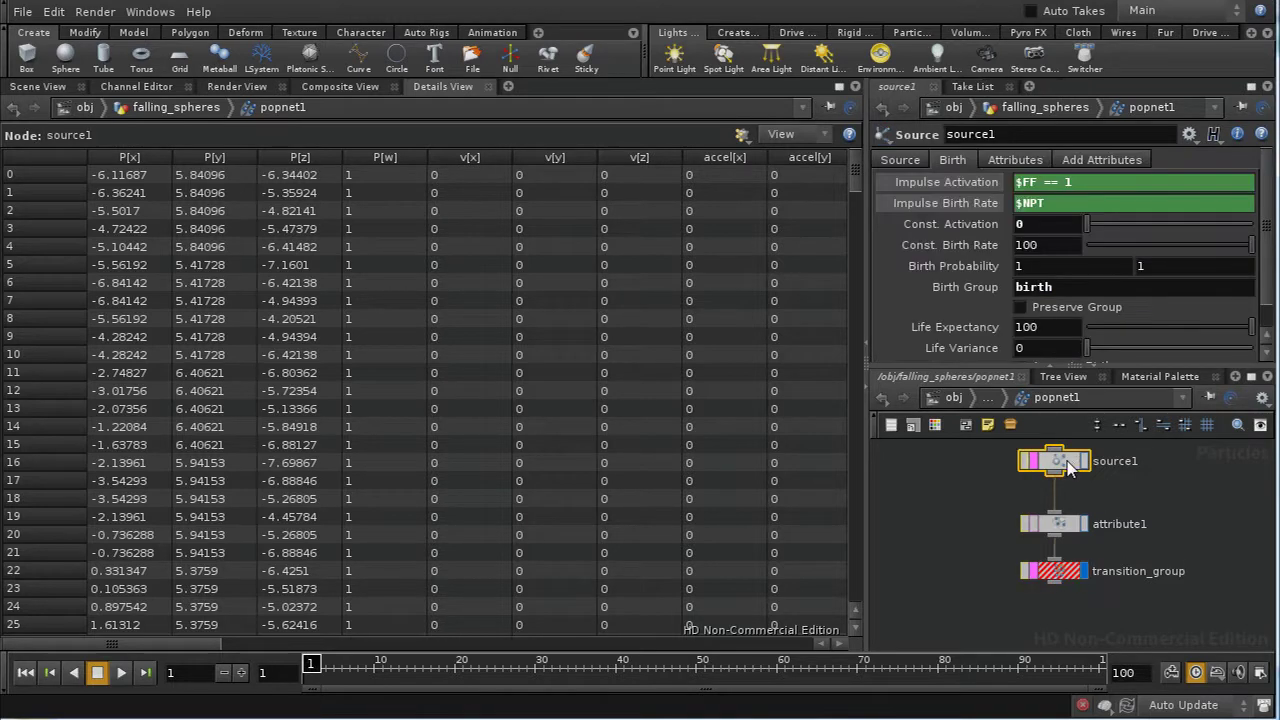
{"action": "left_click", "coordinate": [1108, 162]}
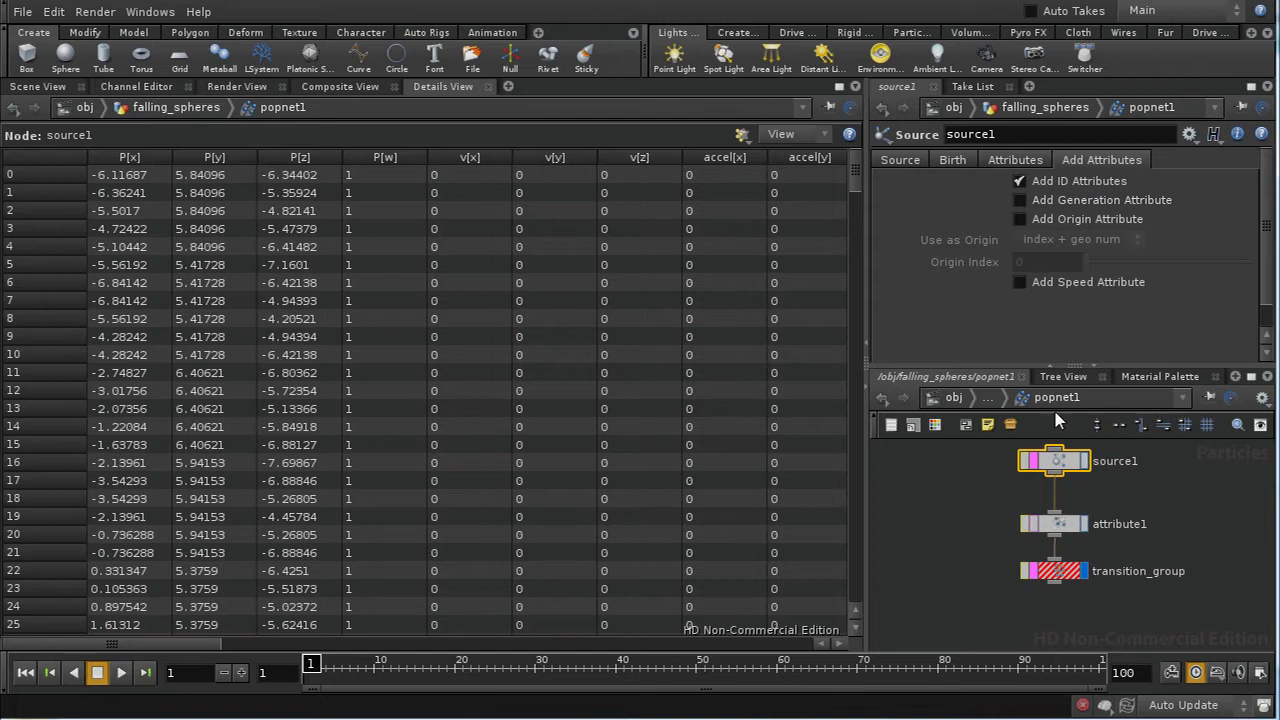
{"action": "left_click", "coordinate": [1028, 219]}
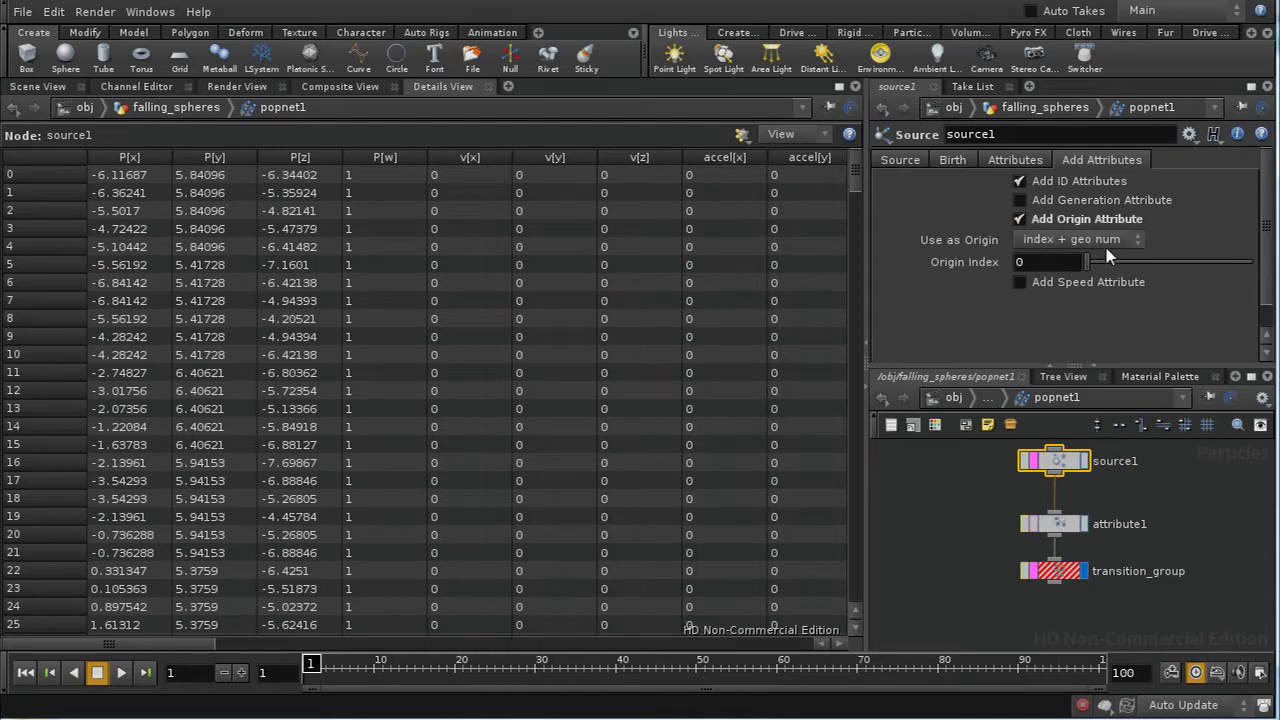
- Complete the transition_group rule with $ORIGIN, "paccel", 0) < 0 && $INIT == 1
{"action": "left_click", "coordinate": [1060, 572]}
{"action": "left_click", "coordinate": [1209, 301]}
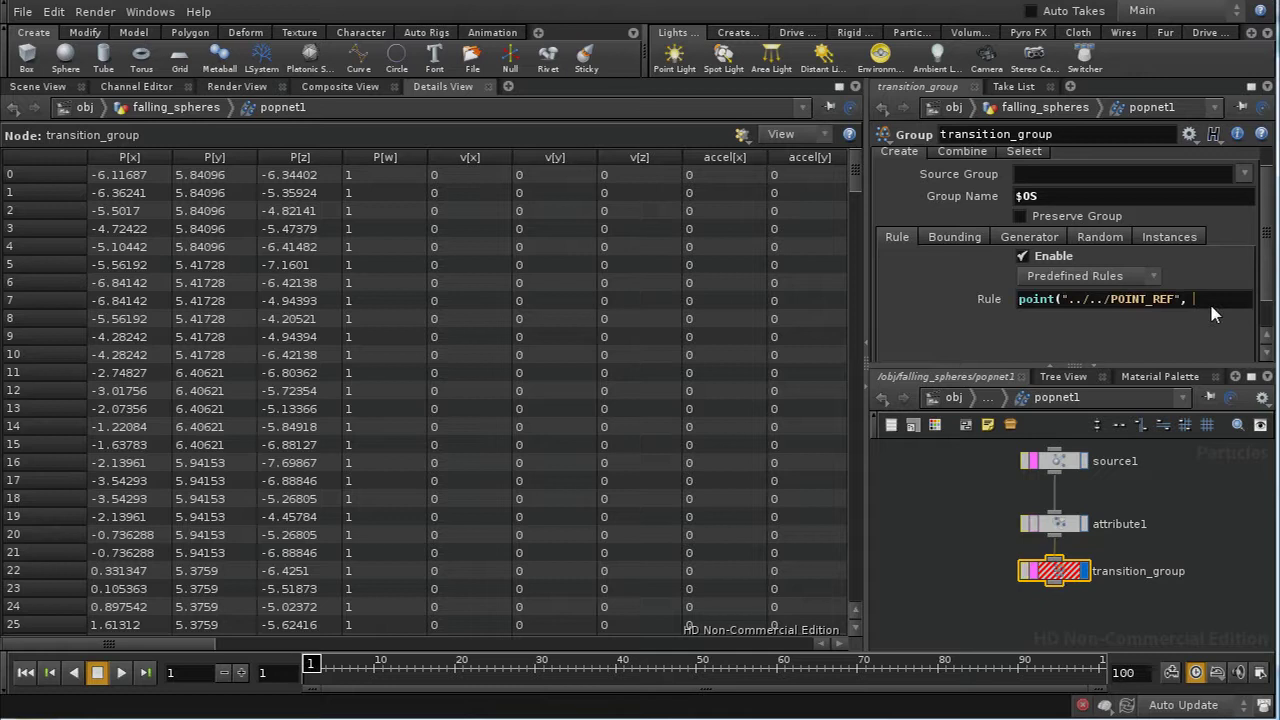
{"action": "type", "text": "$ORIGIN, "}
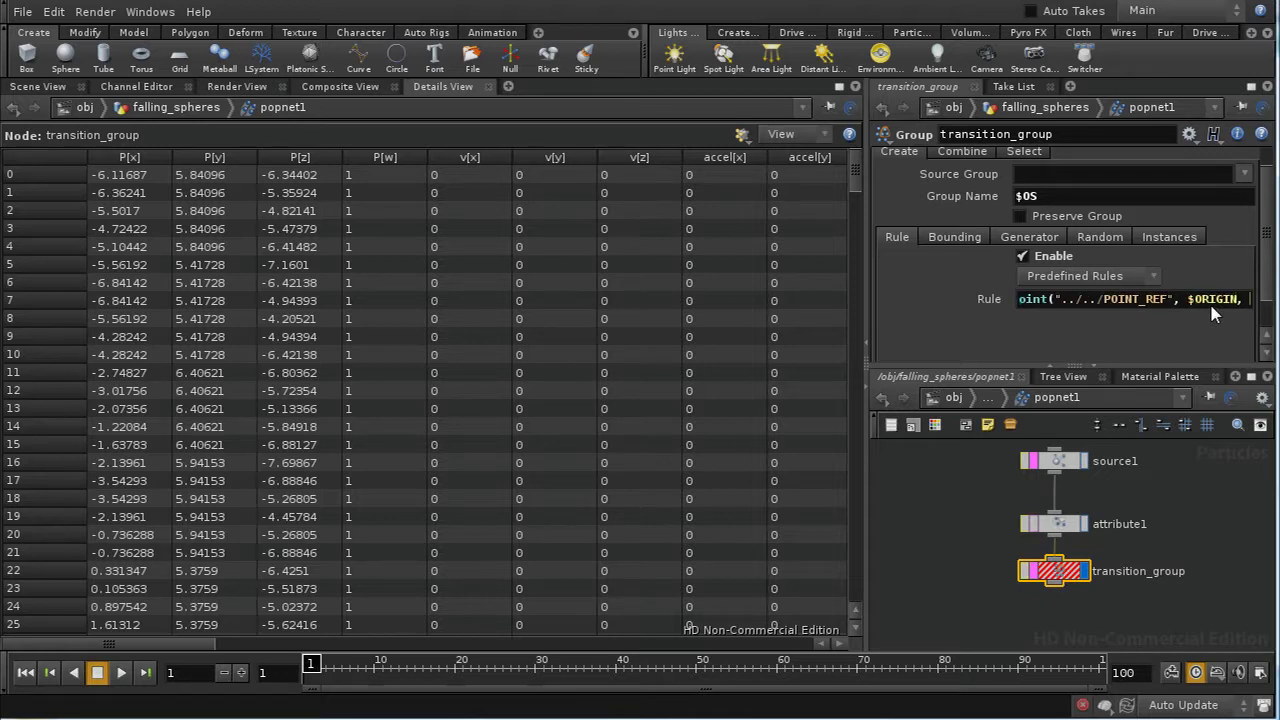
{"action": "type", "text": "\"pacce"}
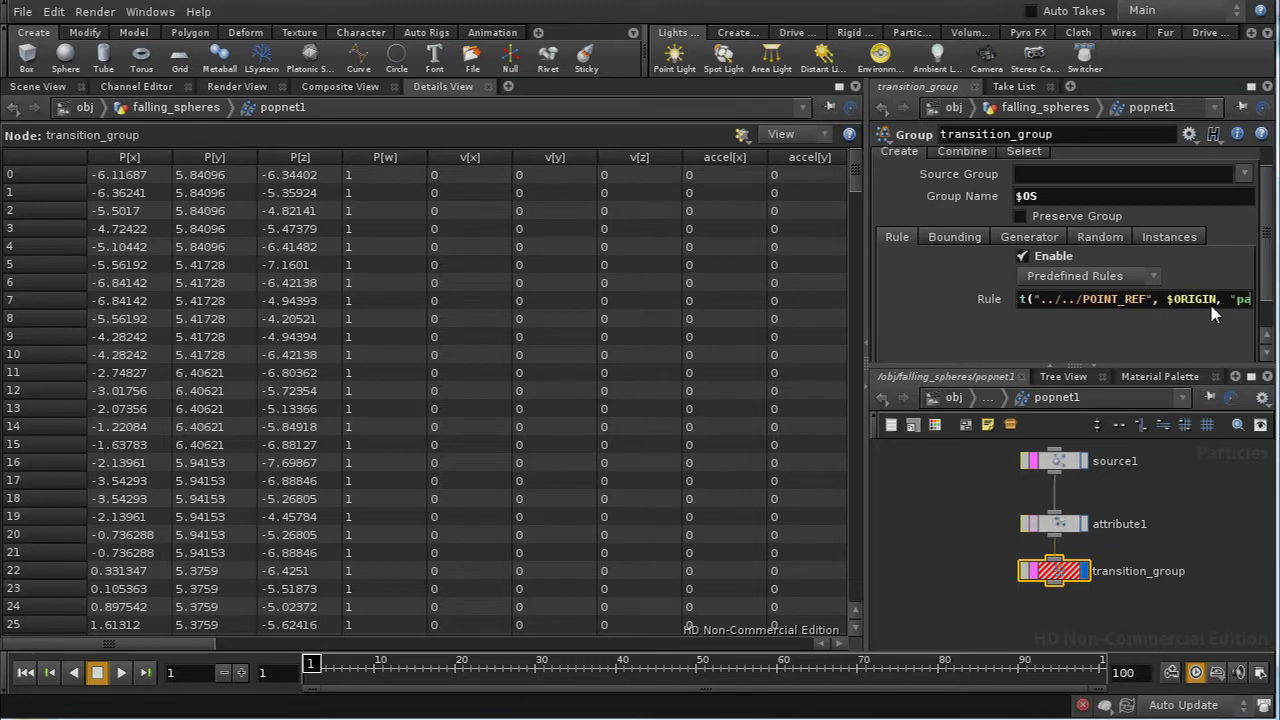
{"action": "type", "text": "l\""}
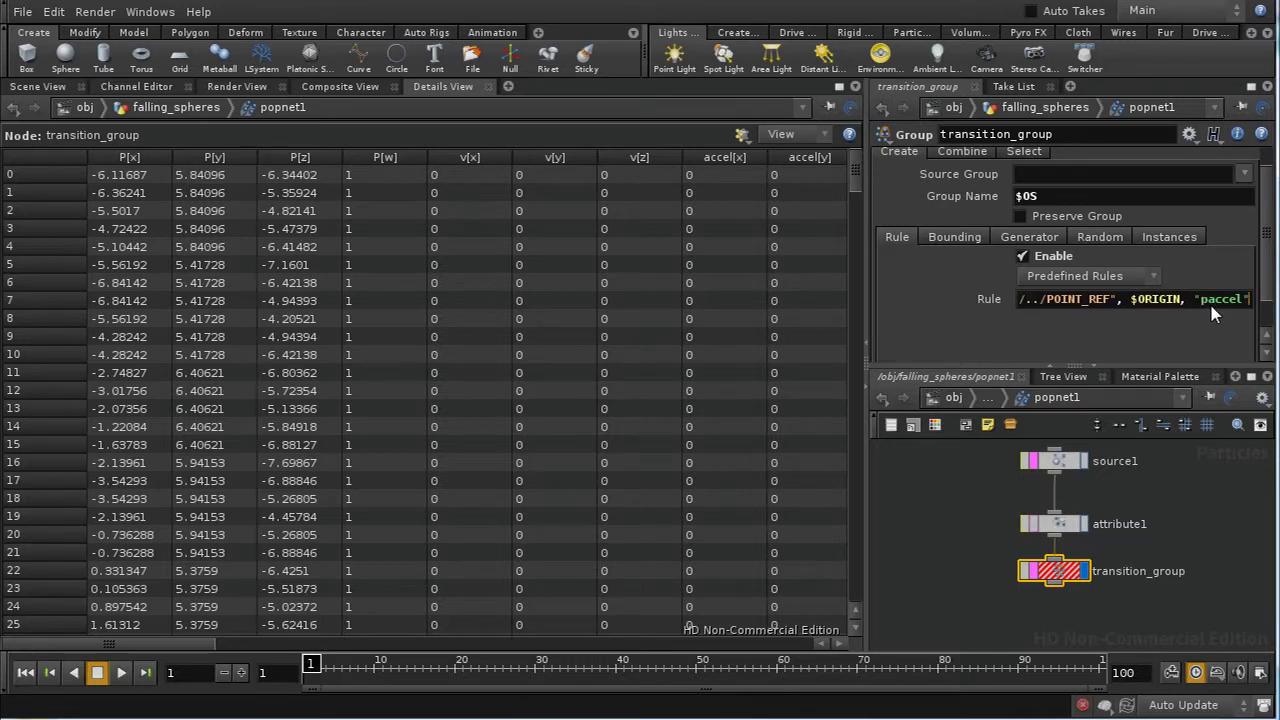
{"action": "type", "text": ", 0"}
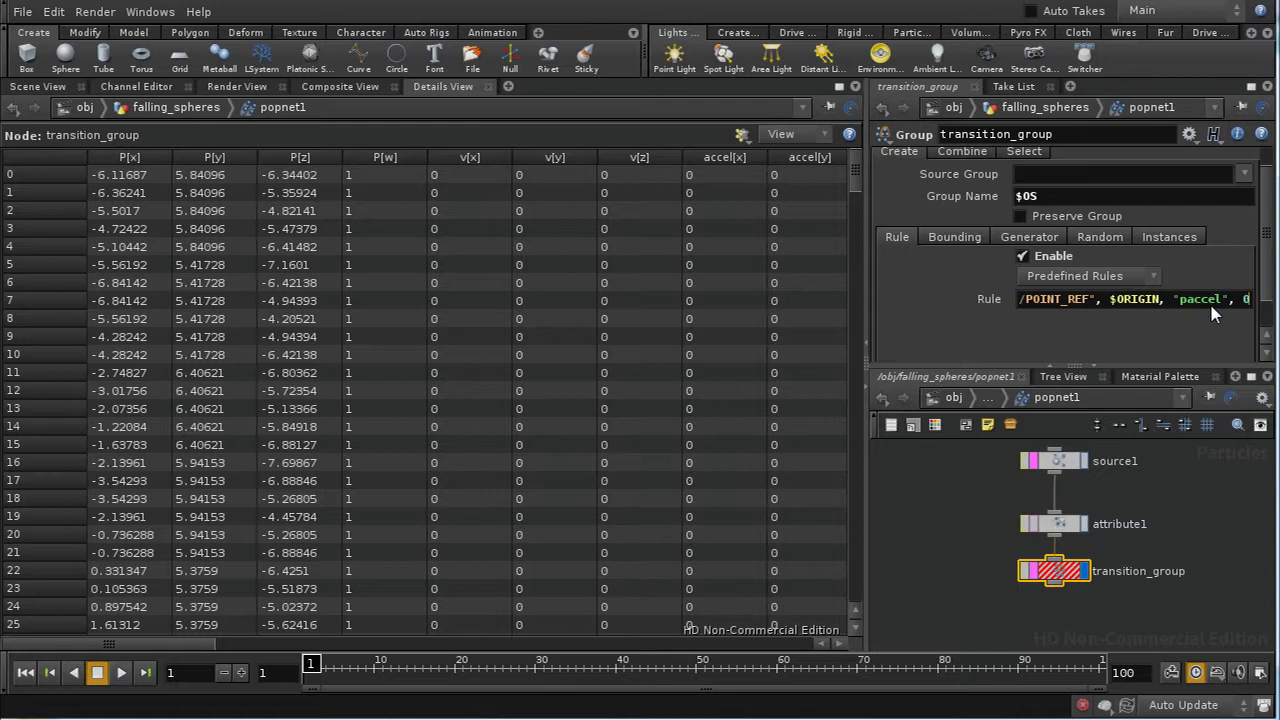
{"action": "type", "text": ")"}
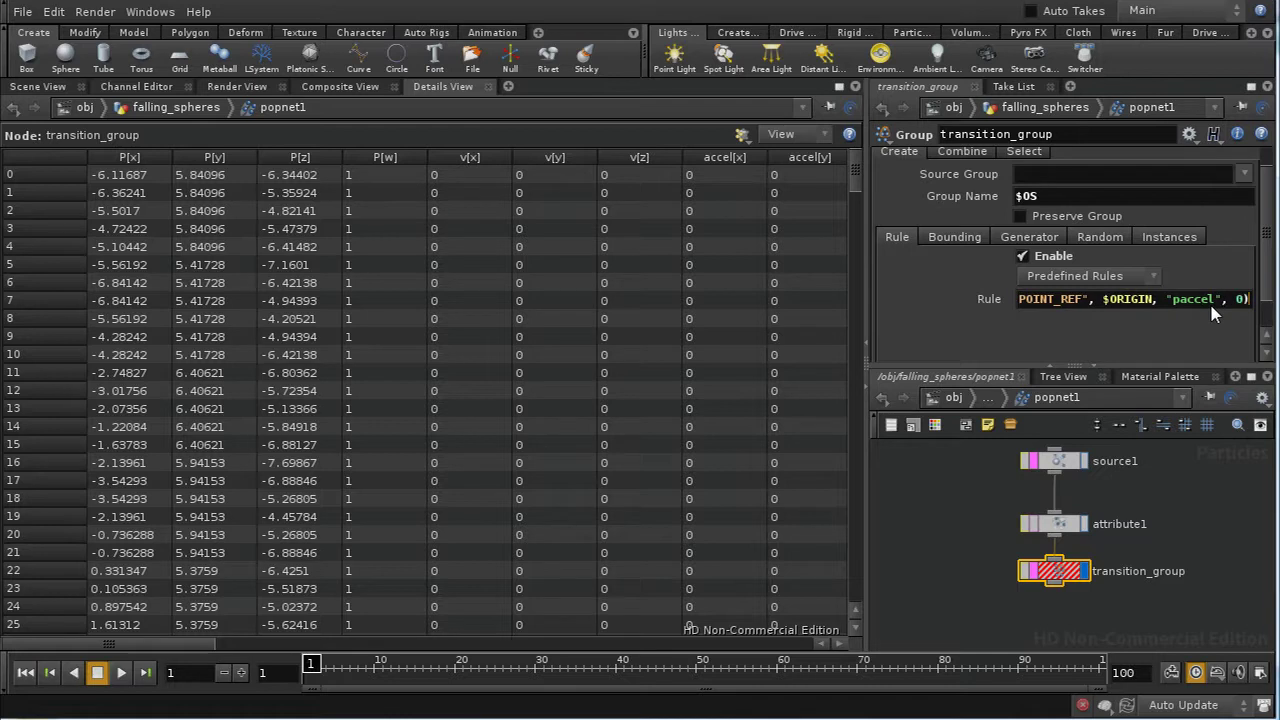
{"action": "type", "text": " < 0"}
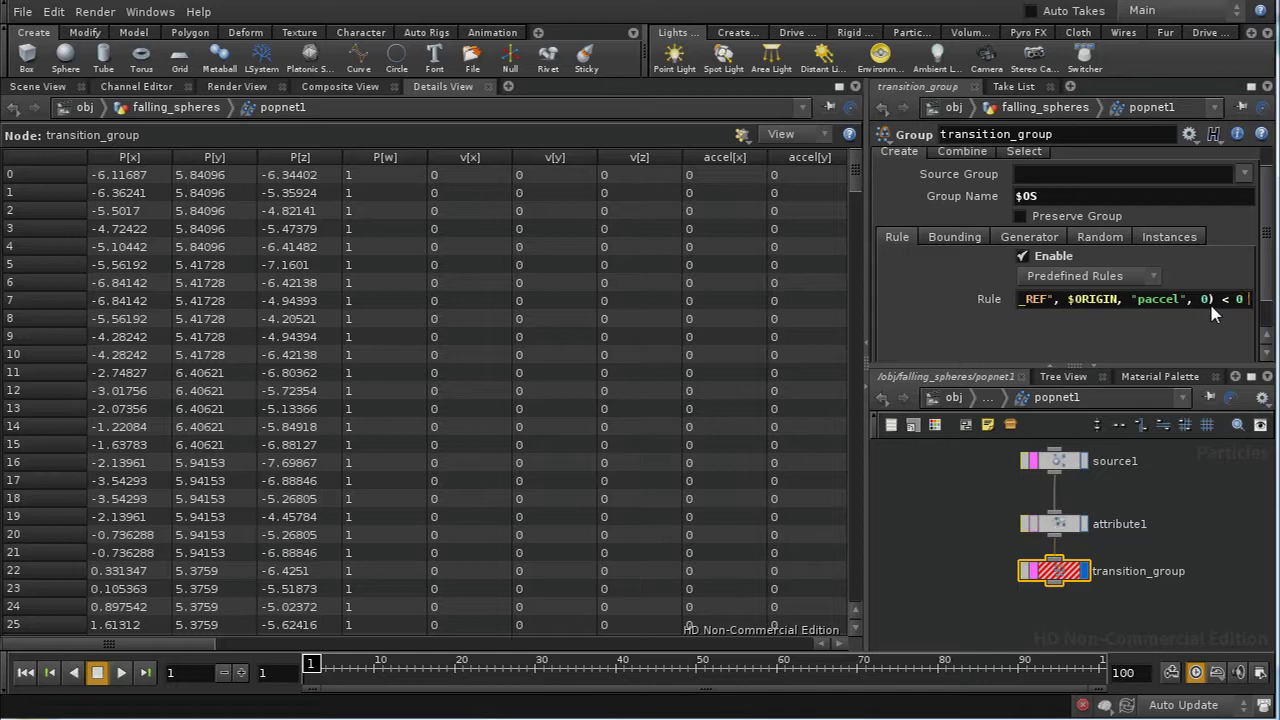
{"action": "type", "text": " && "}
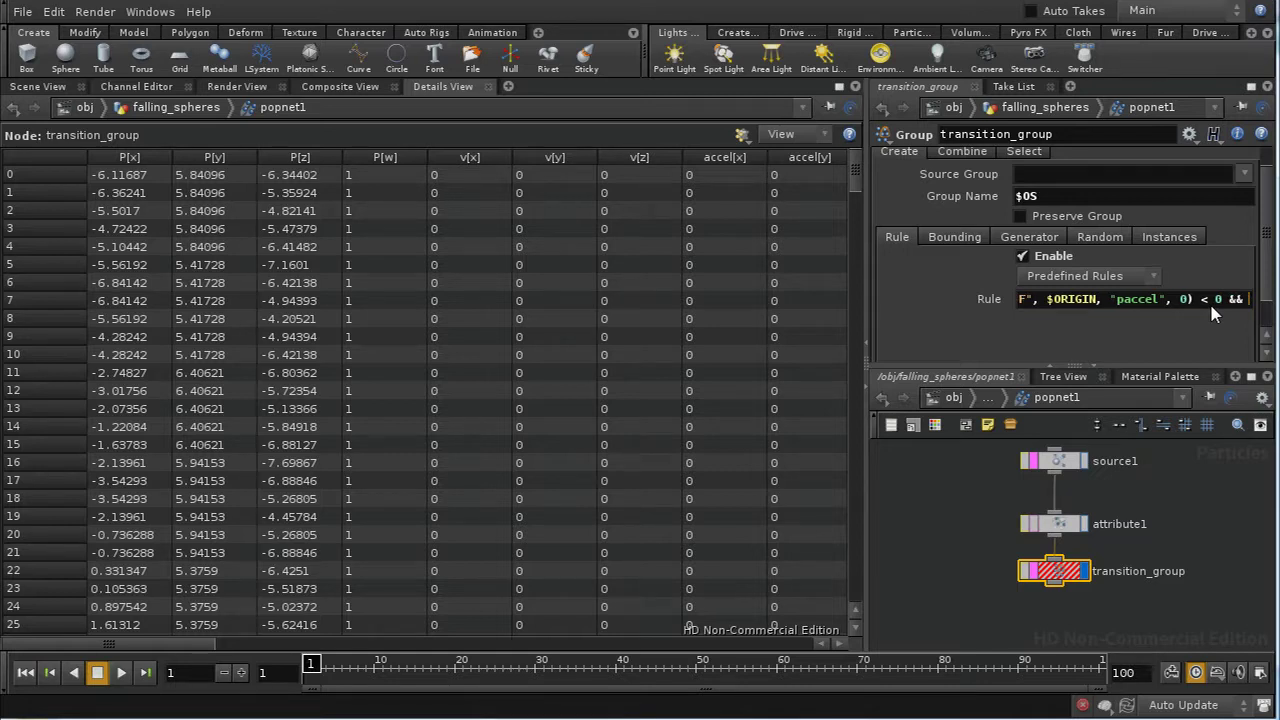
{"action": "type", "text": "$INU"}
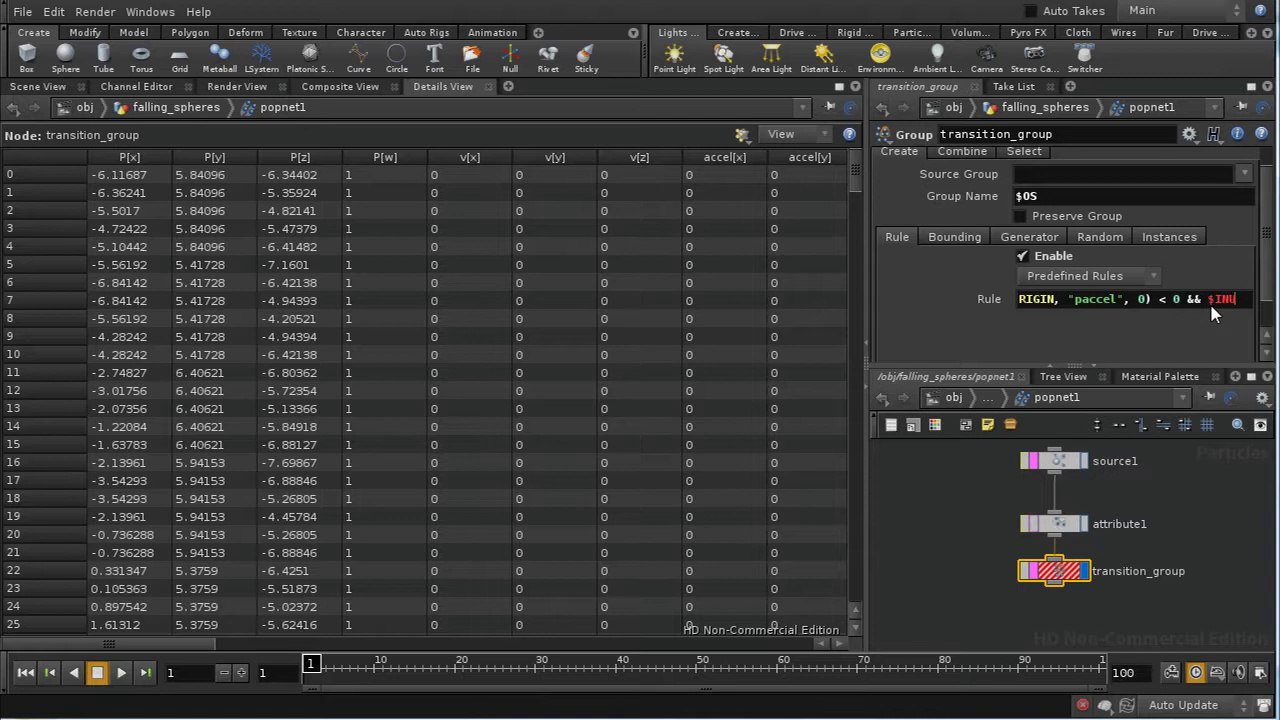
{"action": "type", "text": "ITIT == 1"}
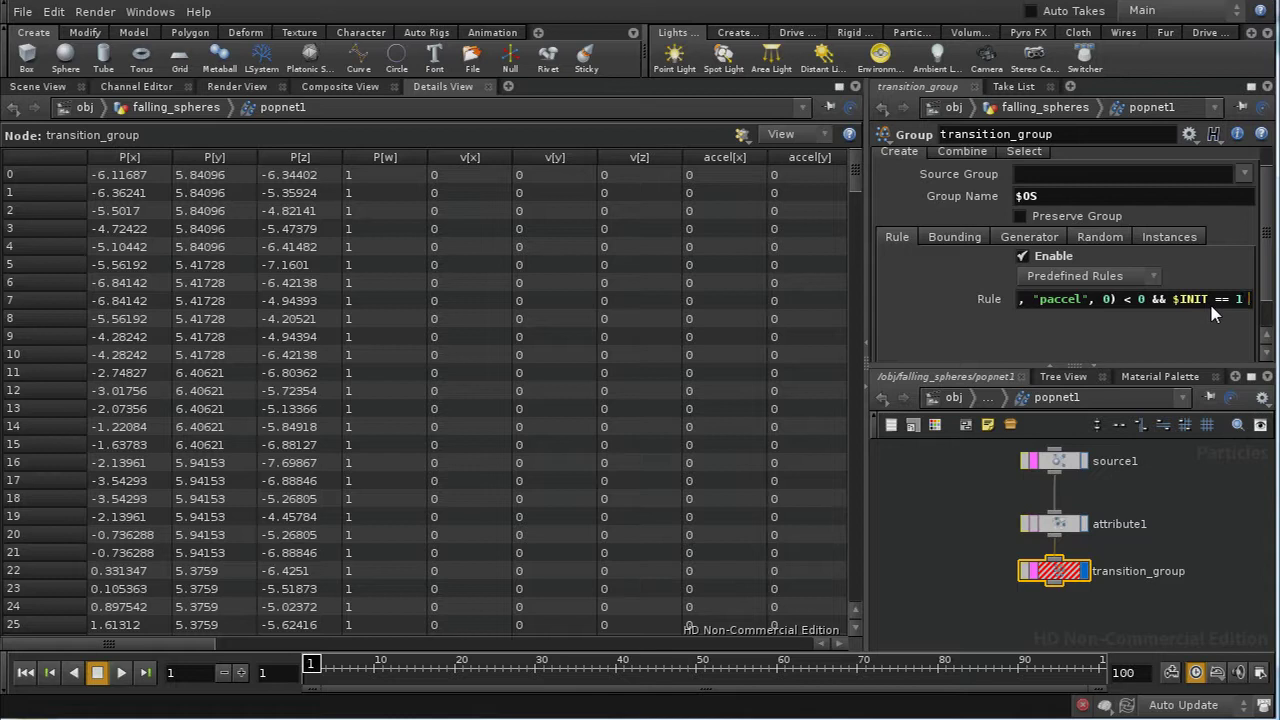
- Append && $FF > point("../../POINT_REF", $ORIGIN, "start_frame", 0) to the transition_group rule and review the full expression
{"action": "type", "text": " &&"}
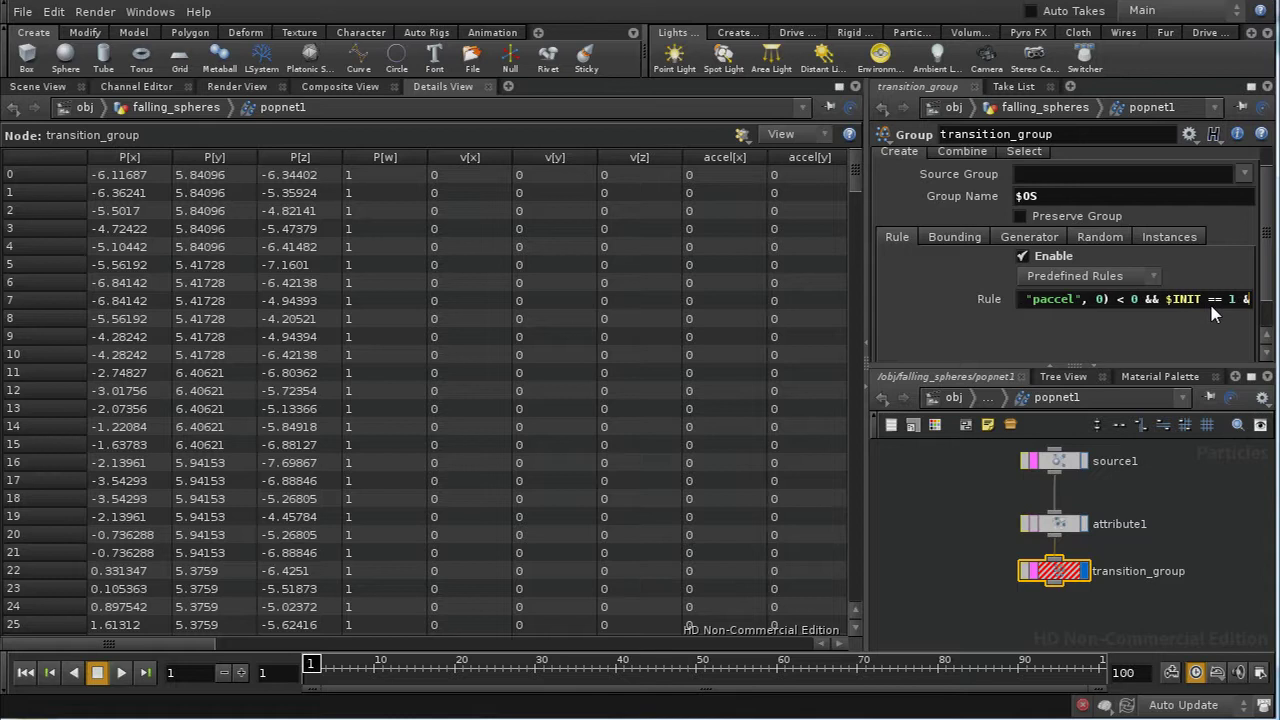
{"action": "type", "text": " $"}
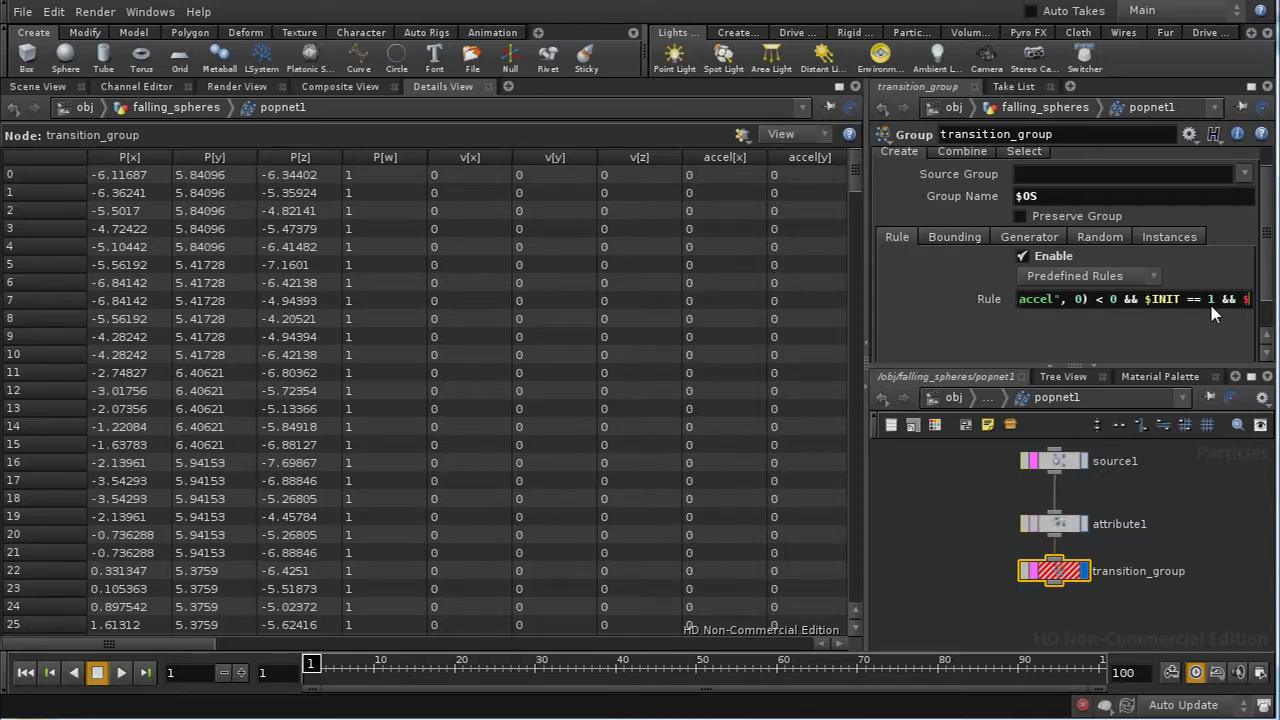
{"action": "type", "text": "FF > "}
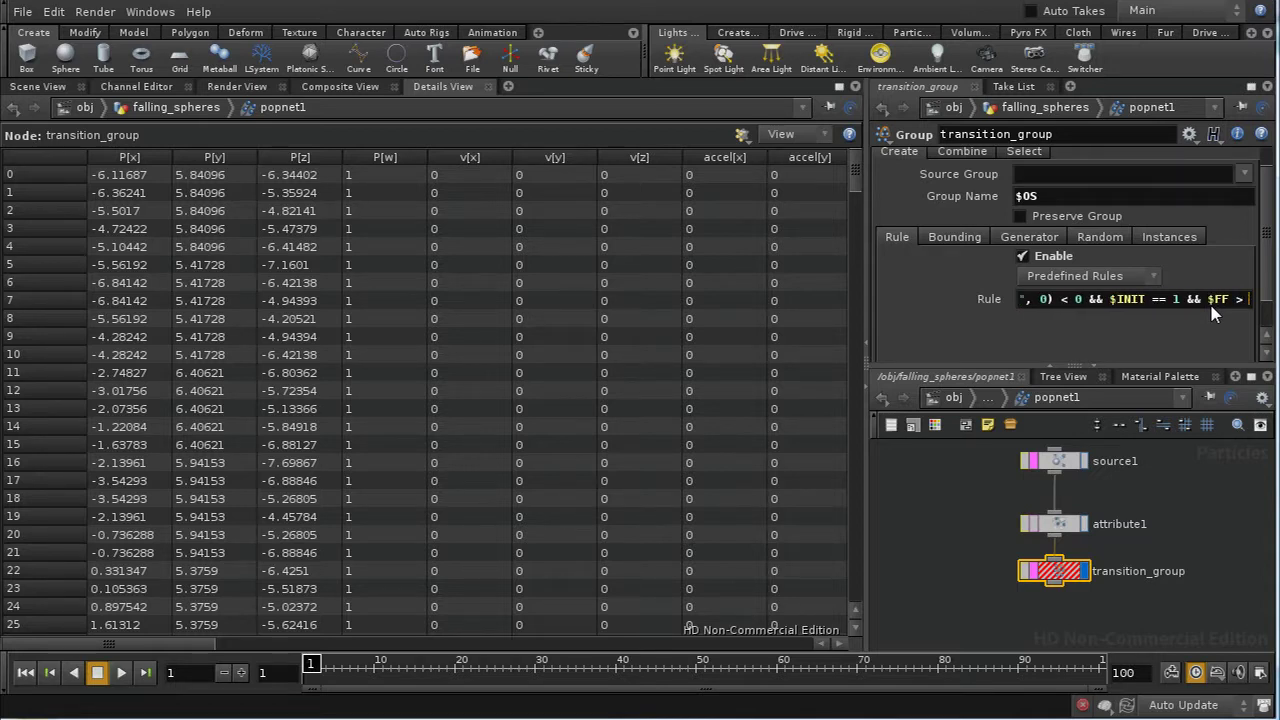
{"action": "type", "text": "p"}
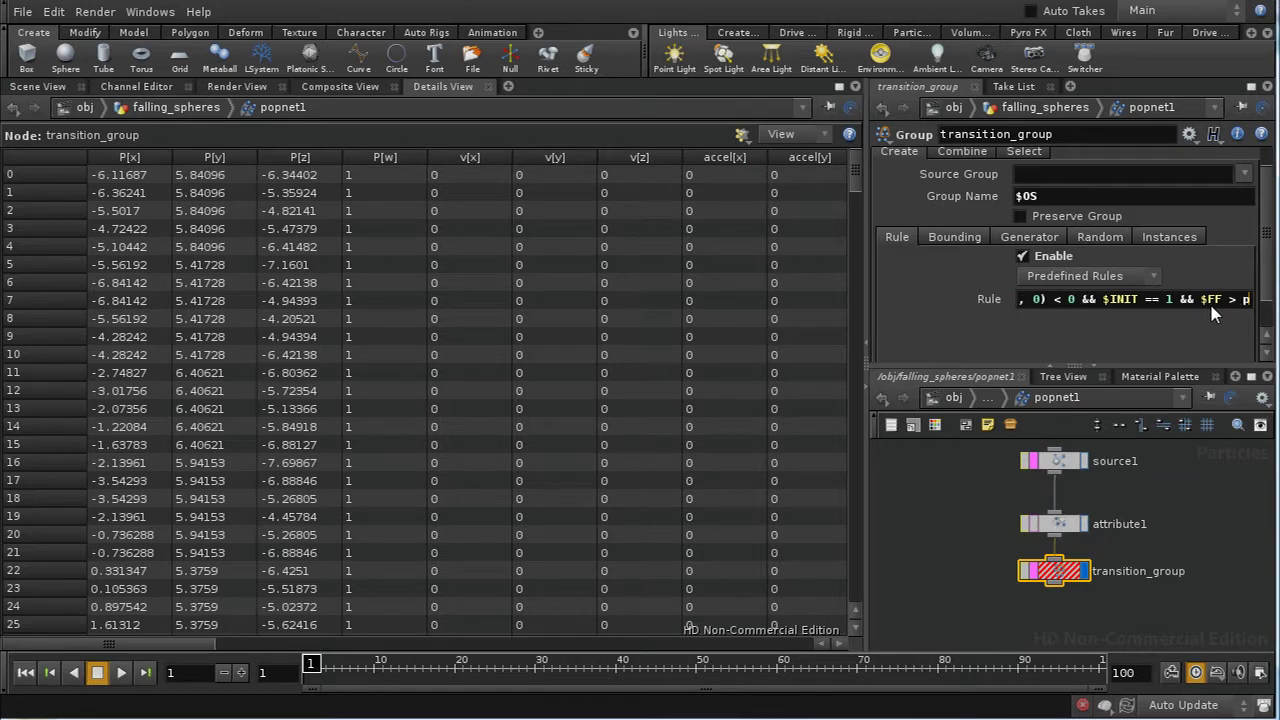
{"action": "type", "text": "oint("}
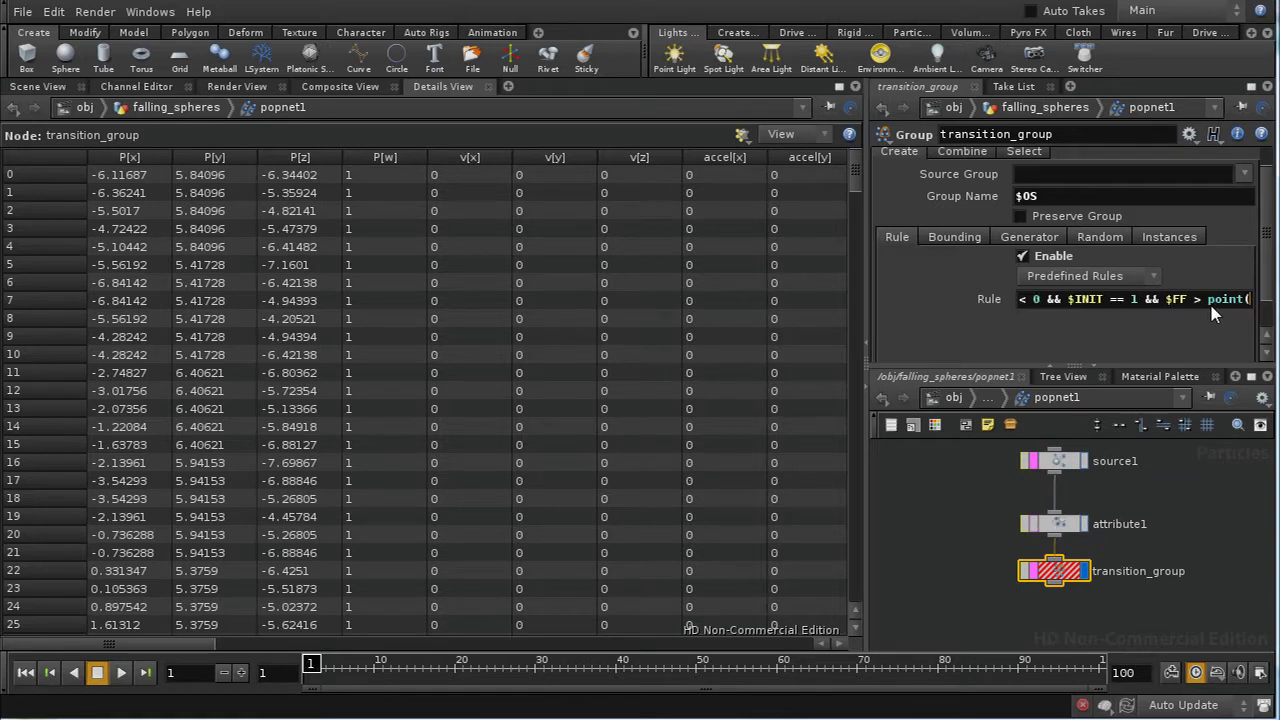
{"action": "type", "text": "\"../"}
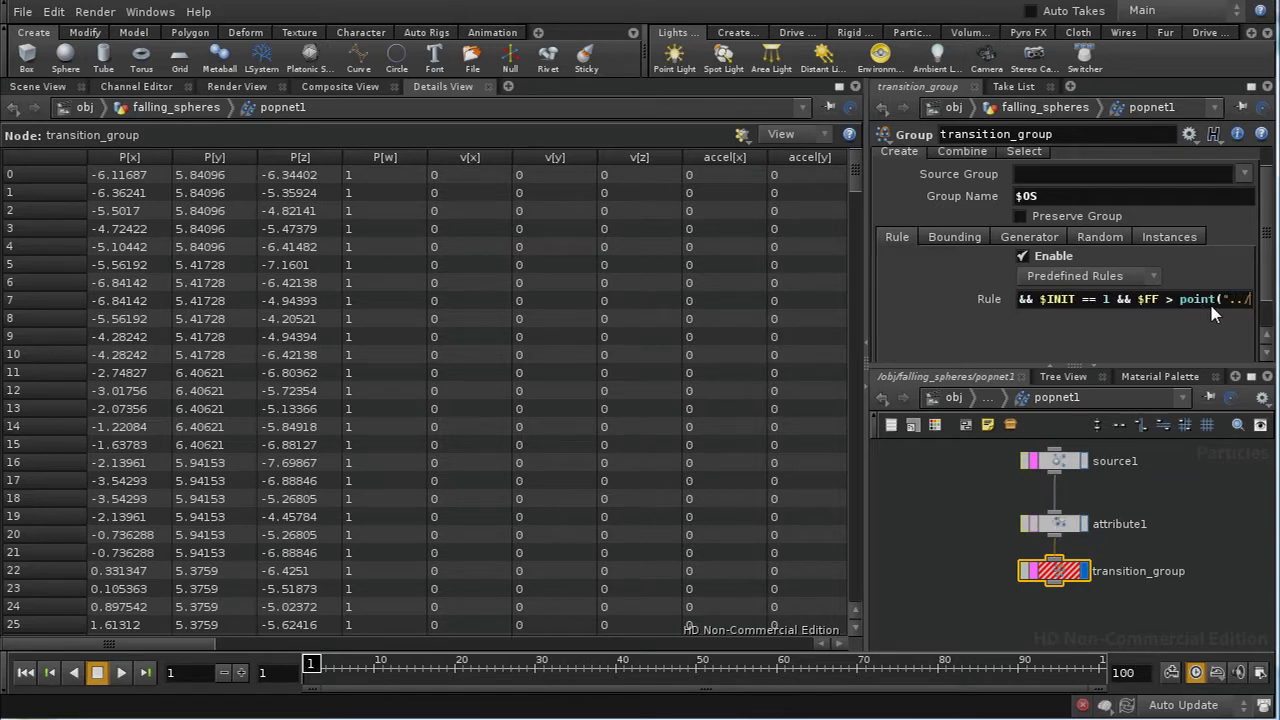
{"action": "type", "text": "../POI"}
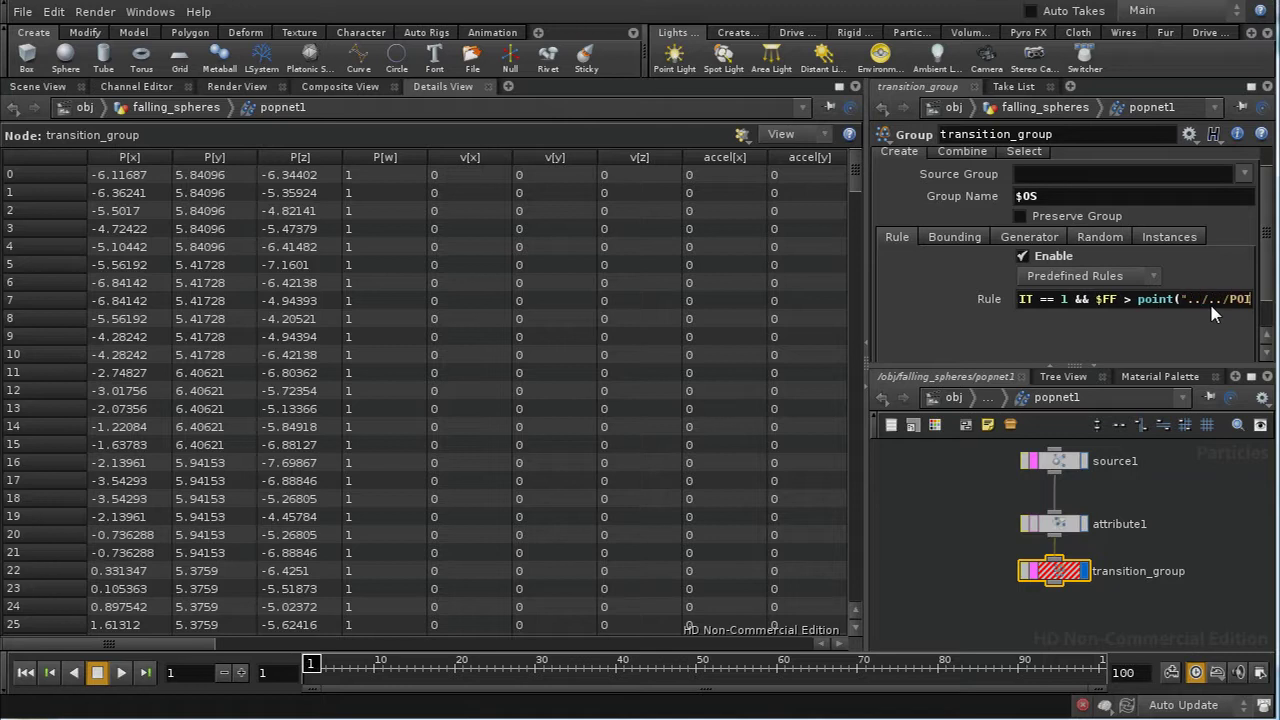
{"action": "type", "text": "NT_"}
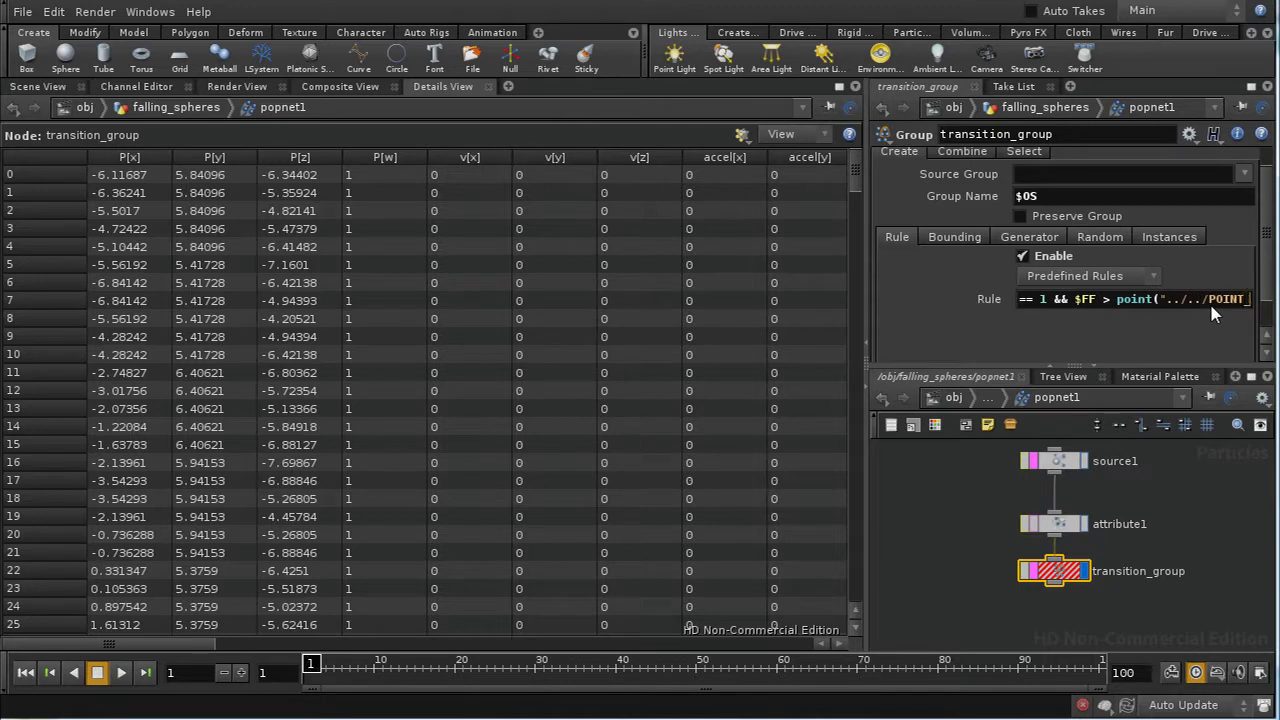
{"action": "type", "text": "REF\", "}
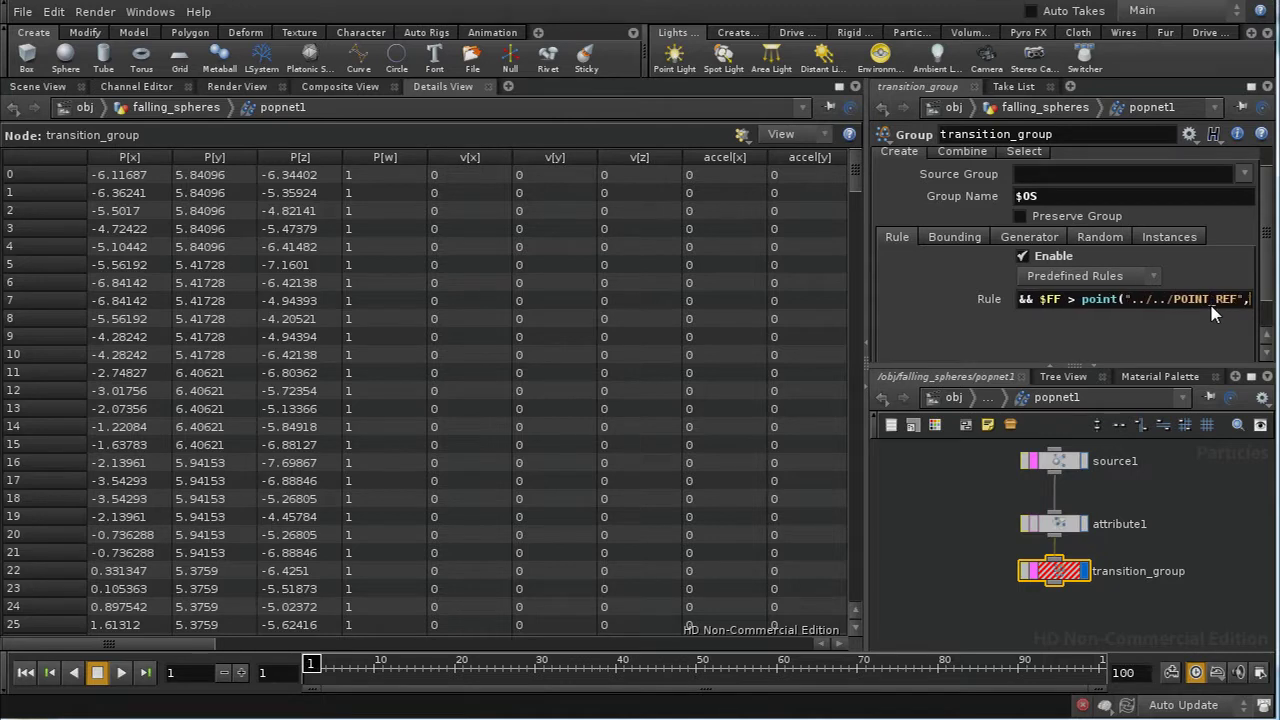
{"action": "type", "text": "$ORIGIN"}
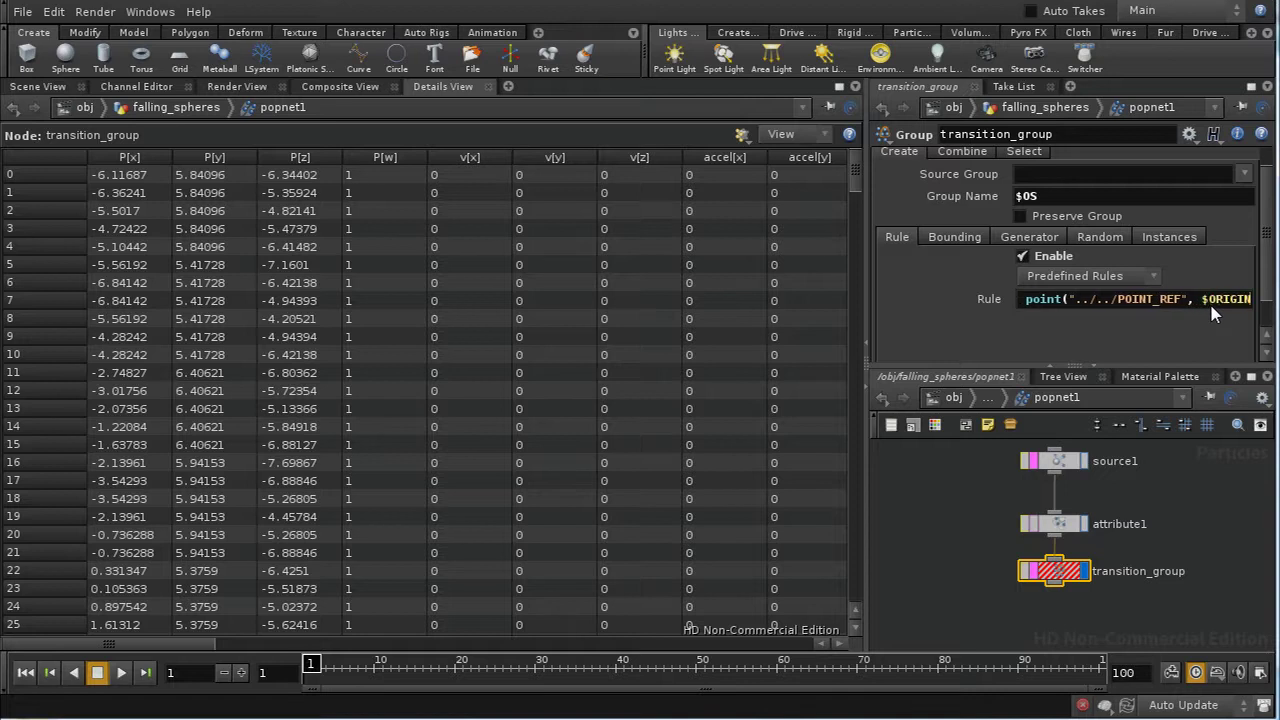
{"action": "type", "text": ", "}
{"action": "type", "text": "\"s"}
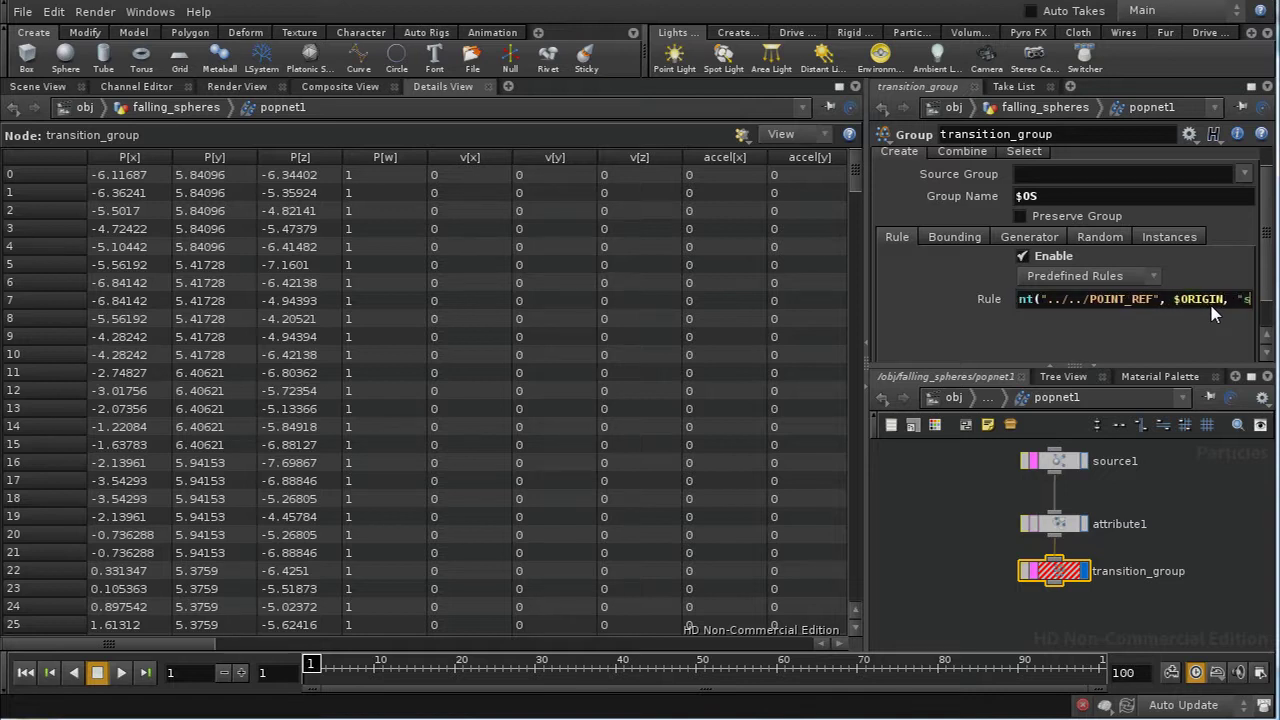
{"action": "type", "text": "tart_fram"}
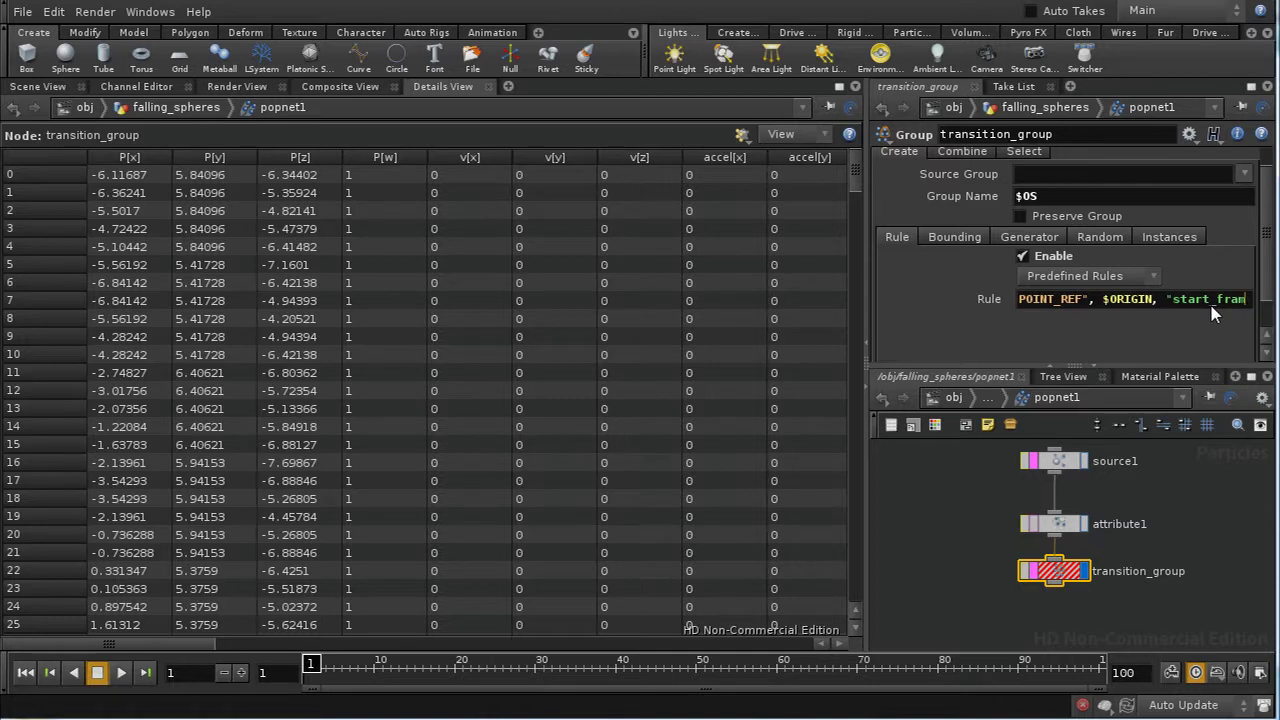
{"action": "type", "text": "e\""}
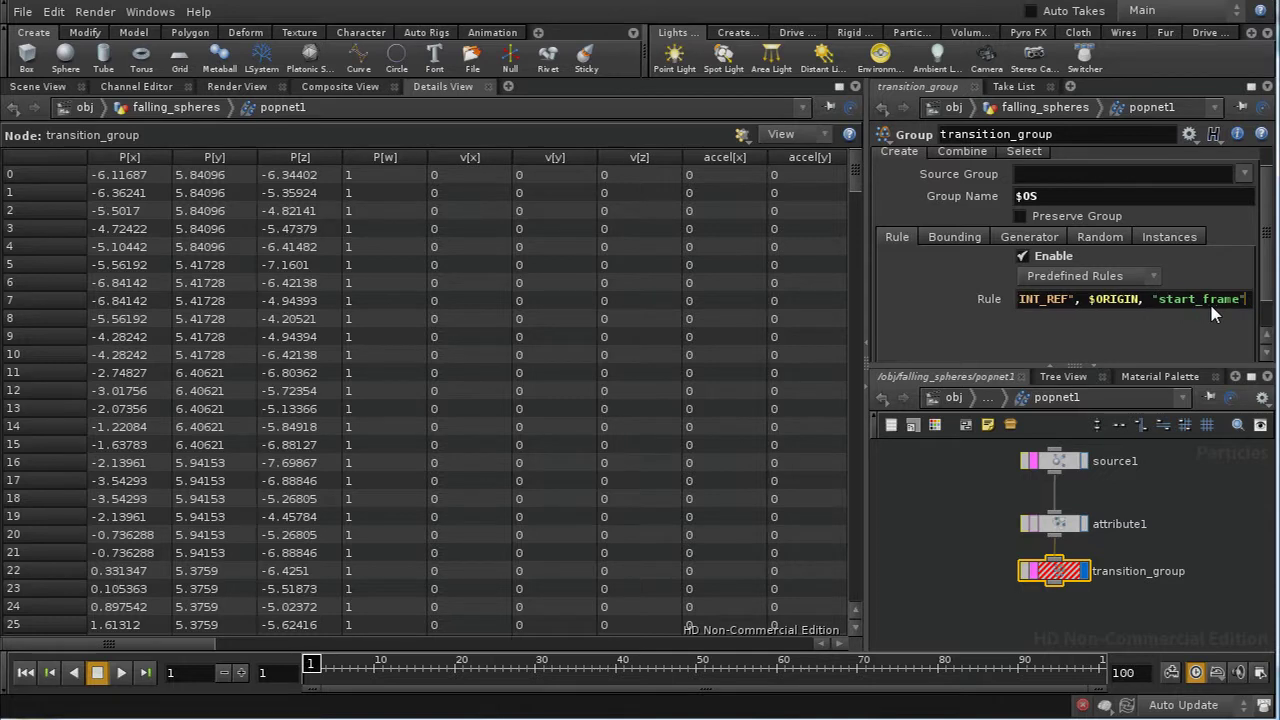
{"action": "type", "text": ", 0)"}
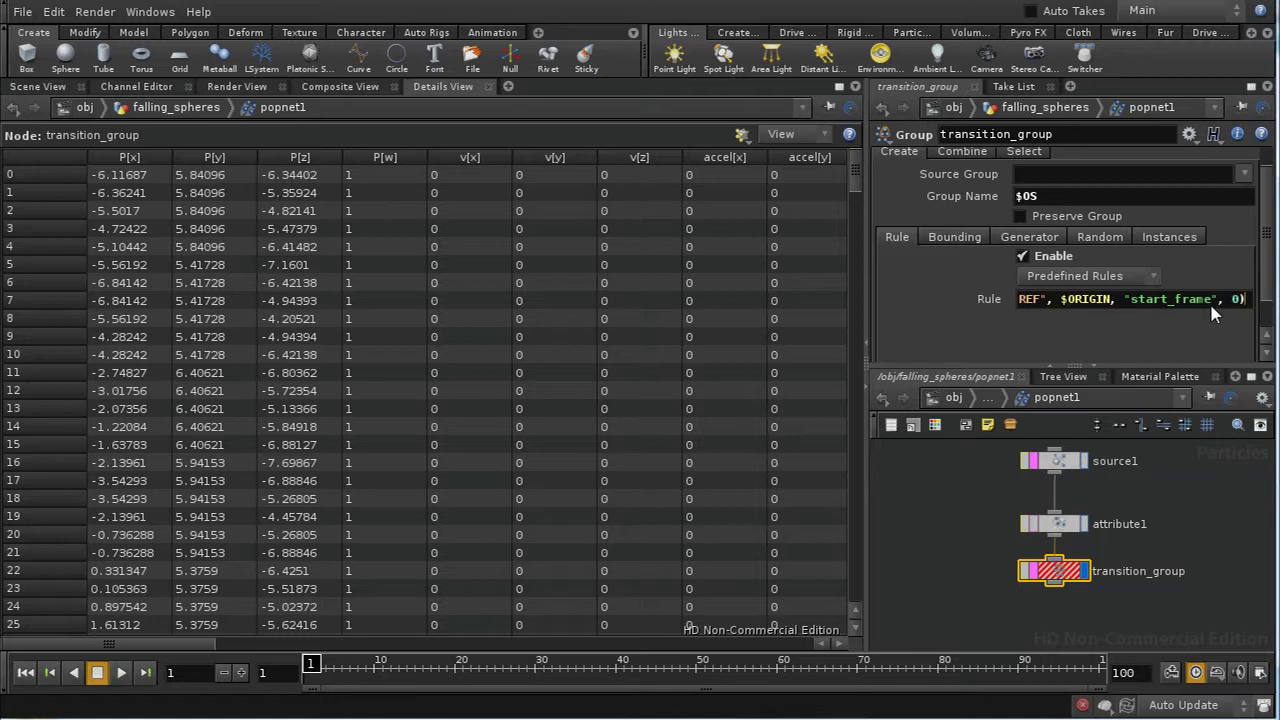
{"action": "key", "text": "Return"}
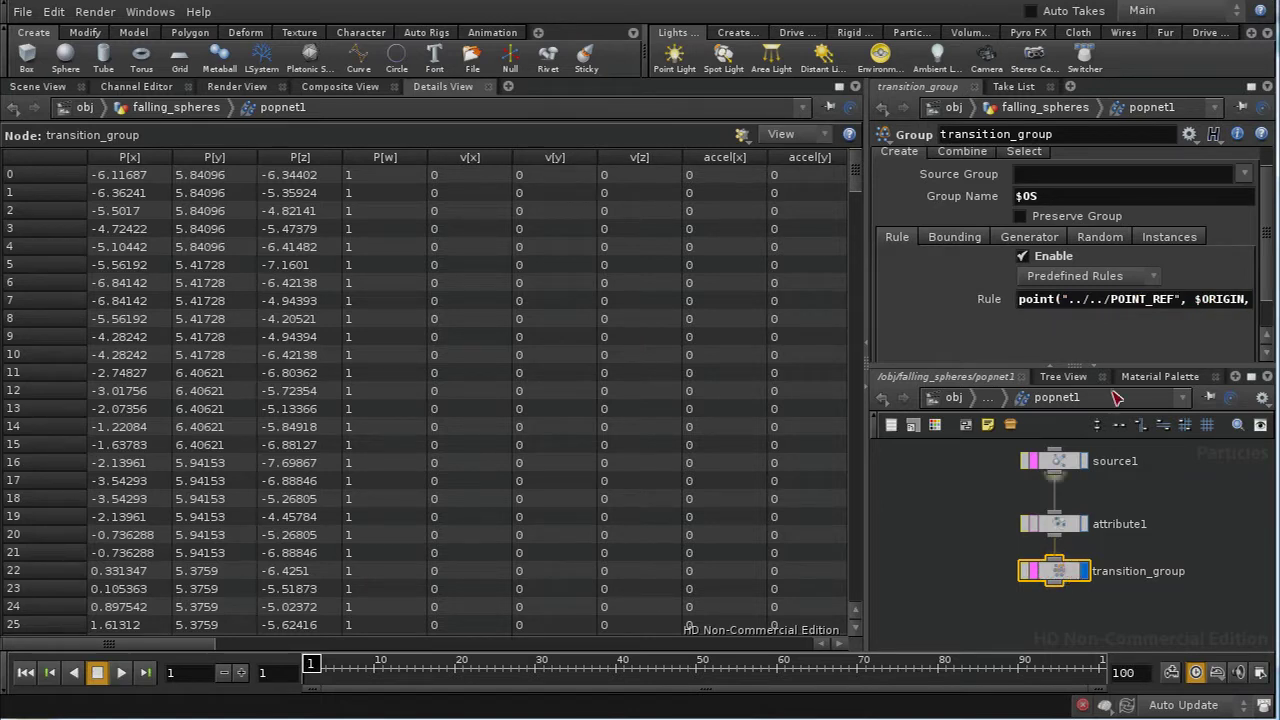
{"action": "left_click", "coordinate": [1250, 86]}
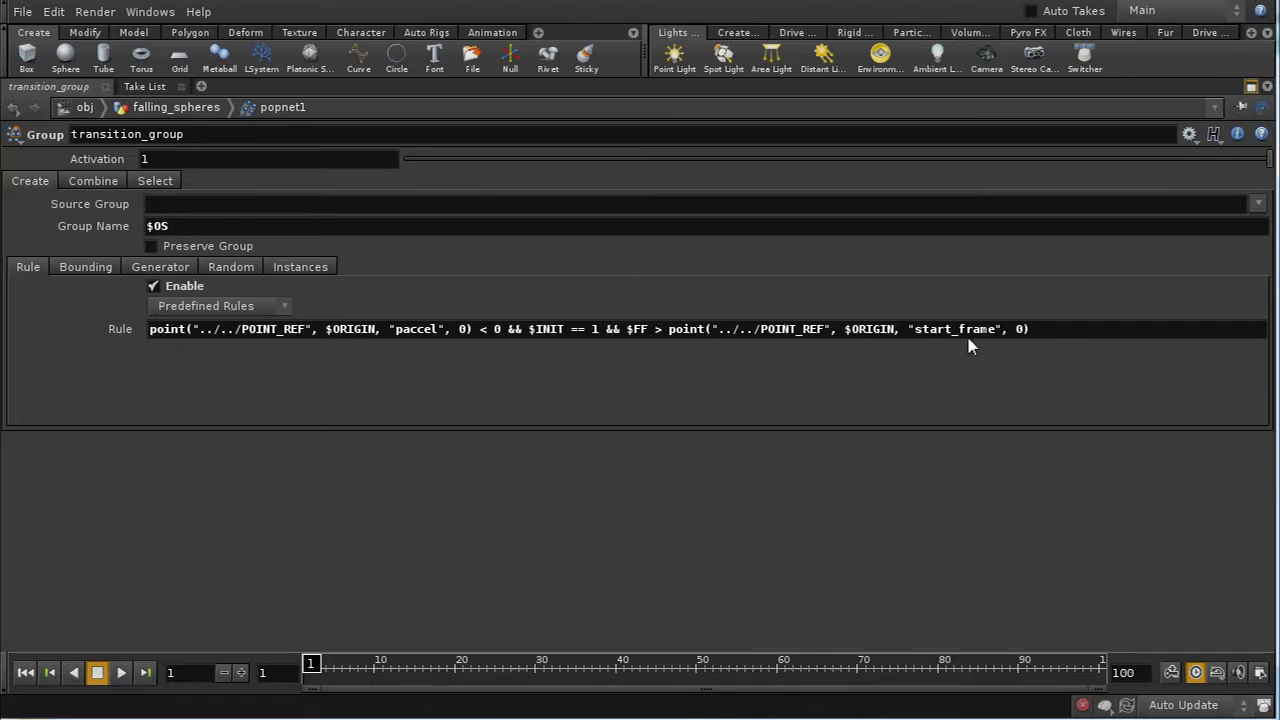
{"action": "left_click", "coordinate": [1251, 86]}
- Inspect the value expression of the add_start_frame node inside the tree object
{"action": "left_click", "coordinate": [945, 398]}
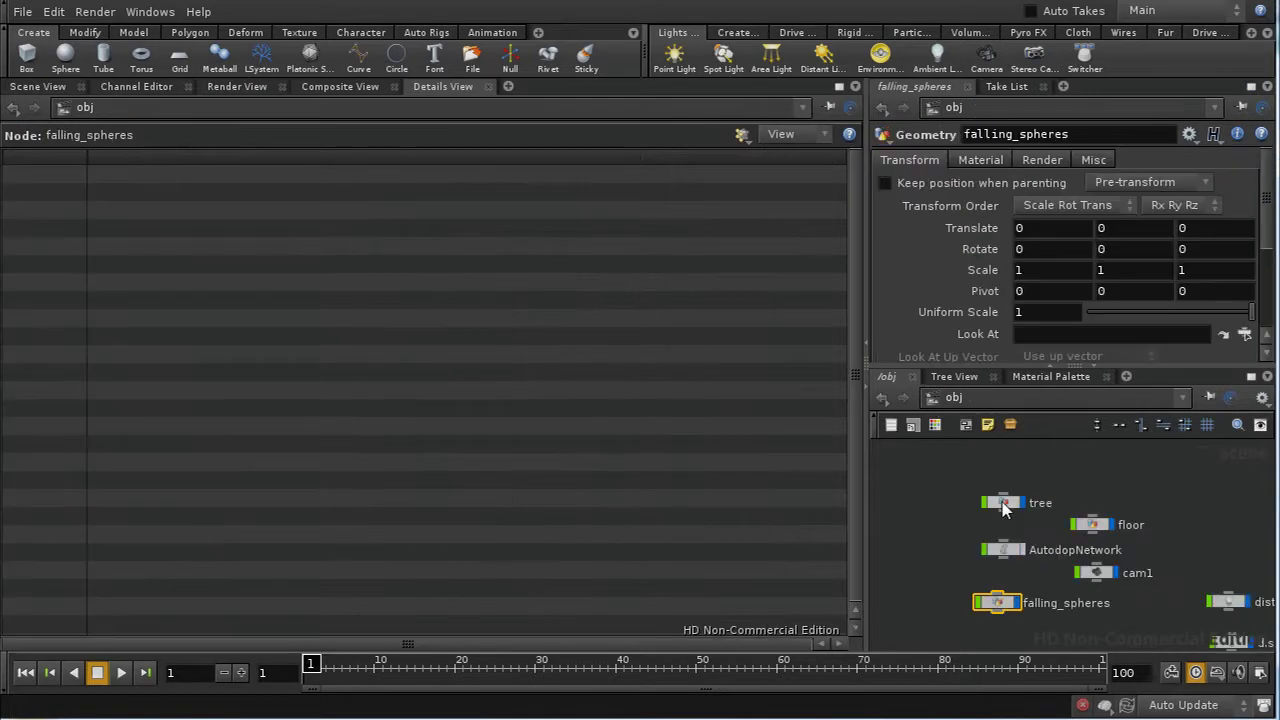
{"action": "double_click", "coordinate": [1004, 503]}
{"action": "middle_click_drag", "start_coordinate": [1151, 551], "coordinate": [929, 569]}
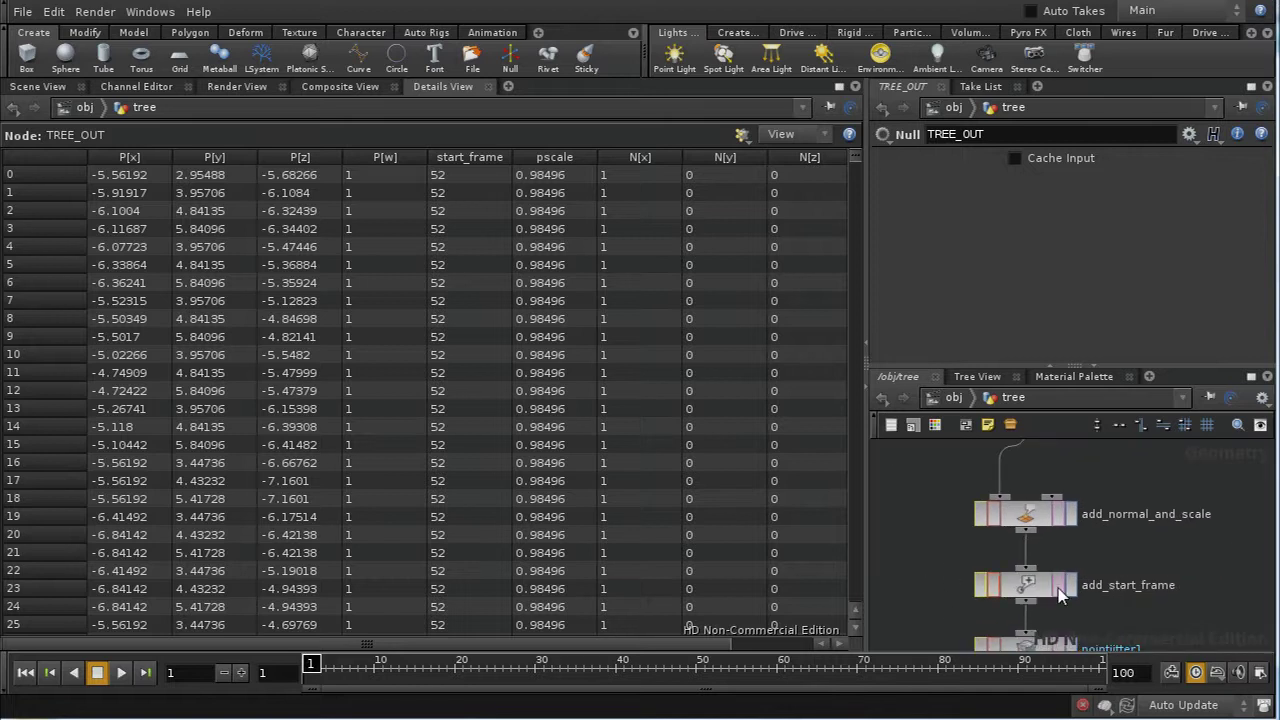
{"action": "left_click", "coordinate": [1023, 590]}
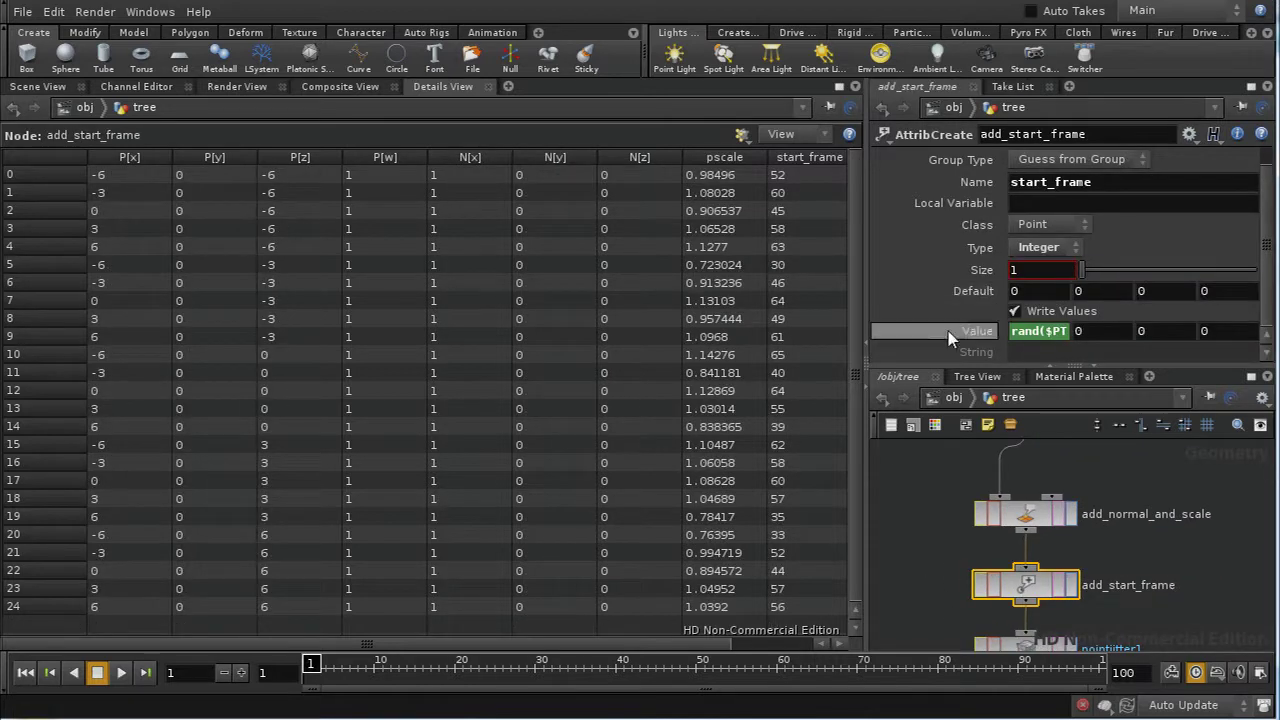
{"action": "left_click", "coordinate": [956, 330]}
{"action": "left_click", "coordinate": [958, 331]}
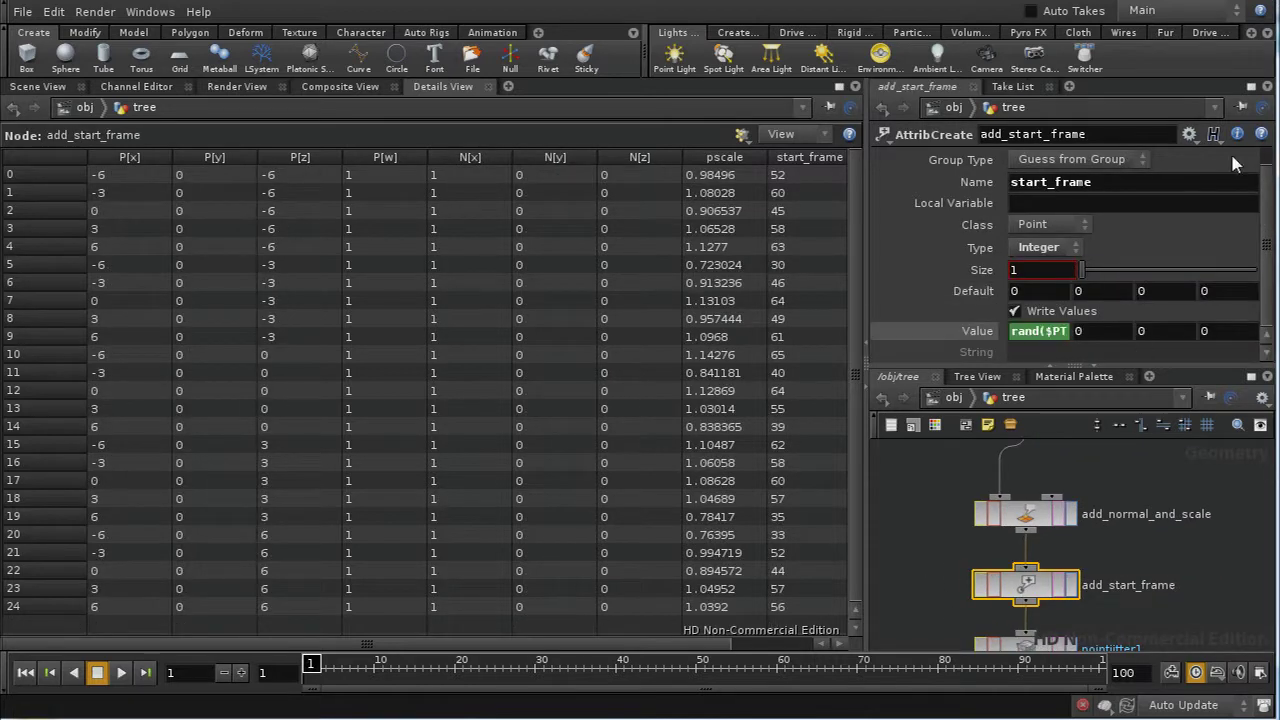
{"action": "left_click", "coordinate": [1250, 87]}
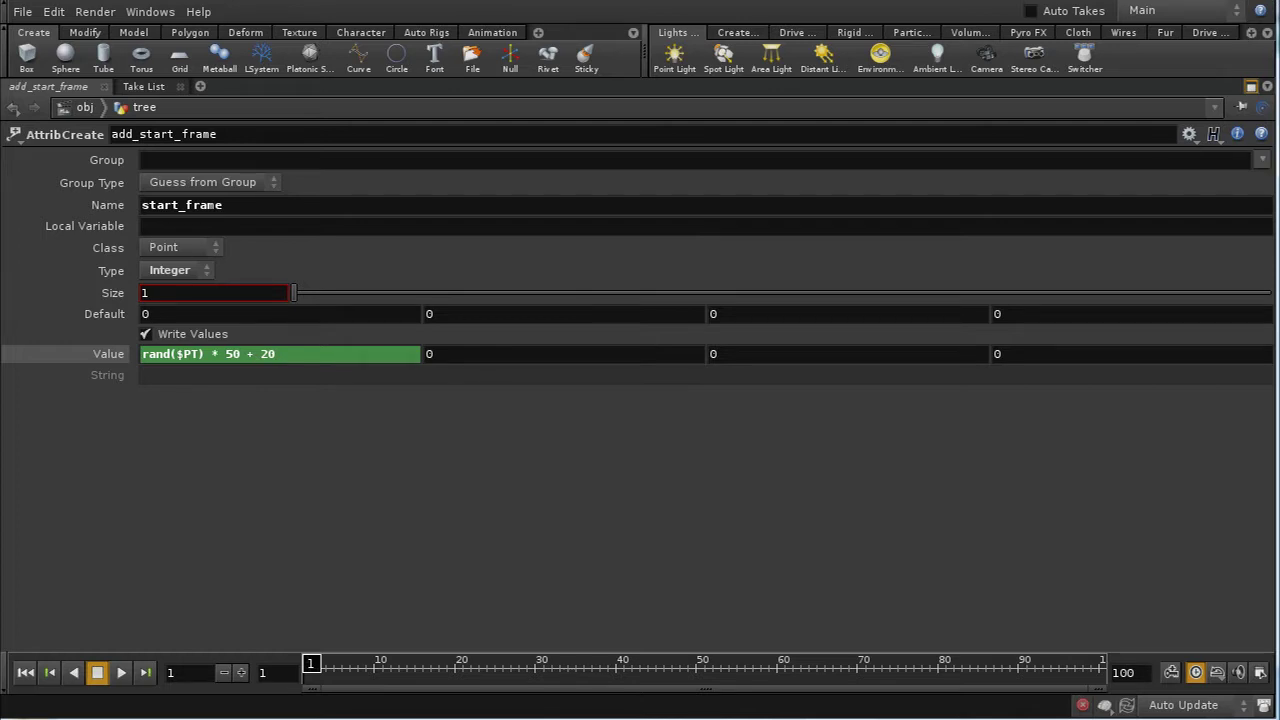
{"action": "left_click", "coordinate": [1251, 87]}
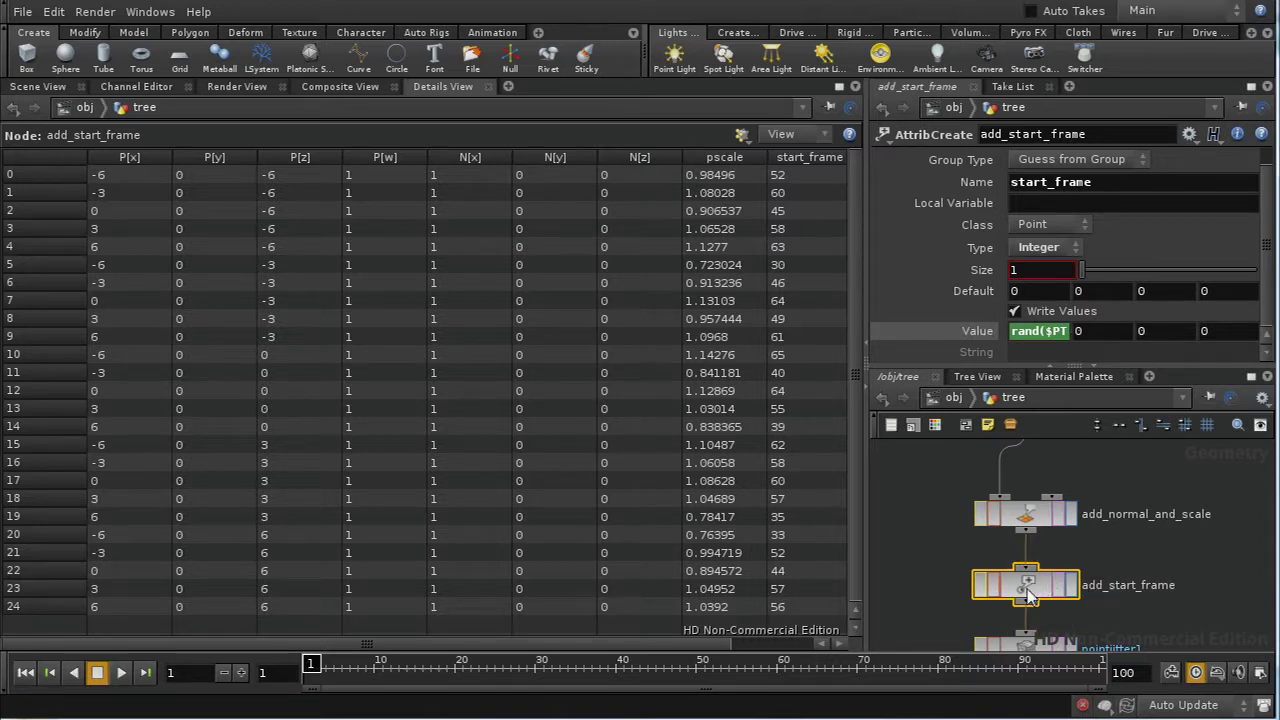
- Trace the tree network from add_start_frame through pointjitter1 to copy3 and inspect copy3's template point attribute settings
{"action": "key", "text": "f"}
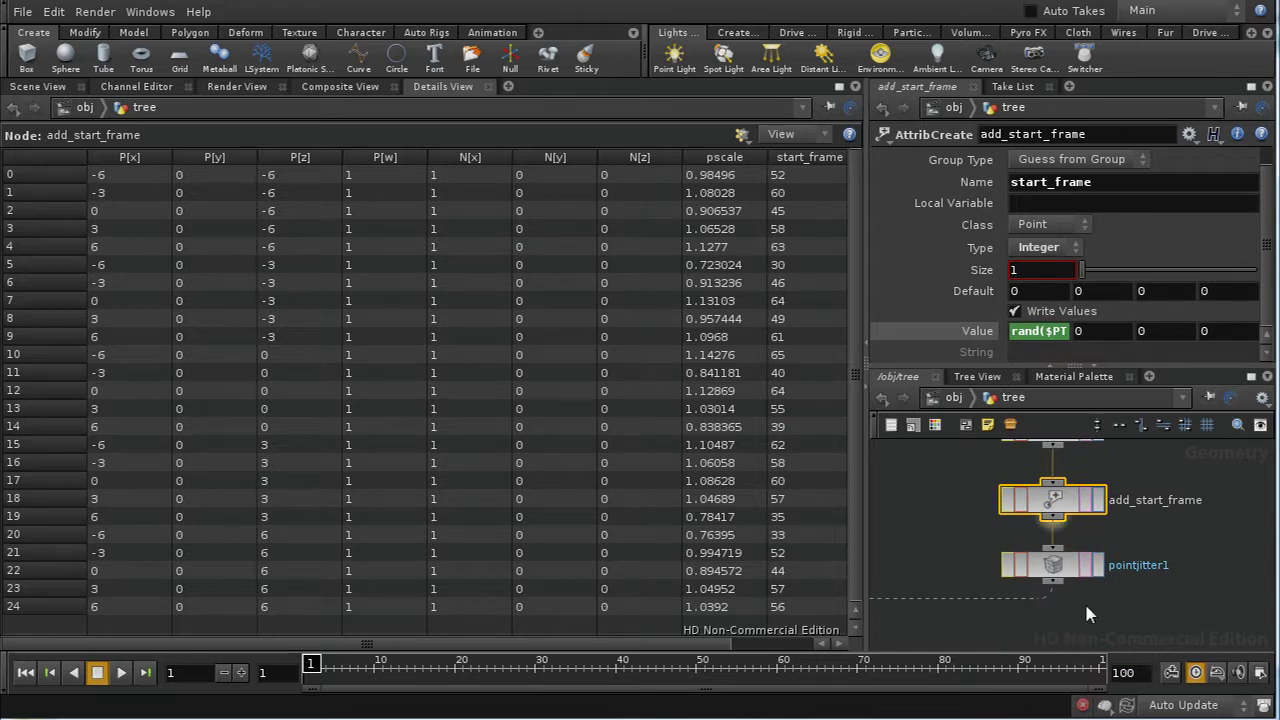
{"action": "middle_click_drag", "start_coordinate": [1141, 522], "coordinate": [1168, 512]}
{"action": "middle_click_drag", "start_coordinate": [943, 580], "coordinate": [1171, 586]}
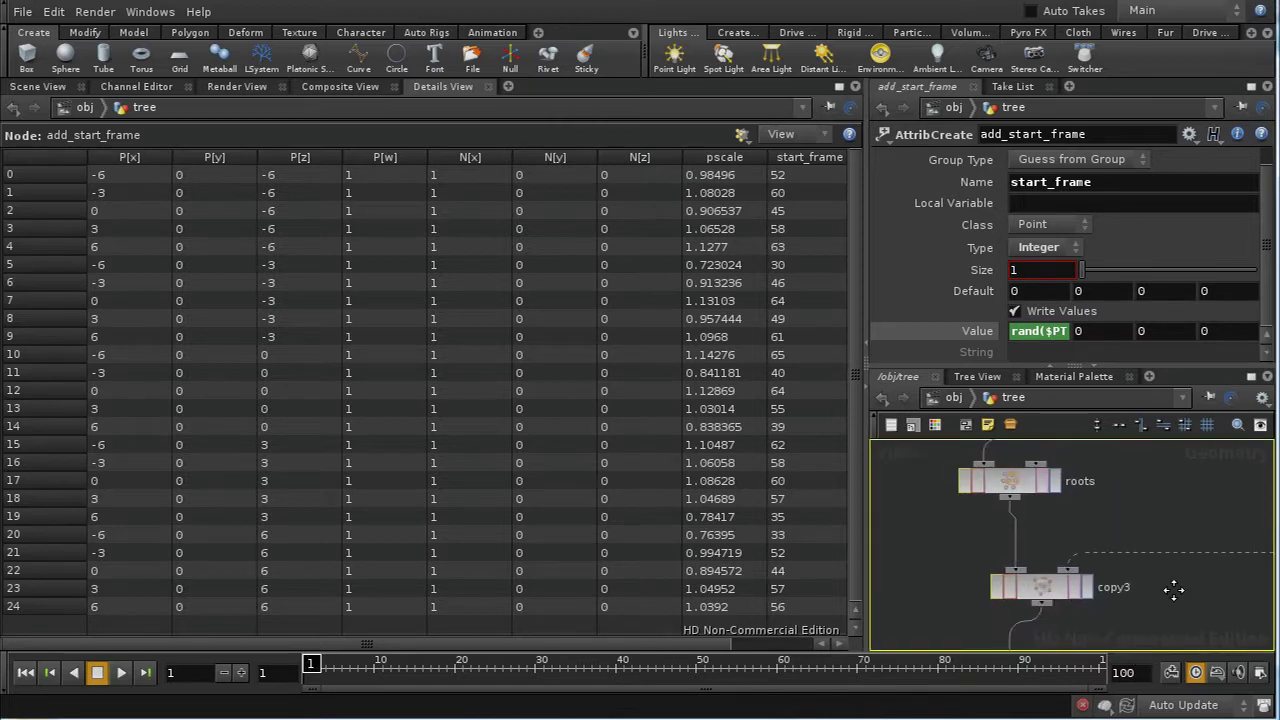
{"action": "left_click", "coordinate": [1034, 578]}
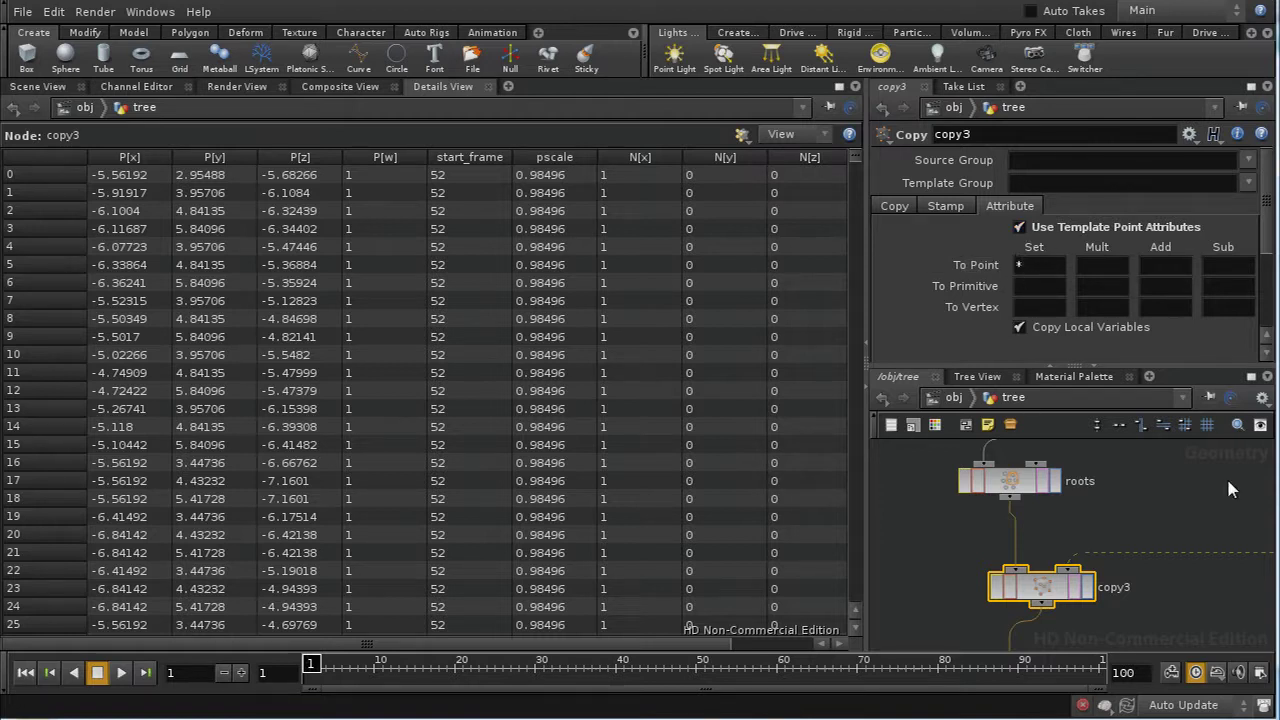
{"action": "middle_click_drag", "start_coordinate": [1195, 512], "coordinate": [1044, 547]}
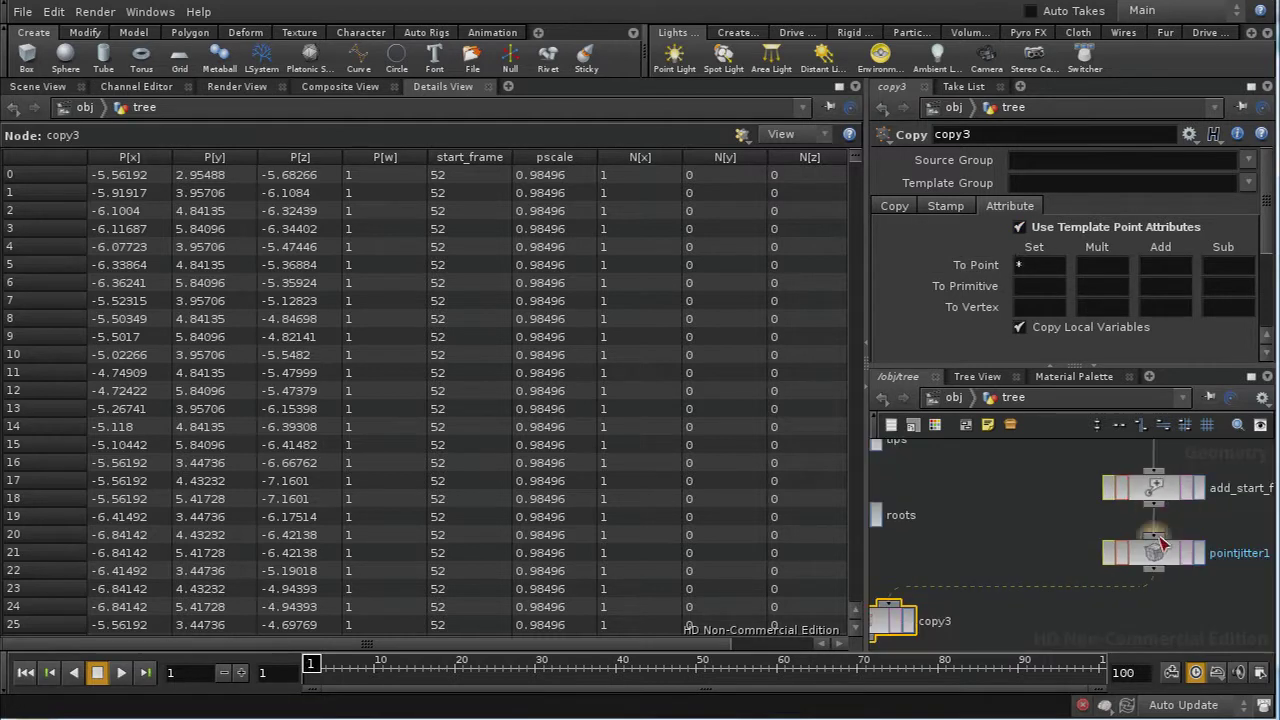
{"action": "middle_click_drag", "start_coordinate": [1089, 457], "coordinate": [1202, 401]}
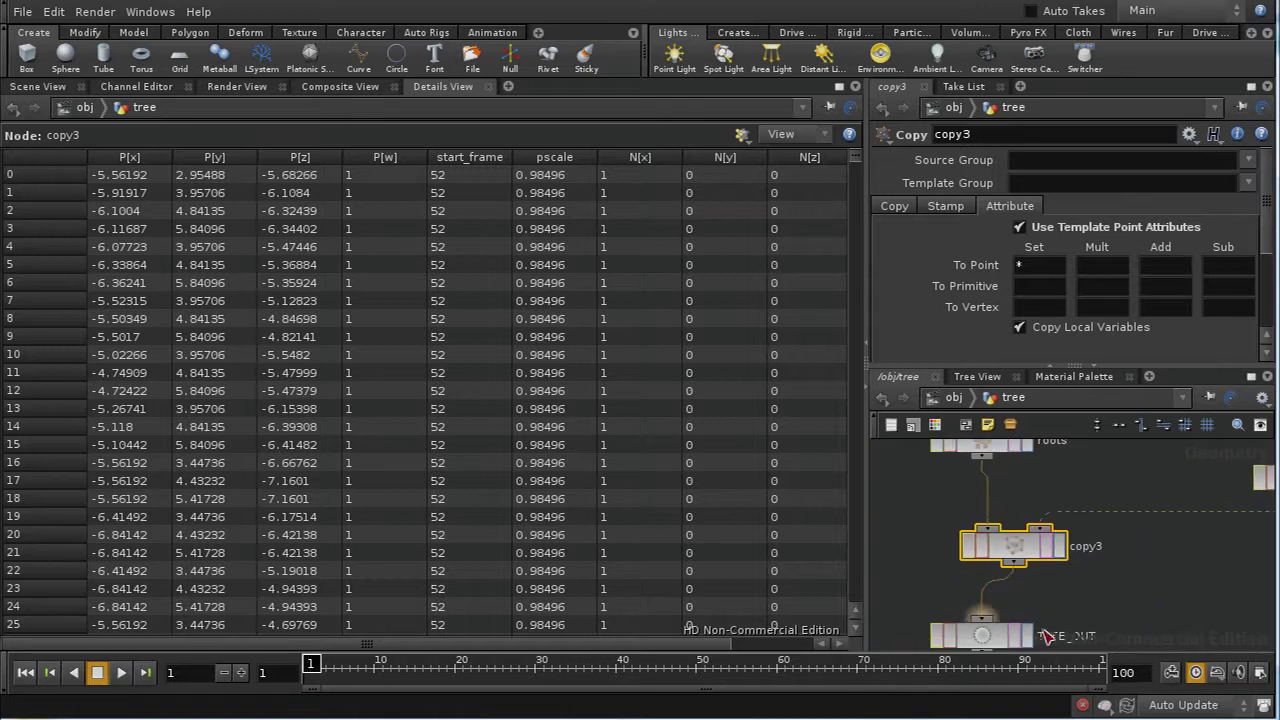
- Return to popnet1 inside falling_spheres and add an Attribute node below transition_group
{"action": "left_click", "coordinate": [953, 397]}
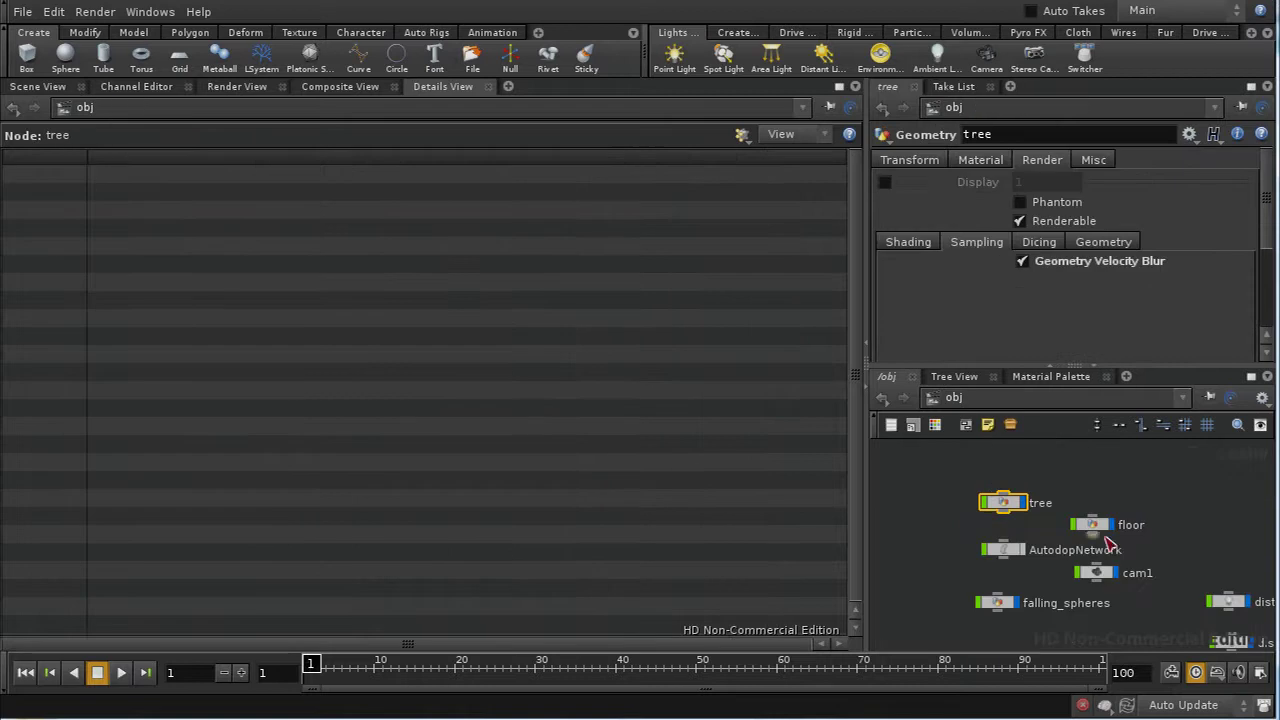
{"action": "double_click", "coordinate": [1001, 603]}
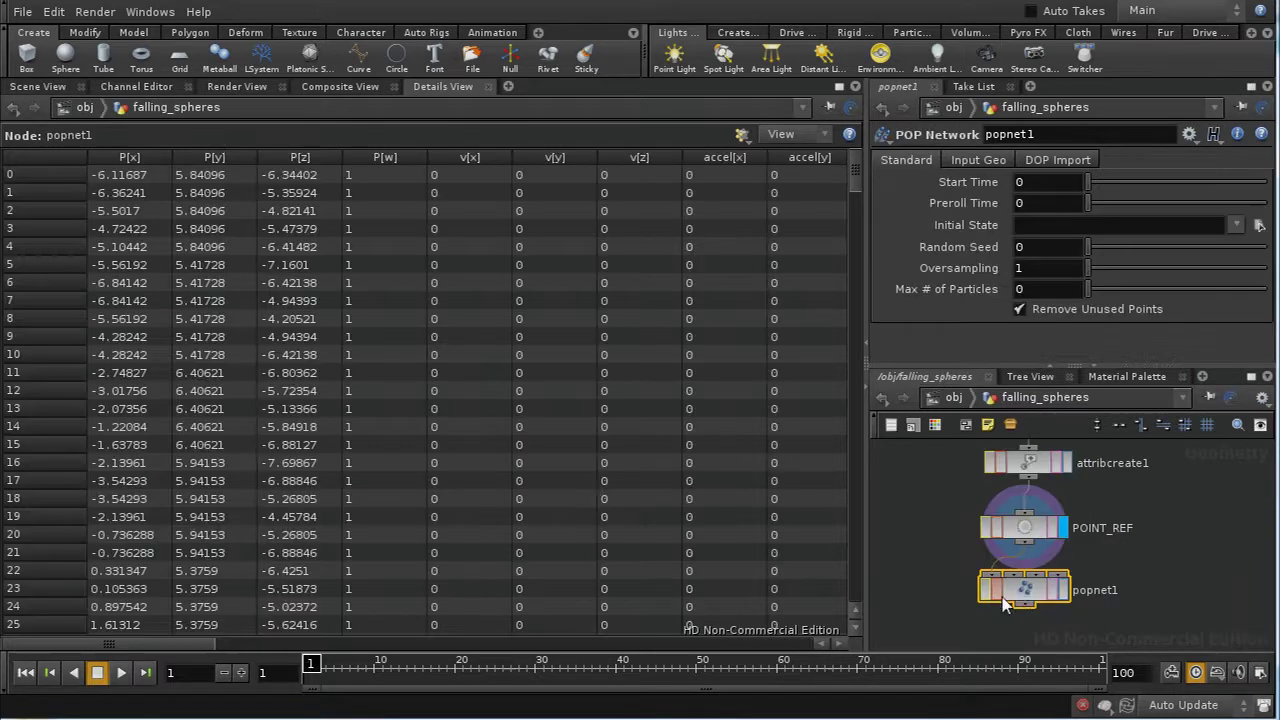
{"action": "double_click", "coordinate": [1028, 594]}
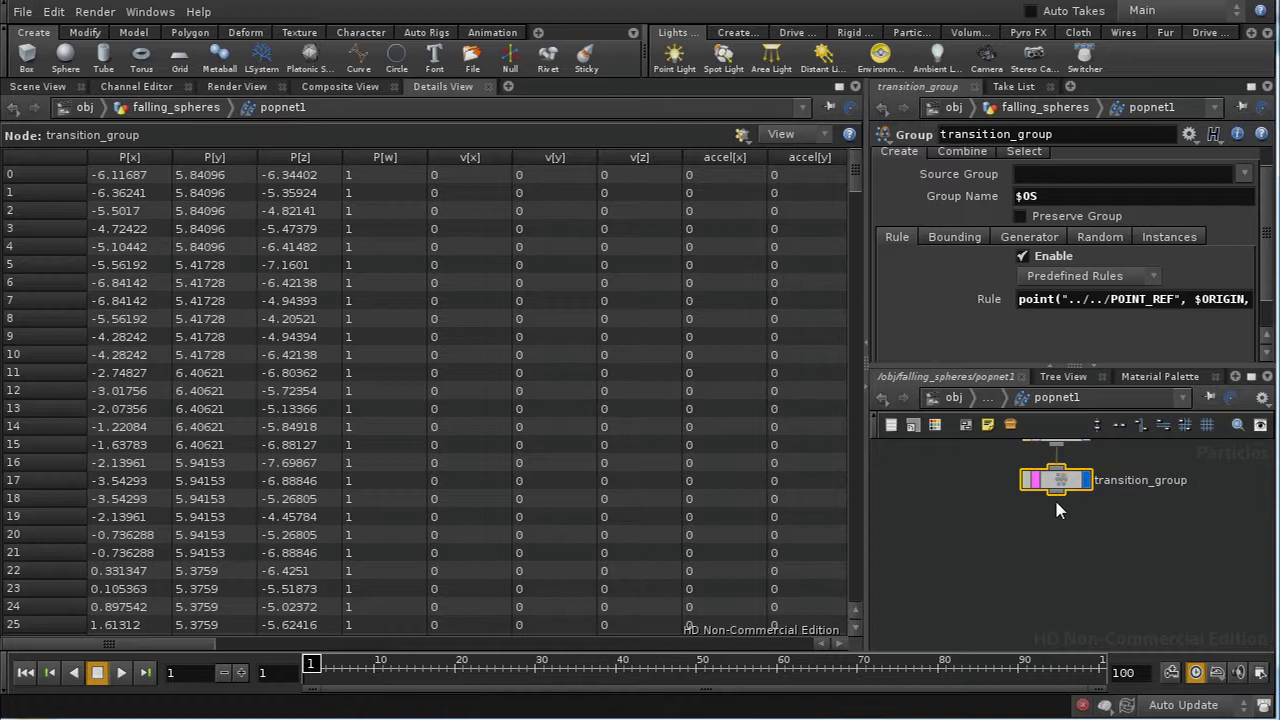
{"action": "key", "text": "Tab"}
{"action": "mouse_move", "coordinate": [1080, 507]}
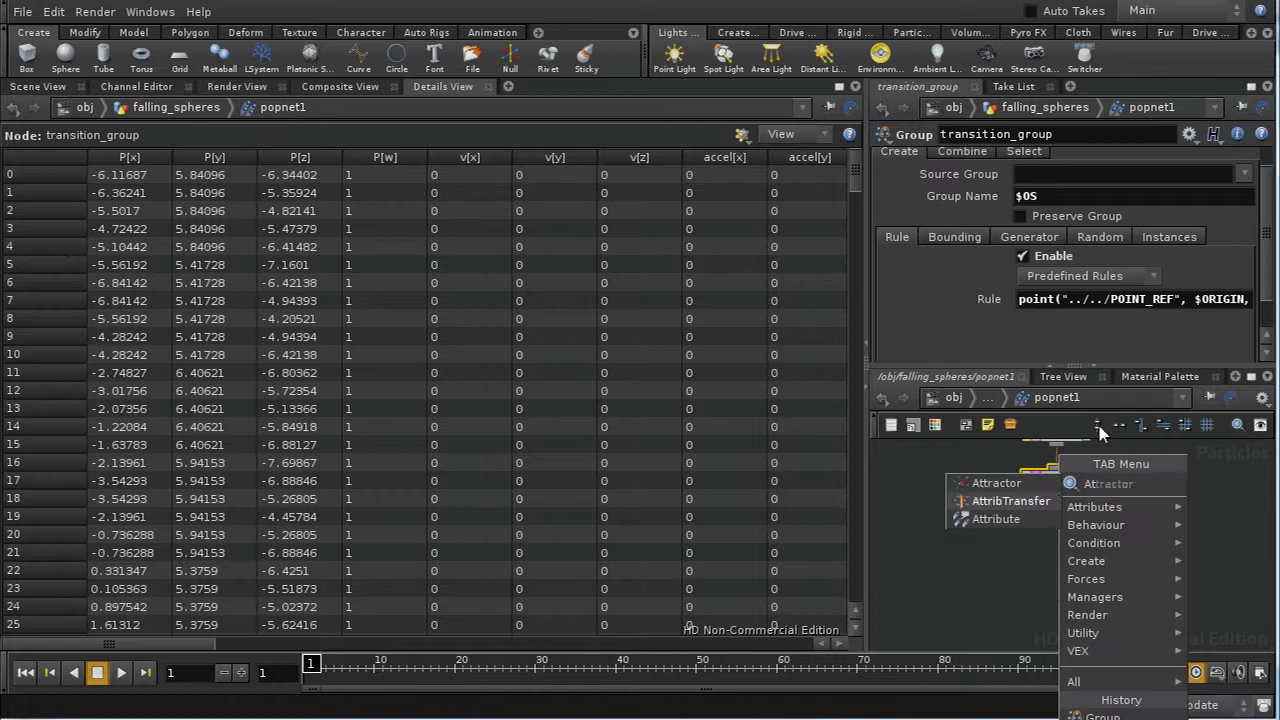
{"action": "left_click", "coordinate": [1032, 519]}
{"action": "left_click", "coordinate": [1045, 538]}
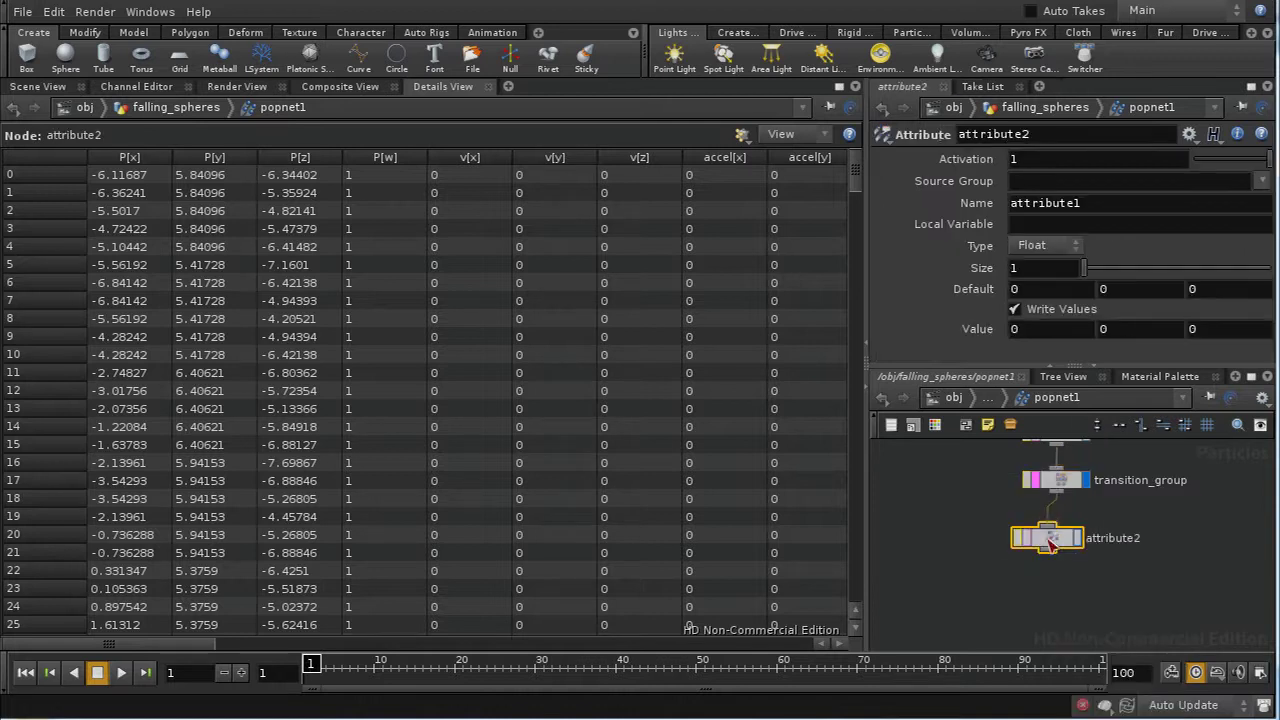
- Make the new Attribute node target the init attribute, with transition_group as its source group
{"action": "double_click", "coordinate": [1124, 205]}
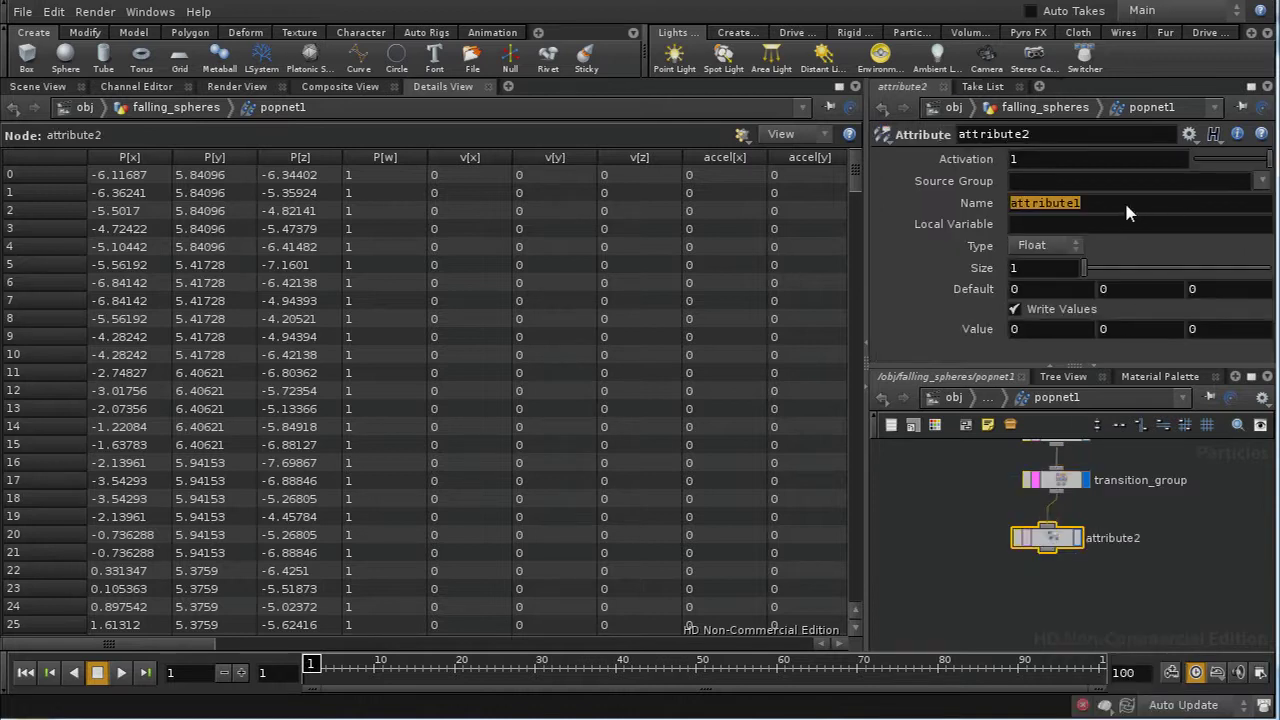
{"action": "type", "text": "init"}
{"action": "key", "text": "Return"}
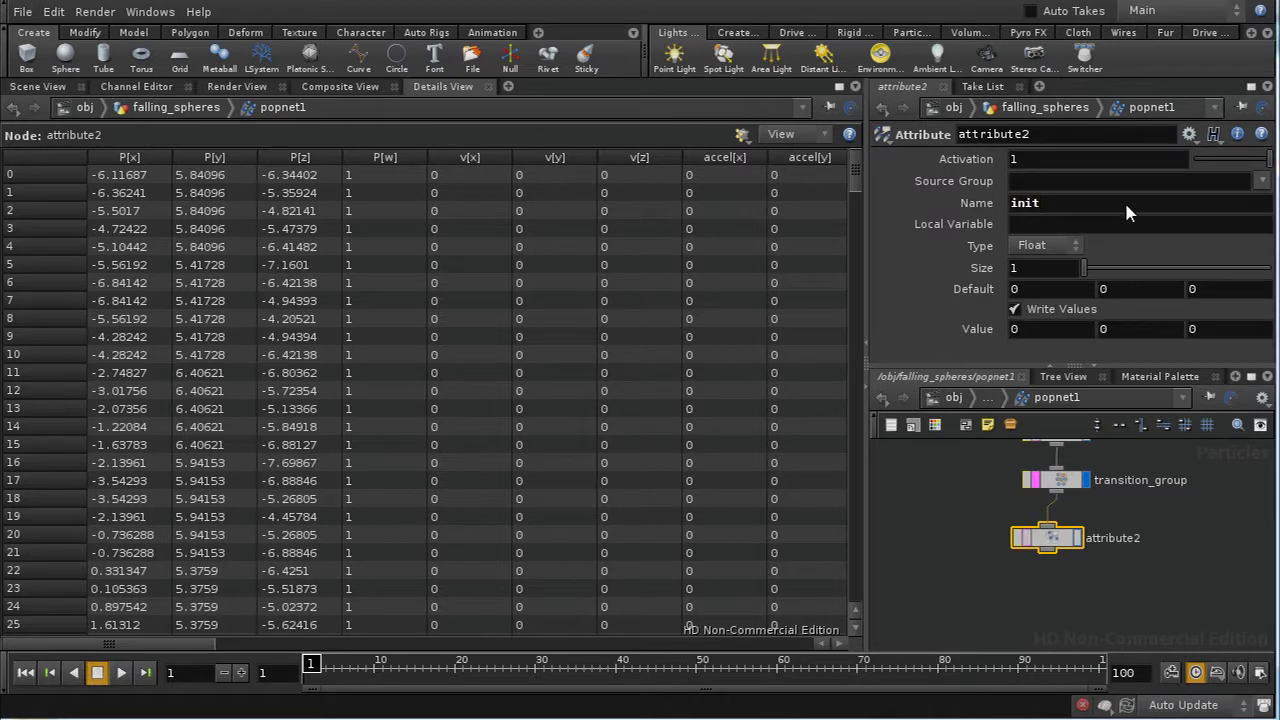
{"action": "left_click", "coordinate": [1261, 180]}
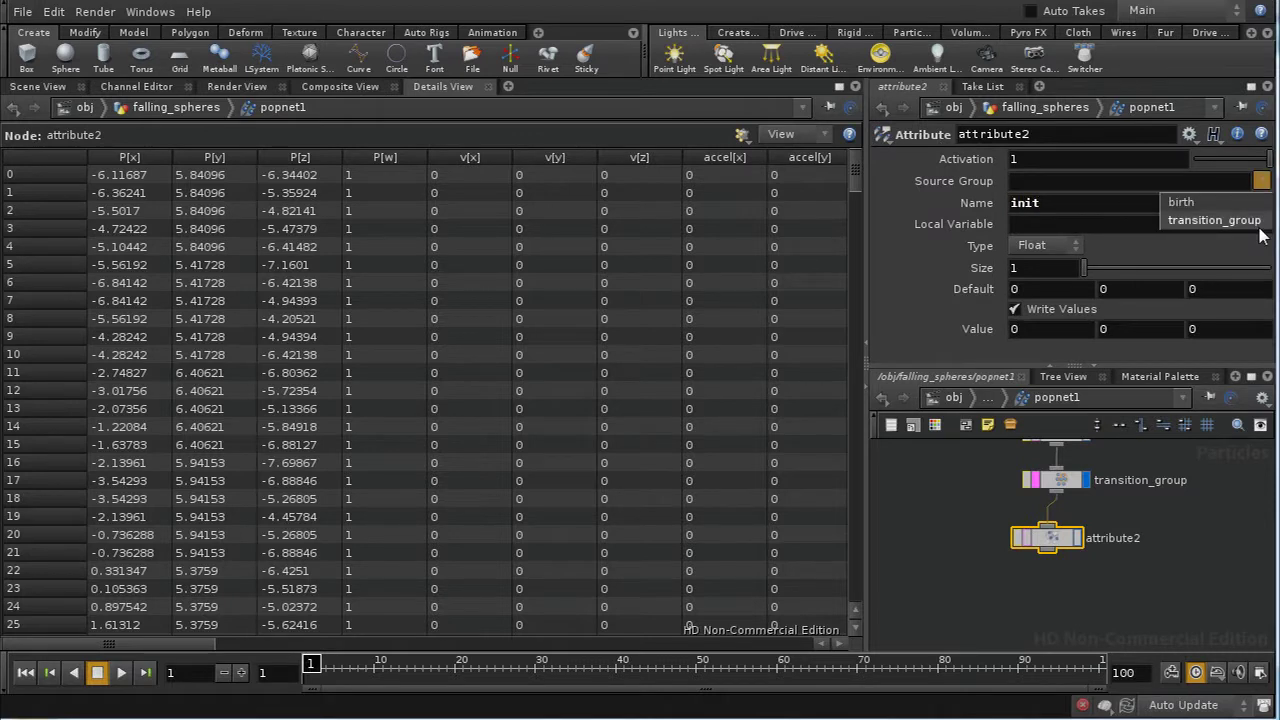
{"action": "left_click", "coordinate": [1258, 222]}
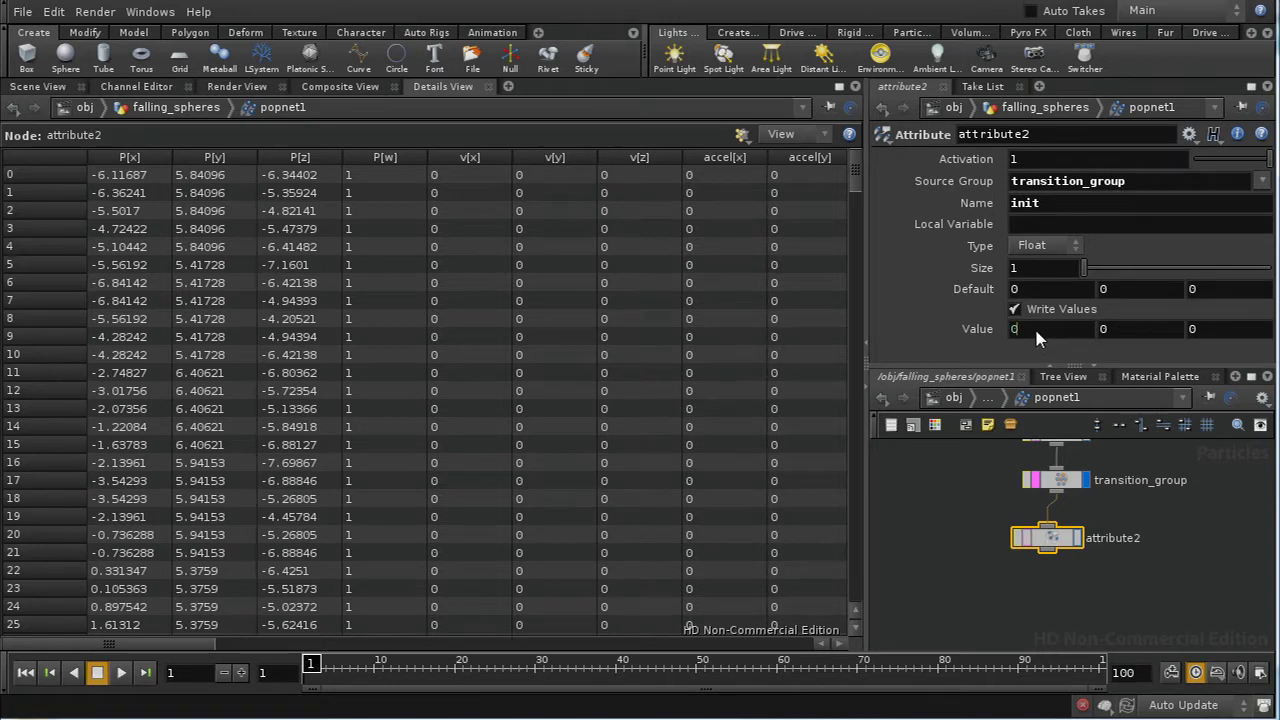
- Rename the Attribute node to zero_init and align it straight below transition_group with its display flag on
{"action": "double_click", "coordinate": [1030, 134]}
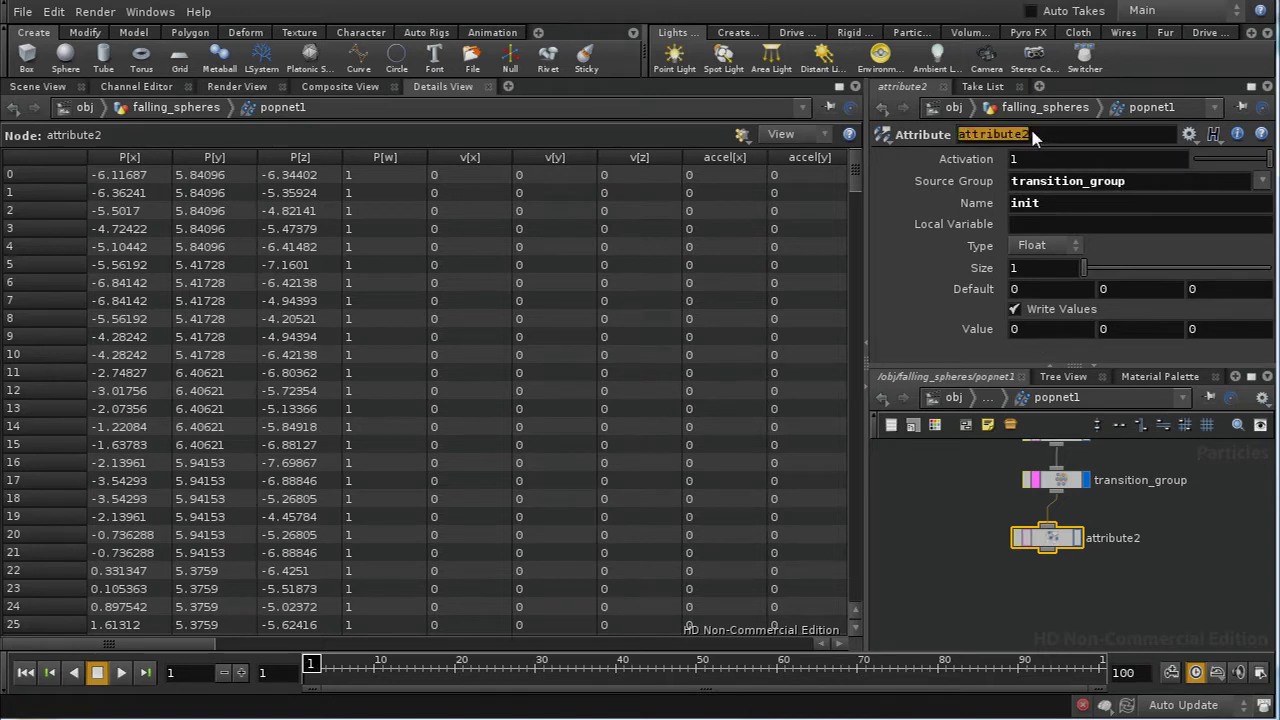
{"action": "type", "text": "zero_init"}
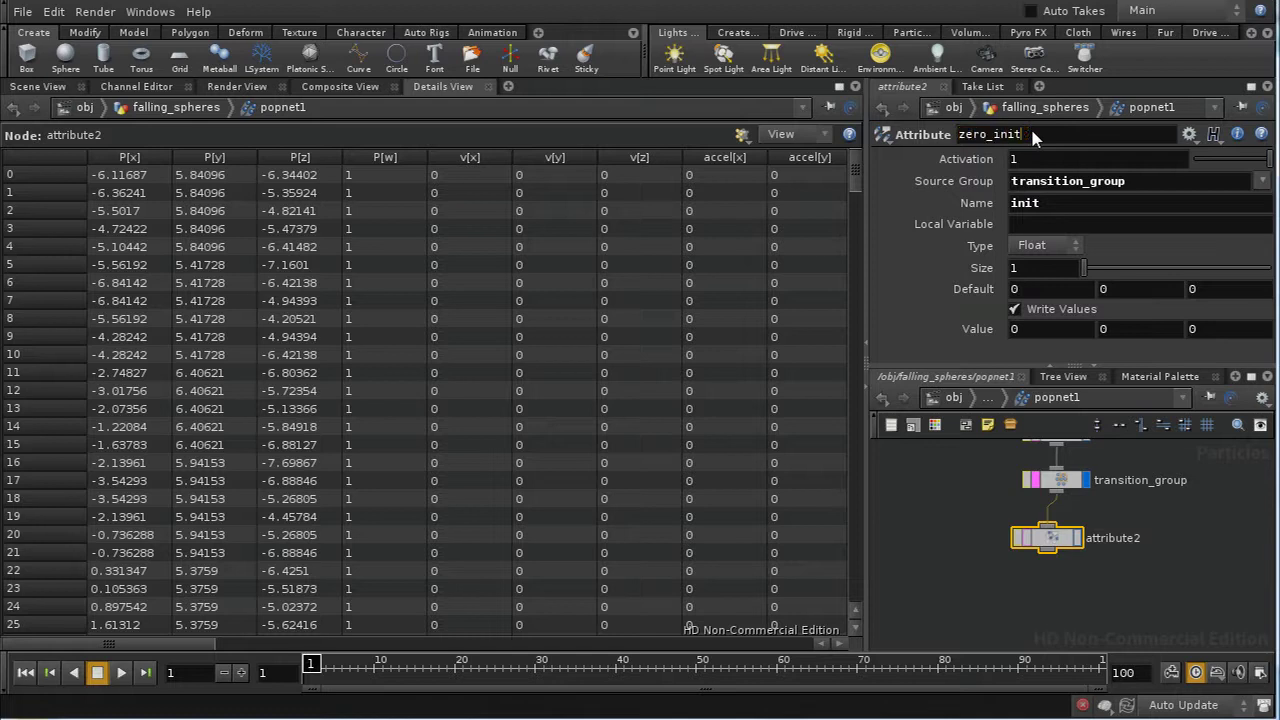
{"action": "key", "text": "Return"}
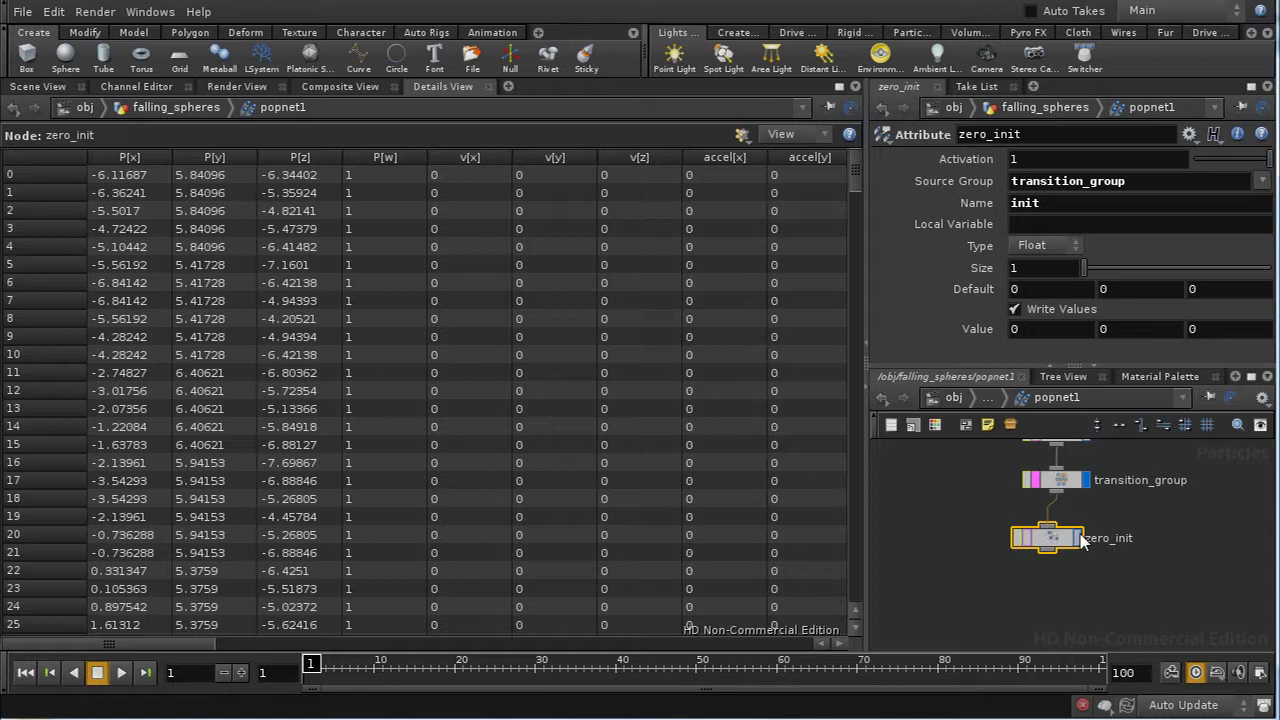
{"action": "left_click_drag", "start_coordinate": [1052, 538], "coordinate": [1062, 540]}
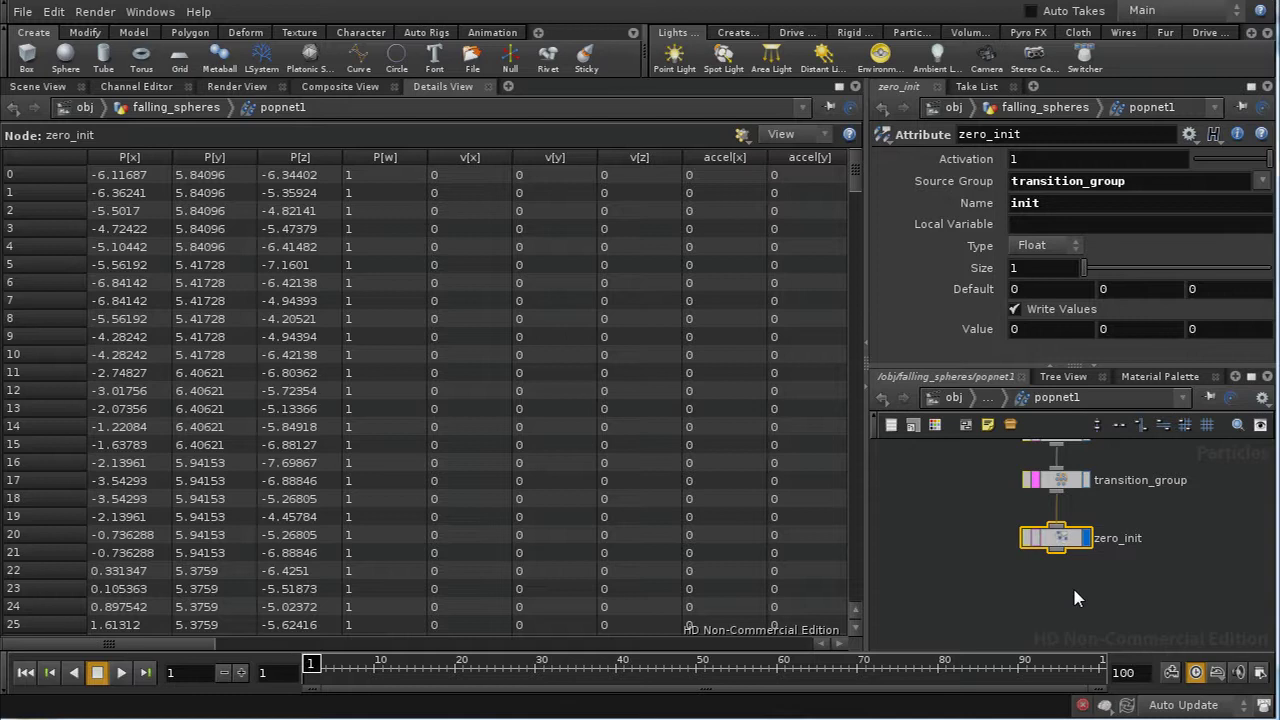
- Add a Group node below zero_init and rename the node init_group
{"action": "key", "text": "Tab"}
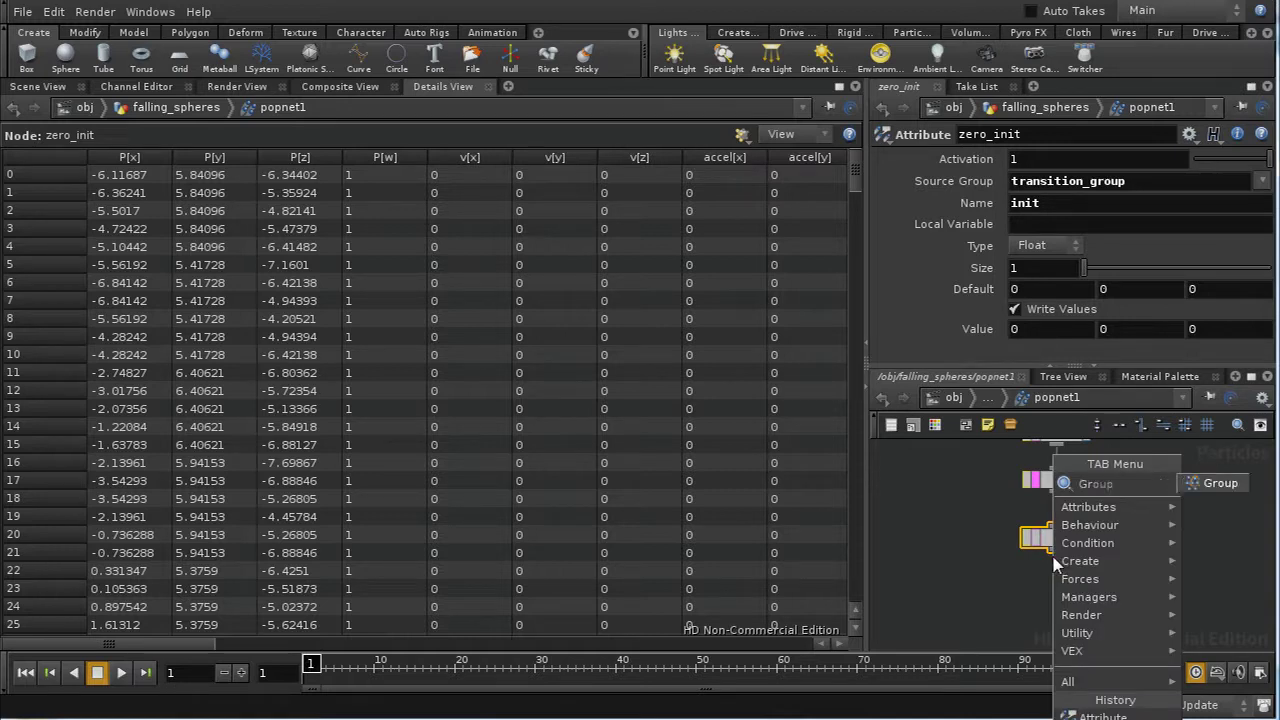
{"action": "key", "text": "Escape"}
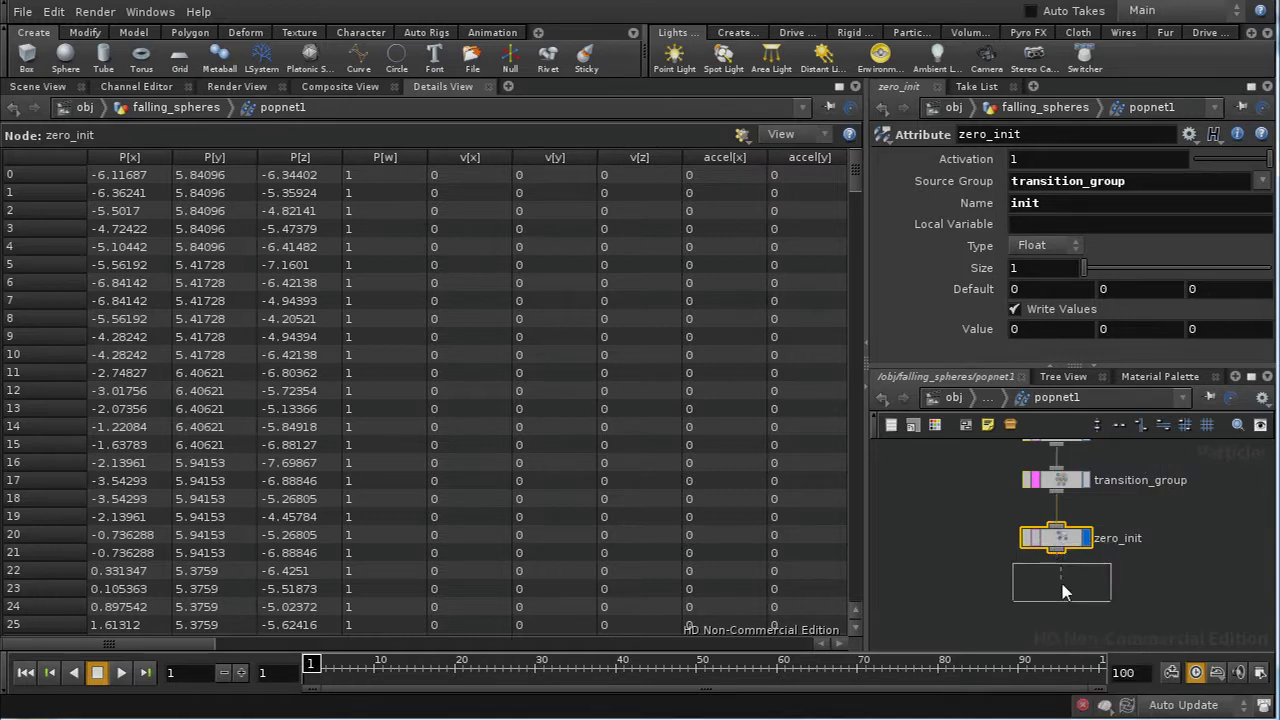
{"action": "left_click", "coordinate": [1066, 583]}
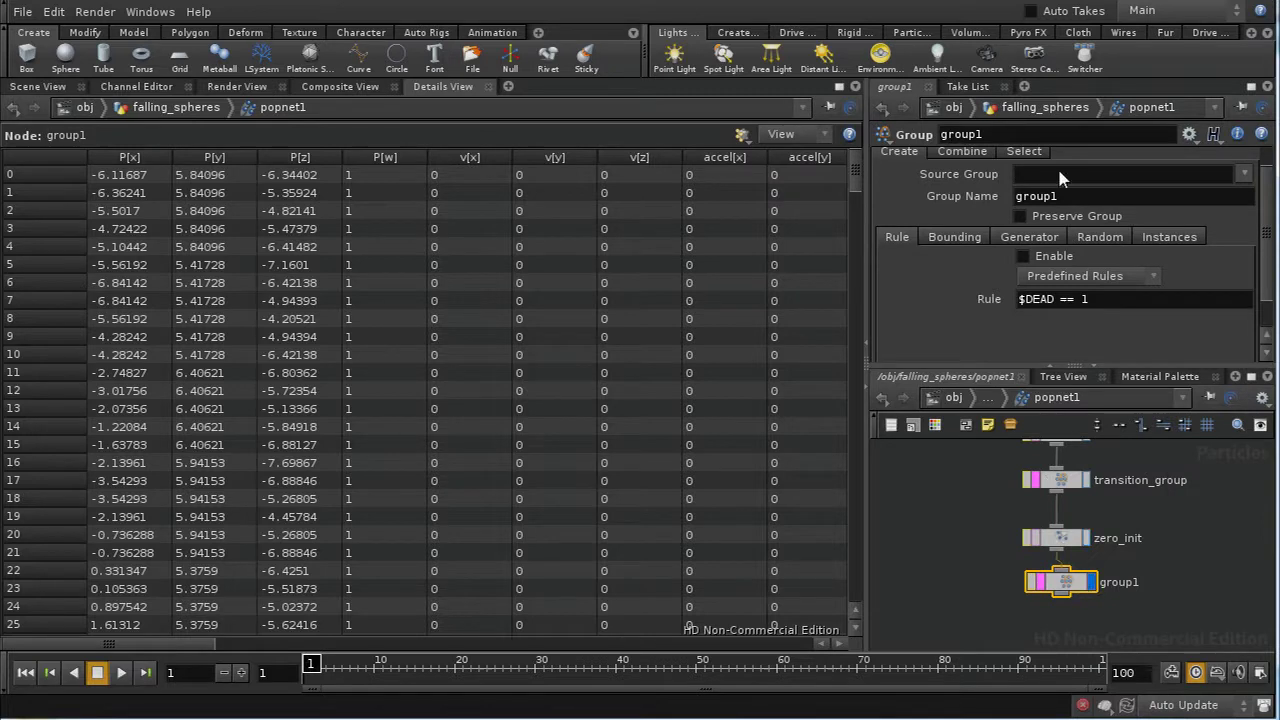
{"action": "double_click", "coordinate": [998, 135]}
{"action": "type", "text": "init_"}
{"action": "key", "text": "Return"}
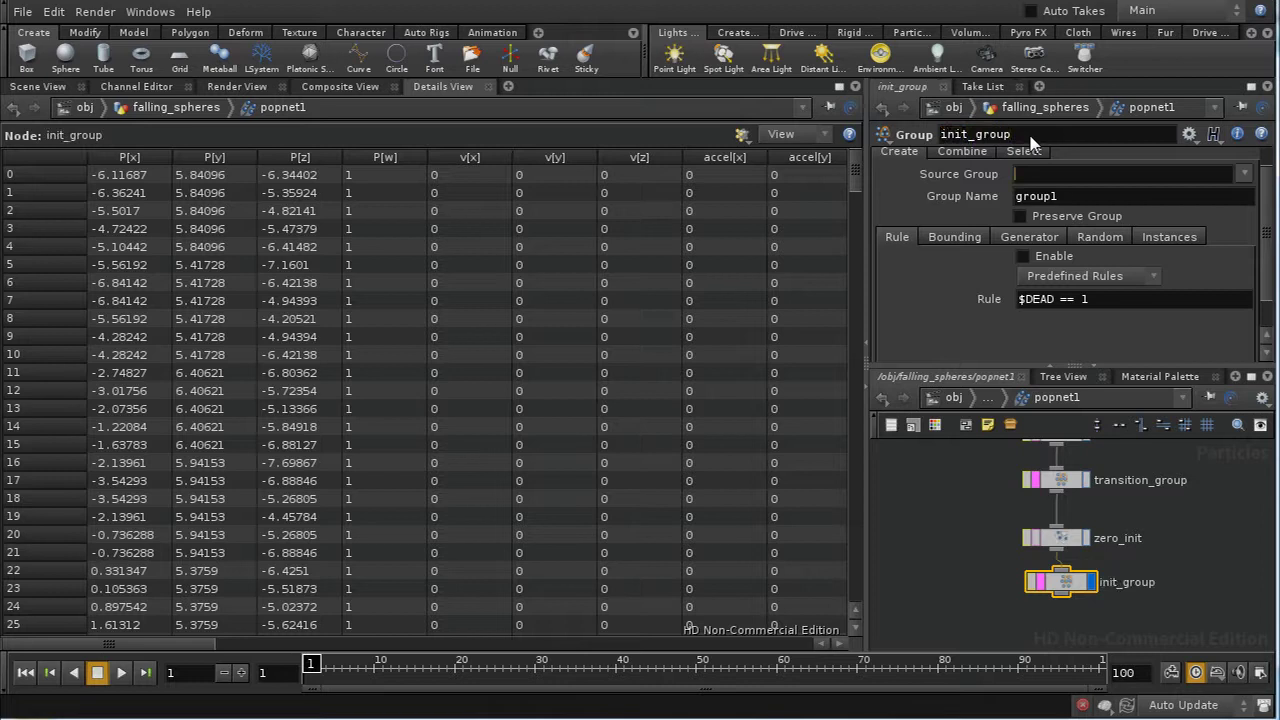
- Set init_group's group name to $OS and enable its rule as $INIT == 1
{"action": "key", "text": "Tab"}
{"action": "type", "text": "$OS"}
{"action": "left_click_drag", "start_coordinate": [1052, 303], "coordinate": [970, 313]}
{"action": "key", "text": "BackSpace"}
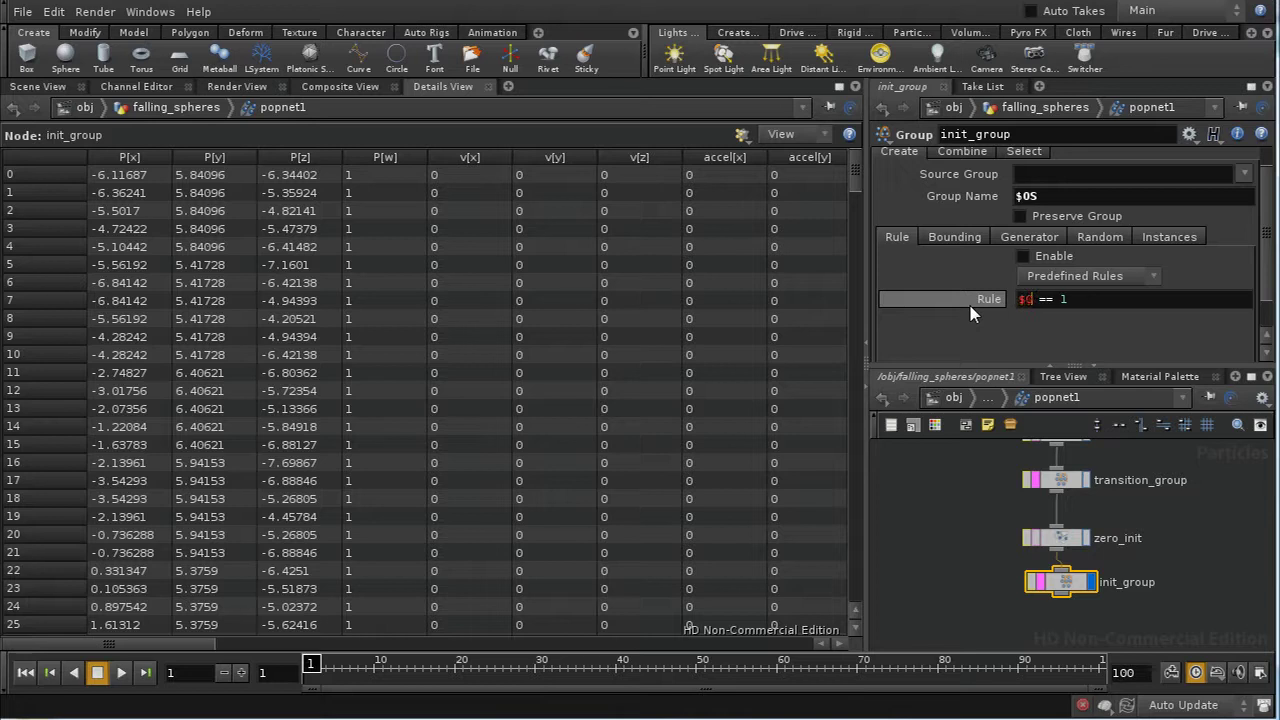
{"action": "type", "text": "$IN"}
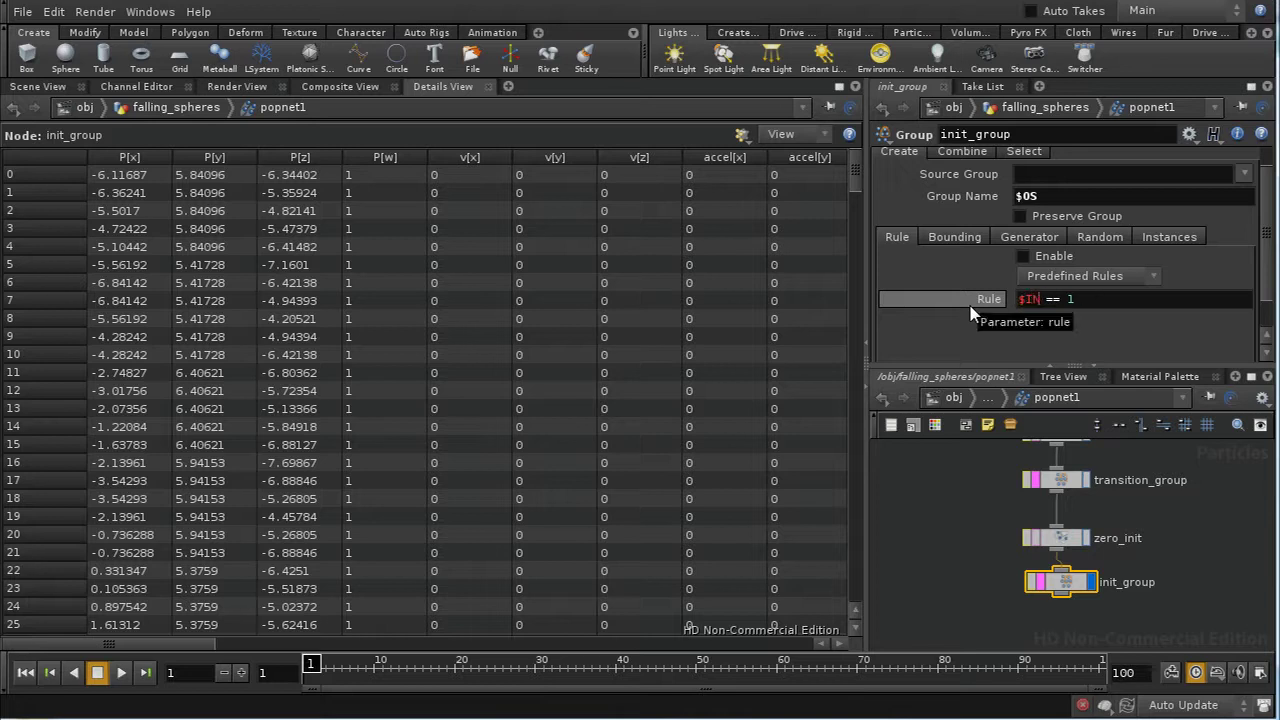
{"action": "type", "text": "IT"}
{"action": "key", "text": "Return"}
{"action": "left_click", "coordinate": [1024, 257]}
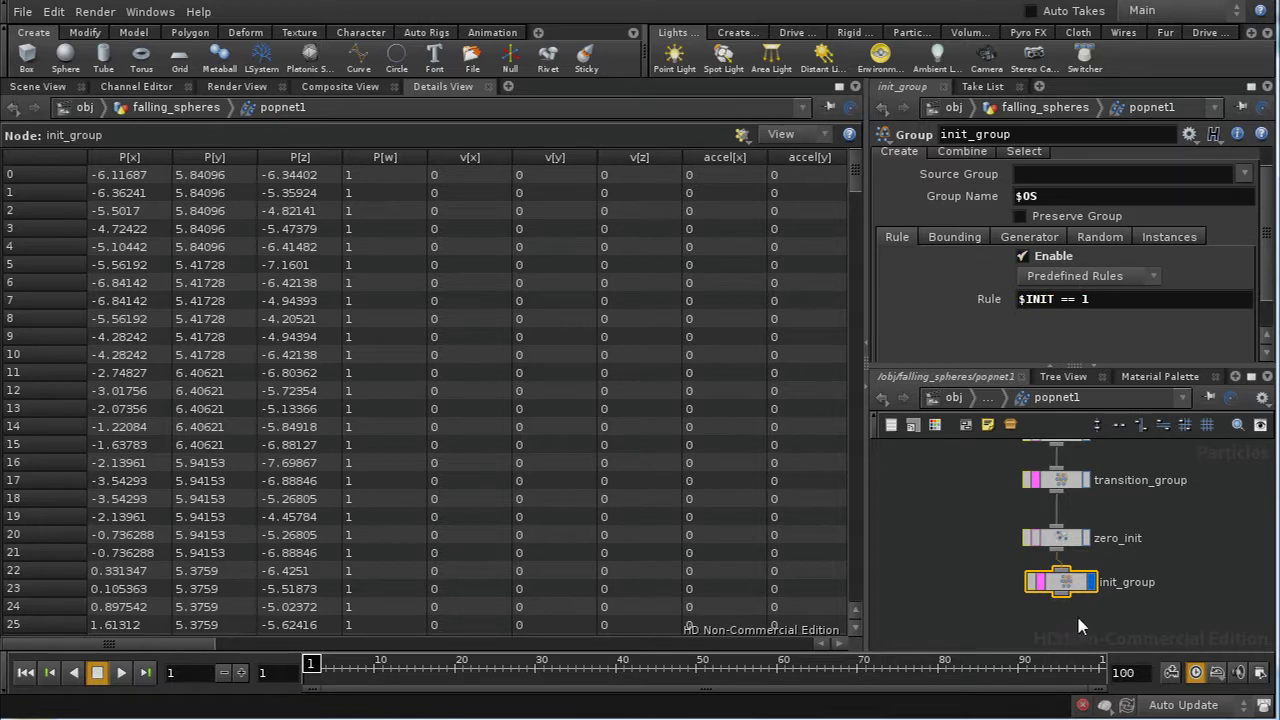
- Add another Group node below init_group, rename it free_group and set its group name to $OS
{"action": "middle_click_drag", "start_coordinate": [1090, 635], "coordinate": [1045, 545]}
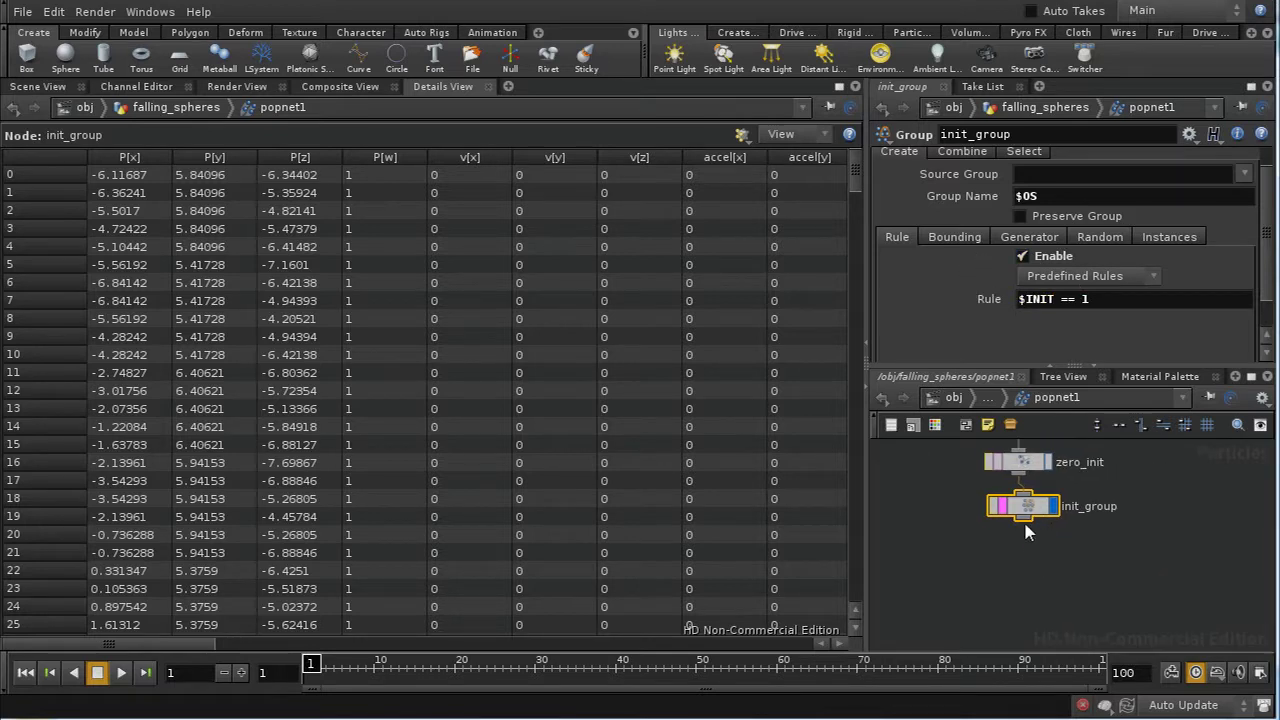
{"action": "key", "text": "Tab"}
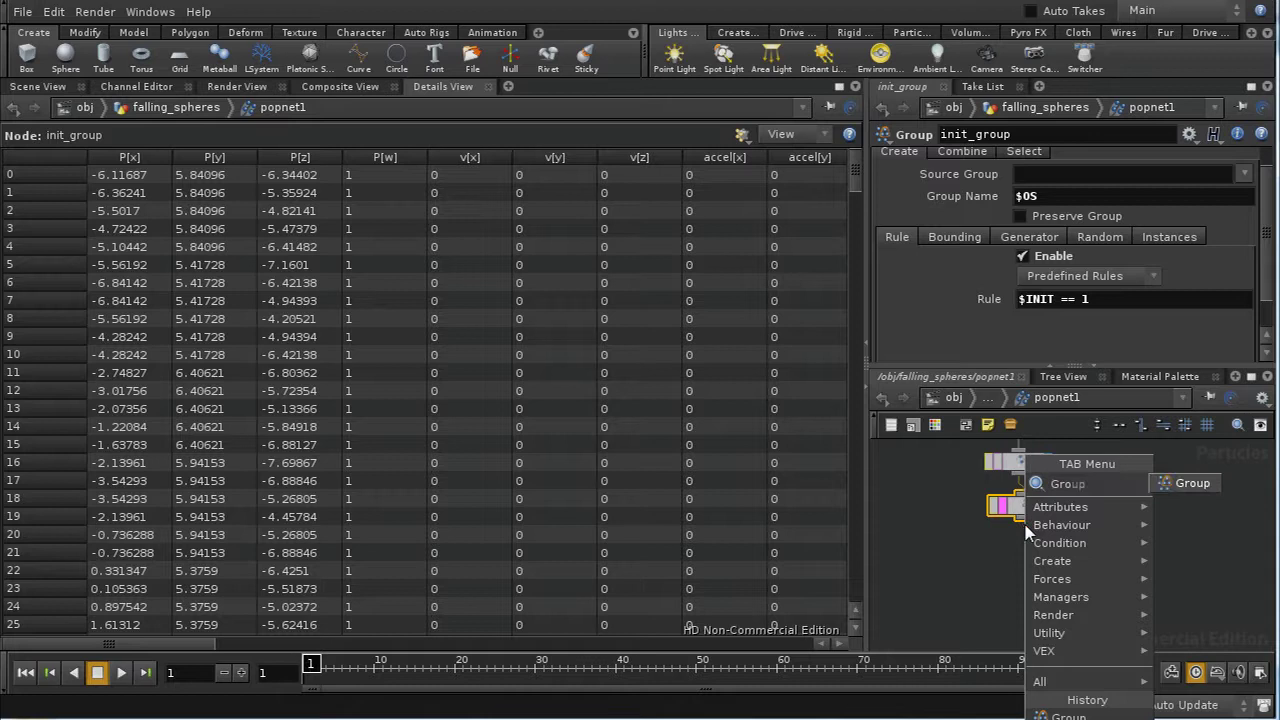
{"action": "left_click", "coordinate": [1186, 484]}
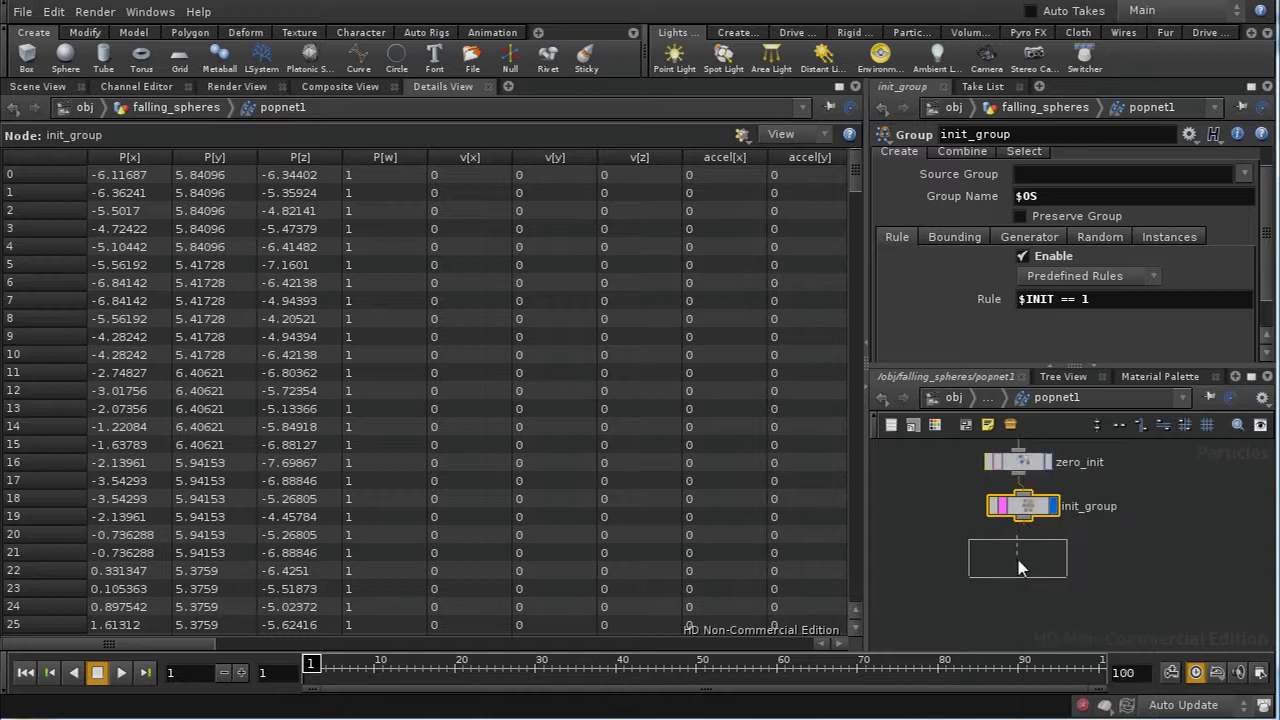
{"action": "left_click", "coordinate": [1018, 568]}
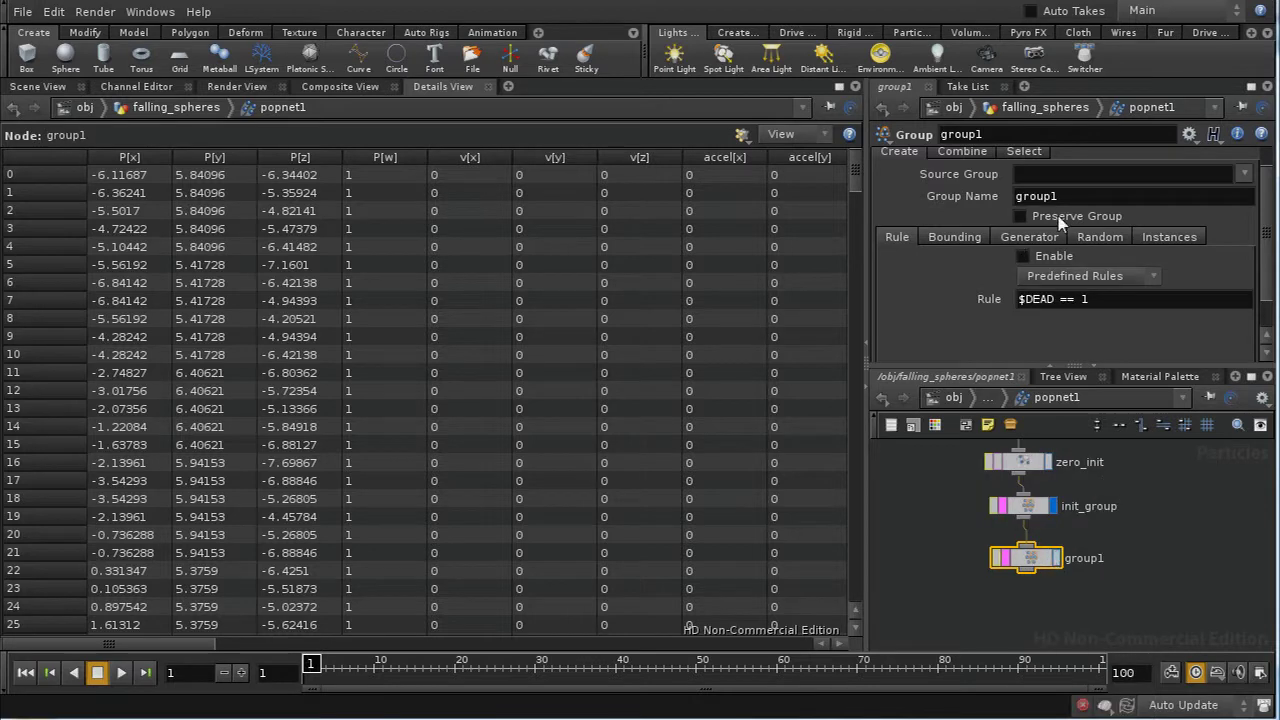
{"action": "double_click", "coordinate": [962, 134]}
{"action": "type", "text": "free_group"}
{"action": "key", "text": "Return"}
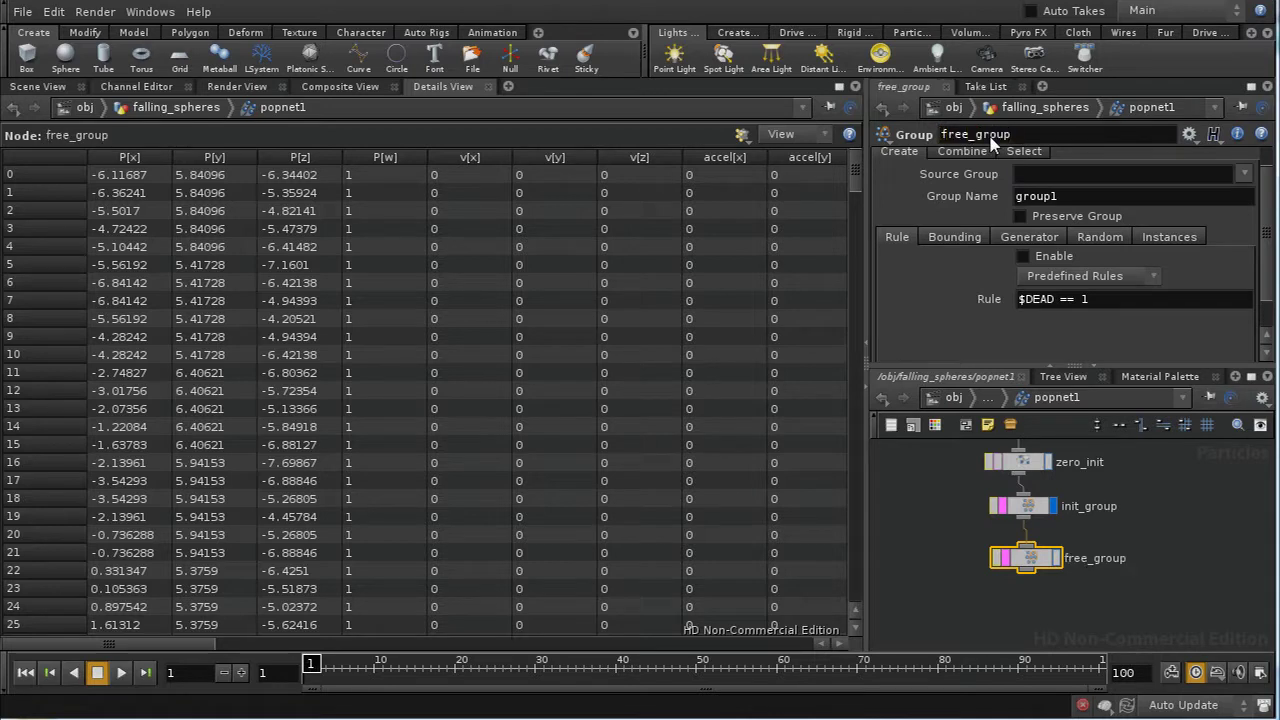
{"action": "double_click", "coordinate": [1062, 198]}
{"action": "type", "text": "$OS"}
- Define free_group as the inverse of init_group by combining groups, and turn on the free_group node's display flag
{"action": "scroll", "coordinate": [1270, 218], "scroll_direction": "up", "scroll_amount": 1}
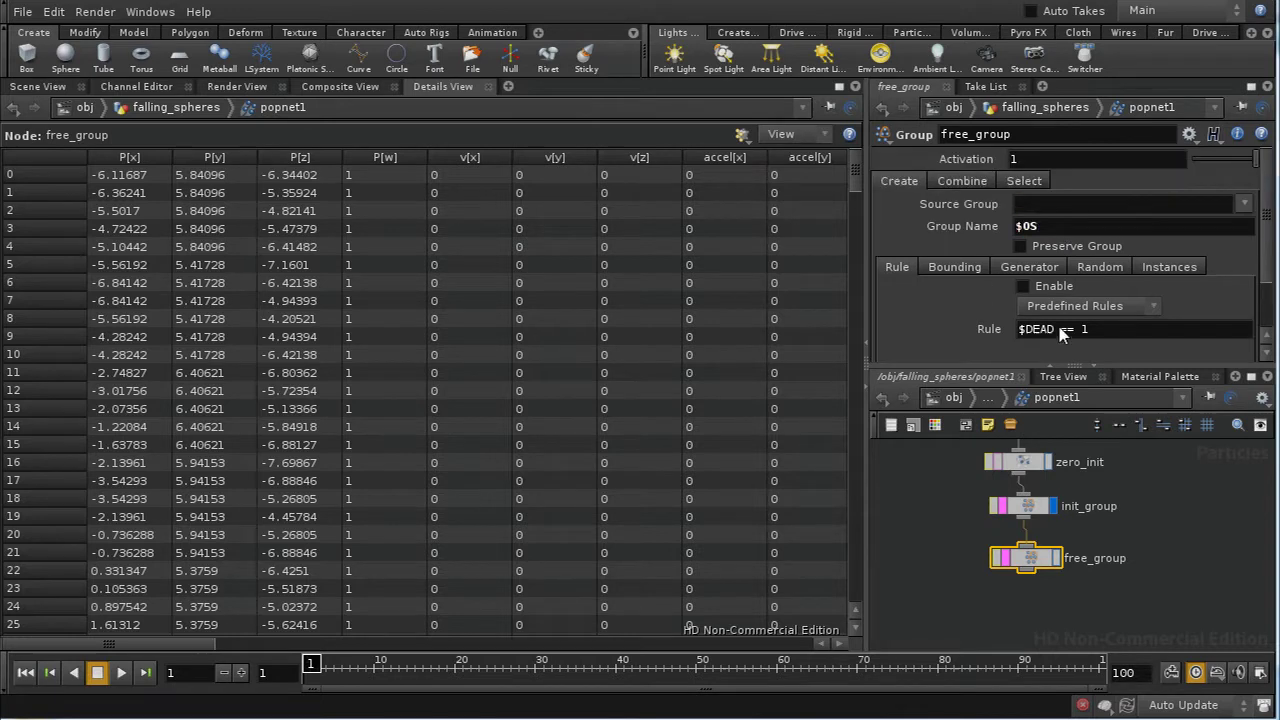
{"action": "left_click", "coordinate": [979, 187]}
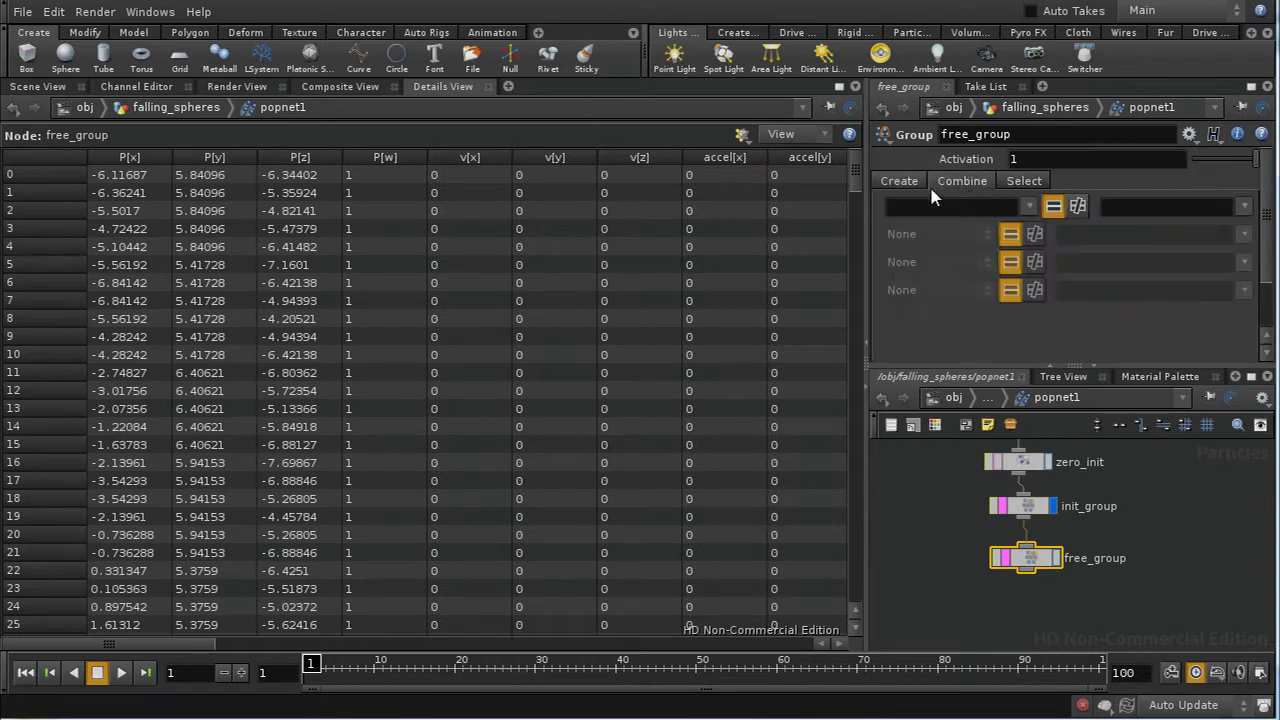
{"action": "left_click", "coordinate": [1030, 207]}
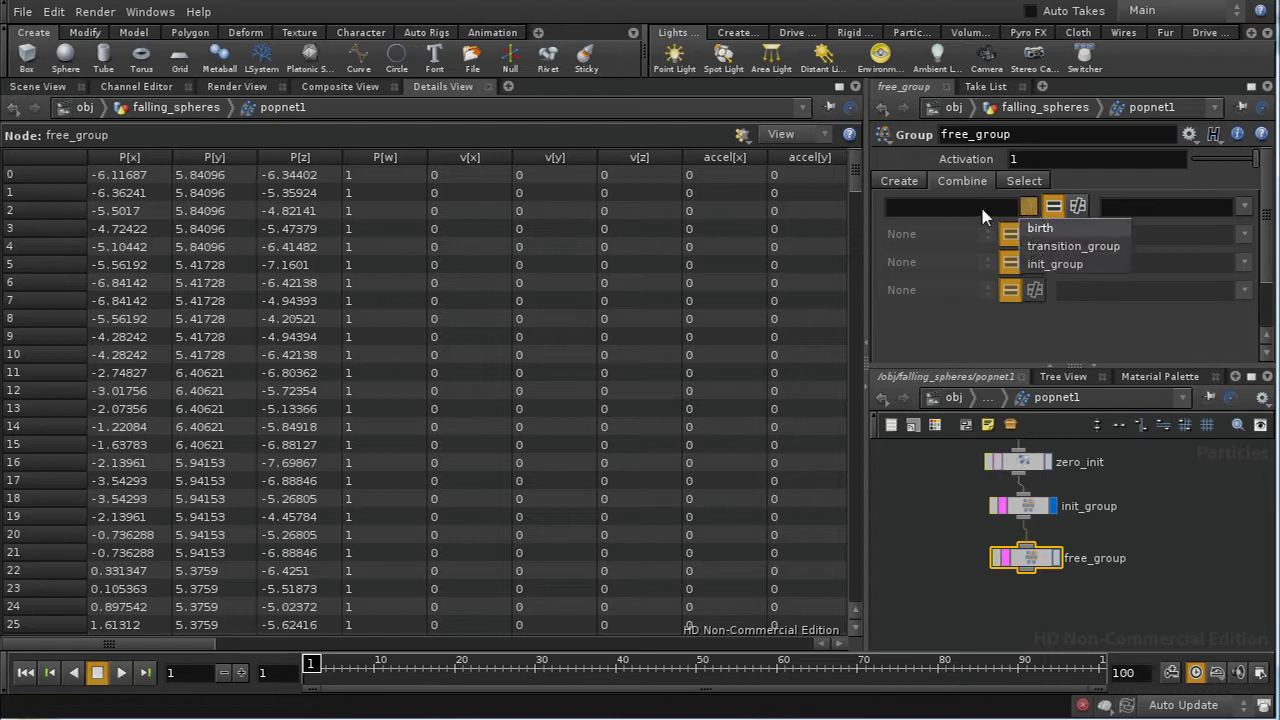
{"action": "left_click", "coordinate": [982, 211]}
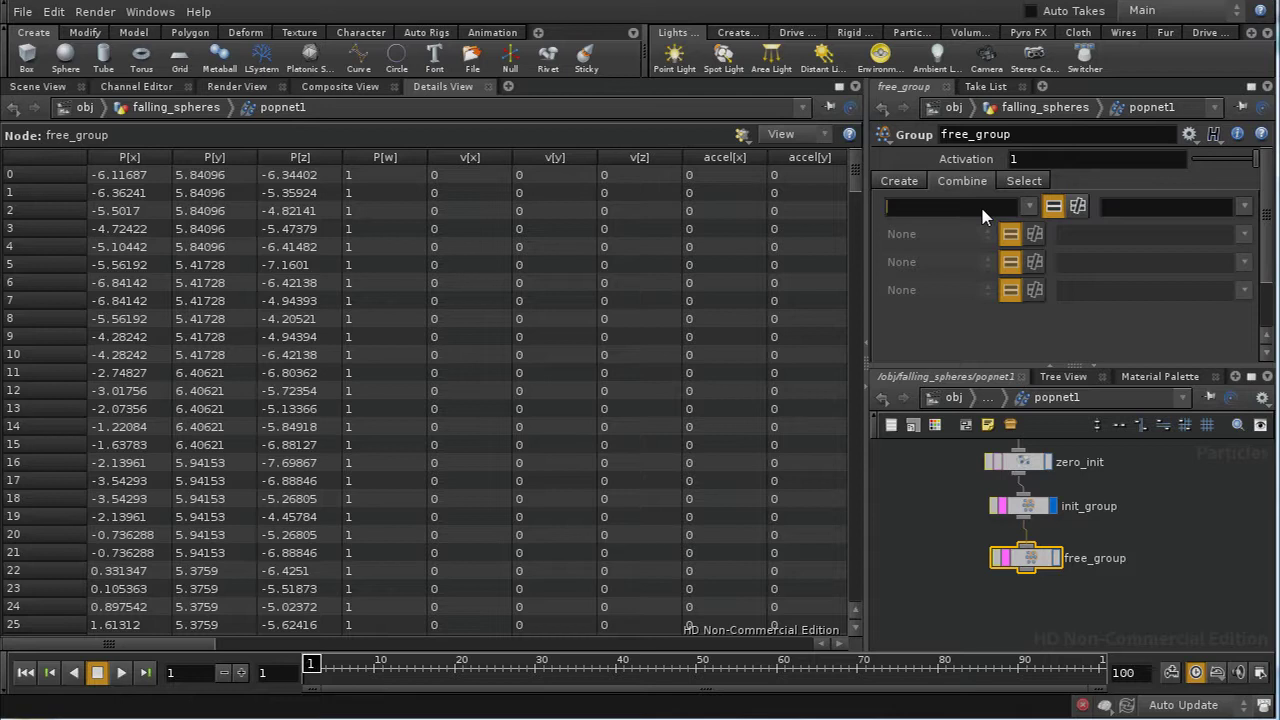
{"action": "type", "text": "free_group"}
{"action": "left_click", "coordinate": [1078, 206]}
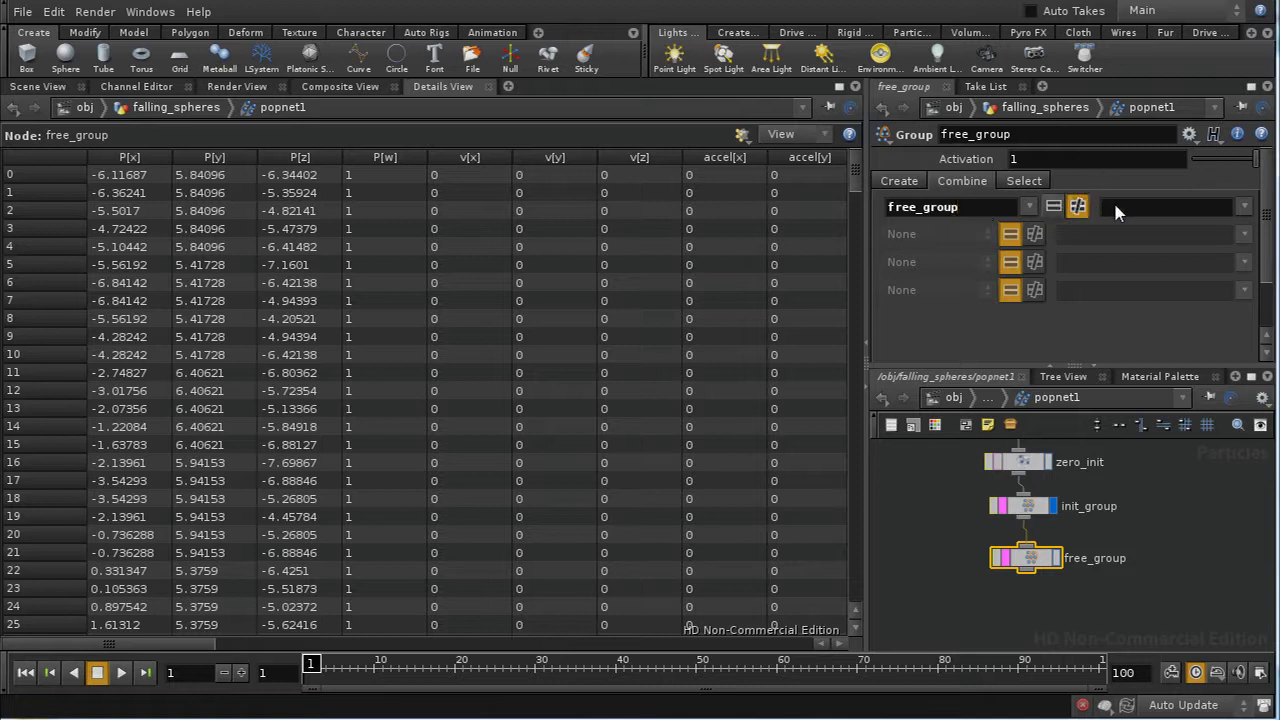
{"action": "left_click", "coordinate": [1243, 206]}
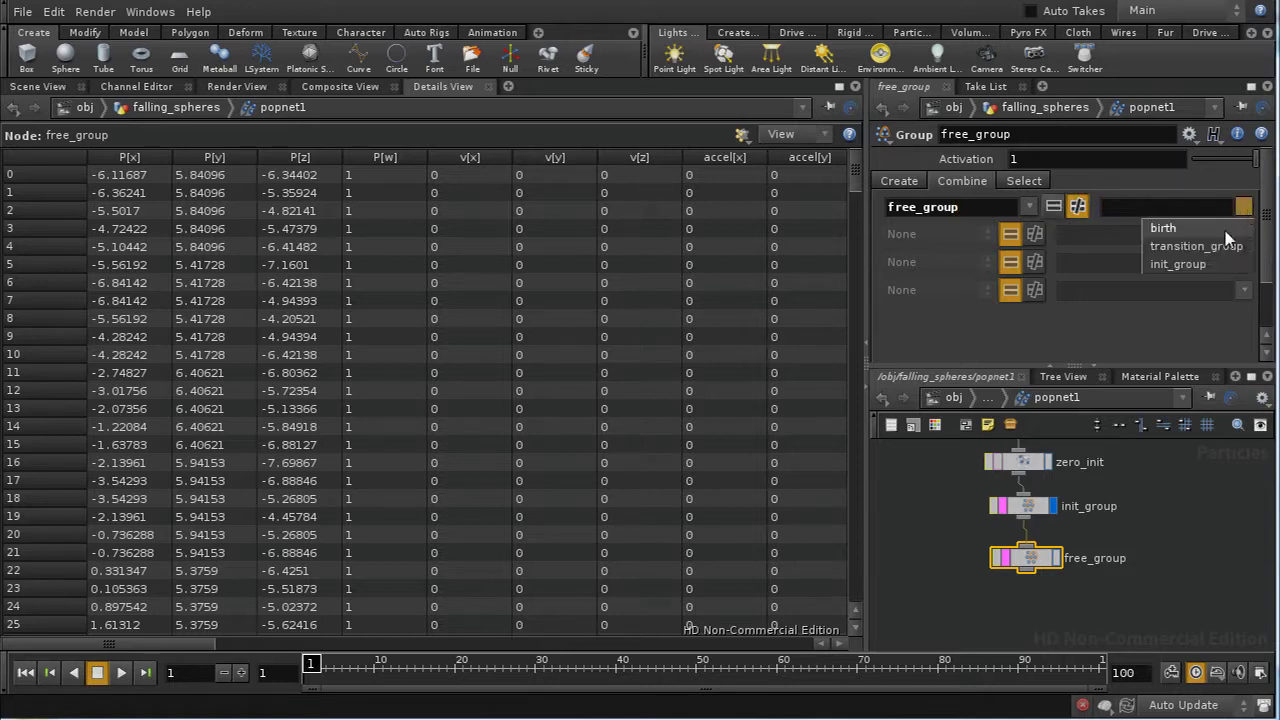
{"action": "left_click", "coordinate": [1208, 263]}
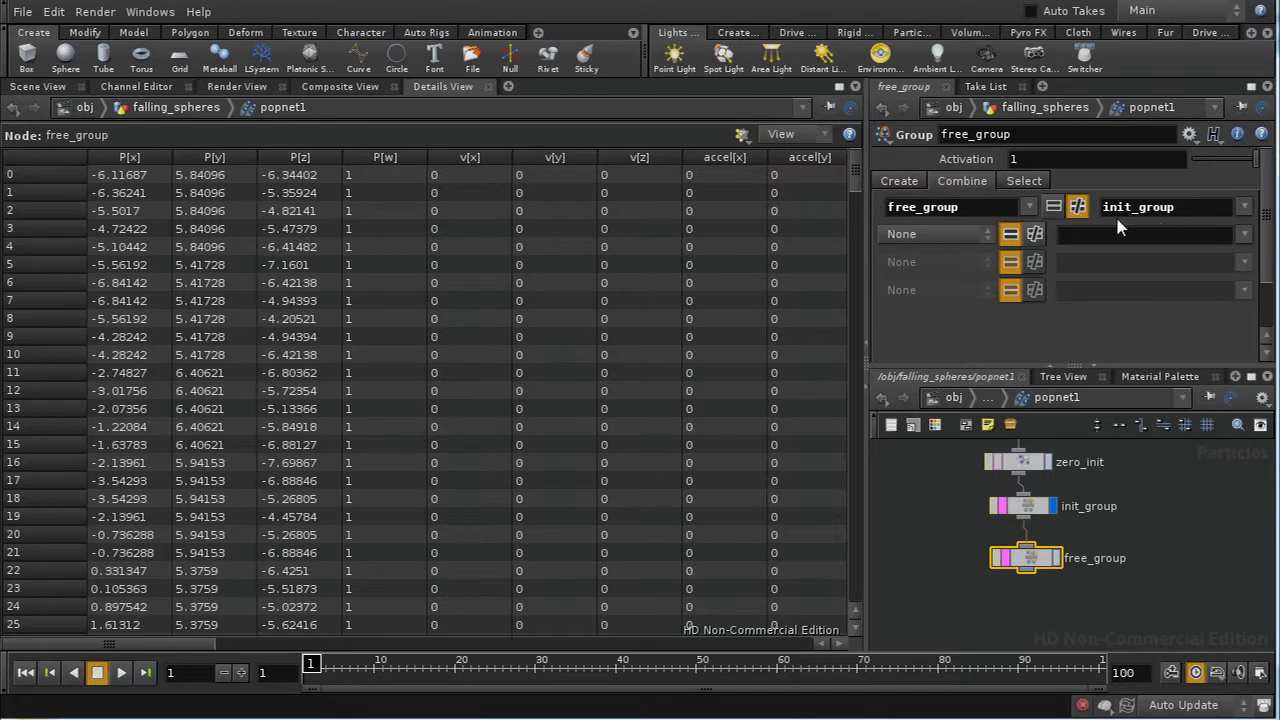
{"action": "left_click", "coordinate": [1057, 558]}
- Review the chain from transition_group through zero_init and init_group down to free_group's combine settings
{"action": "scroll", "coordinate": [1155, 535], "scroll_direction": "up", "scroll_amount": 5}
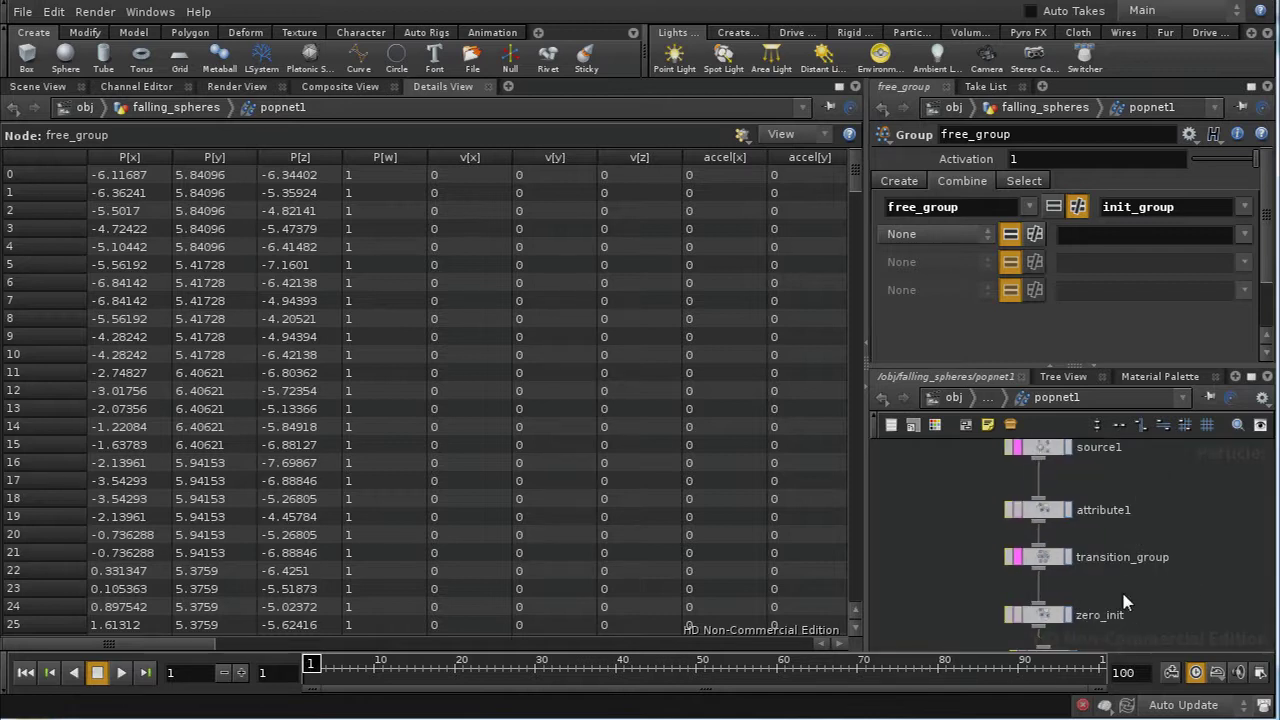
{"action": "middle_click_drag", "start_coordinate": [1123, 601], "coordinate": [1108, 543]}
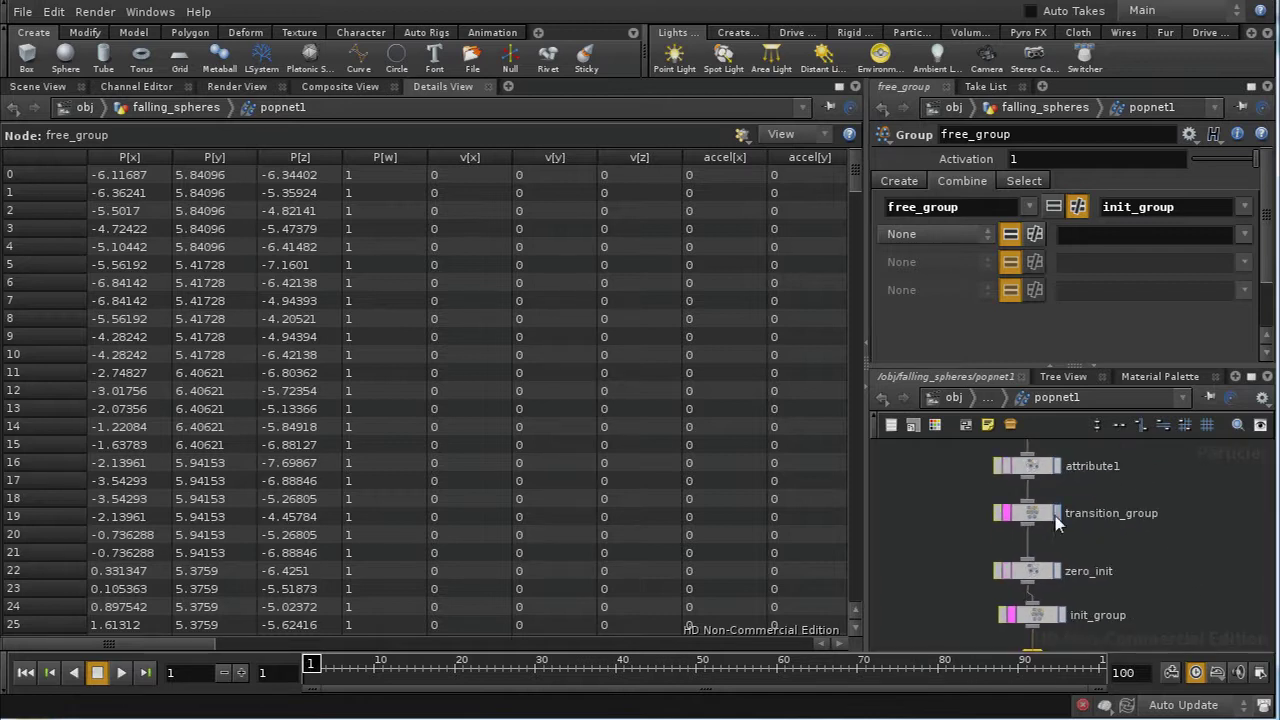
{"action": "left_click", "coordinate": [1040, 516]}
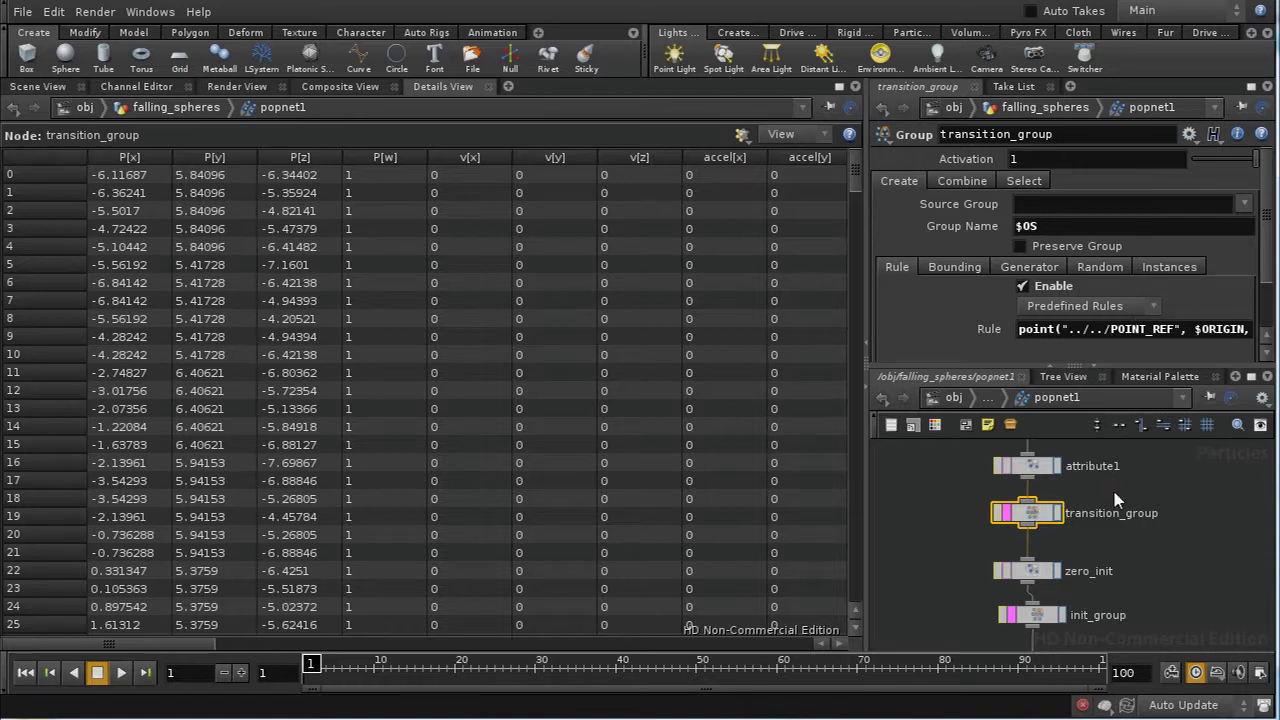
{"action": "mouse_move", "coordinate": [1115, 500]}
{"action": "middle_mouse_down"}
{"action": "mouse_move", "coordinate": [1119, 555]}
{"action": "mouse_move", "coordinate": [1123, 522]}
{"action": "middle_mouse_up"}
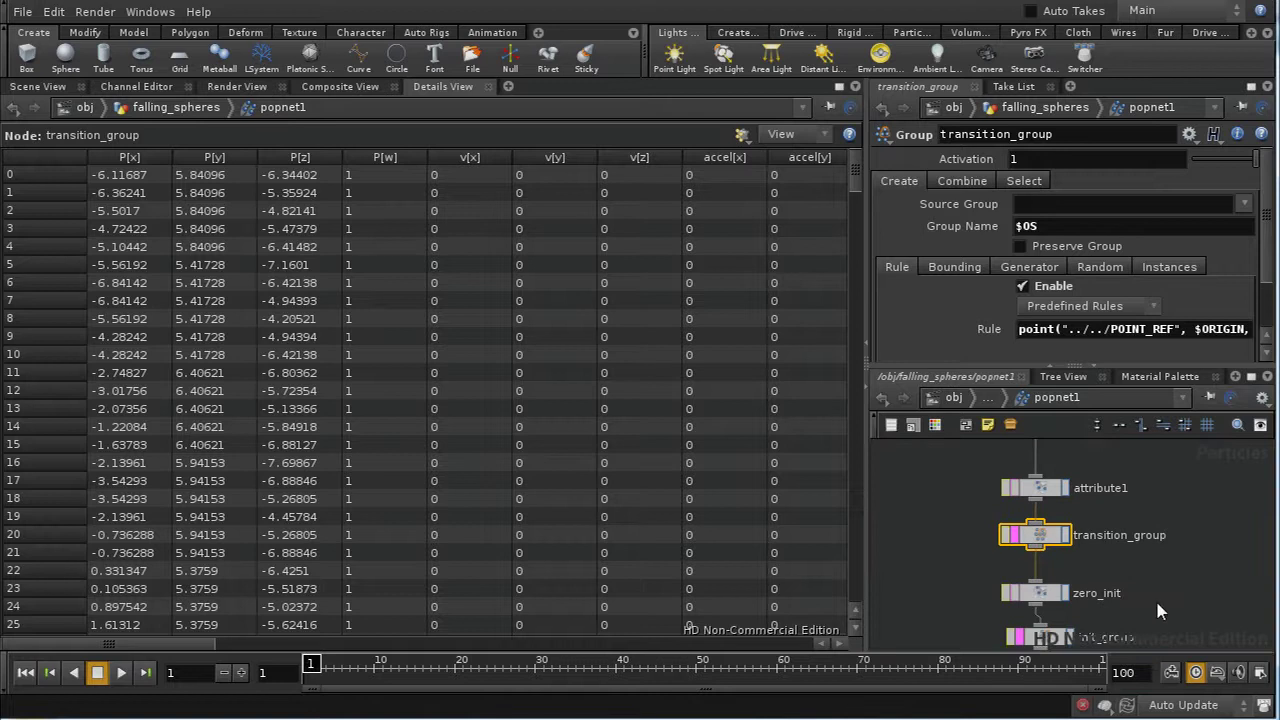
{"action": "middle_click_drag", "start_coordinate": [1157, 606], "coordinate": [1143, 523]}
{"action": "left_click", "coordinate": [1043, 612]}
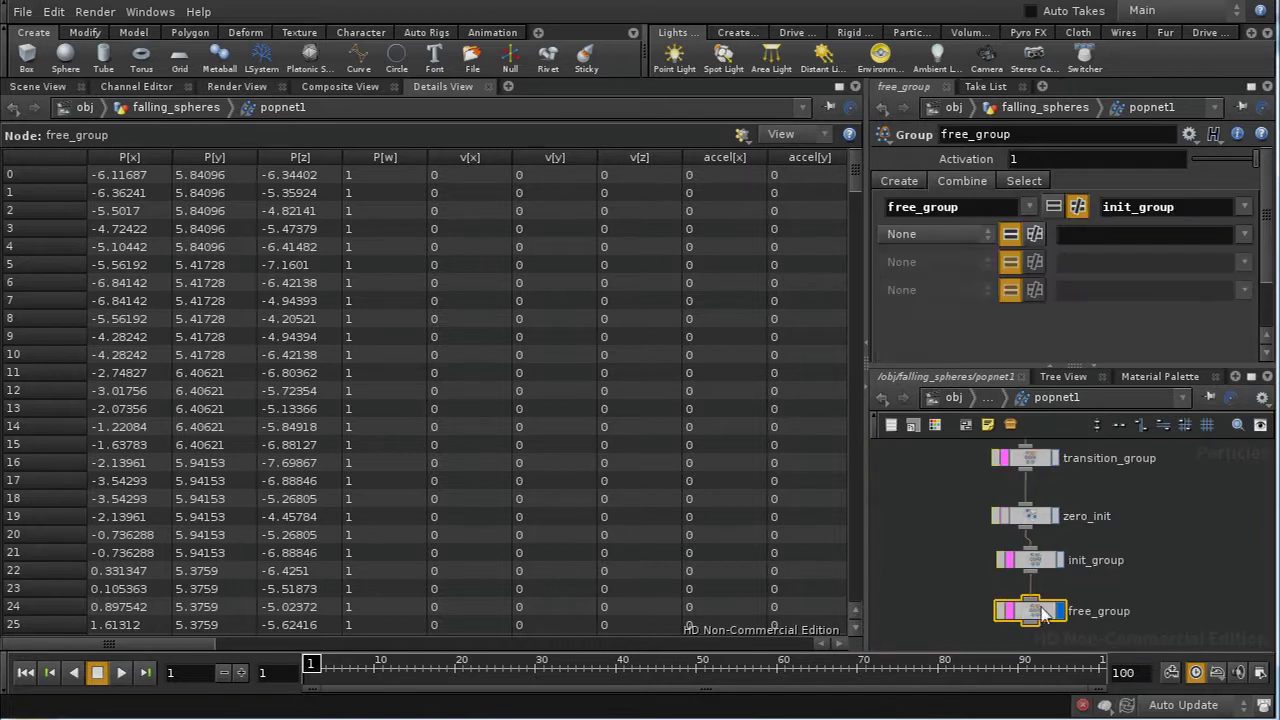
- Add a Position node below free_group, turn on its display flag and set its source group to init_group
{"action": "middle_click_drag", "start_coordinate": [1140, 620], "coordinate": [1134, 521]}
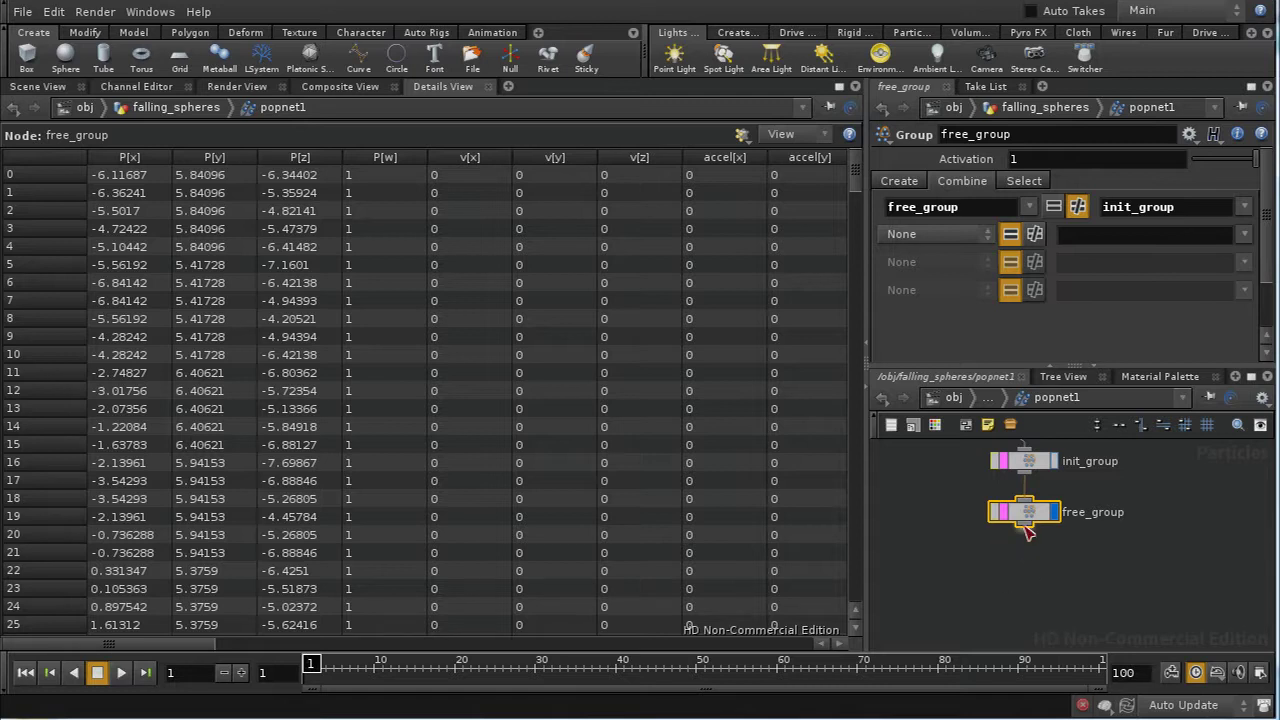
{"action": "key", "text": "Tab"}
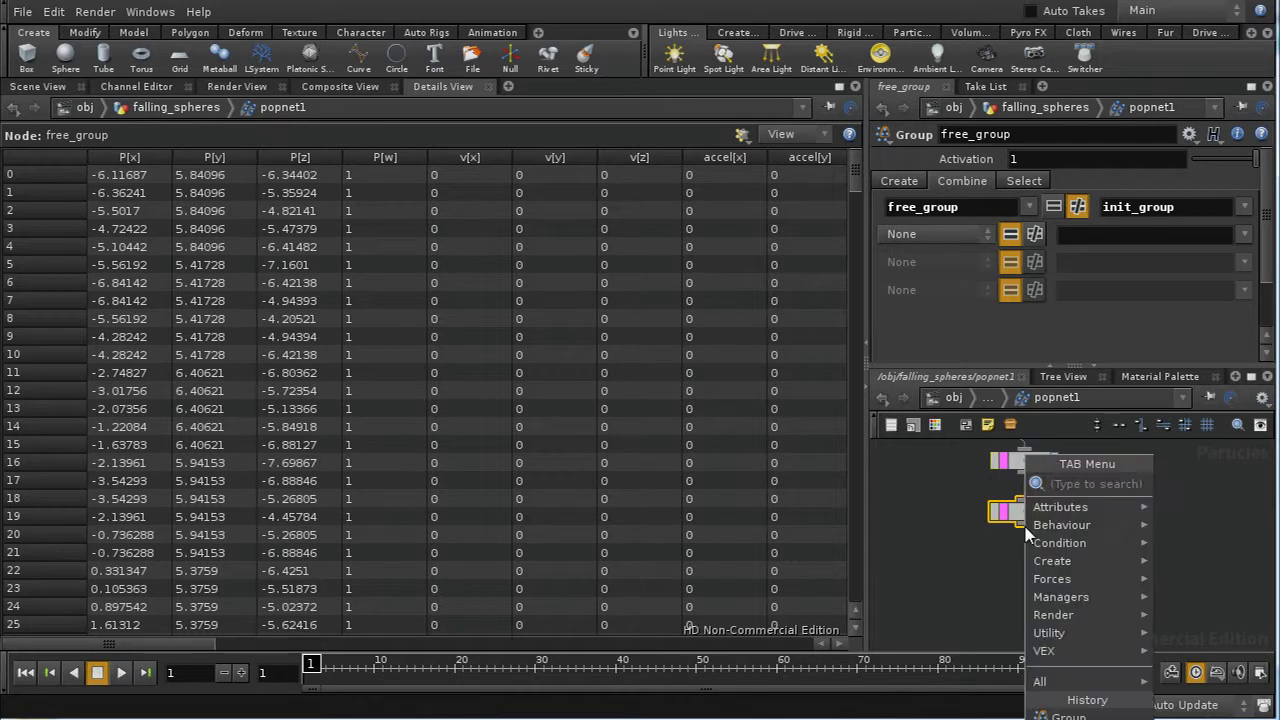
{"action": "type", "text": "po"}
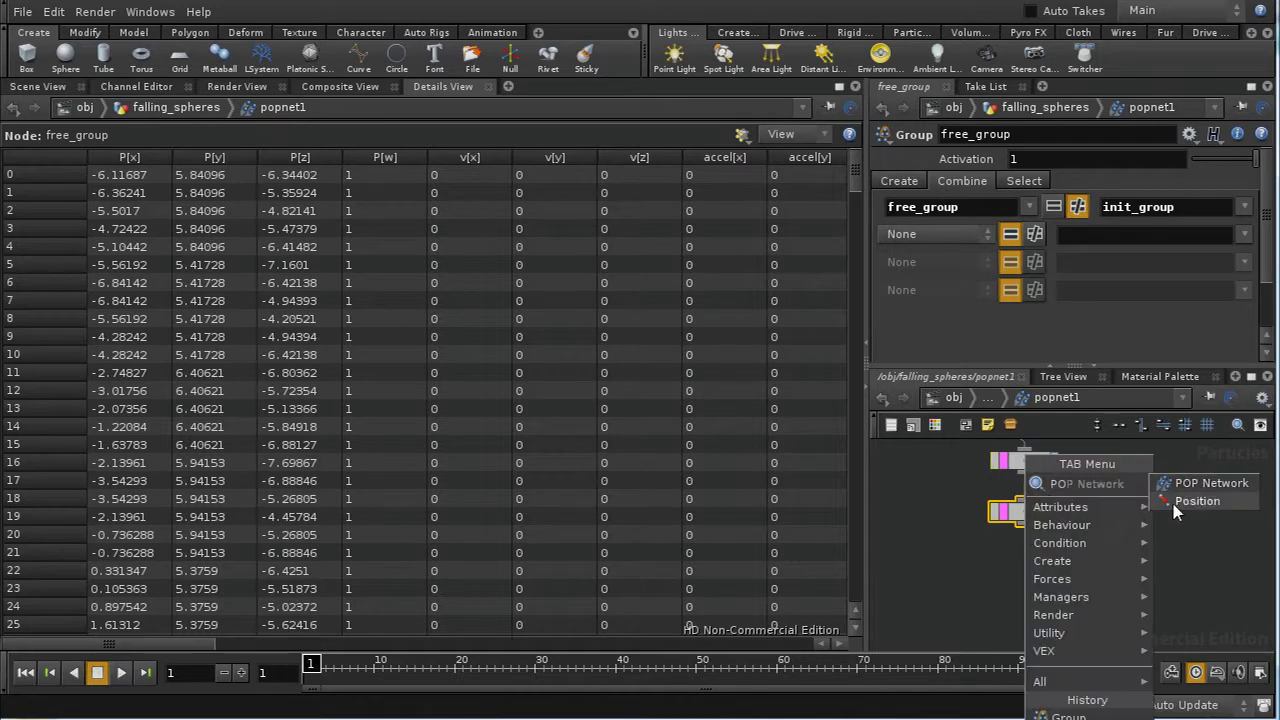
{"action": "left_click", "coordinate": [1176, 504]}
{"action": "left_click", "coordinate": [1042, 570]}
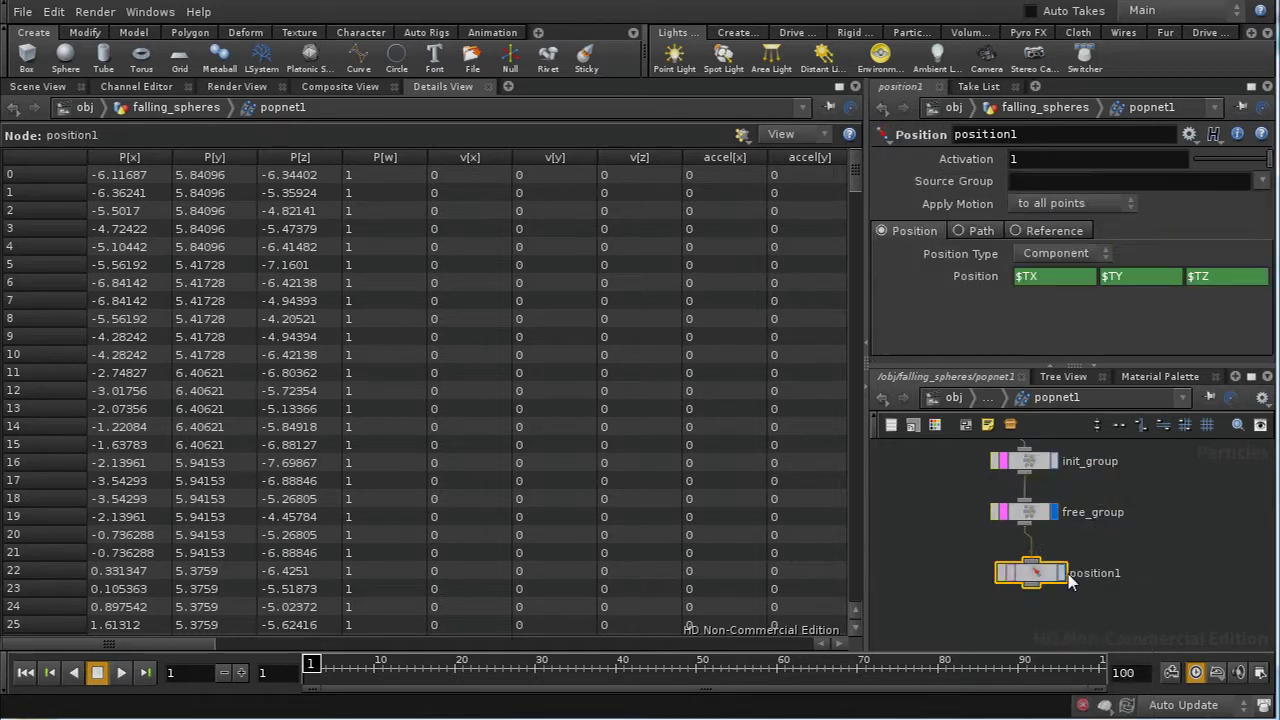
{"action": "left_click_drag", "start_coordinate": [1039, 577], "coordinate": [1032, 574]}
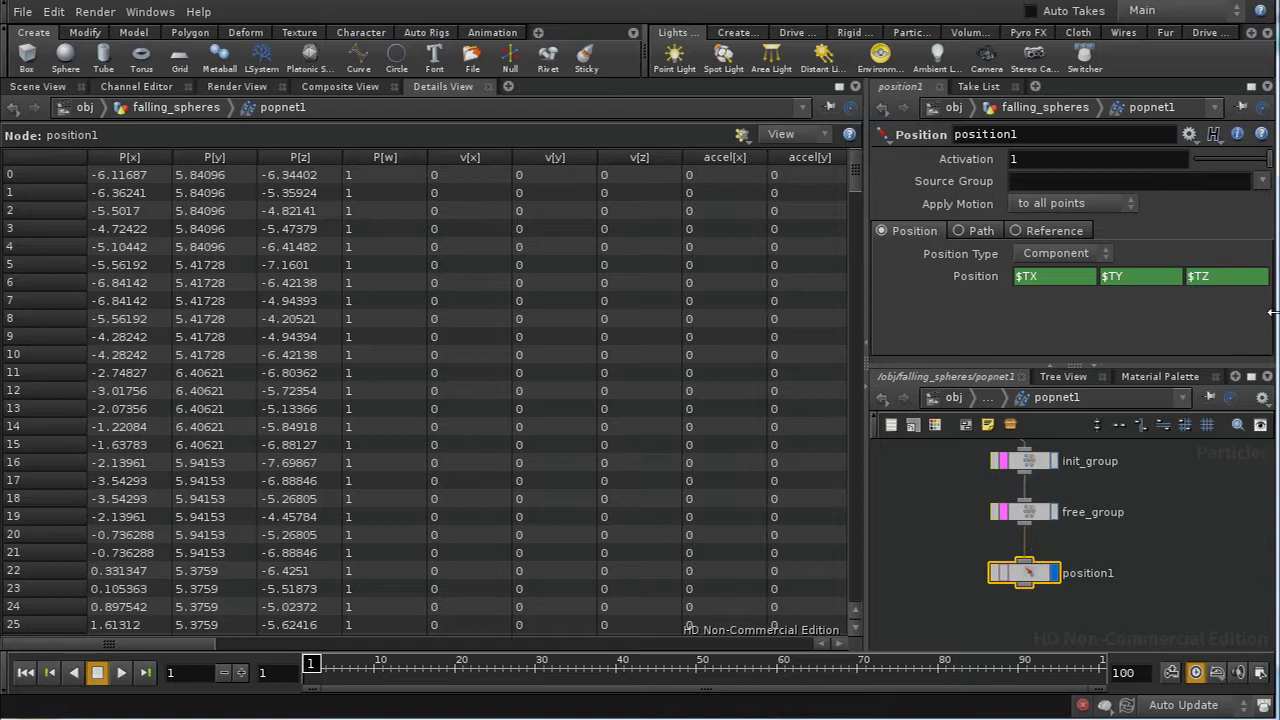
{"action": "left_click", "coordinate": [1268, 180]}
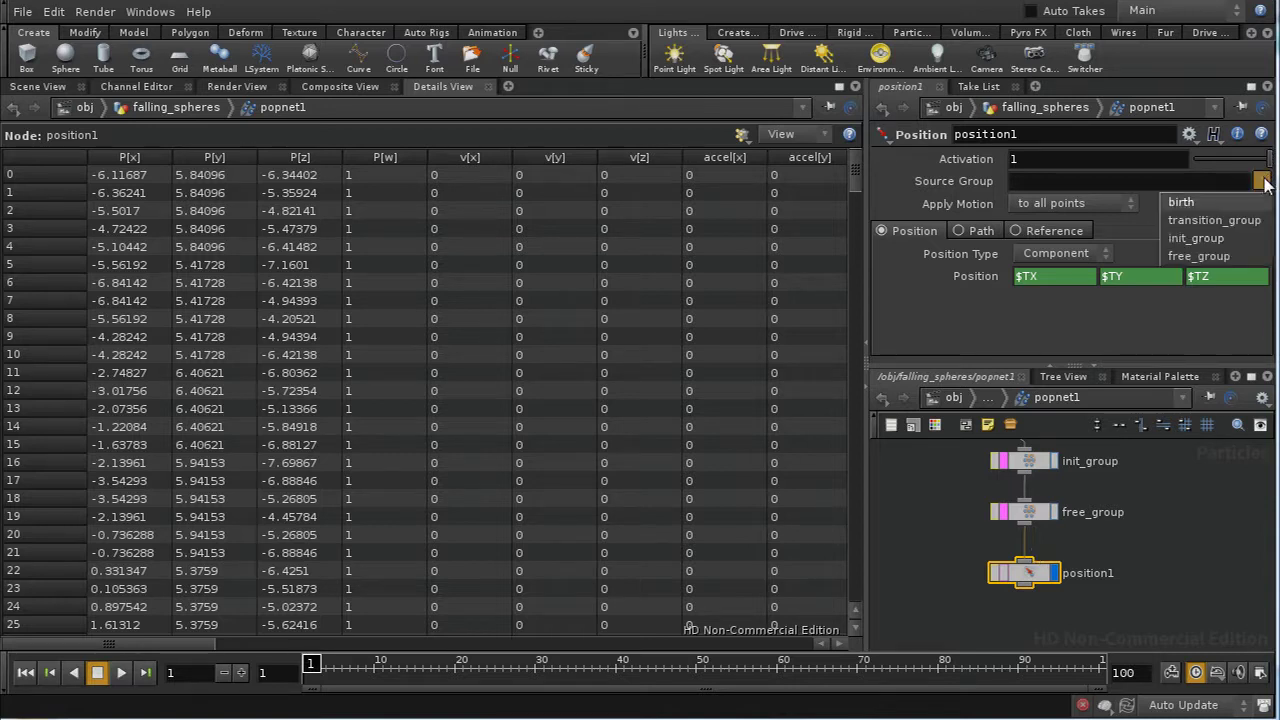
{"action": "left_click", "coordinate": [1231, 239]}
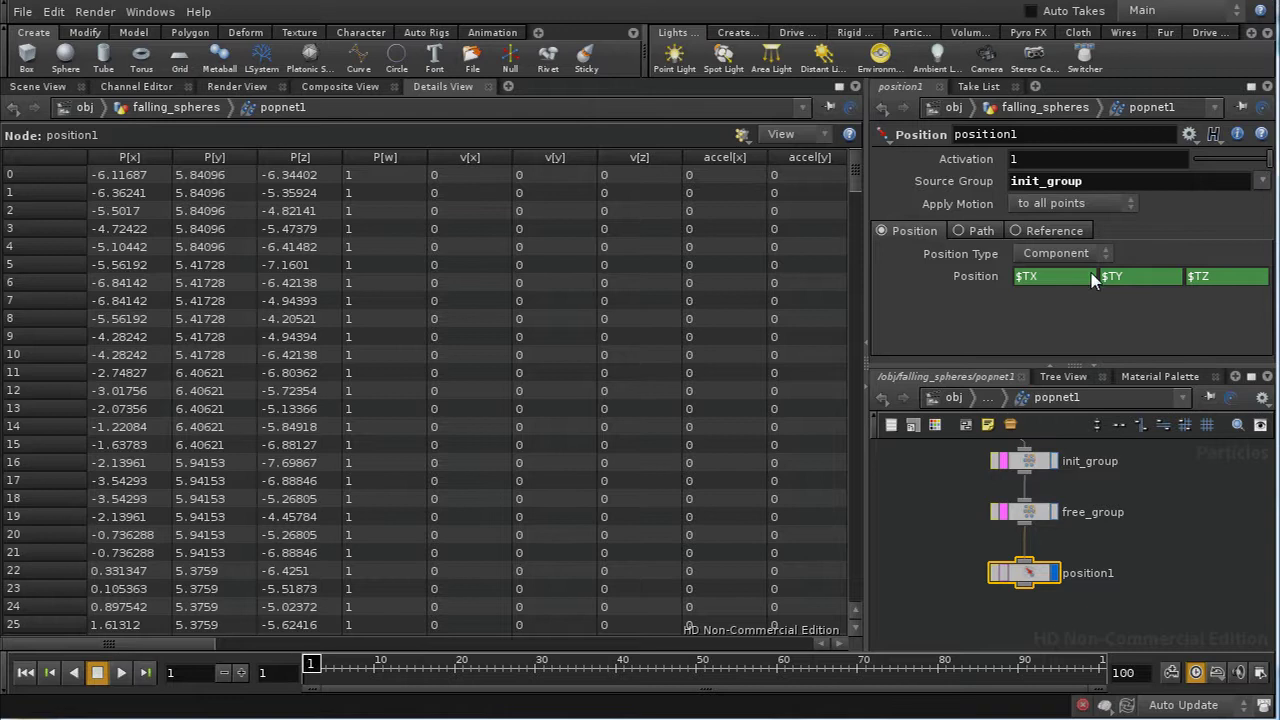
- Set position1's X position to the expression point("../../POINT_REF", $ORIGIN, "P", 0)
{"action": "left_click", "coordinate": [1044, 284]}
{"action": "key", "text": "BackSpace"}
{"action": "key", "text": "BackSpace"}
{"action": "key", "text": "BackSpace"}
{"action": "type", "text": "point("}
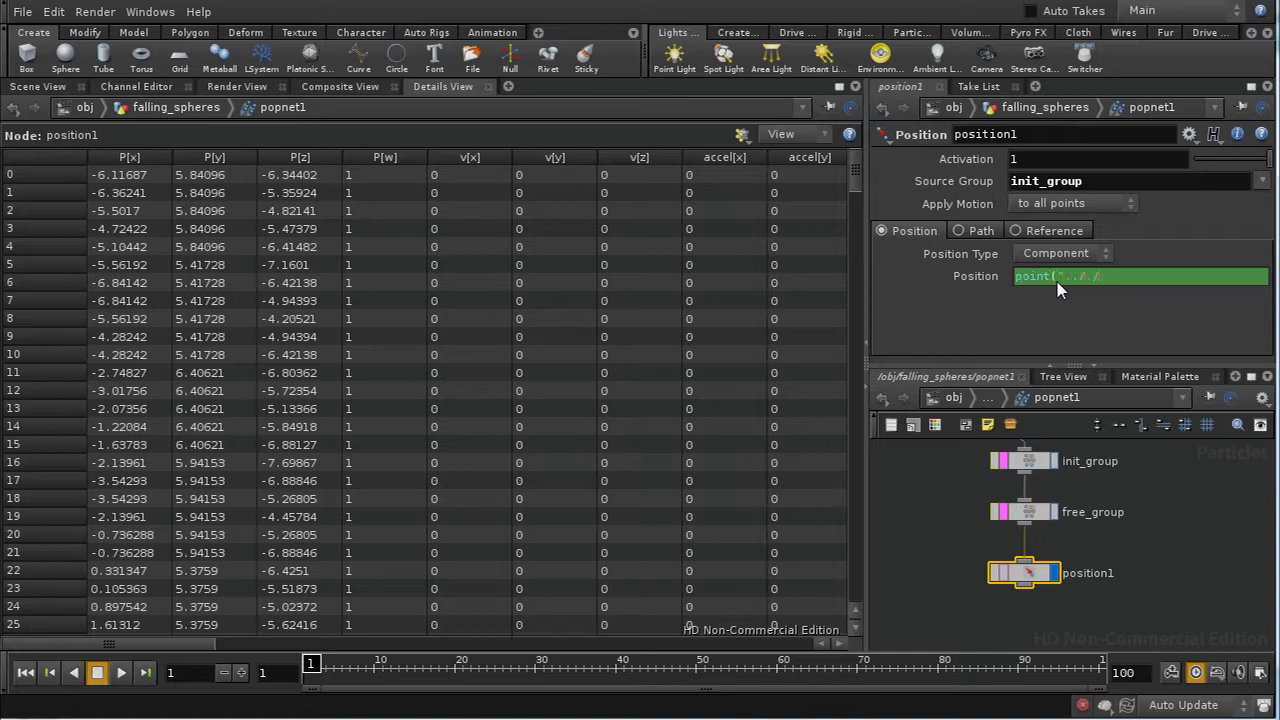
{"action": "type", "text": "\"../../"}
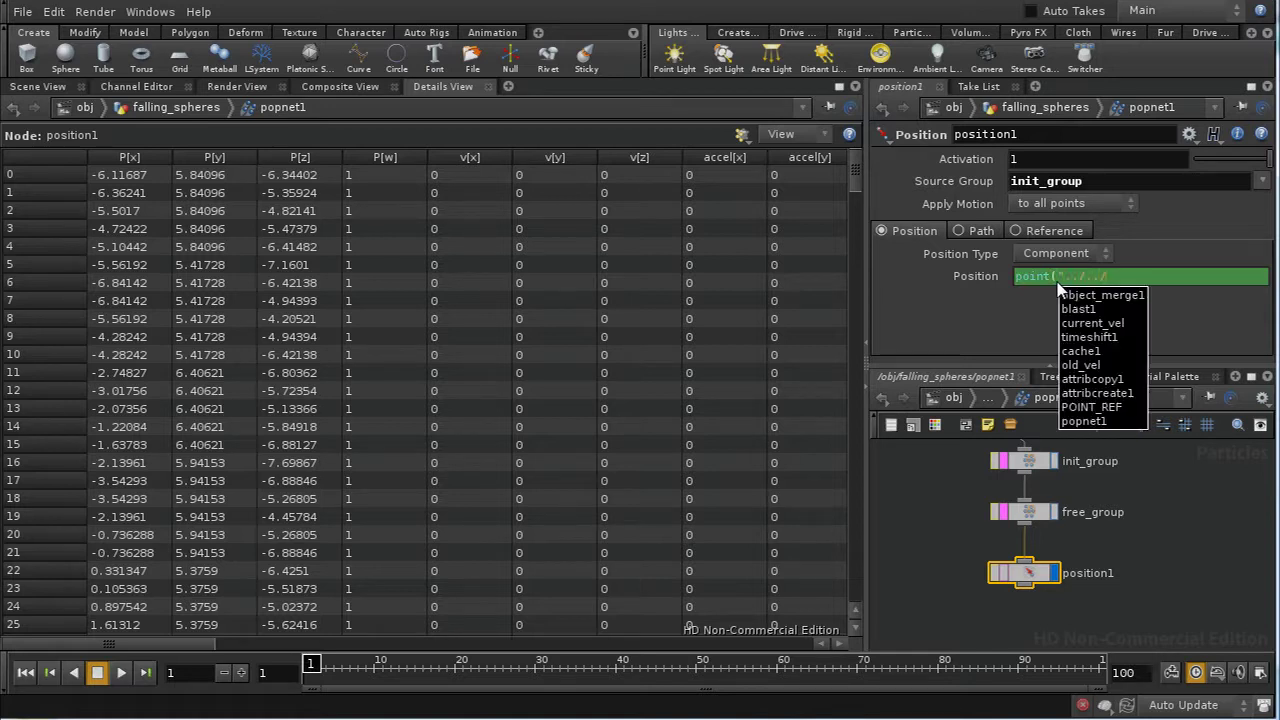
{"action": "type", "text": "POI"}
{"action": "key", "text": "Tab"}
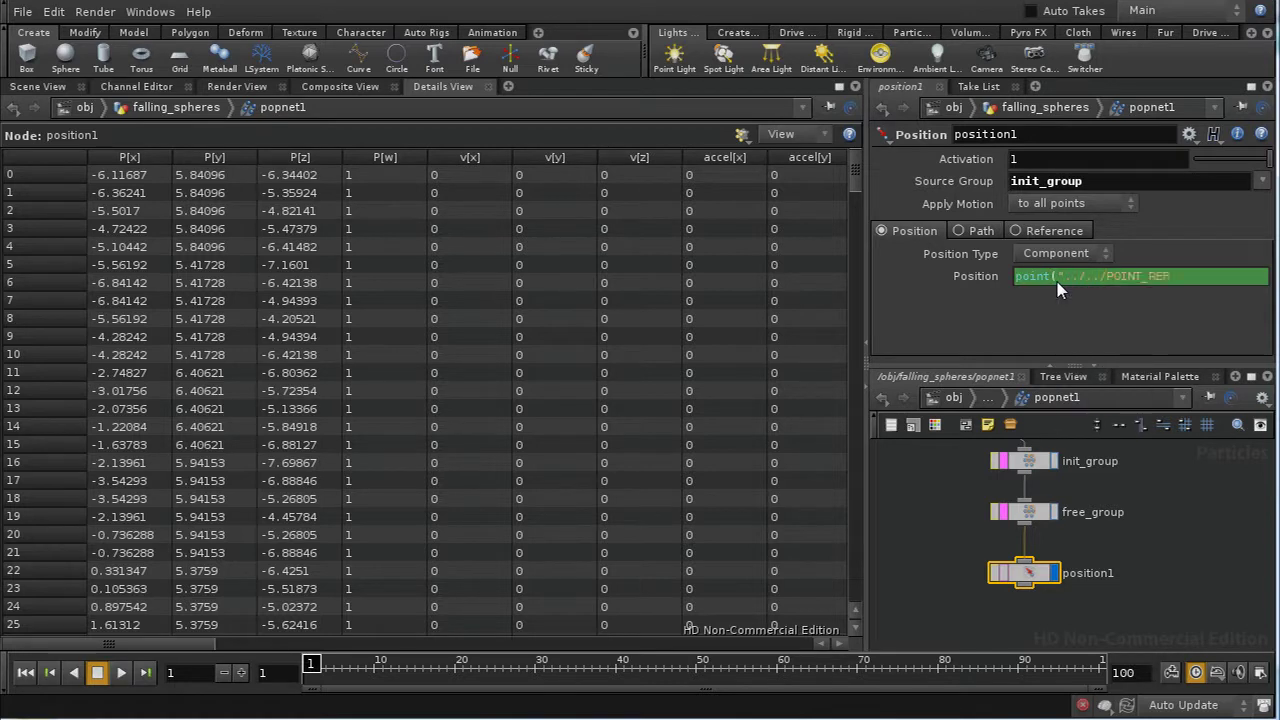
{"action": "type", "text": "\", $O"}
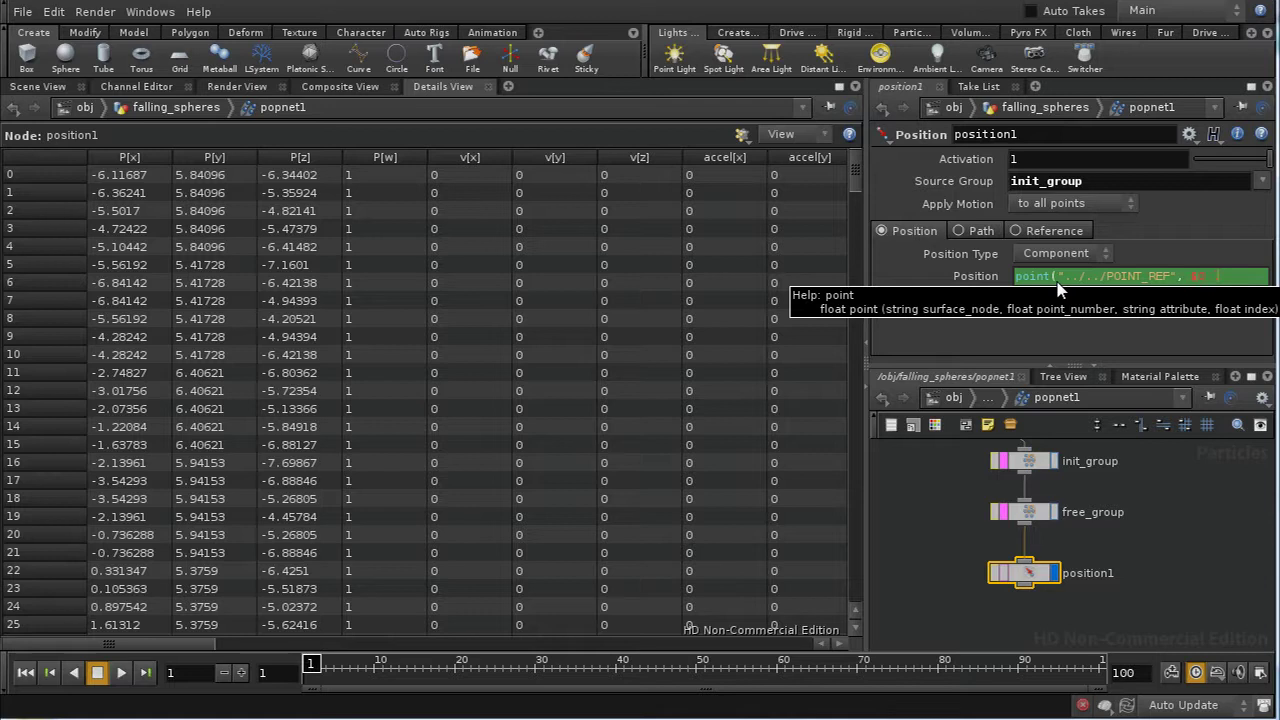
{"action": "type", "text": "N, \"P\", "}
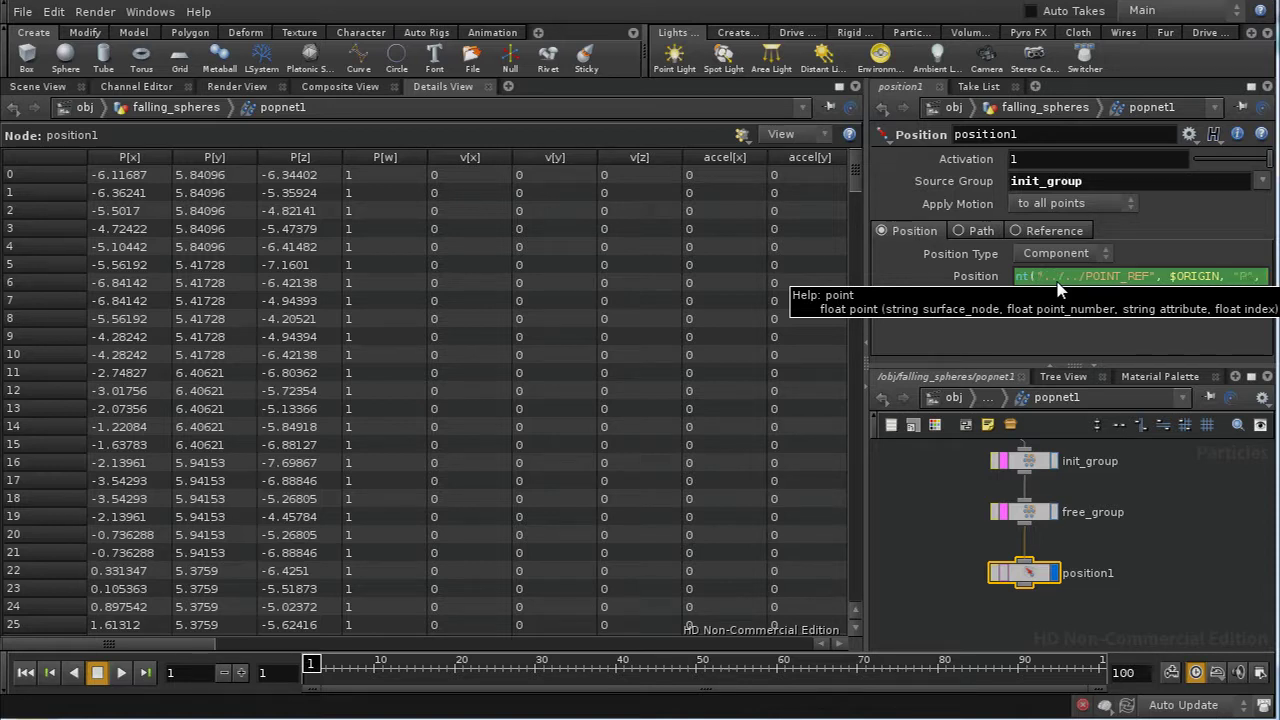
{"action": "type", "text": "0"}
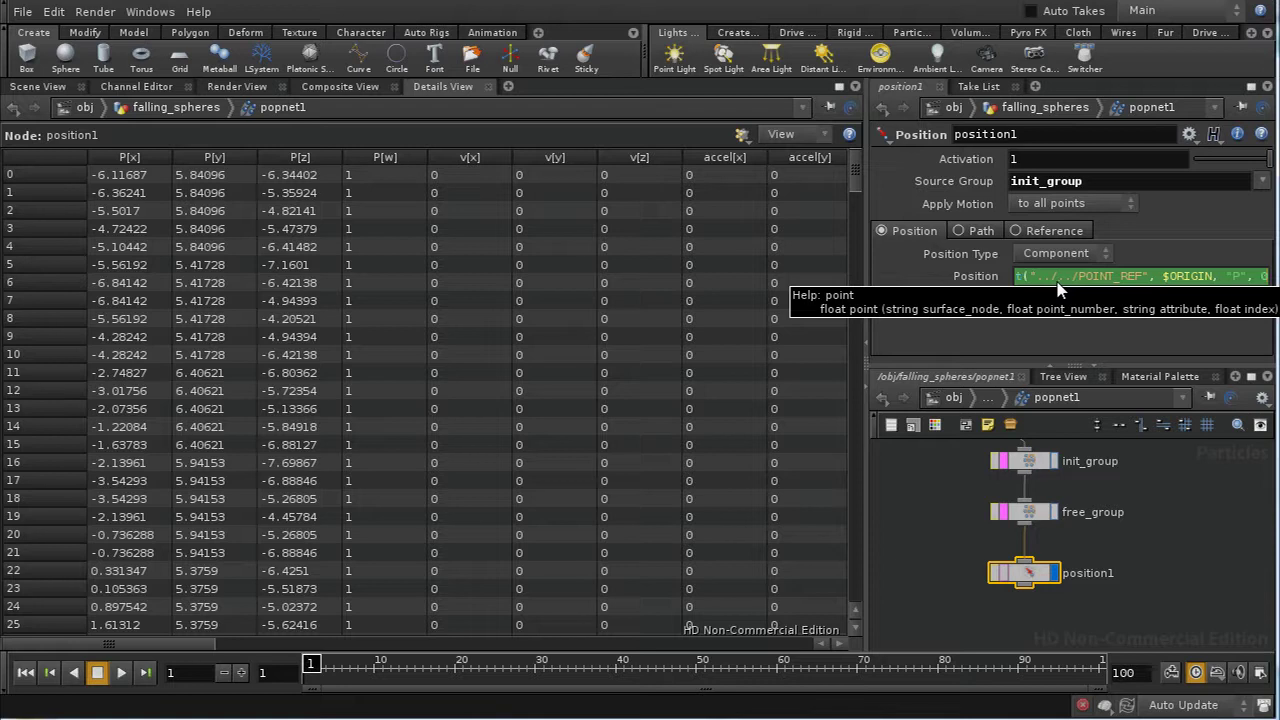
{"action": "type", "text": ")"}
{"action": "key", "text": "Return"}
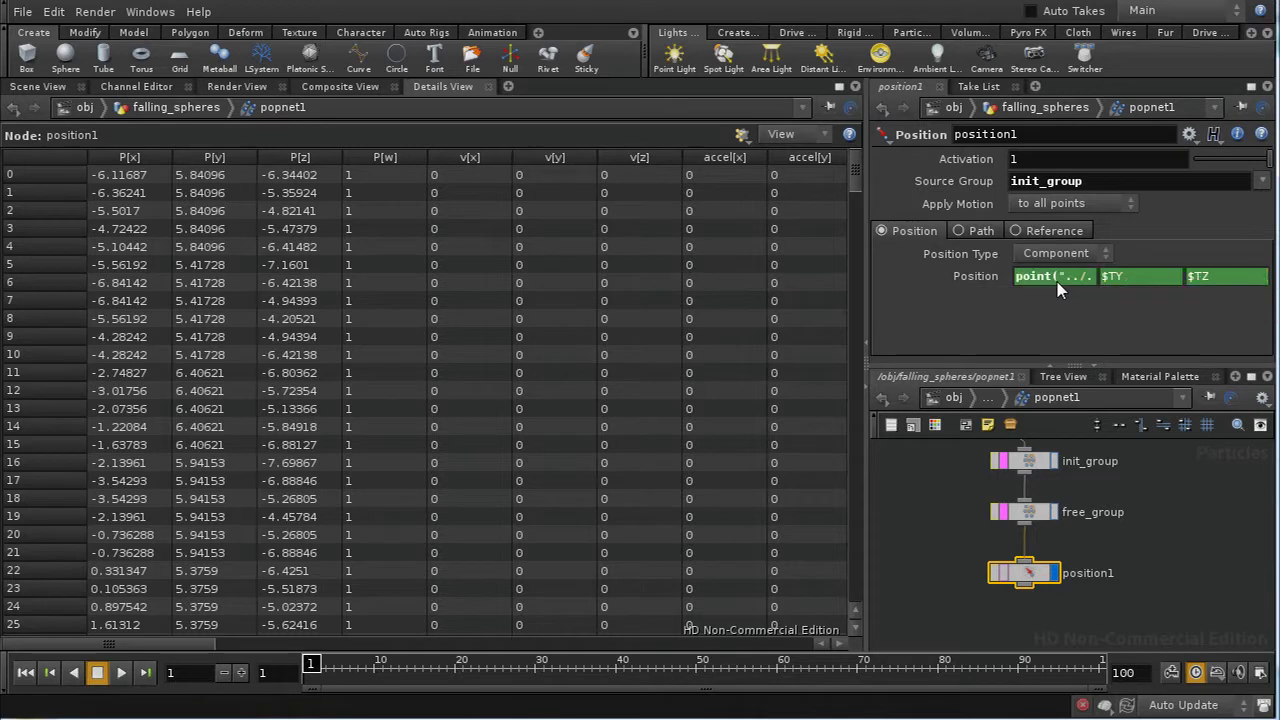
- Copy the X position expression of position1 into its Y and Z position components
{"action": "right_click", "coordinate": [1059, 276]}
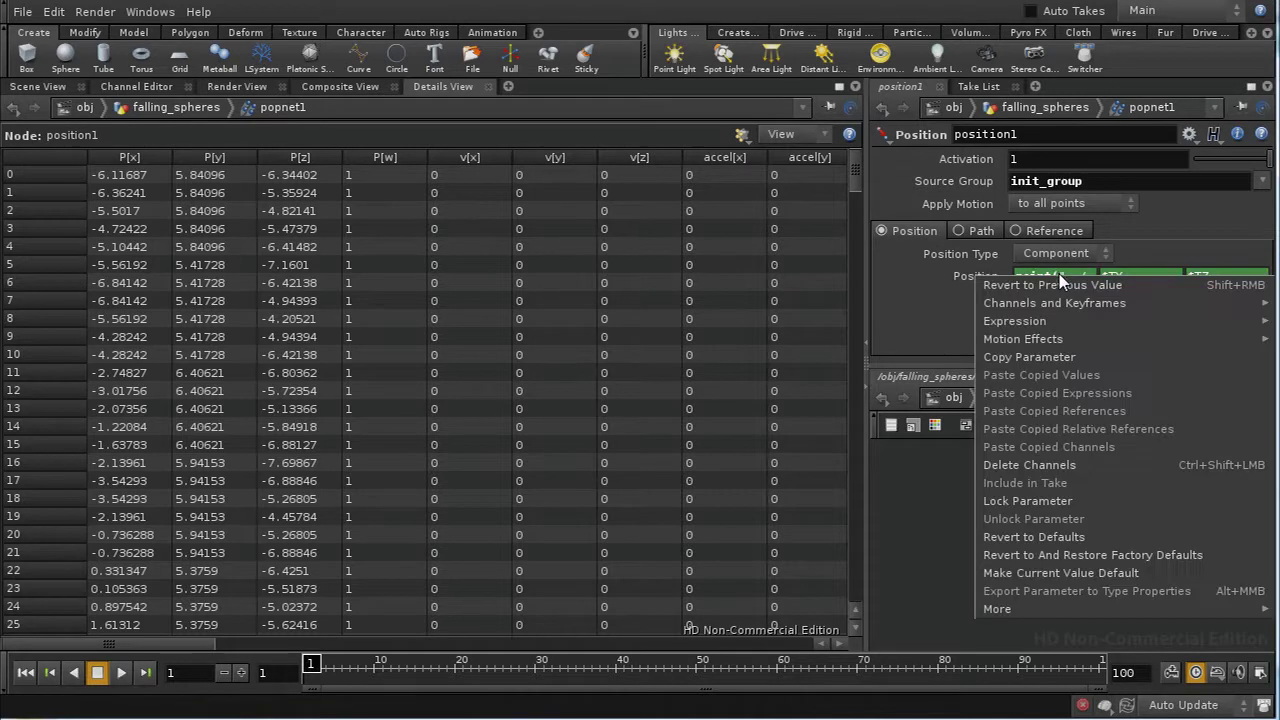
{"action": "left_click", "coordinate": [1062, 357]}
{"action": "right_click", "coordinate": [1120, 277]}
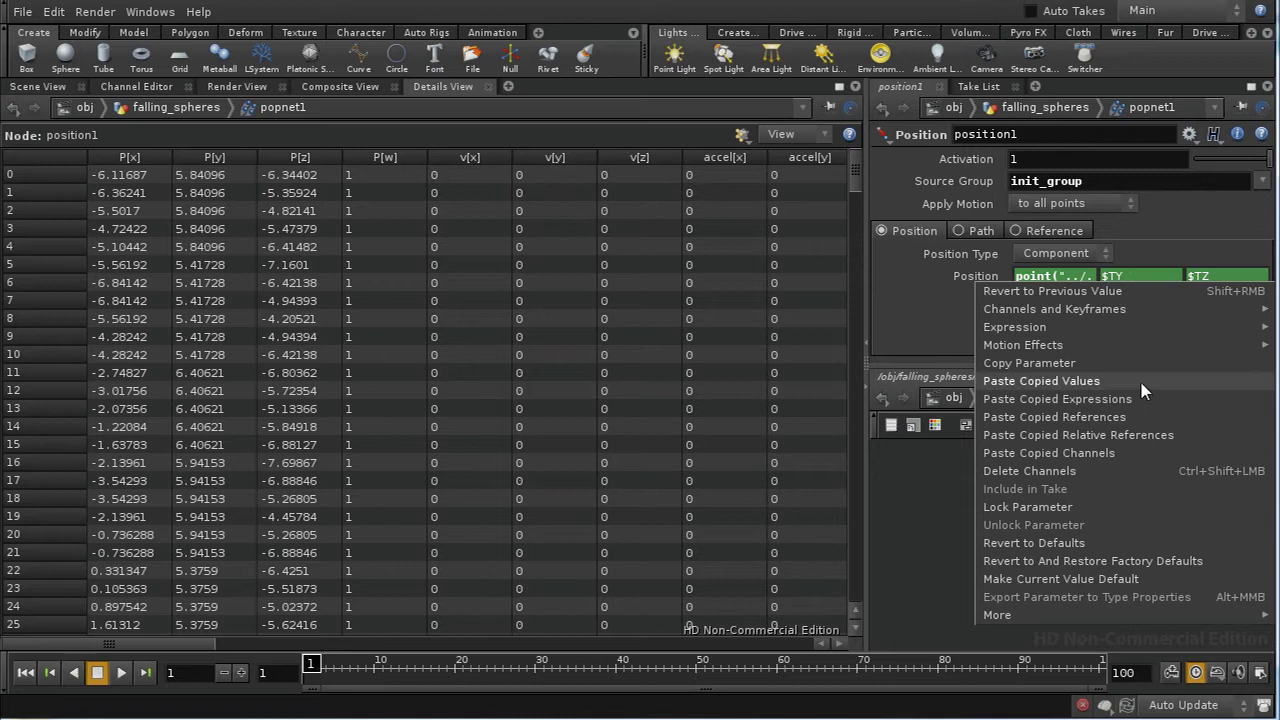
{"action": "left_click", "coordinate": [1145, 399]}
{"action": "right_click", "coordinate": [1203, 276]}
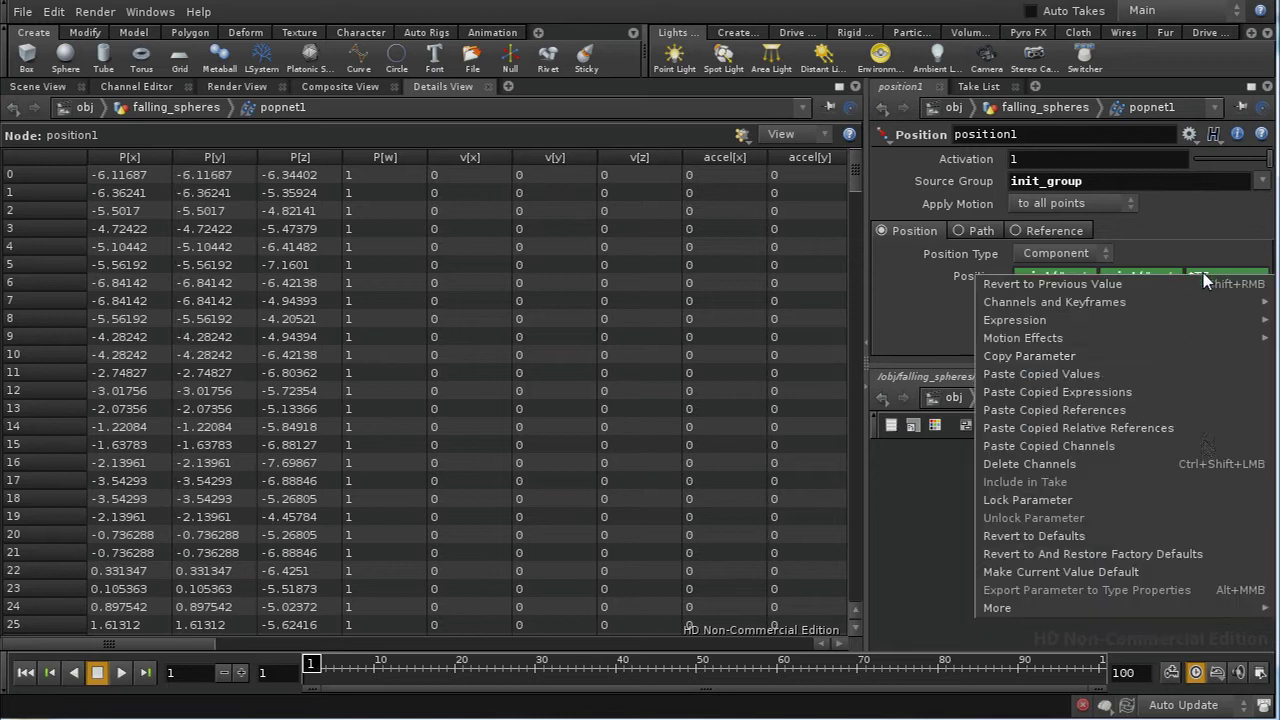
{"action": "left_click", "coordinate": [1176, 392]}
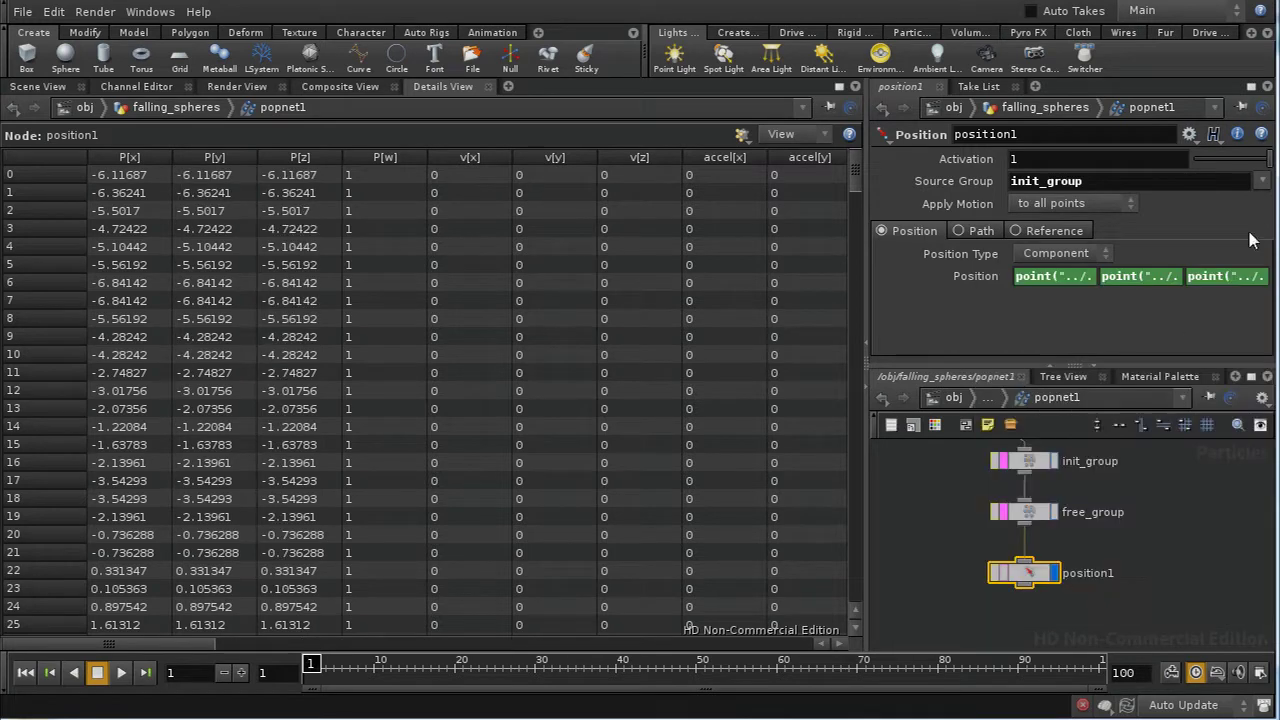
- Change the attribute index in position1's point expressions to 1 for the Y component and 2 for the Z component
{"action": "left_click", "coordinate": [1251, 87]}
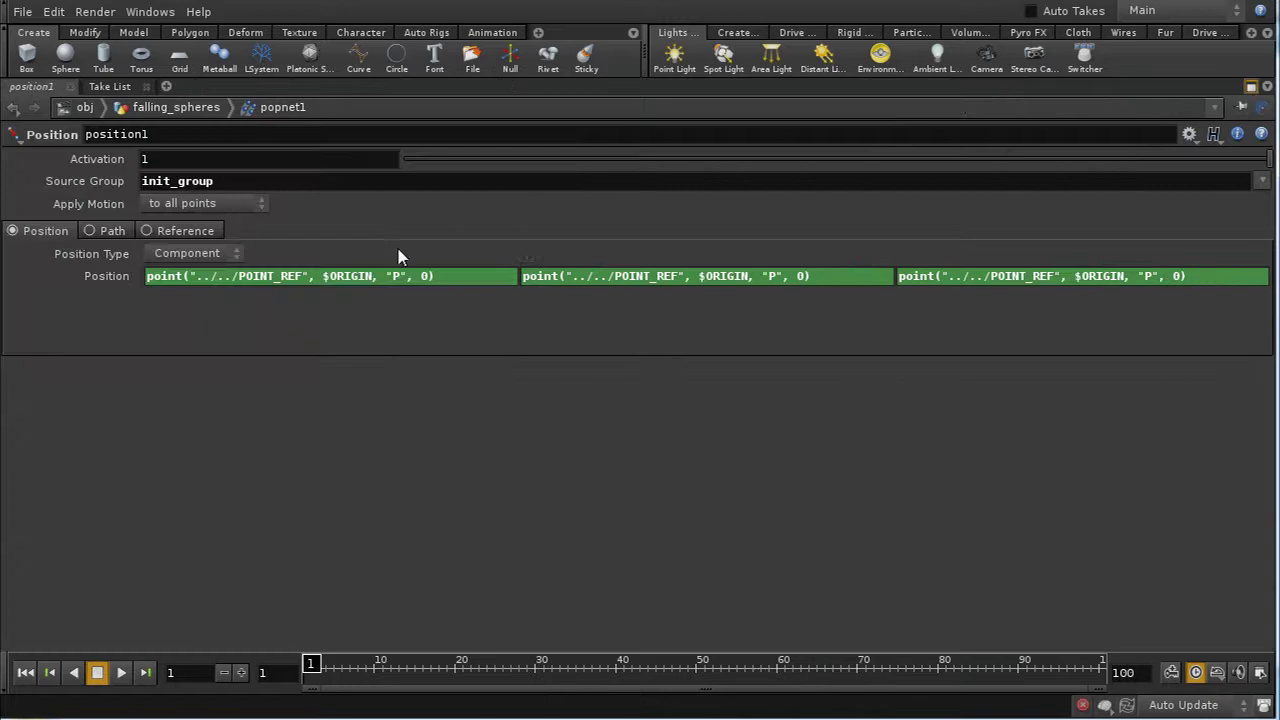
{"action": "left_click", "coordinate": [813, 284]}
{"action": "key", "text": "Left"}
{"action": "key", "text": "BackSpace"}
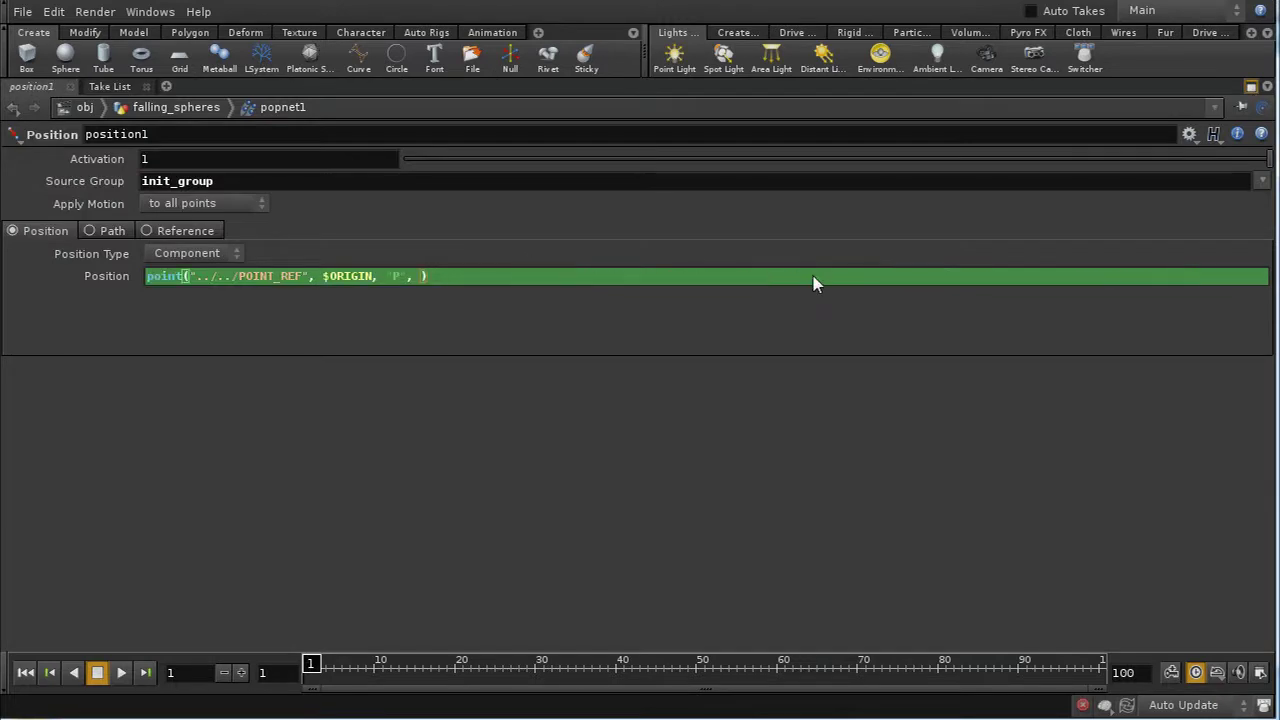
{"action": "type", "text": "1"}
{"action": "key", "text": "Return"}
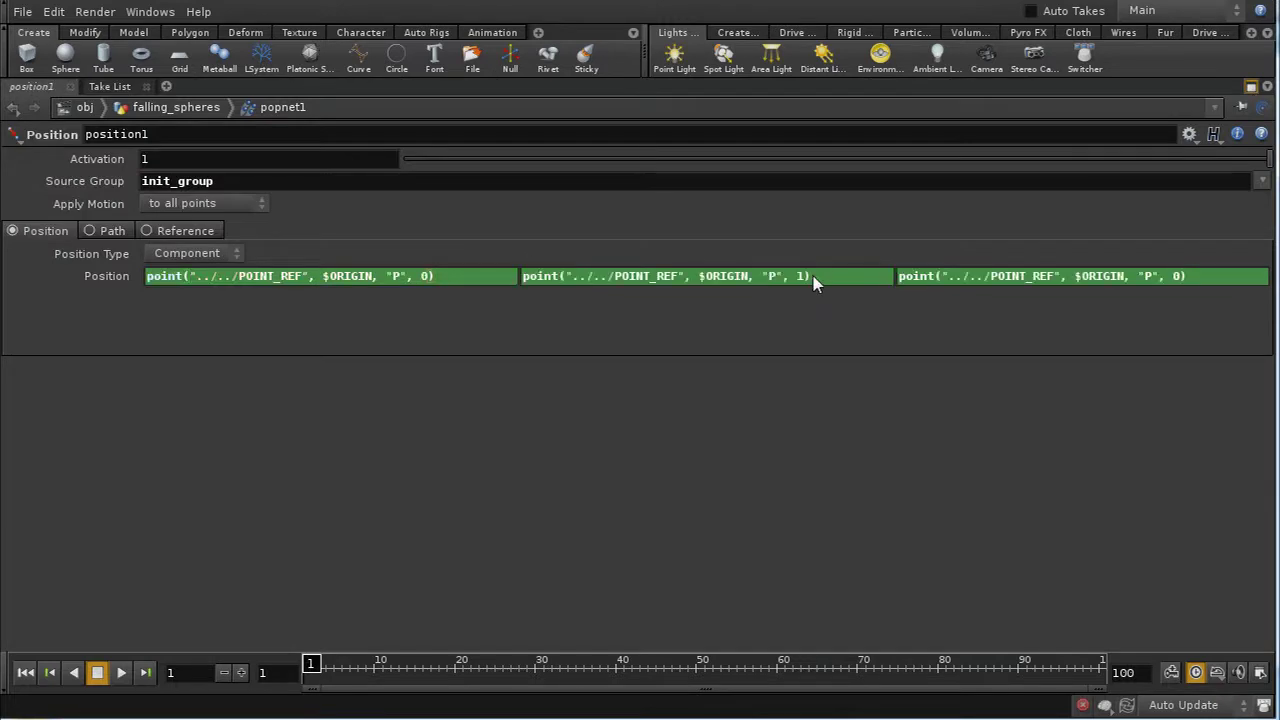
{"action": "left_click", "coordinate": [1183, 284]}
{"action": "key", "text": "Left"}
{"action": "key", "text": "BackSpace"}
{"action": "type", "text": "2"}
{"action": "key", "text": "Return"}
{"action": "left_click", "coordinate": [1251, 88]}
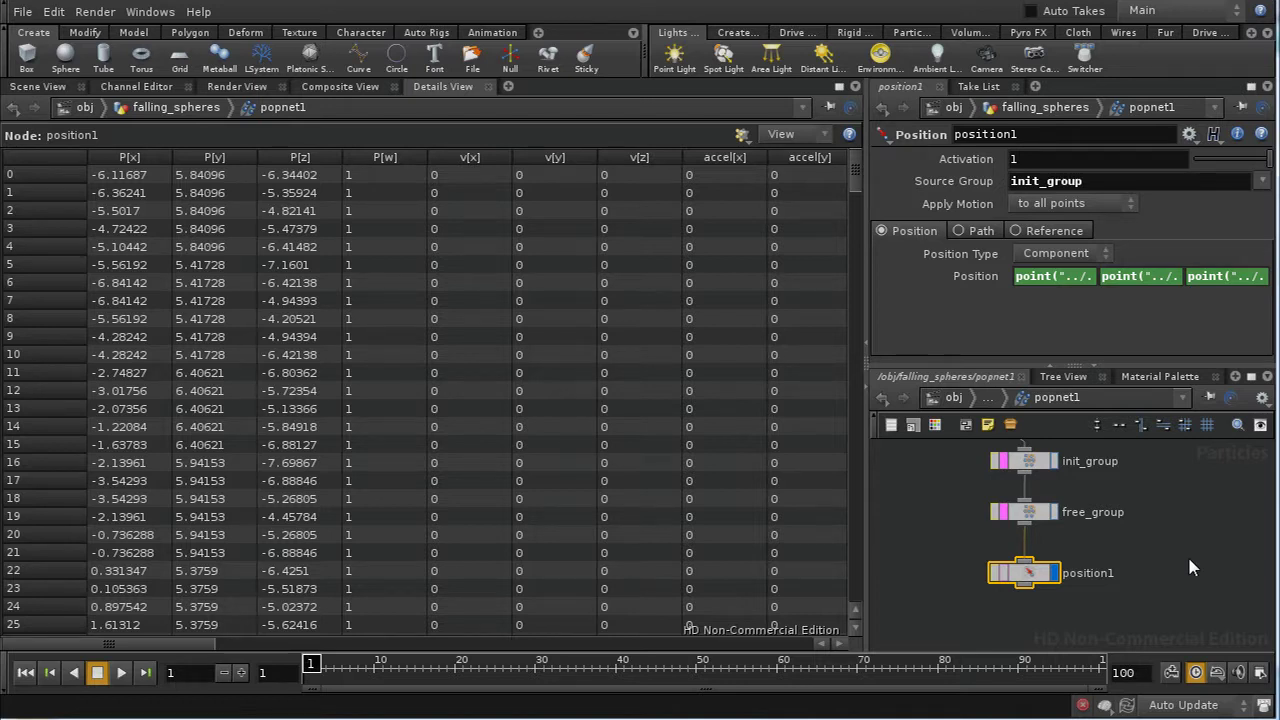
- Add a Force node below position1 and turn on its display flag
{"action": "middle_click_drag", "start_coordinate": [1136, 569], "coordinate": [1030, 515]}
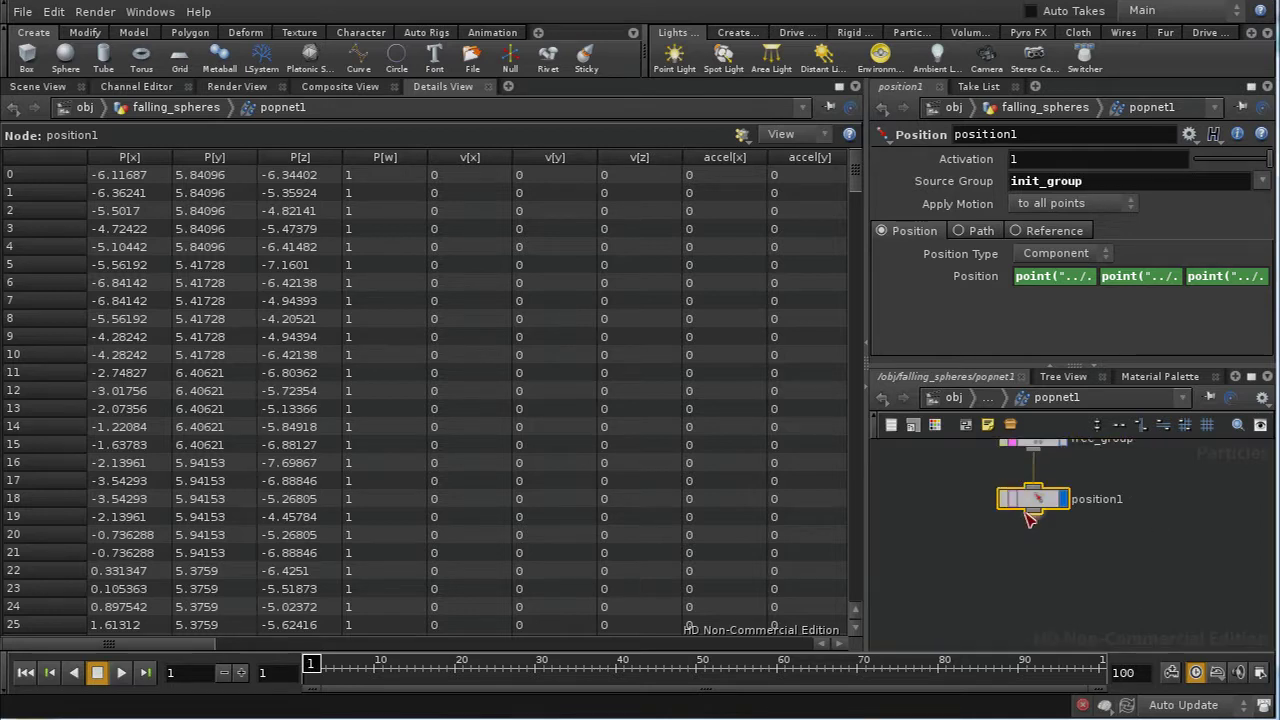
{"action": "key", "text": "Tab"}
{"action": "type", "text": "Force"}
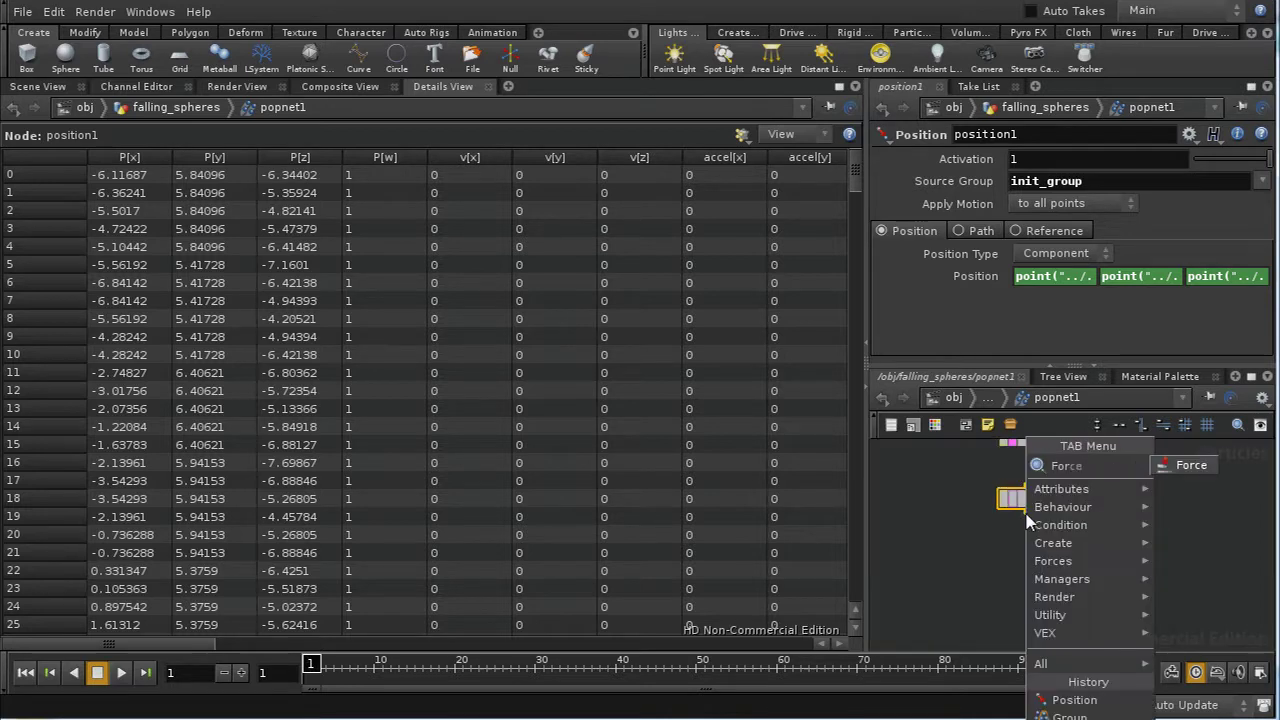
{"action": "left_click", "coordinate": [1172, 466]}
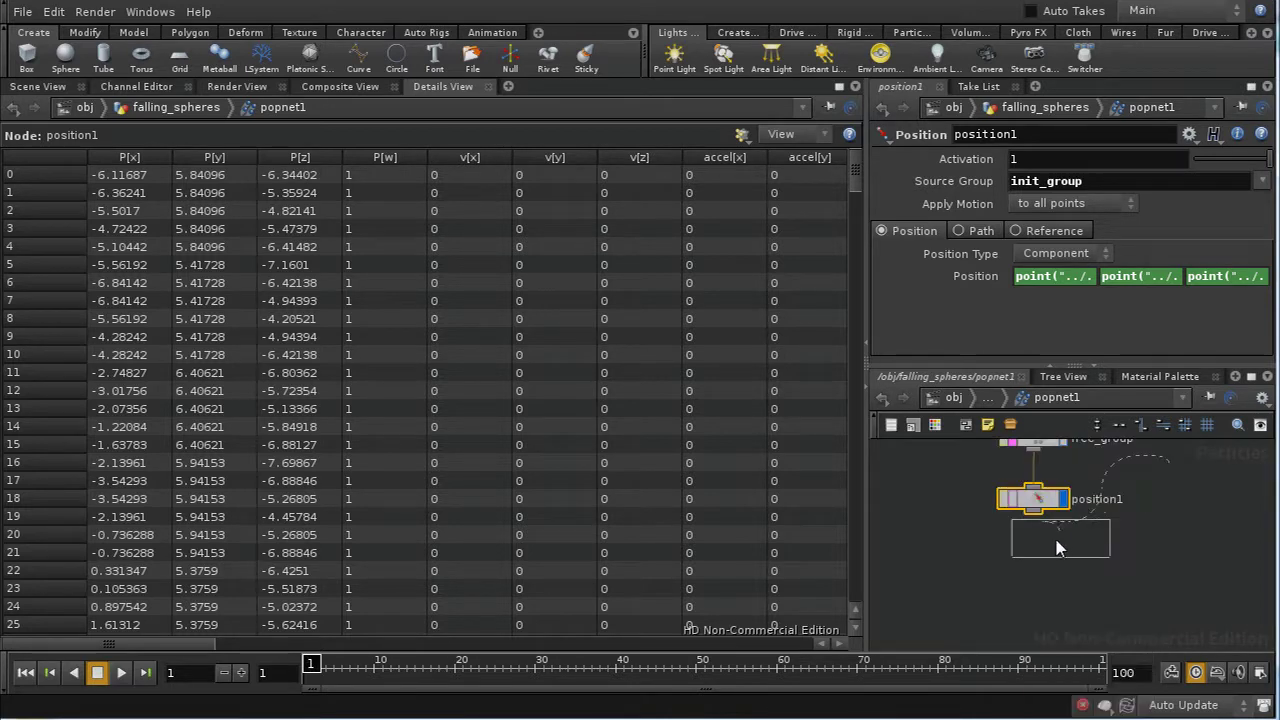
{"action": "left_click", "coordinate": [1030, 561]}
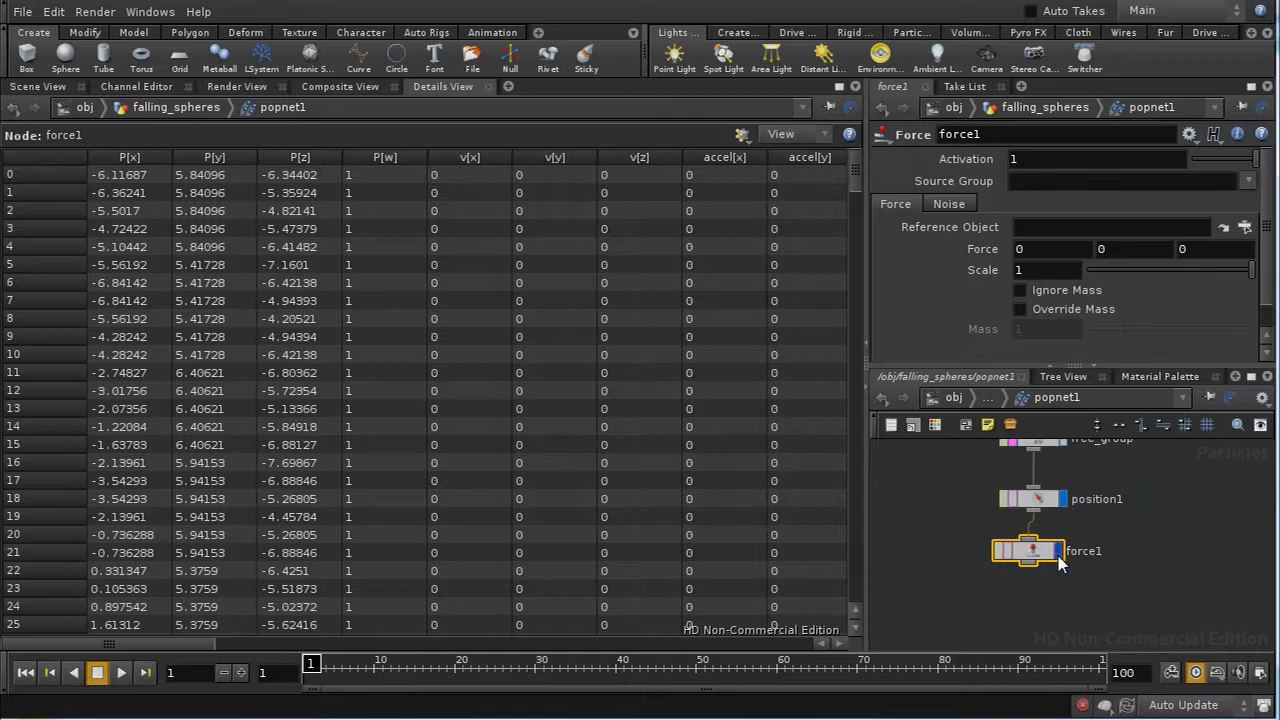
- Limit force1 to free_group with a Y force of -3 and make it ignore mass
{"action": "left_click", "coordinate": [1248, 181]}
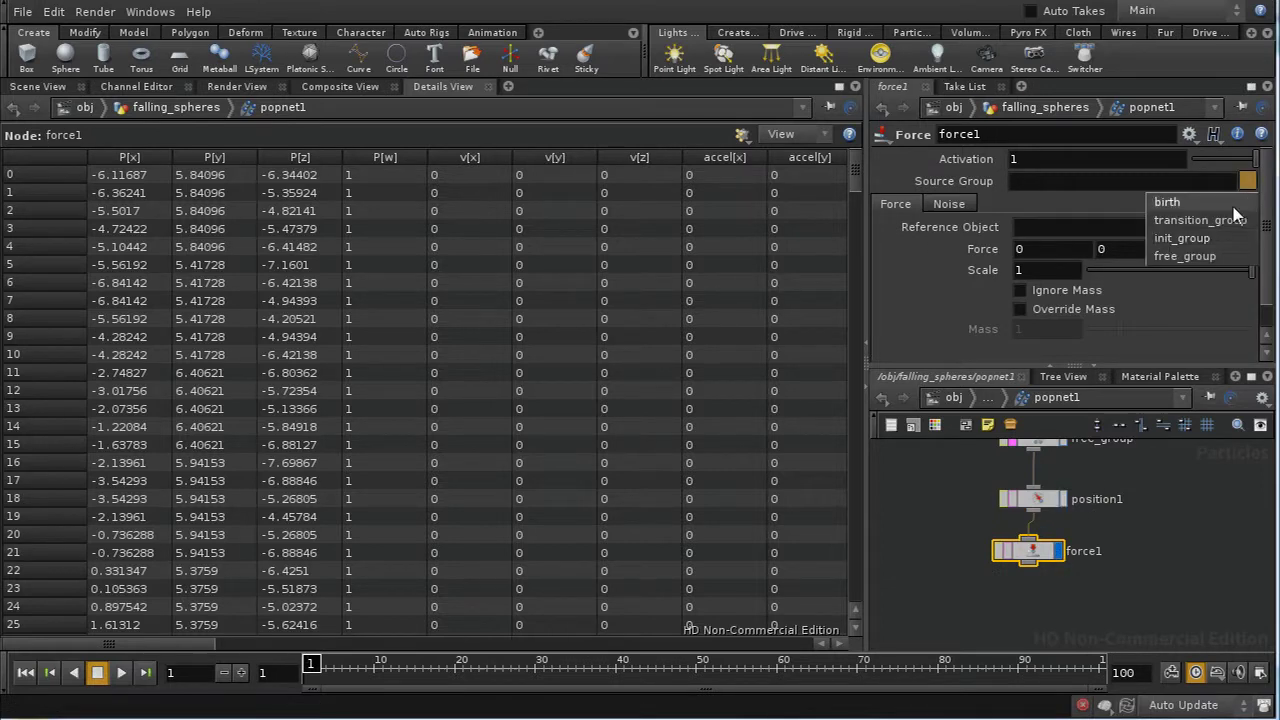
{"action": "left_click", "coordinate": [1220, 256]}
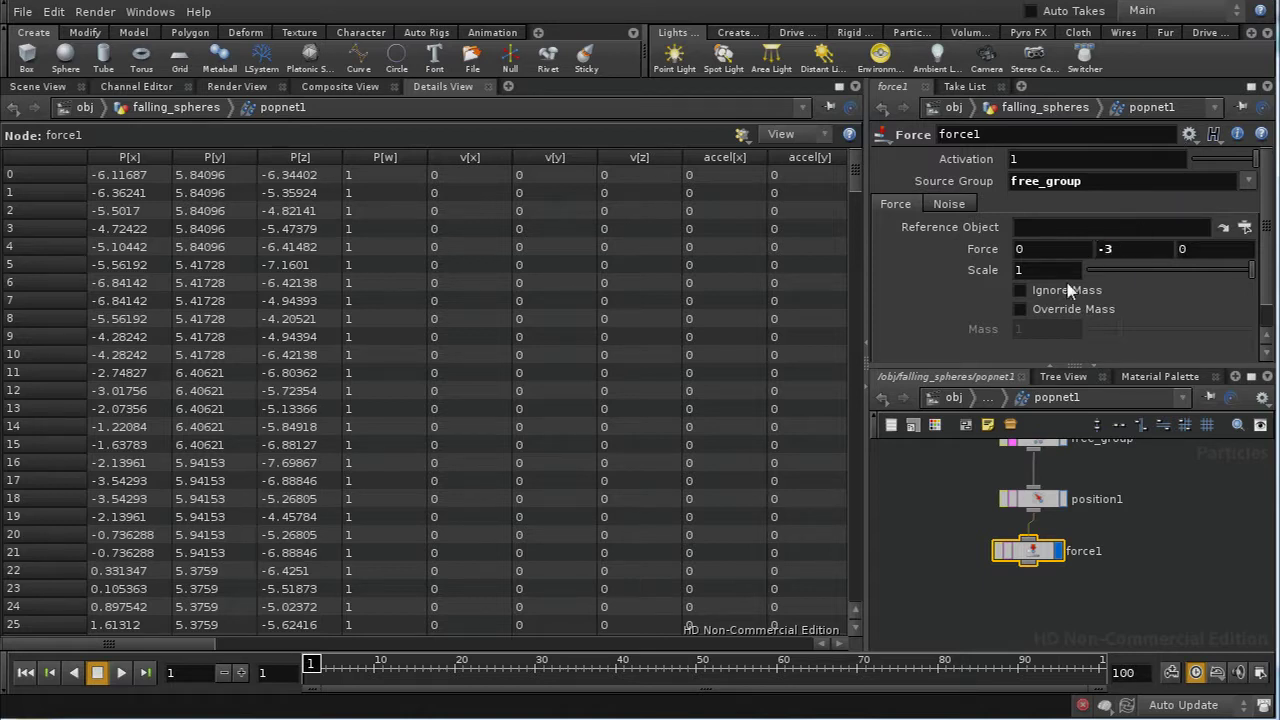
{"action": "left_click", "coordinate": [1021, 290]}
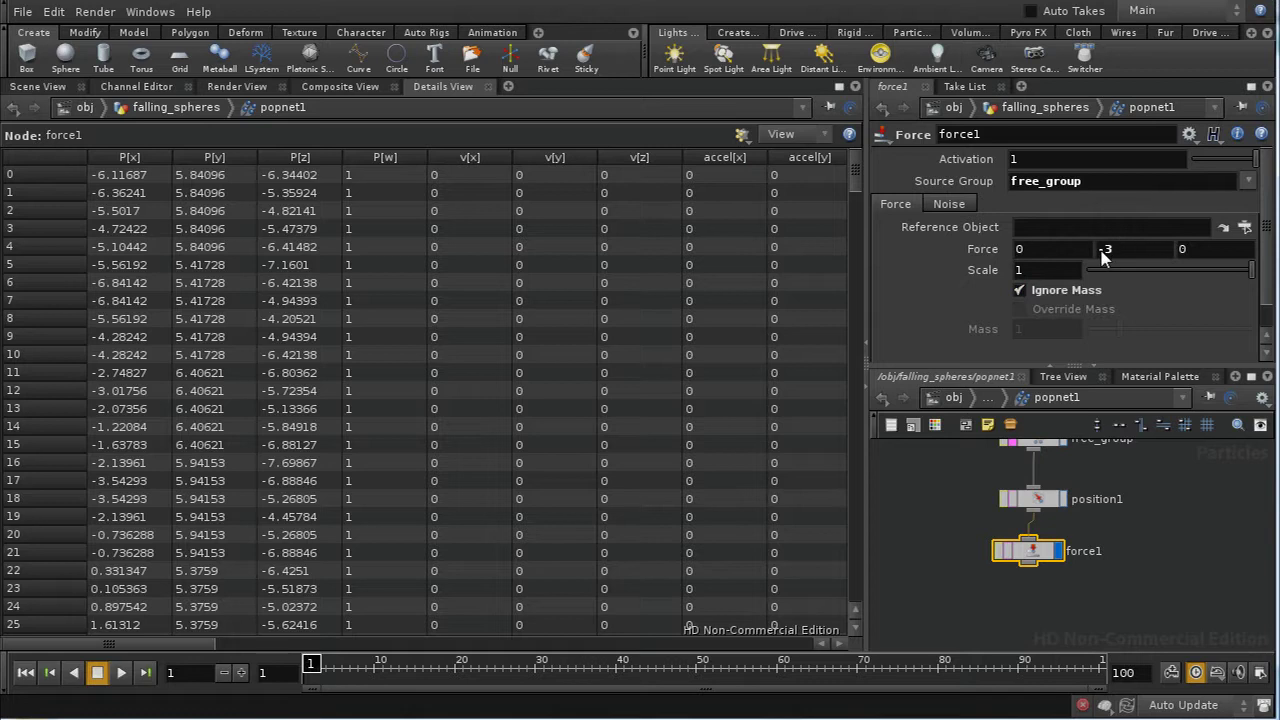
- Set force1's noise amplitude to 0.2 on all three axes
{"action": "left_click", "coordinate": [958, 208]}
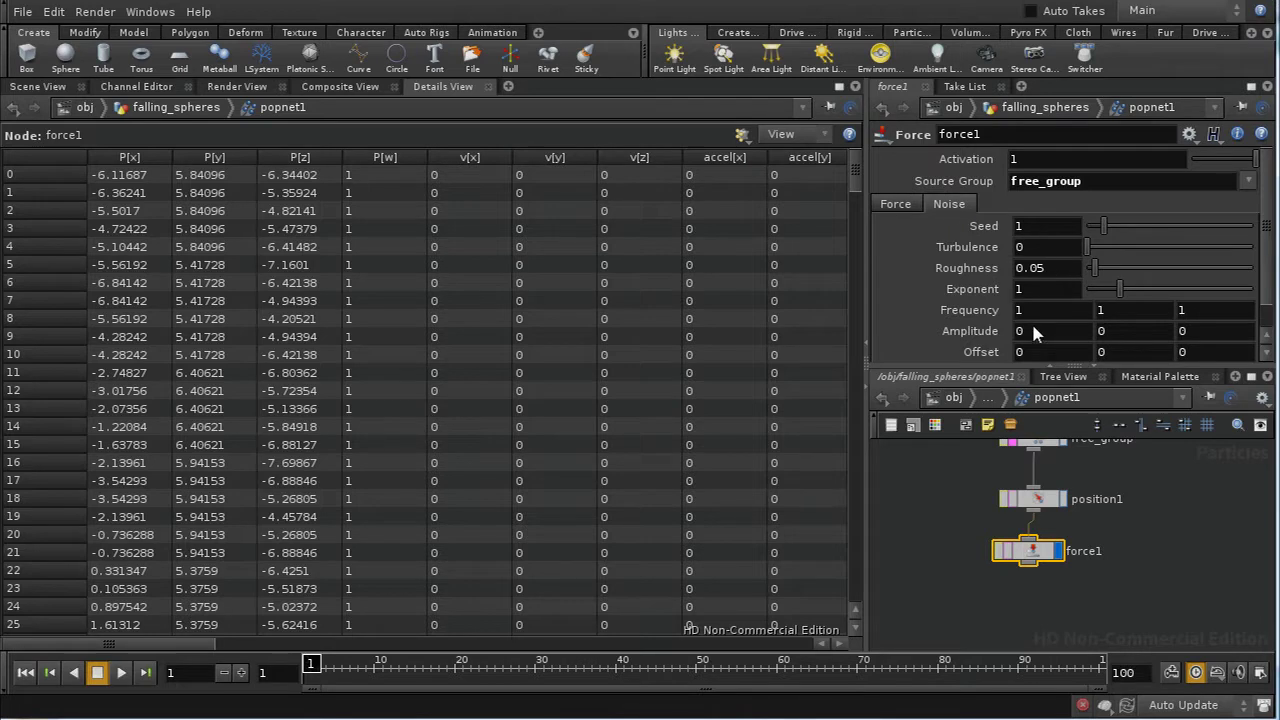
{"action": "middle_click_drag", "start_coordinate": [994, 326], "coordinate": [1030, 325]}
{"action": "scroll", "coordinate": [1268, 280], "scroll_direction": "down", "scroll_amount": 1}
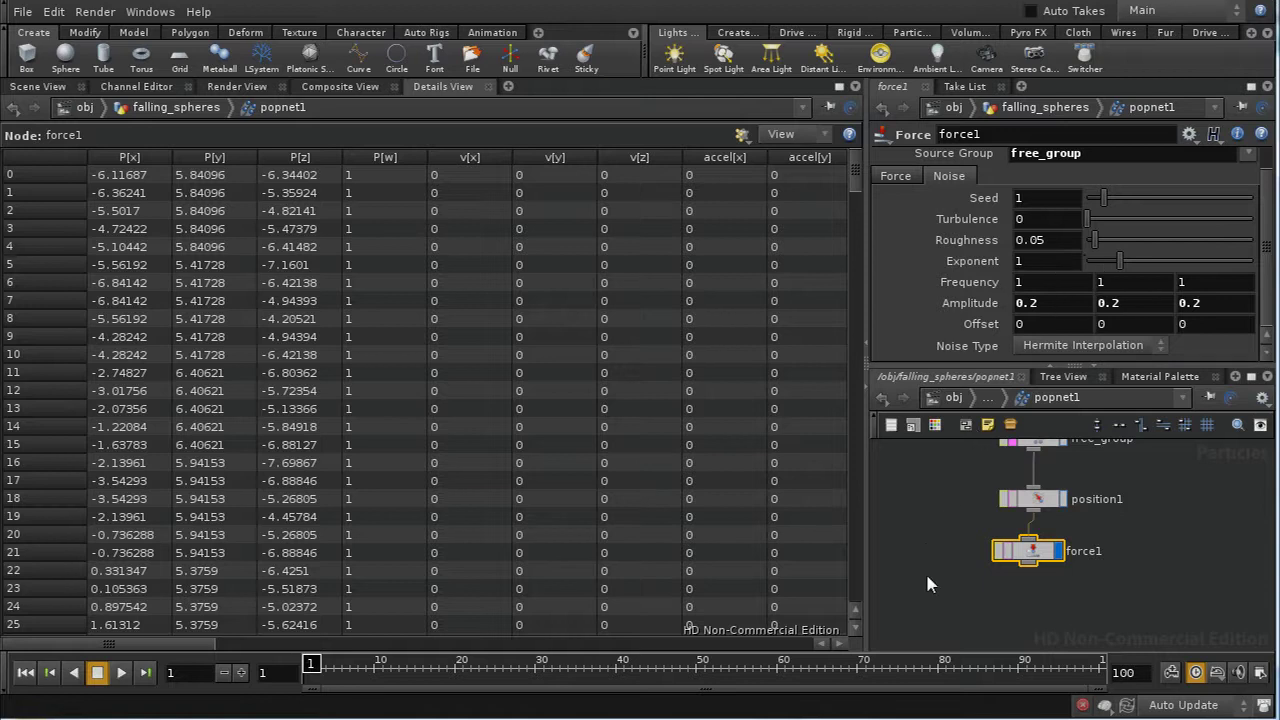
- Add a Collision node below force1
{"action": "middle_click_drag", "start_coordinate": [926, 578], "coordinate": [978, 536]}
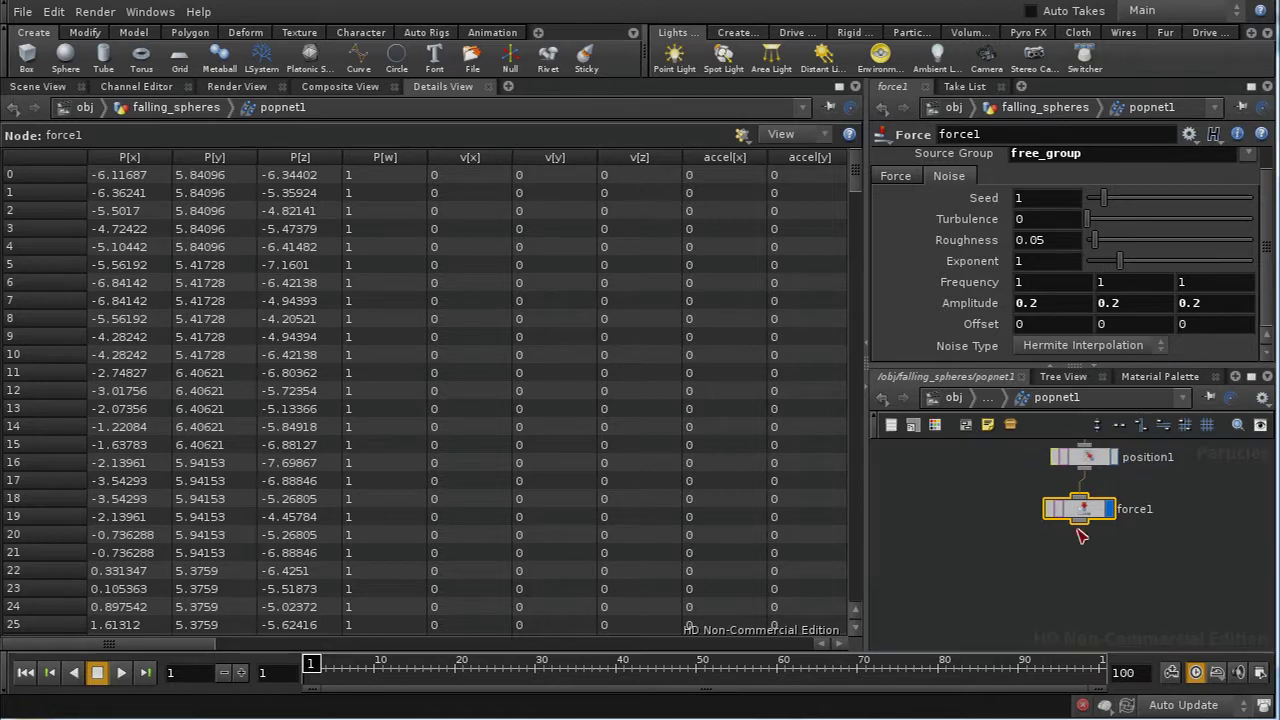
{"action": "key", "text": "Tab"}
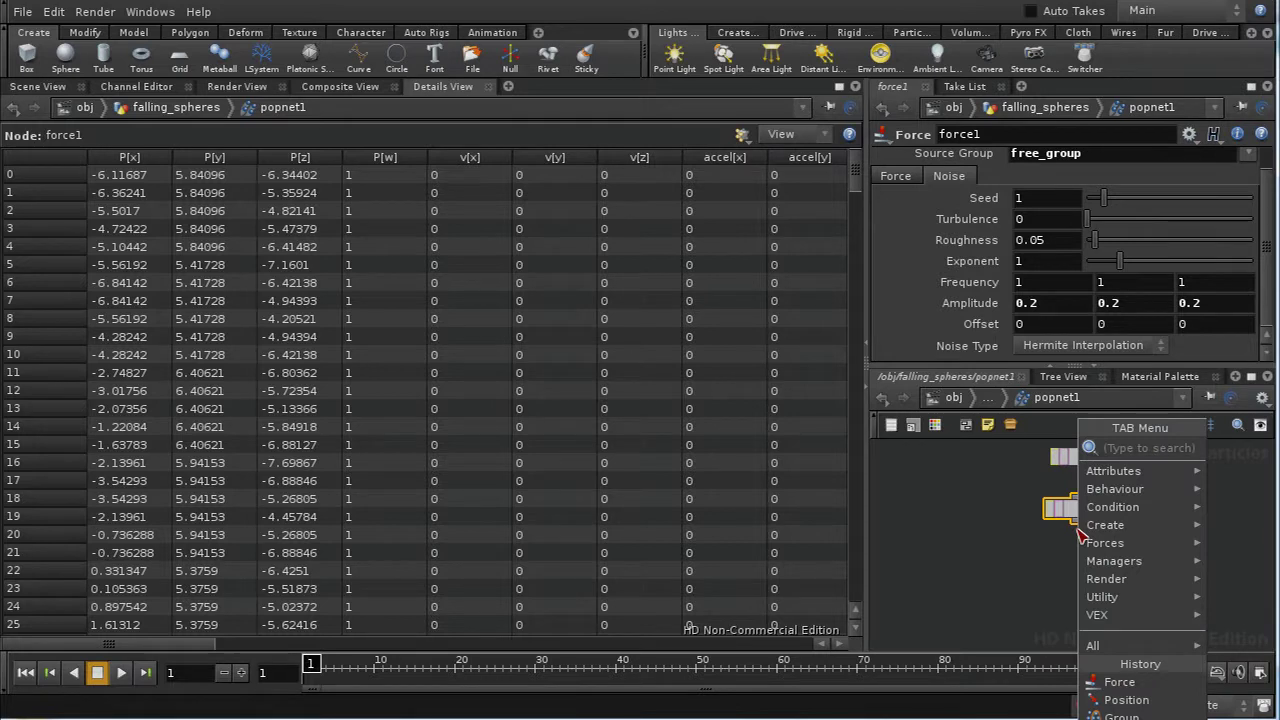
{"action": "type", "text": "col"}
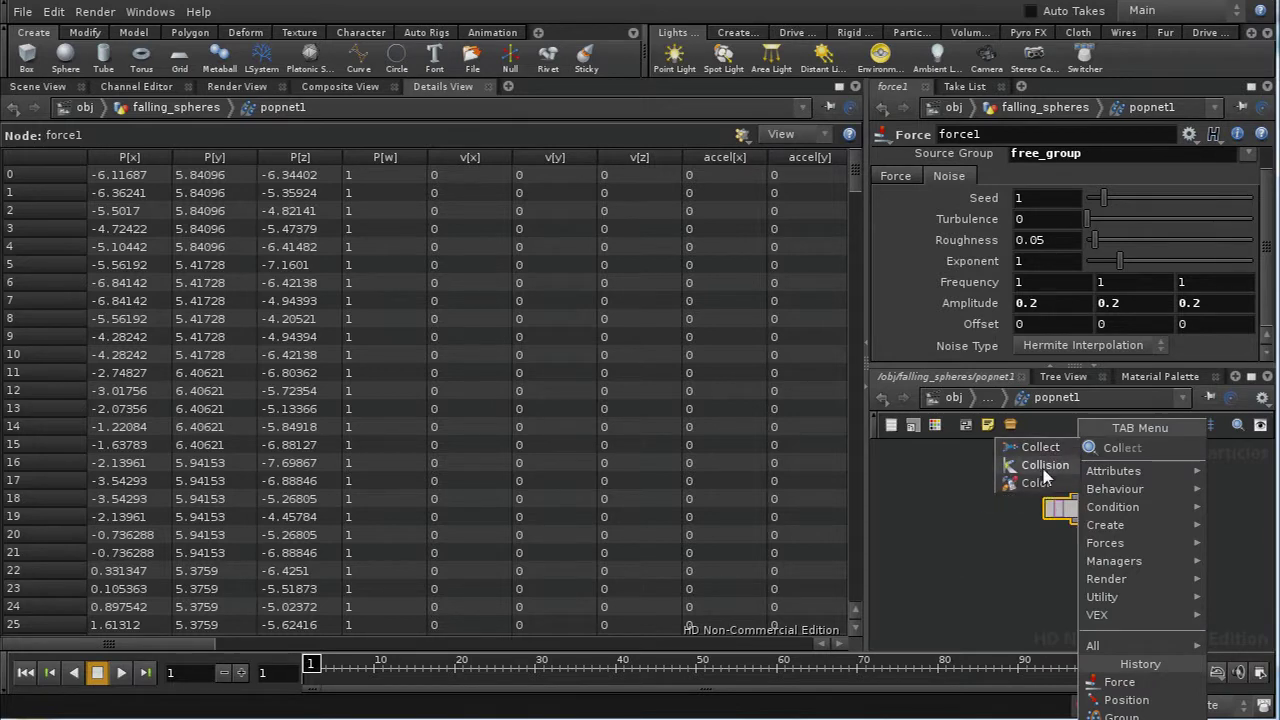
{"action": "left_click", "coordinate": [1041, 465]}
{"action": "left_click", "coordinate": [1076, 567]}
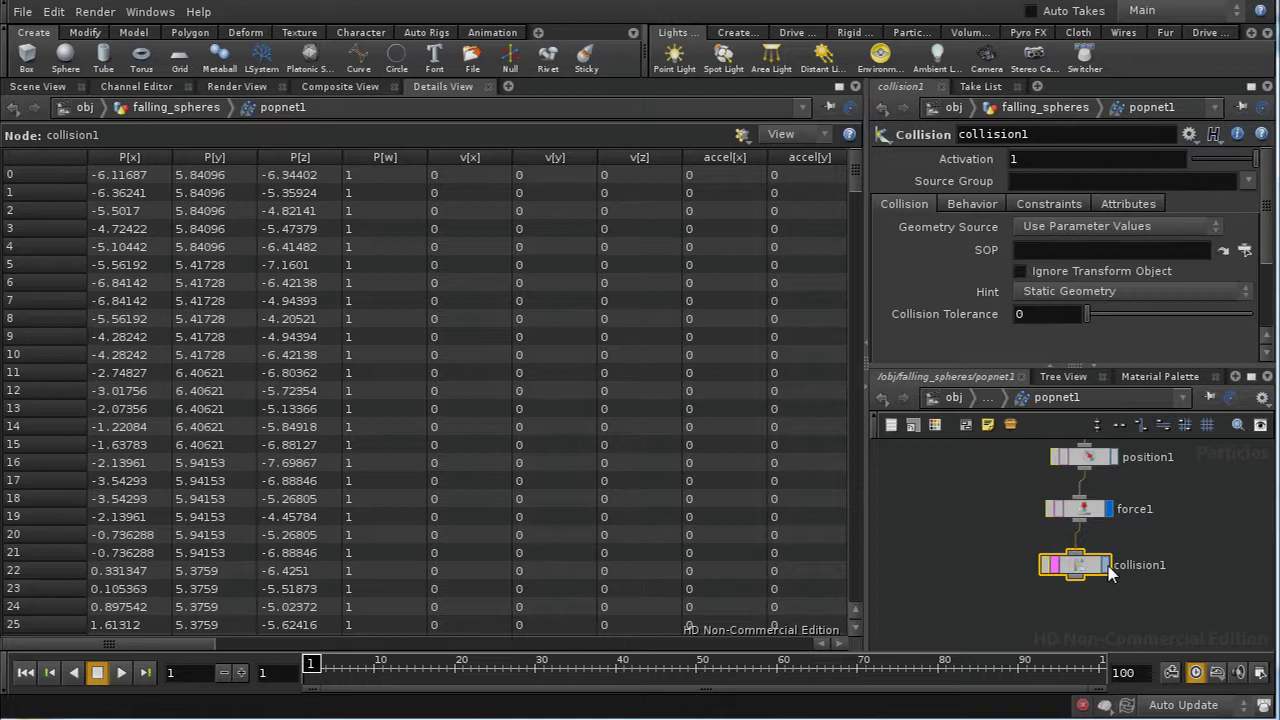
- Turn on collision1's display flag and limit the collision to free_group
{"action": "left_click_drag", "start_coordinate": [1097, 572], "coordinate": [1101, 572]}
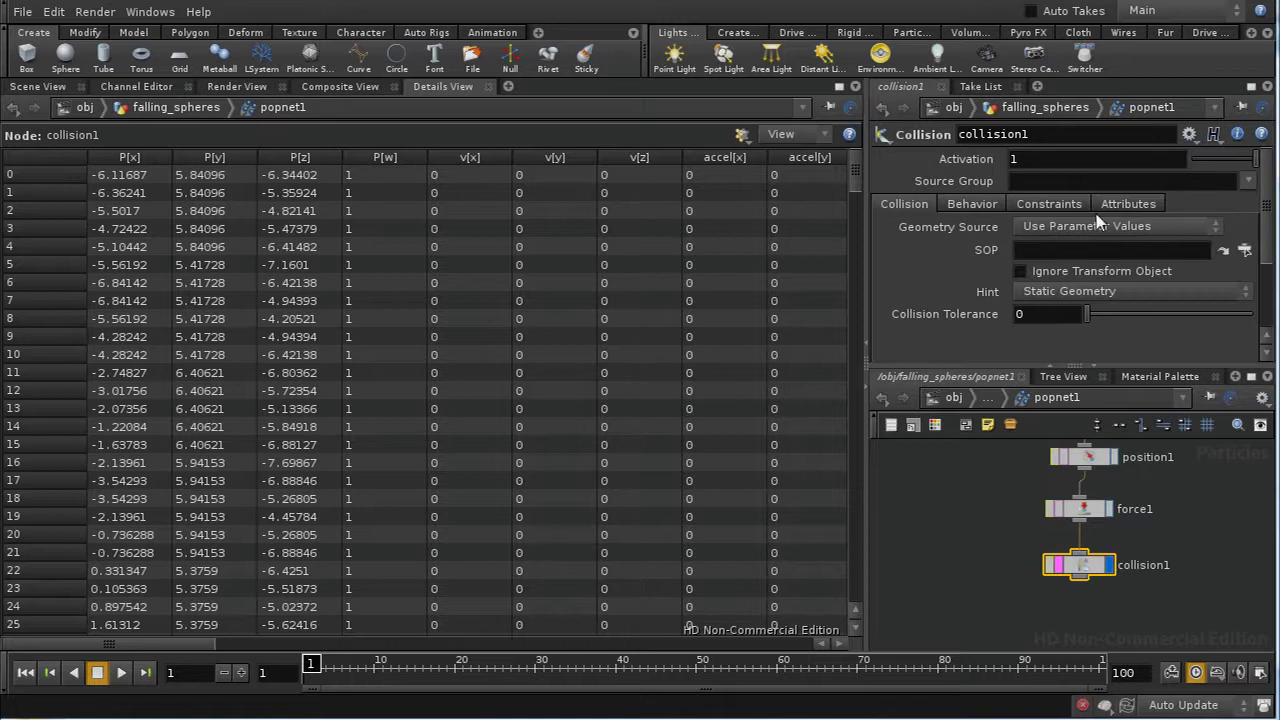
{"action": "left_click", "coordinate": [1250, 183]}
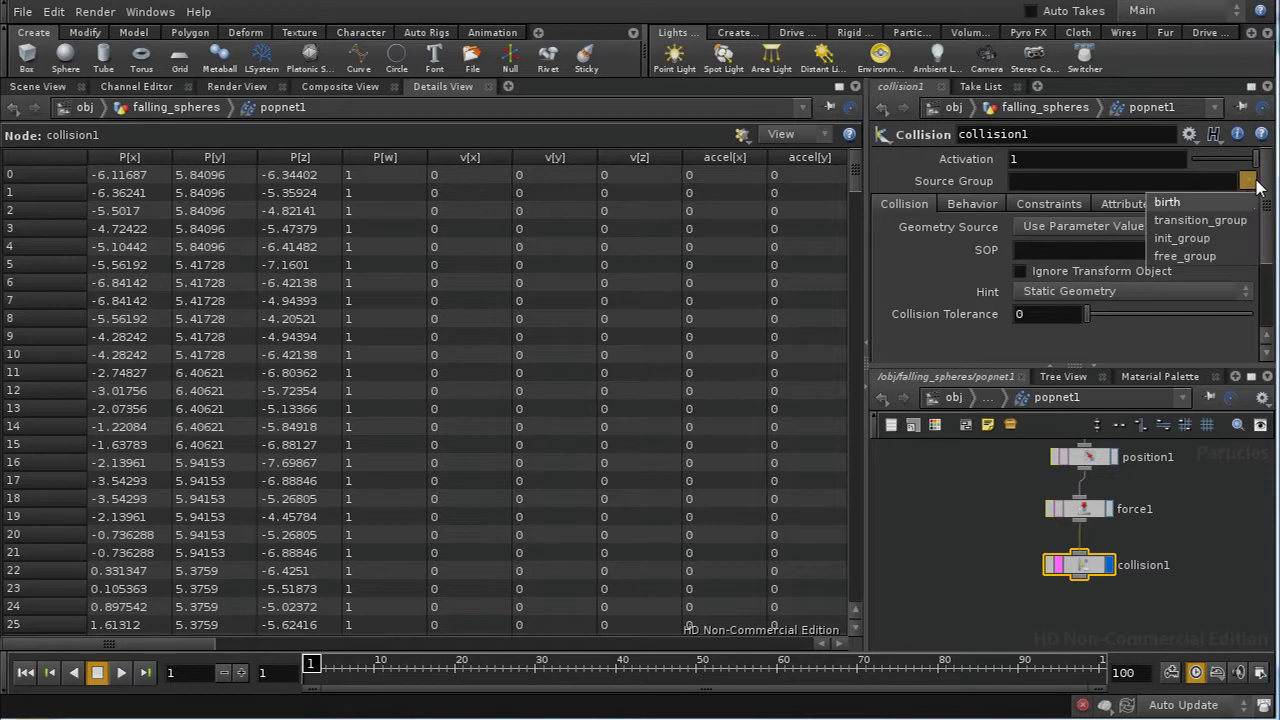
{"action": "left_click", "coordinate": [1239, 258]}
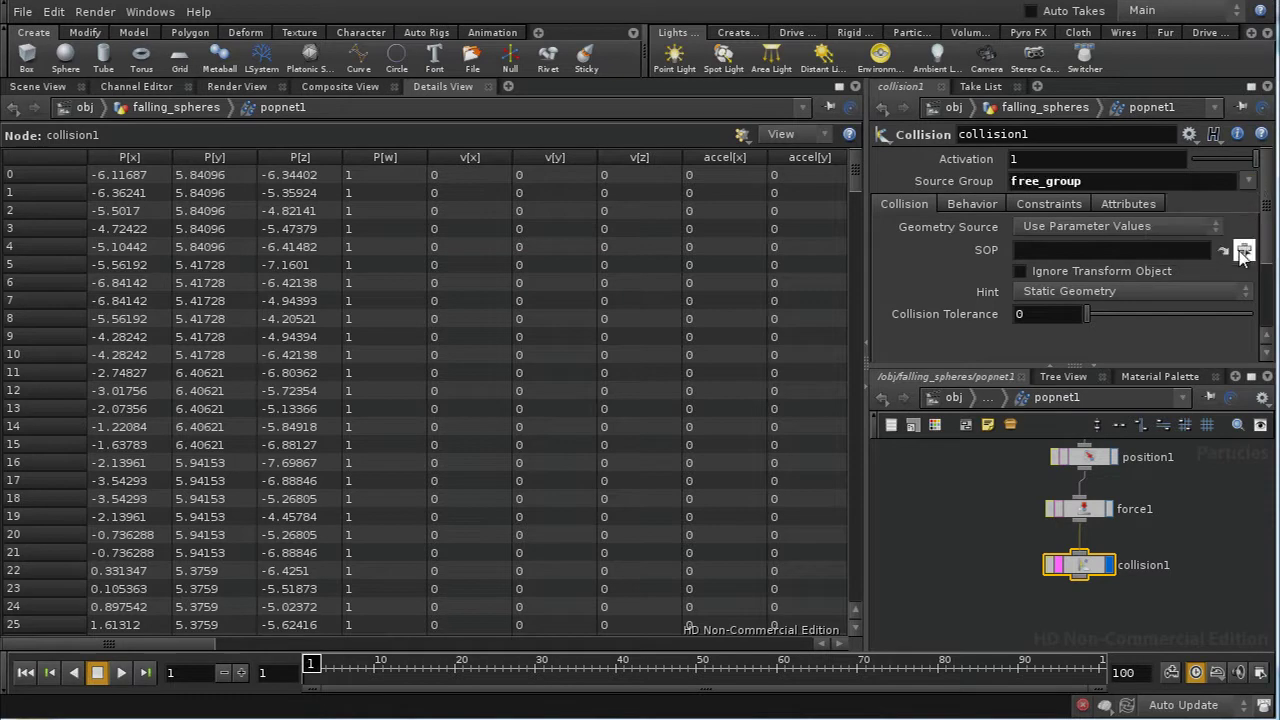
- Set collision1's collision geometry to the floor object, /obj/floor
{"action": "left_click", "coordinate": [1057, 226]}
{"action": "left_click", "coordinate": [1057, 226]}
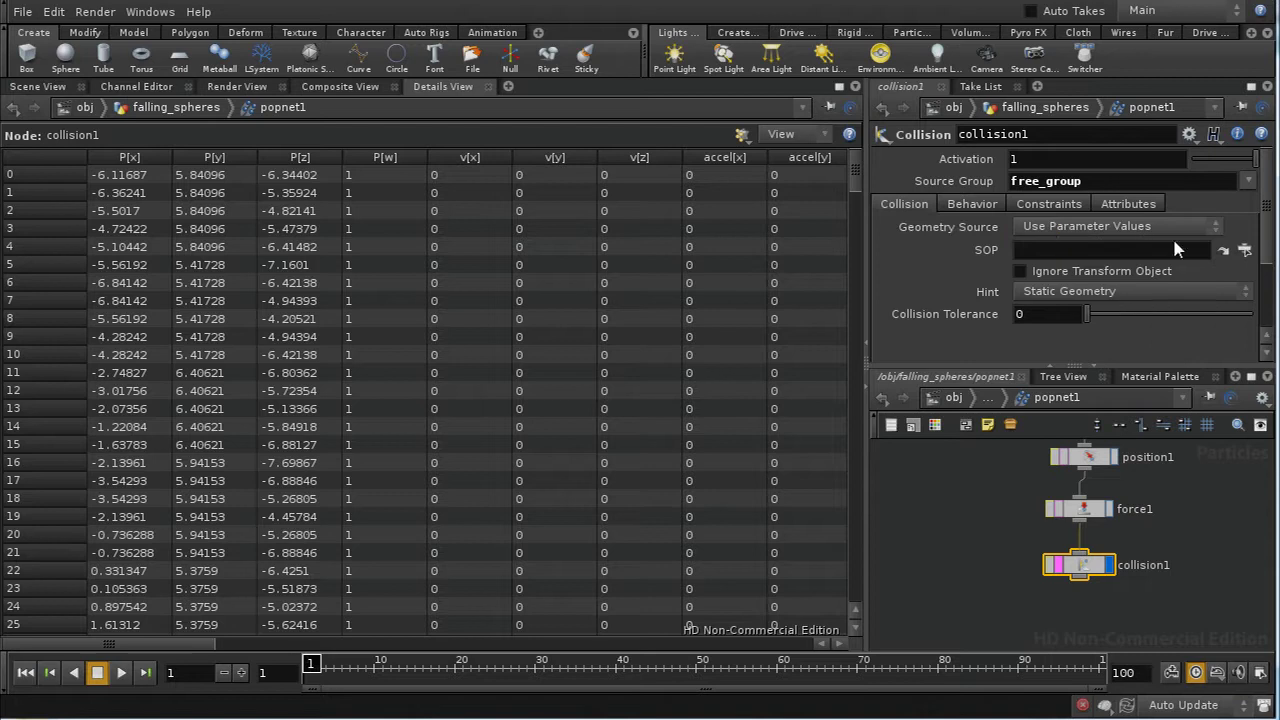
{"action": "left_click", "coordinate": [1244, 251]}
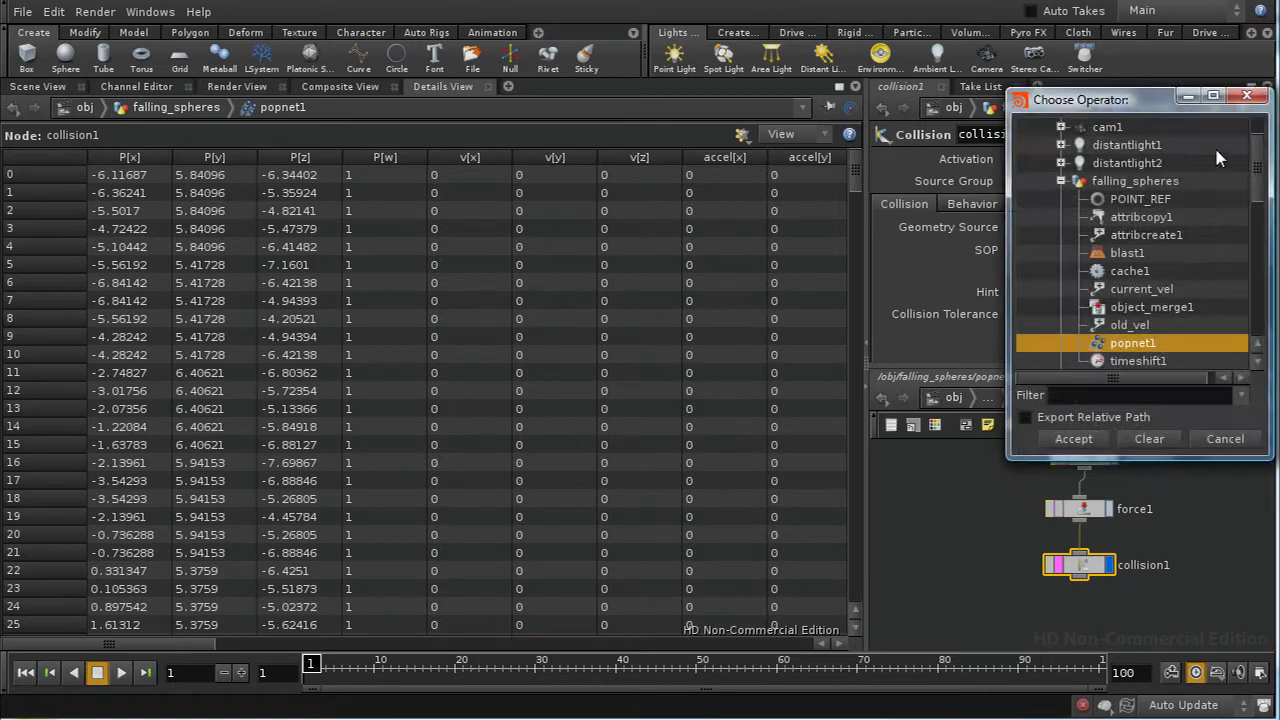
{"action": "left_click_drag", "start_coordinate": [1264, 180], "coordinate": [1264, 165]}
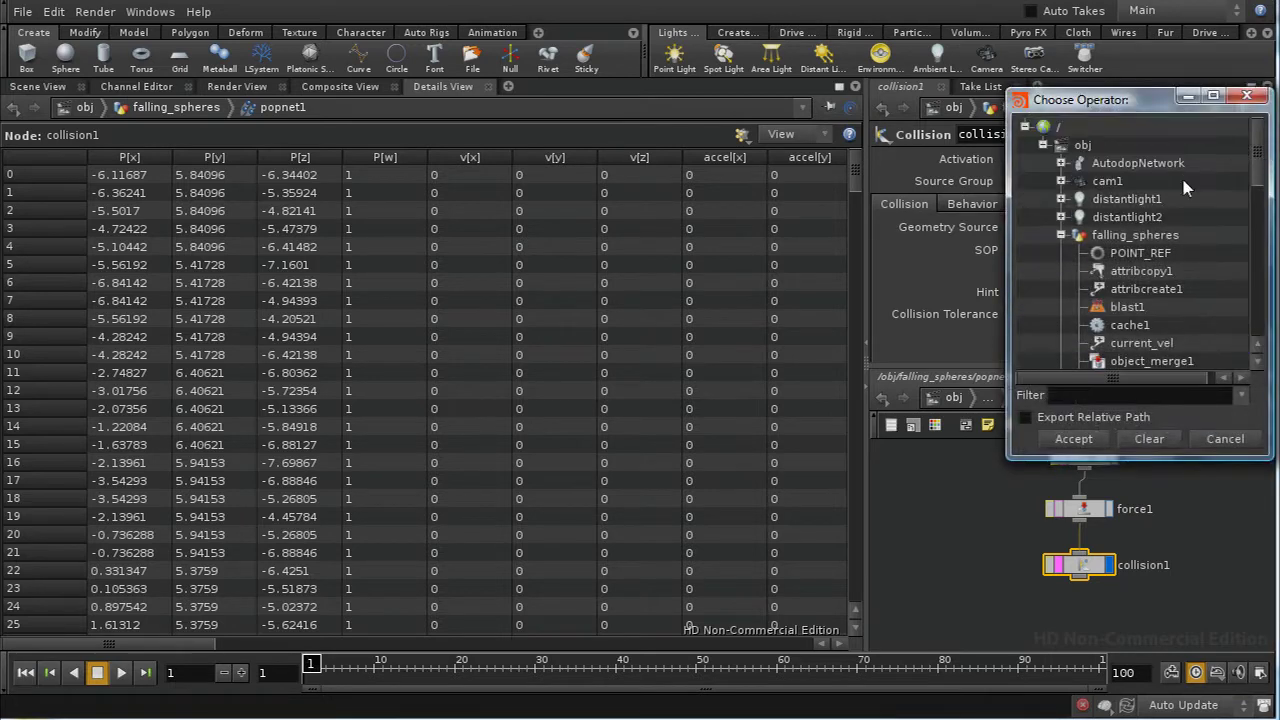
{"action": "left_click", "coordinate": [1062, 235]}
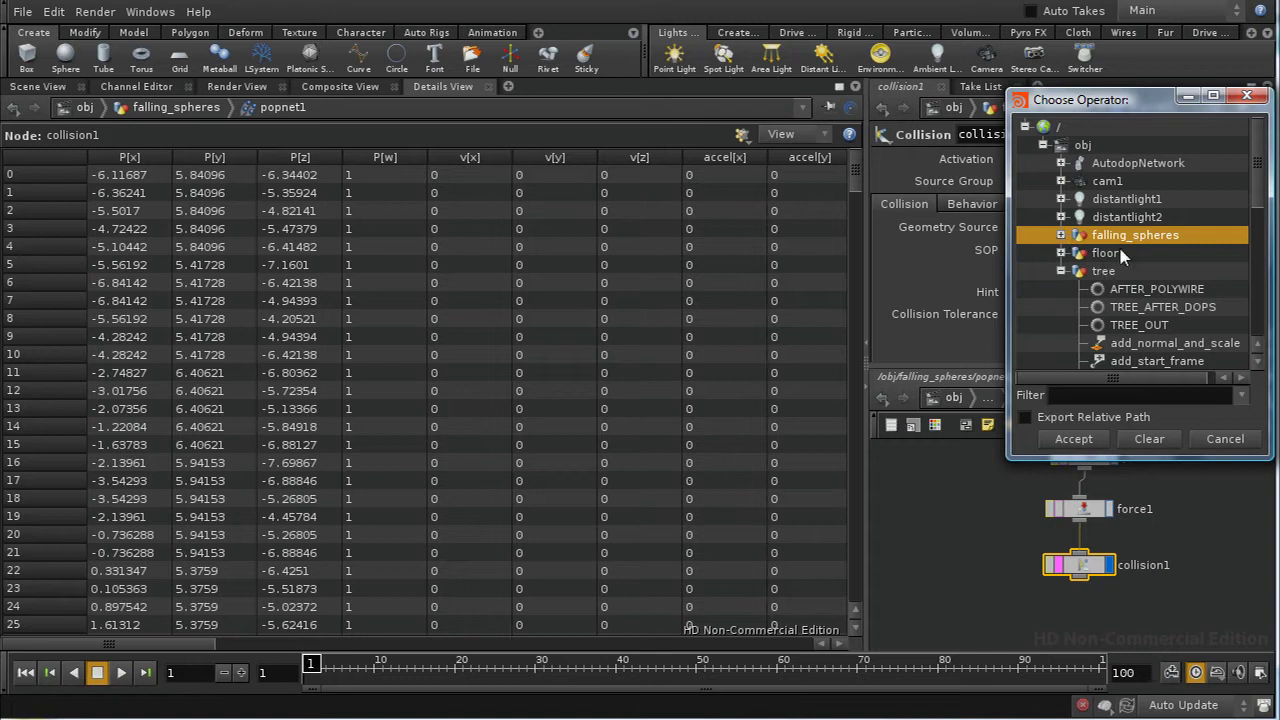
{"action": "left_click", "coordinate": [1122, 257]}
{"action": "left_click", "coordinate": [1062, 253]}
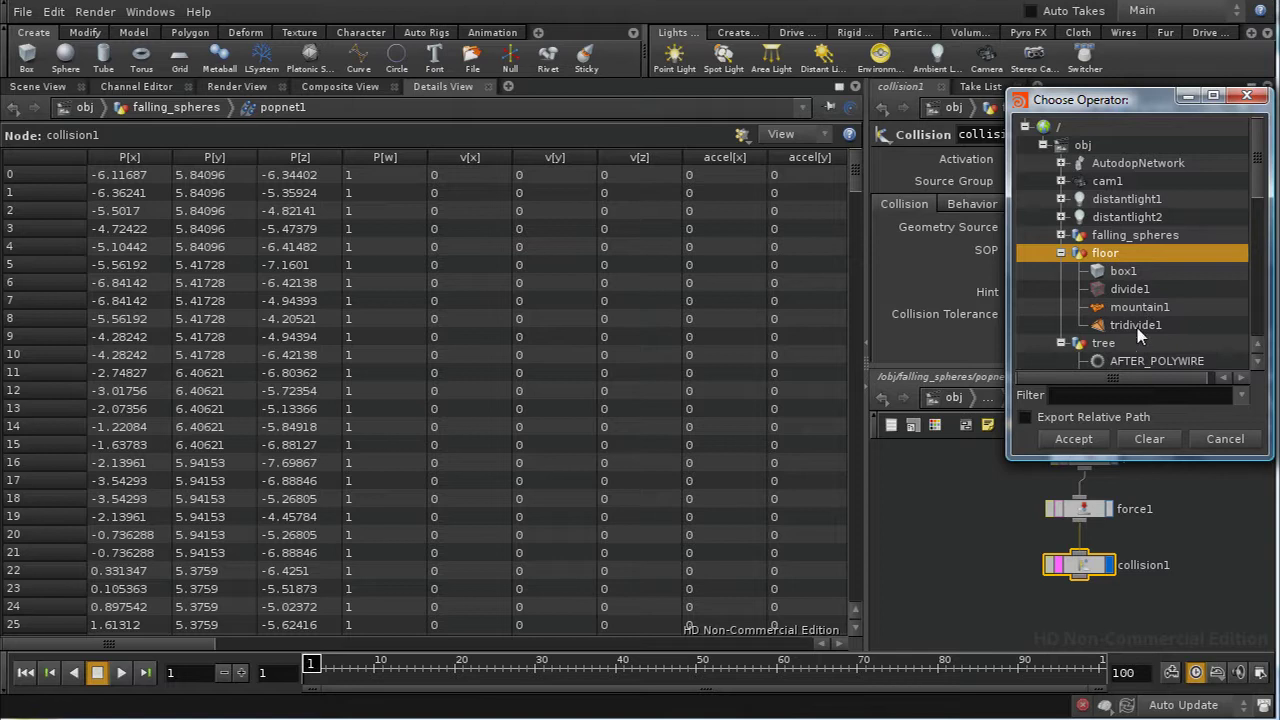
{"action": "left_click", "coordinate": [1085, 439]}
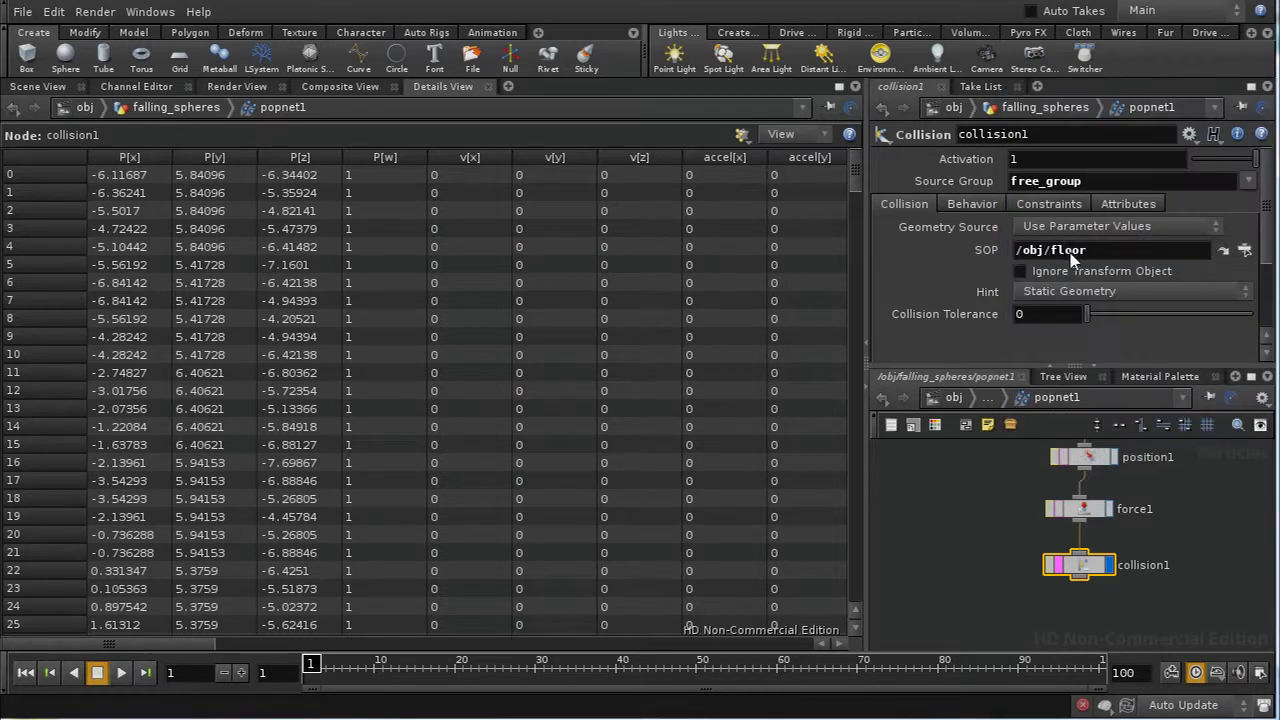
- Set collision1's behavior to Stick on Collision and name its collision group hitgroup
{"action": "left_click", "coordinate": [980, 205]}
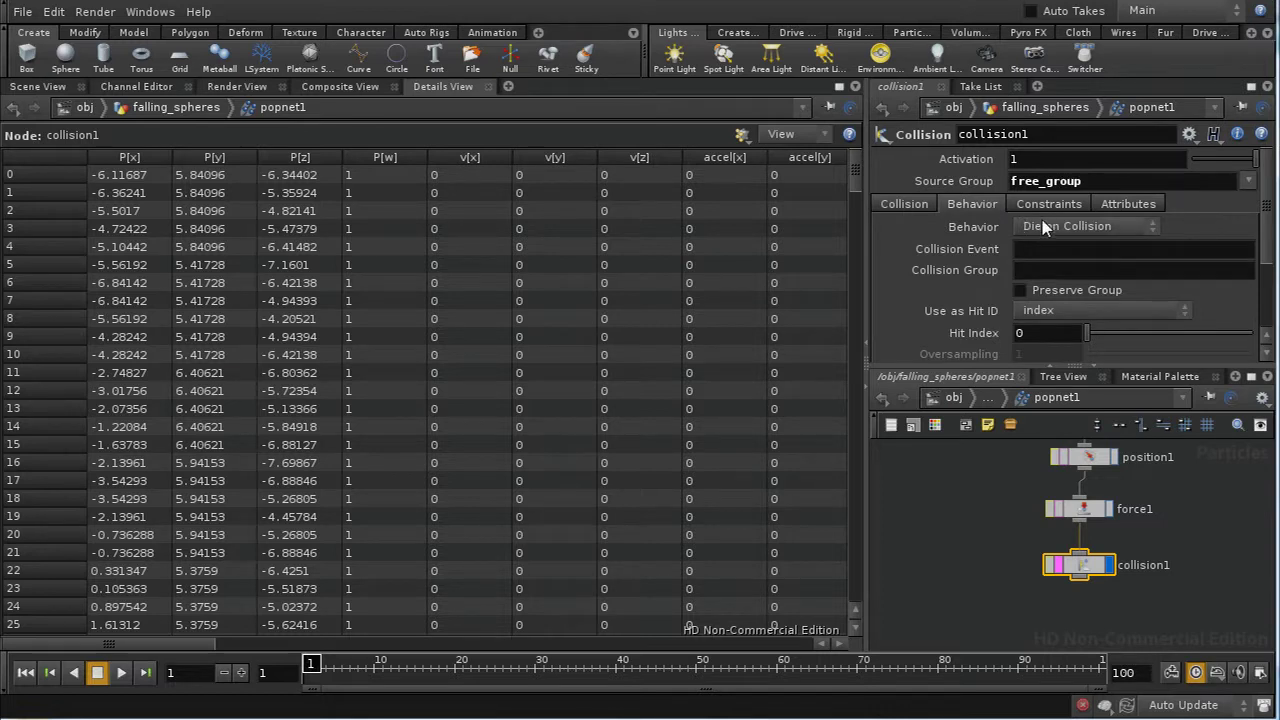
{"action": "left_click", "coordinate": [1042, 224]}
{"action": "left_click", "coordinate": [1060, 299]}
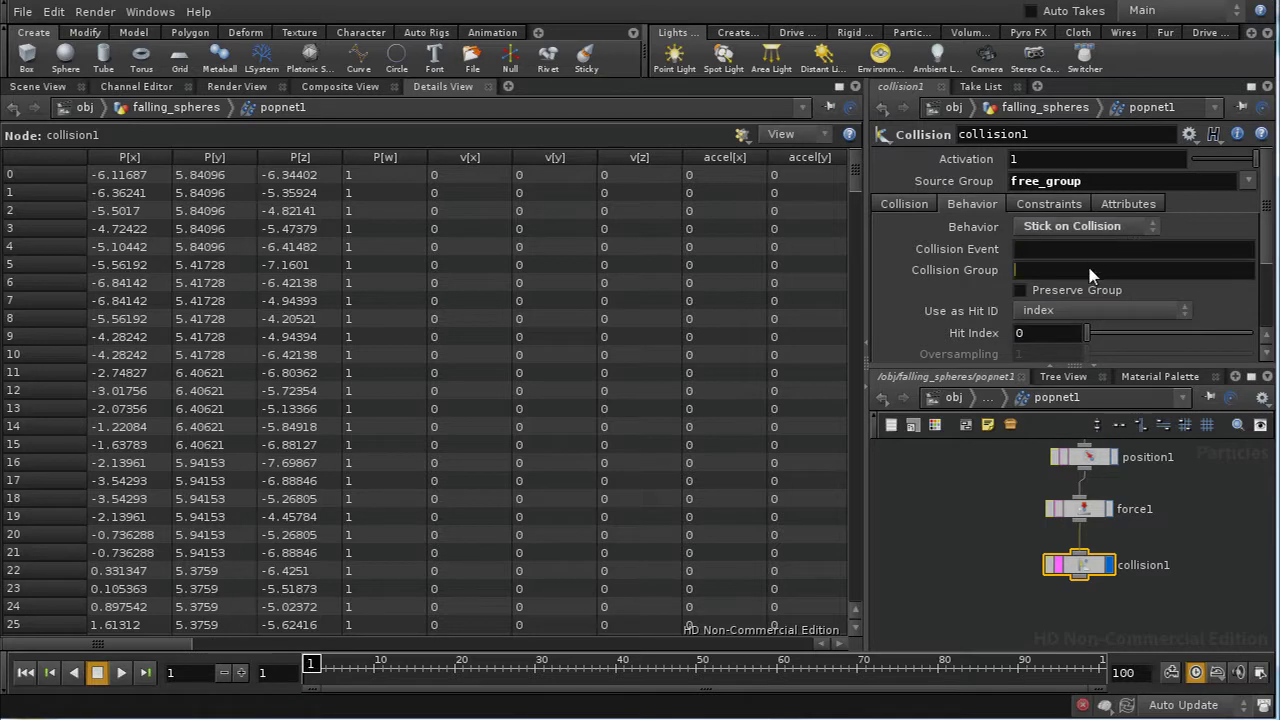
{"action": "middle_click_drag", "start_coordinate": [1094, 594], "coordinate": [1057, 449]}
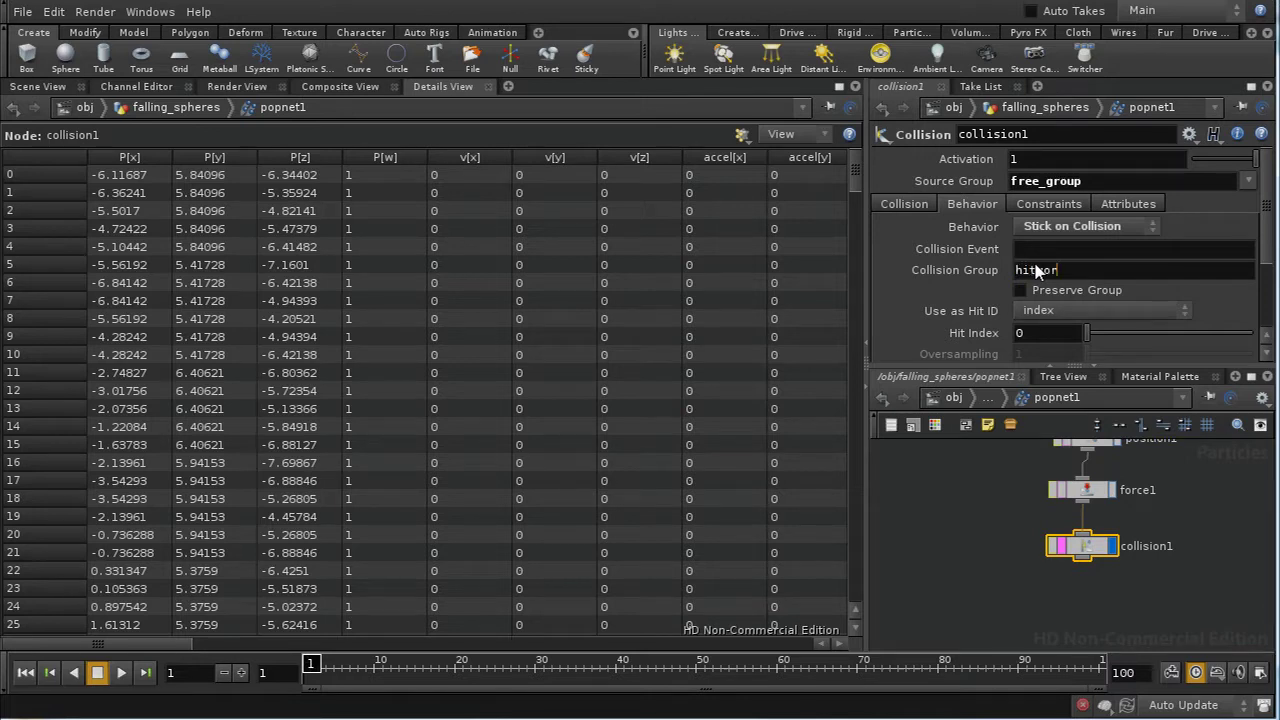
{"action": "type", "text": "u"}
{"action": "type", "text": "gr"}
{"action": "type", "text": "oup"}
{"action": "key", "text": "Return"}
- Add a Drag node below collision1 in the particle network
{"action": "middle_click_drag", "start_coordinate": [1169, 557], "coordinate": [1169, 606]}
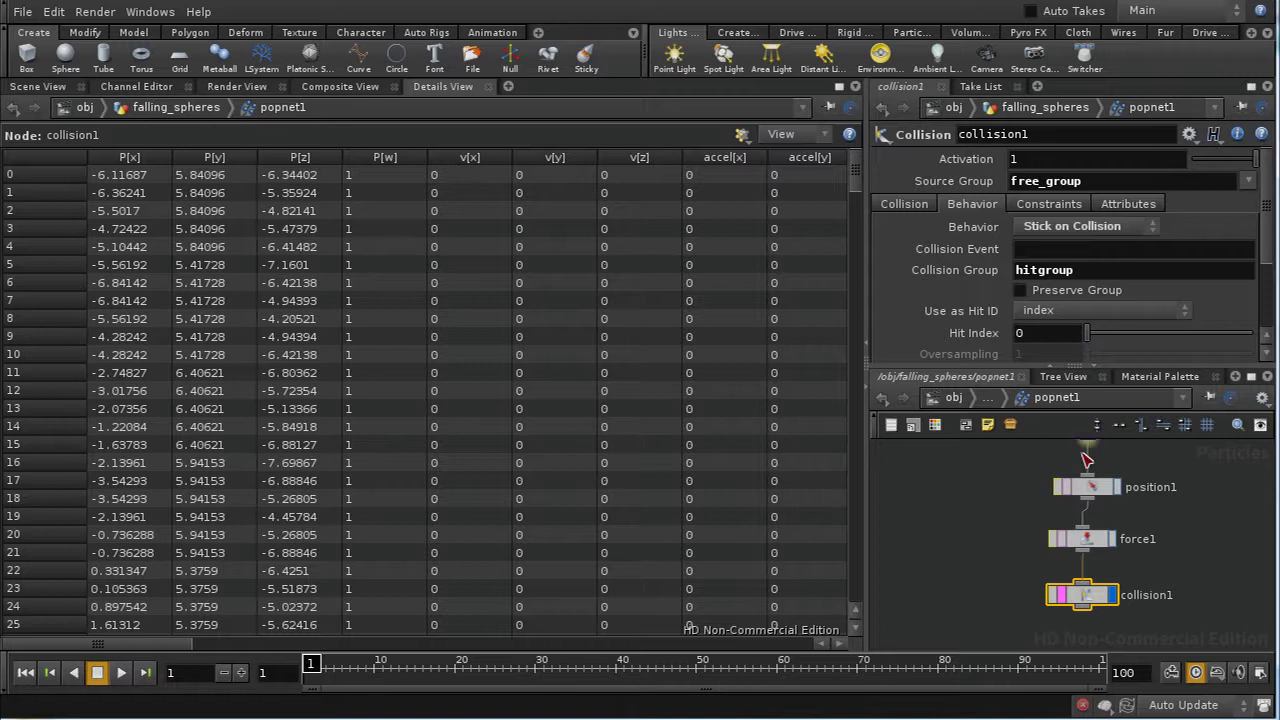
{"action": "middle_click_drag", "start_coordinate": [1110, 615], "coordinate": [1106, 547]}
{"action": "key", "text": "Tab"}
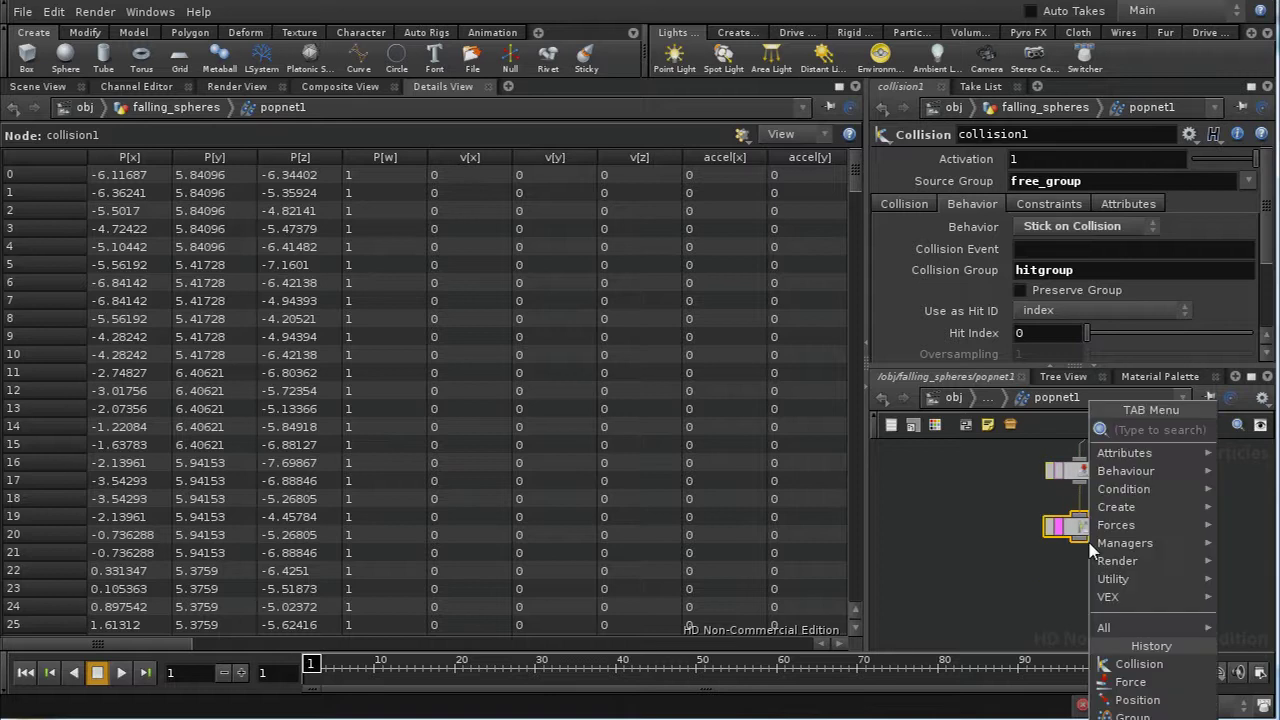
{"action": "type", "text": "Drag"}
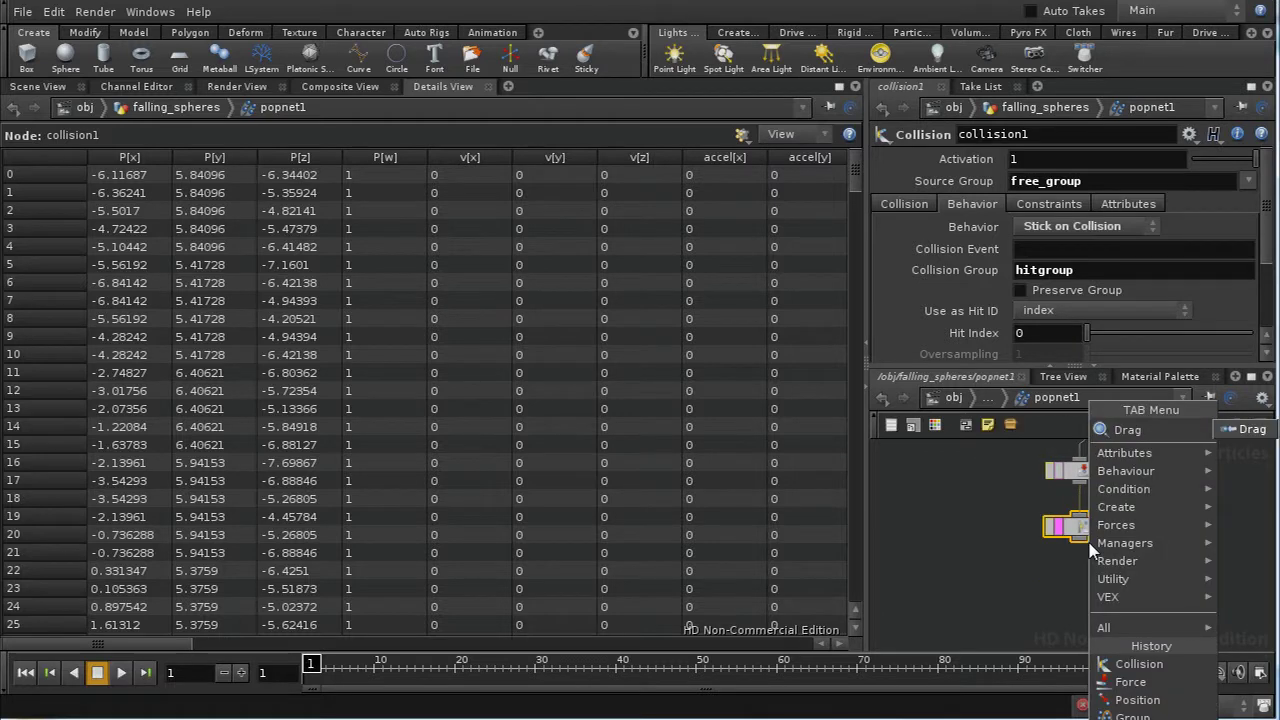
{"action": "left_click", "coordinate": [1240, 430]}
{"action": "left_click", "coordinate": [1075, 588]}
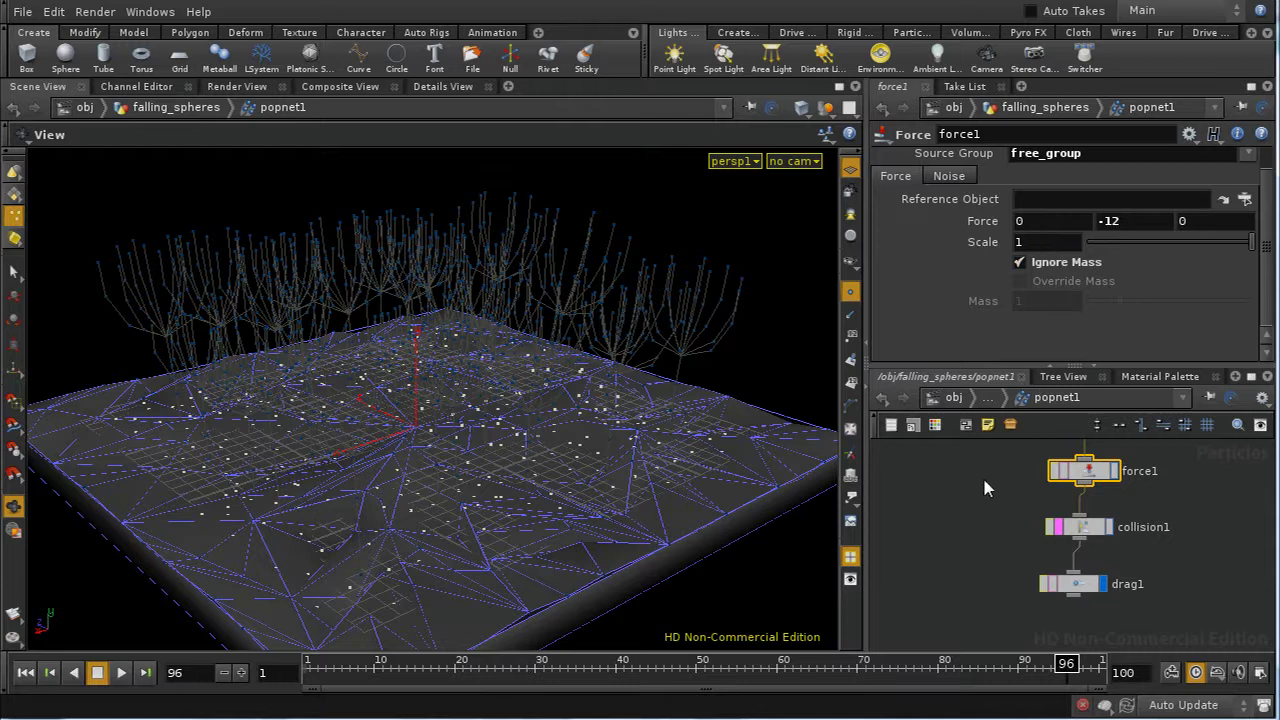
- Rewind the animation to frame 1 and go back up to the falling_spheres network
{"action": "middle_click_drag", "start_coordinate": [985, 487], "coordinate": [952, 490]}
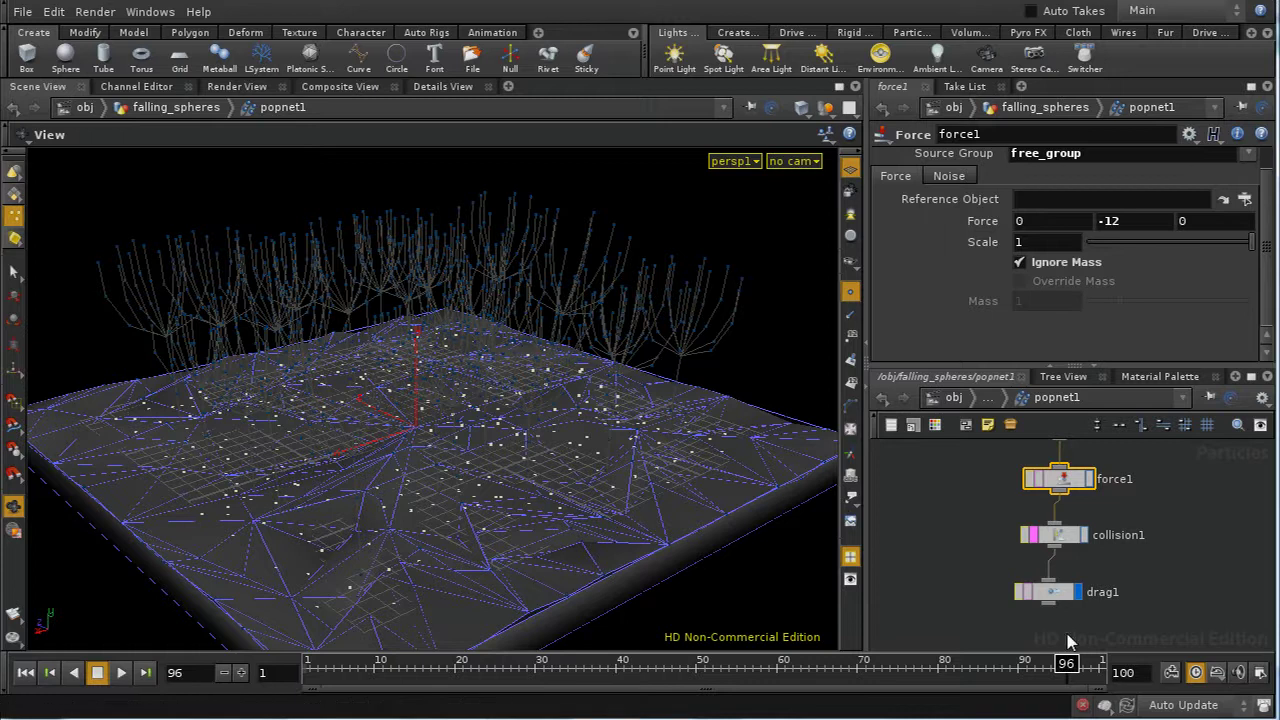
{"action": "left_click", "coordinate": [25, 673]}
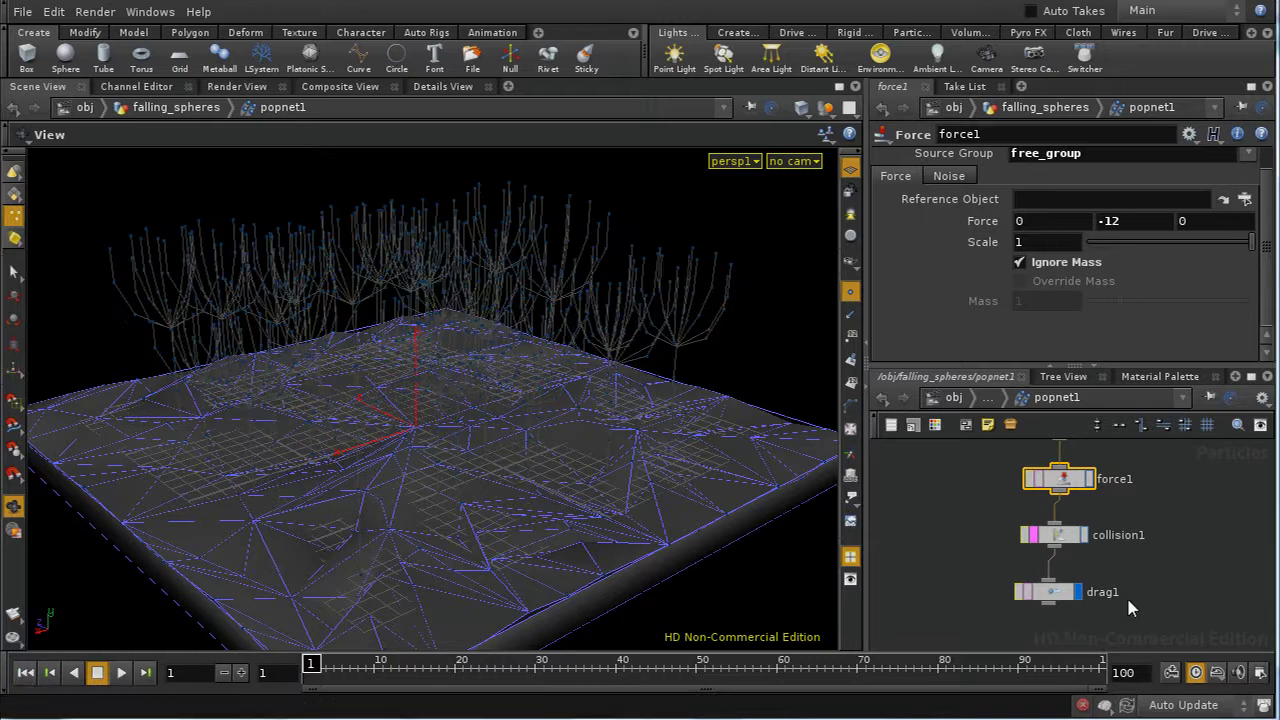
{"action": "left_click", "coordinate": [987, 401]}
{"action": "left_click", "coordinate": [1015, 416]}
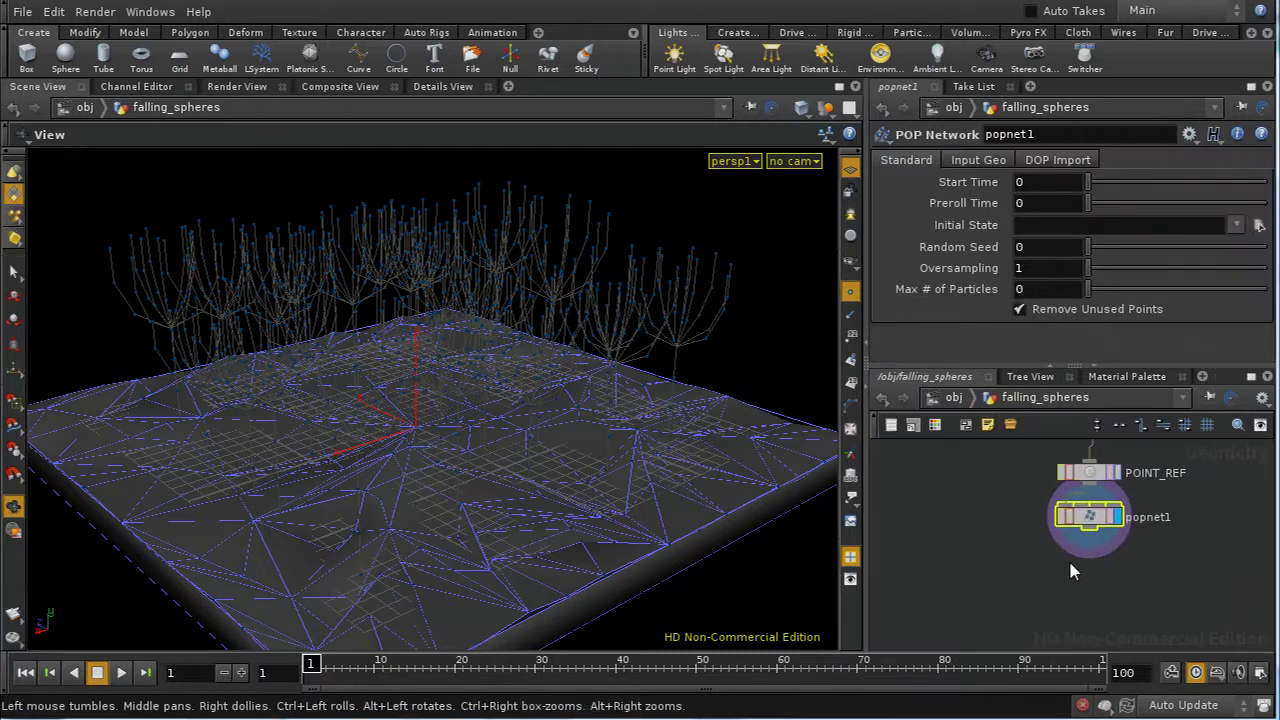
- Add a Sphere node beside popnet1 and set its radius to 0.2 on all three axes
{"action": "key", "text": "Tab"}
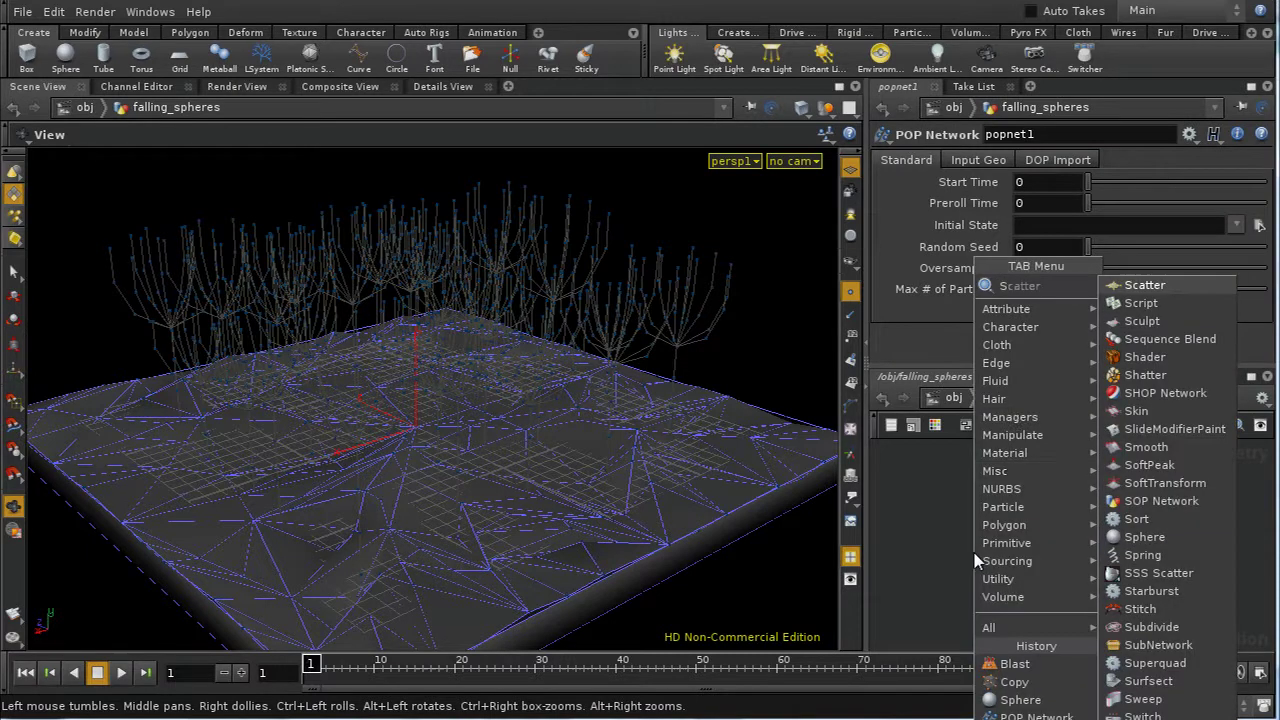
{"action": "type", "text": "sp"}
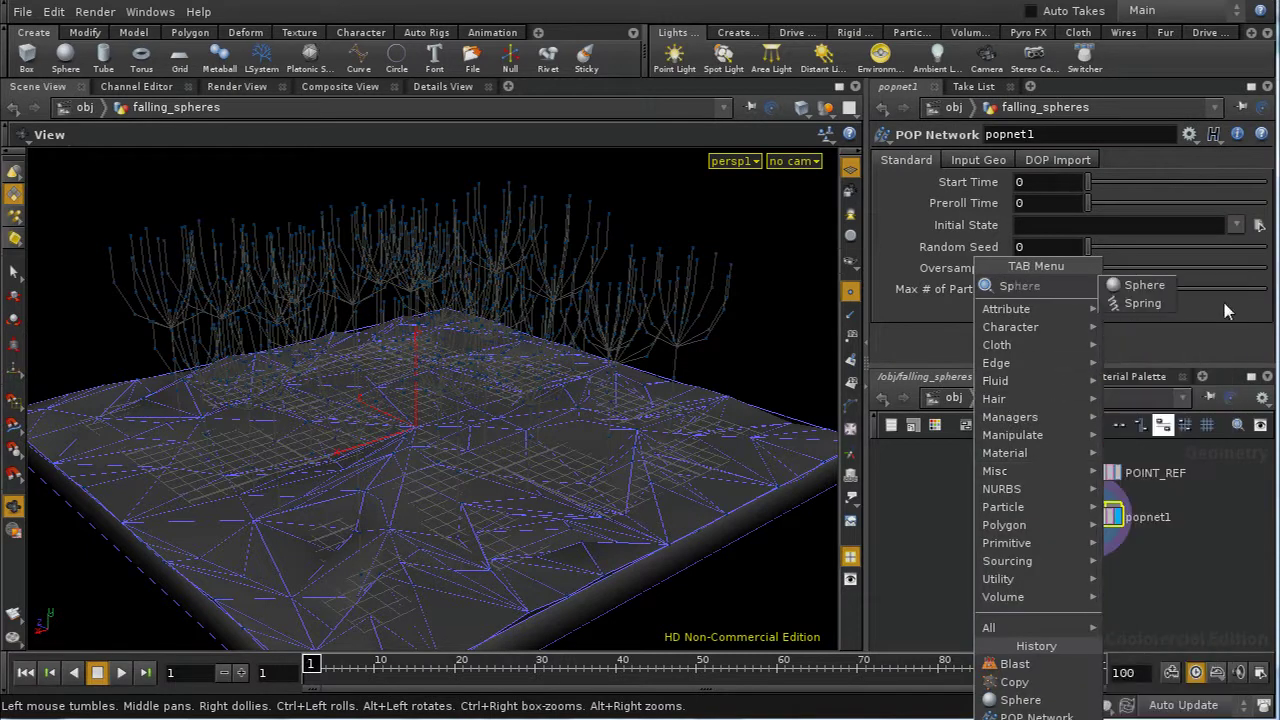
{"action": "key", "text": "Return"}
{"action": "left_click", "coordinate": [979, 505]}
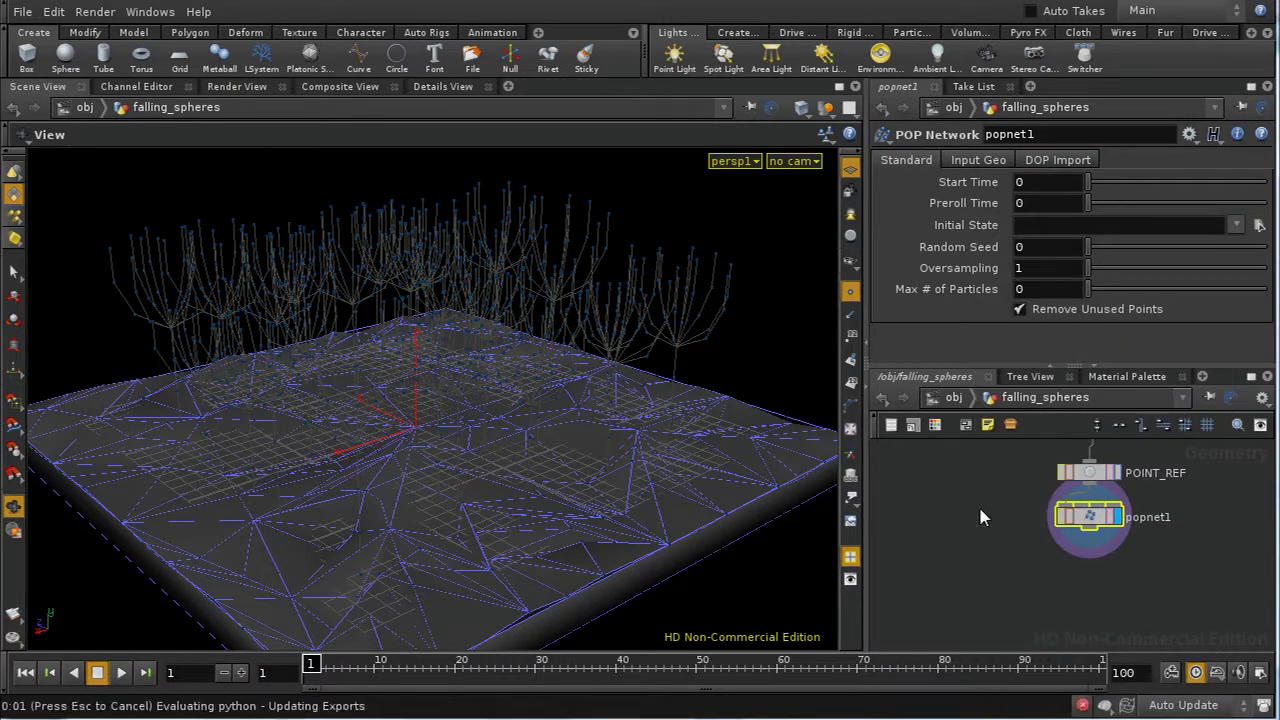
{"action": "middle_click_drag", "start_coordinate": [965, 218], "coordinate": [880, 220]}
- Add a Copy node that copies sphere1 onto popnet1's particles and display its result
{"action": "key", "text": "Tab"}
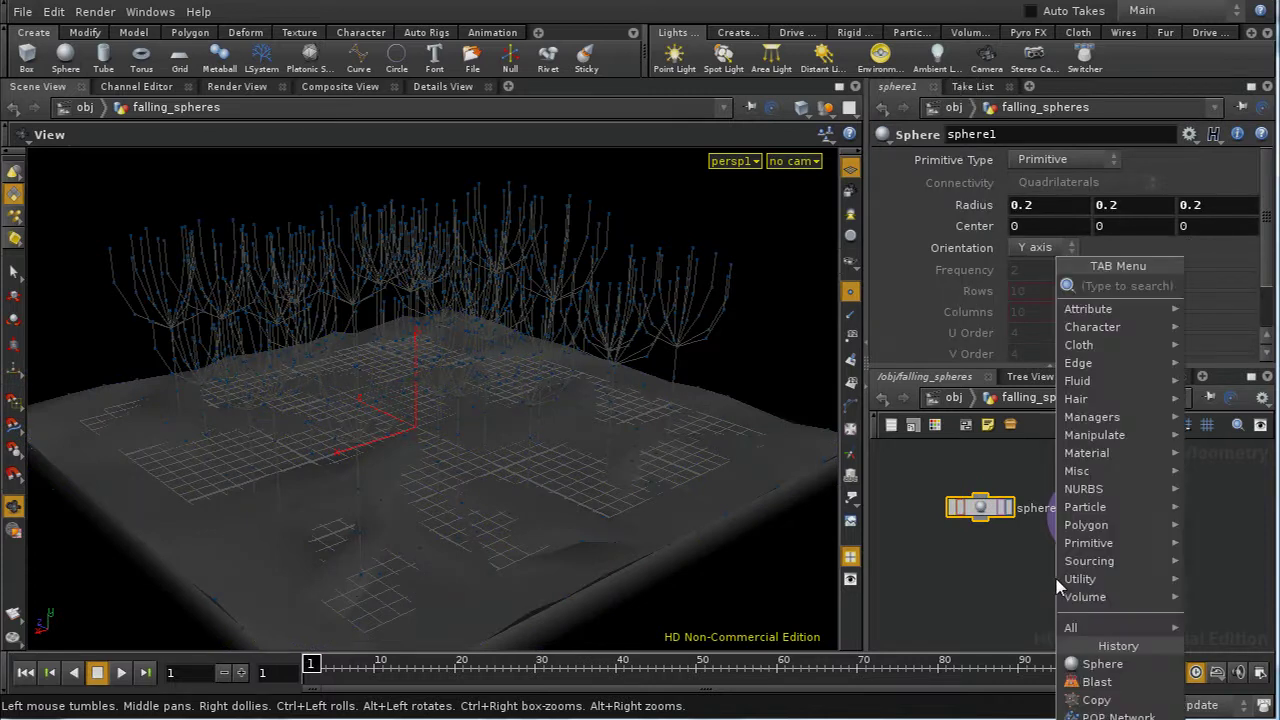
{"action": "type", "text": "cop"}
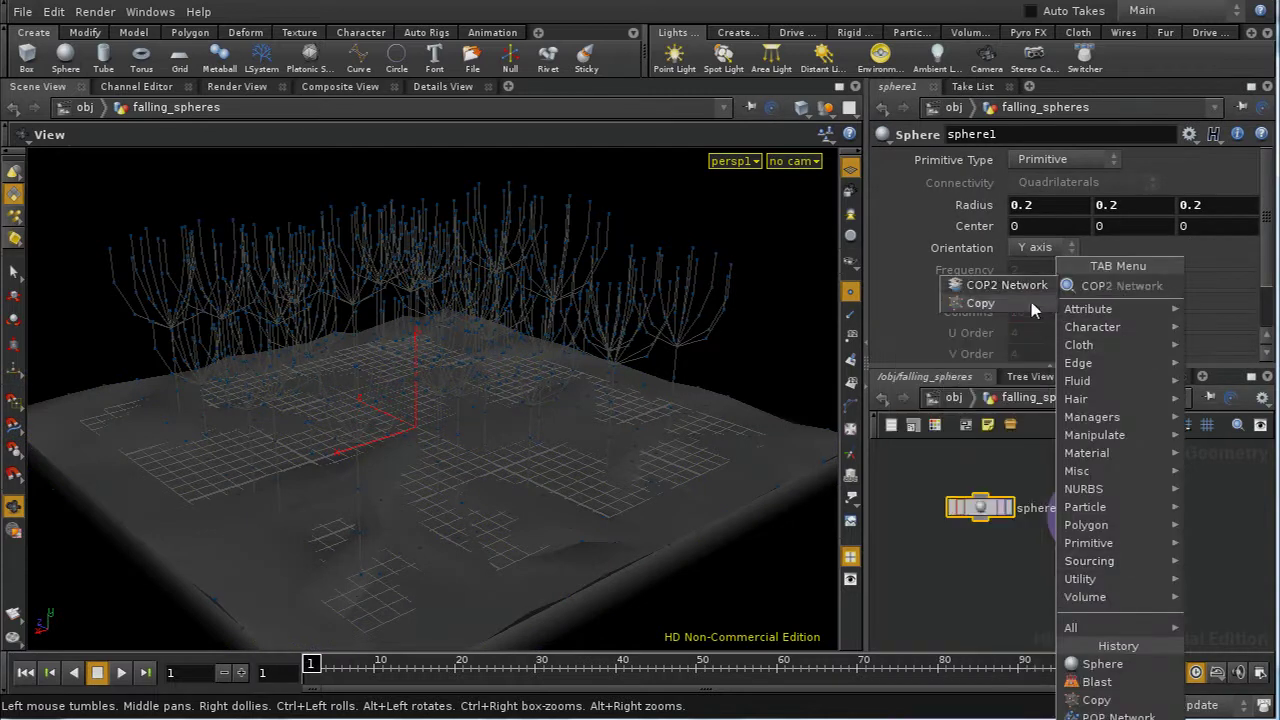
{"action": "left_click", "coordinate": [1031, 302]}
{"action": "left_click", "coordinate": [1047, 625]}
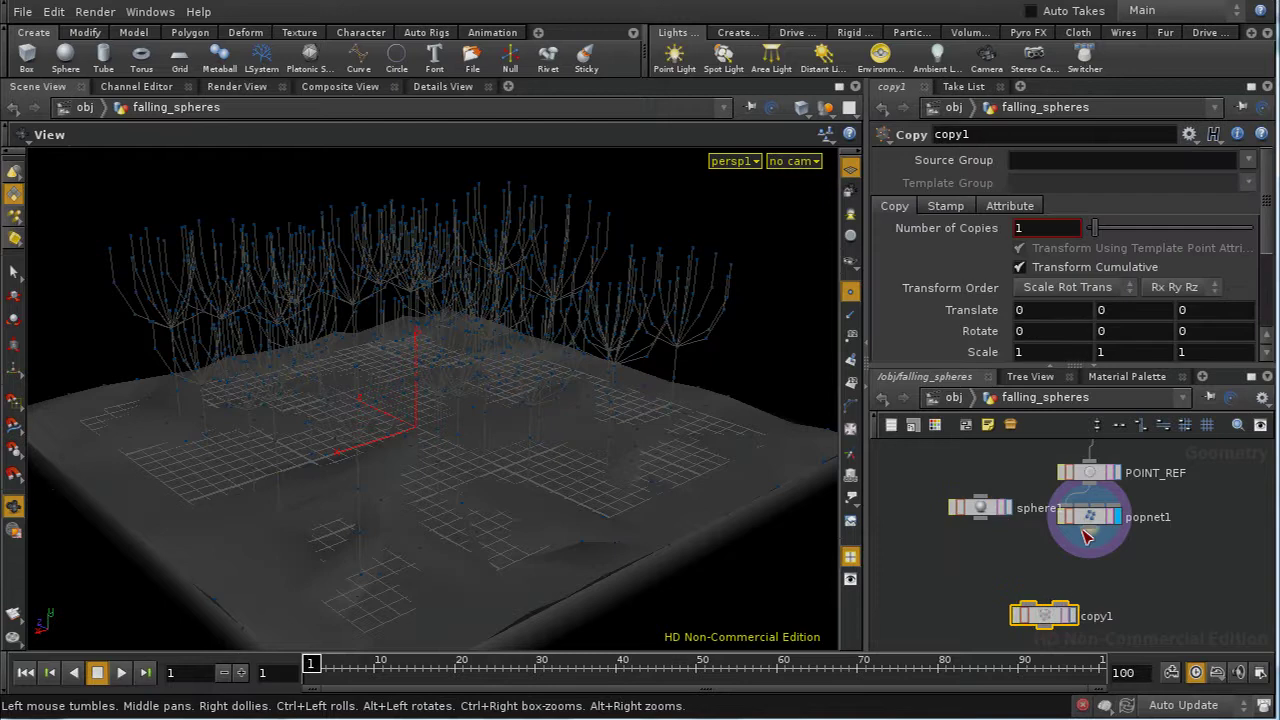
{"action": "left_click", "coordinate": [1072, 608]}
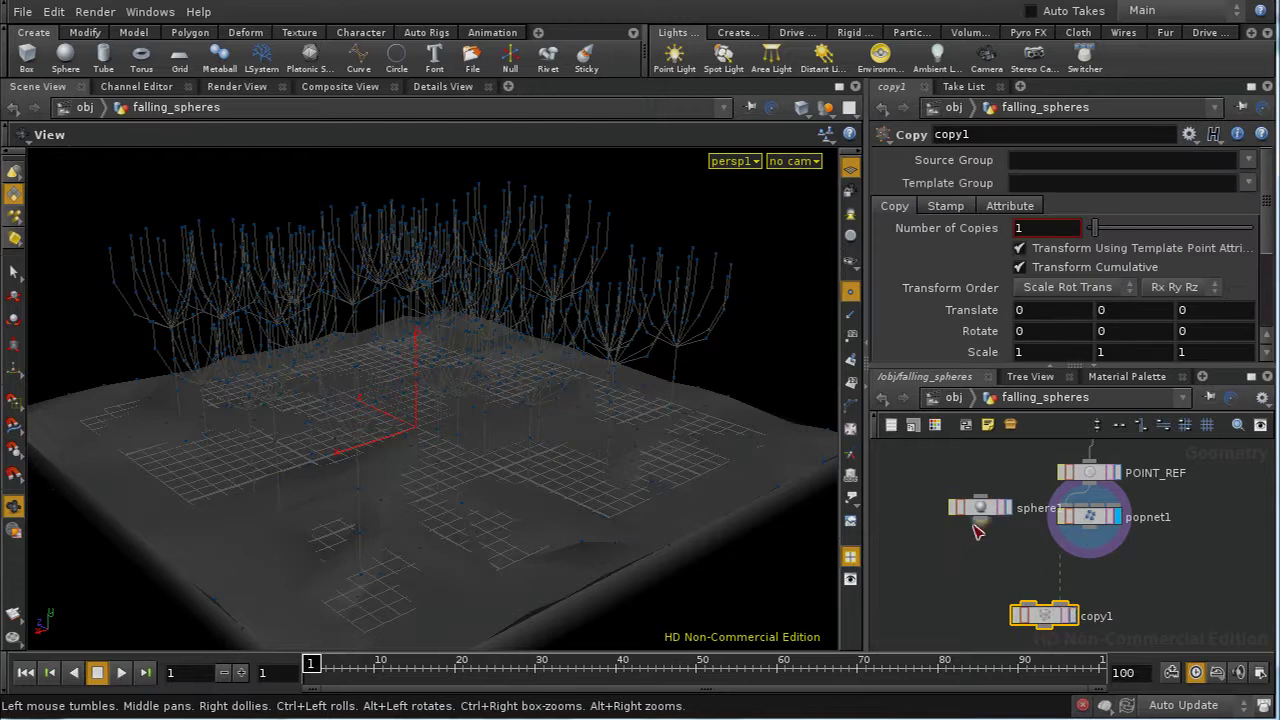
{"action": "left_click_drag", "start_coordinate": [980, 520], "coordinate": [1028, 612]}
{"action": "left_click", "coordinate": [1072, 615]}
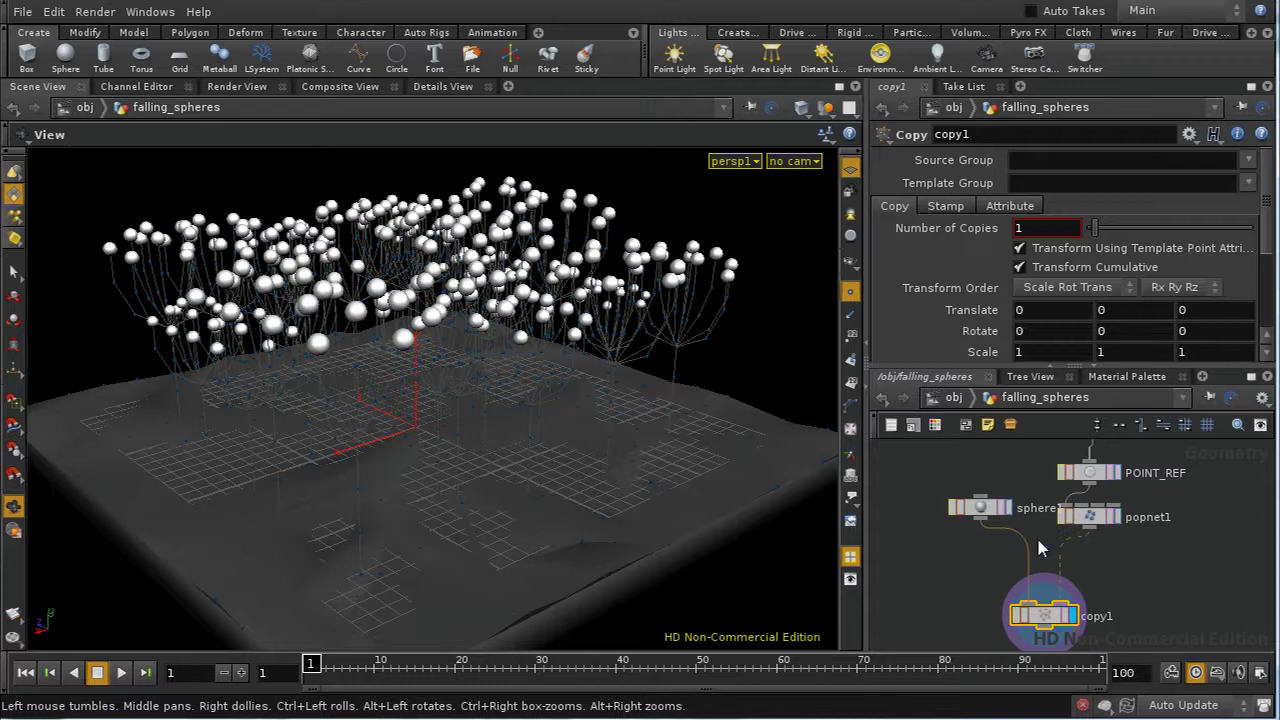
- Turn off Transform Using Template Point Attributes on copy1 and play the falling-spheres animation through to its last frames
{"action": "left_click_drag", "start_coordinate": [636, 336], "coordinate": [471, 457]}
{"action": "left_click", "coordinate": [1020, 249]}
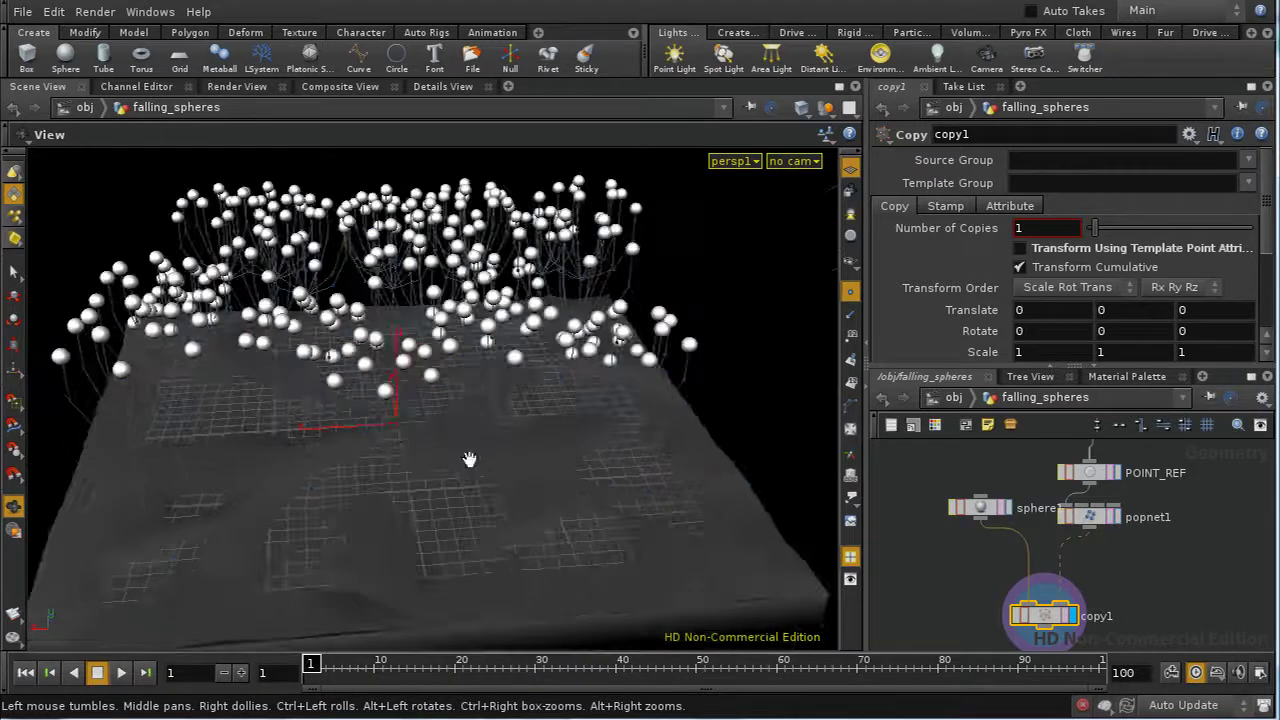
{"action": "left_click", "coordinate": [121, 672]}
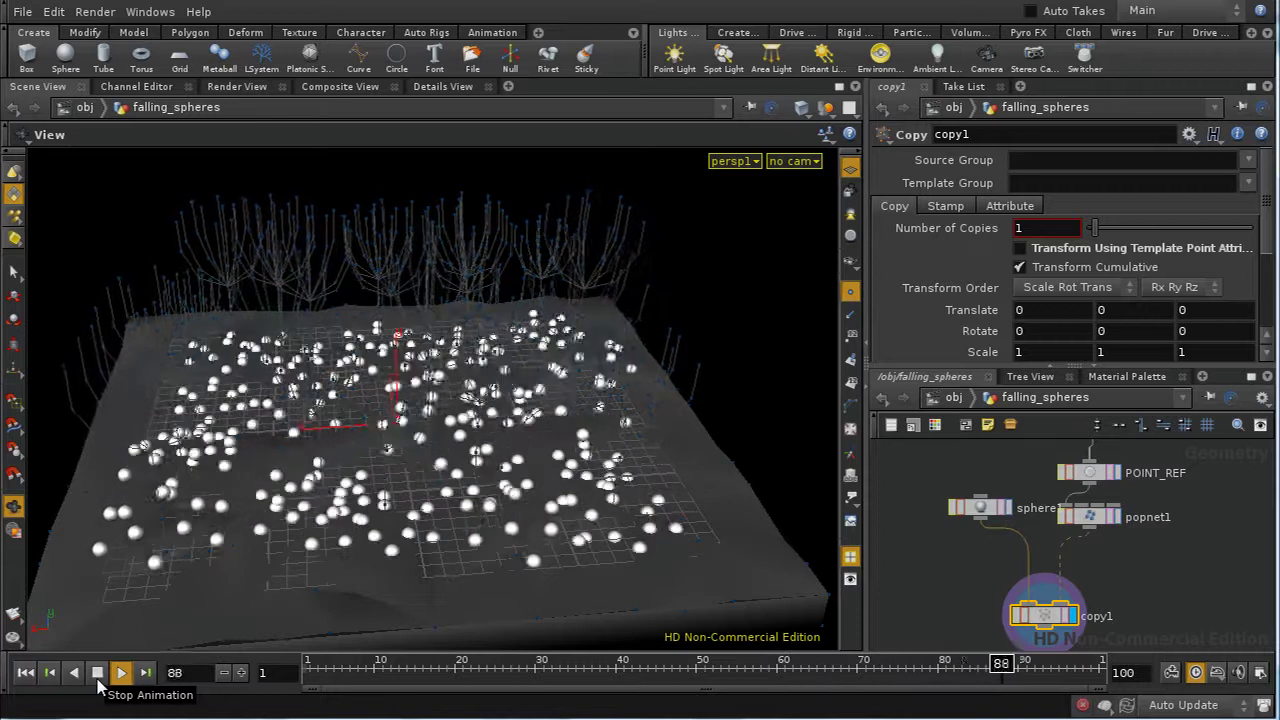
{"action": "left_click", "coordinate": [98, 676]}
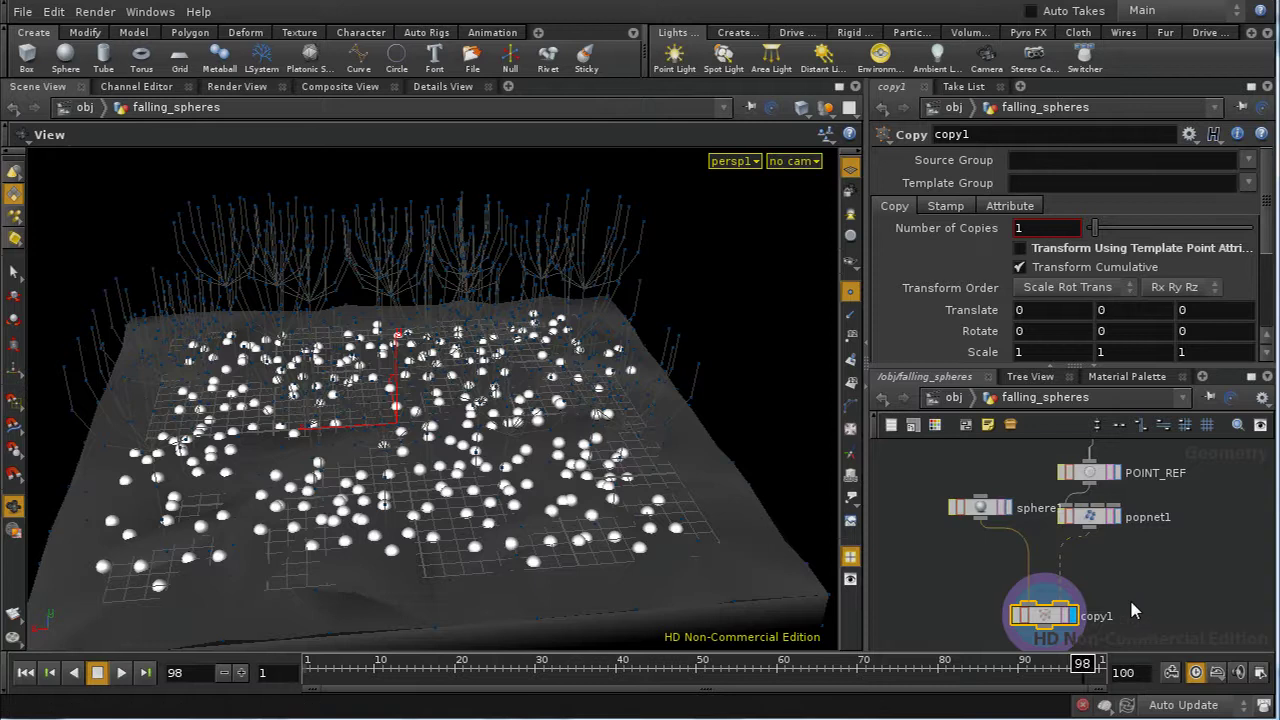
- Go back inside popnet1 and review collision1's geometry source and behavior settings
{"action": "middle_click_drag", "start_coordinate": [1134, 597], "coordinate": [1135, 567]}
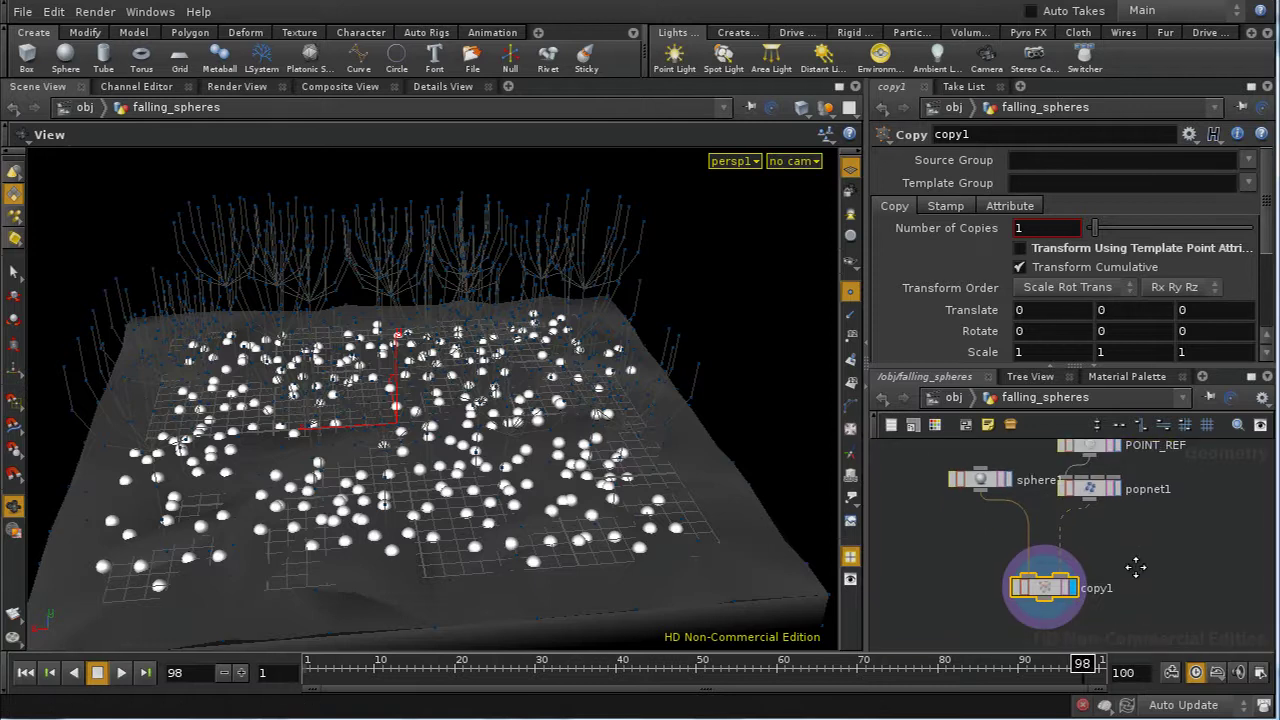
{"action": "double_click", "coordinate": [1101, 497]}
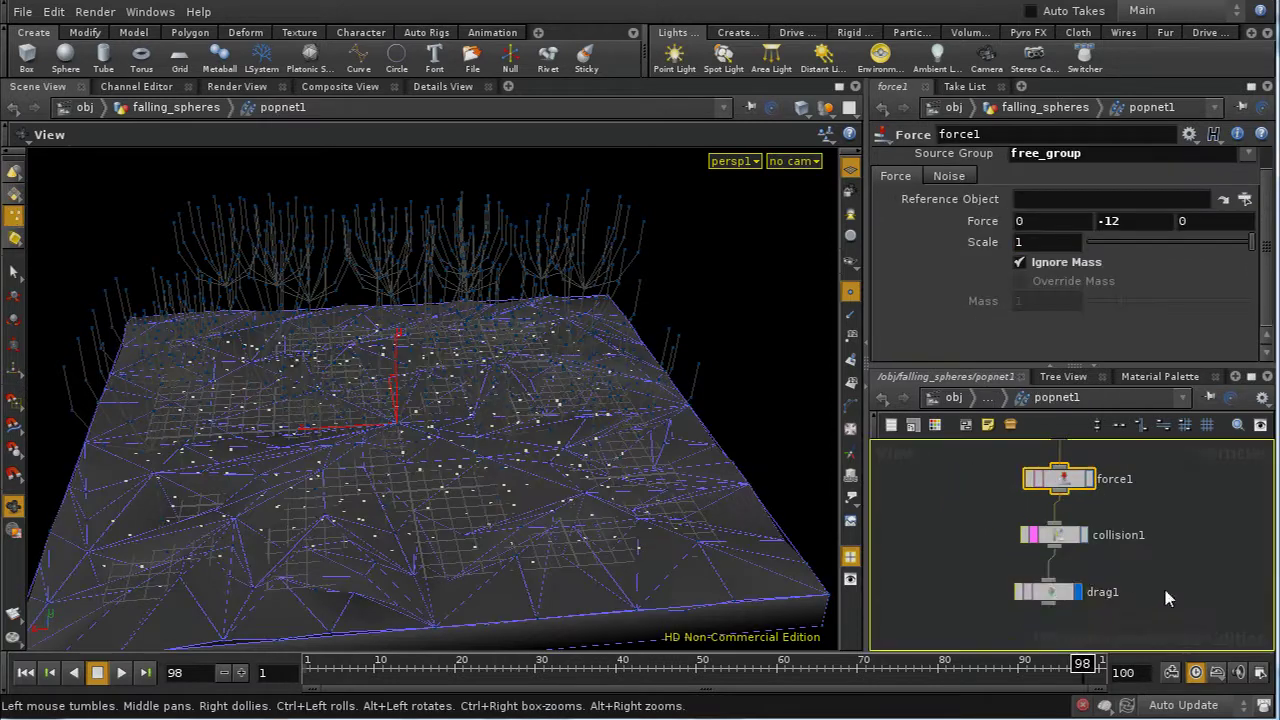
{"action": "left_click", "coordinate": [1045, 533]}
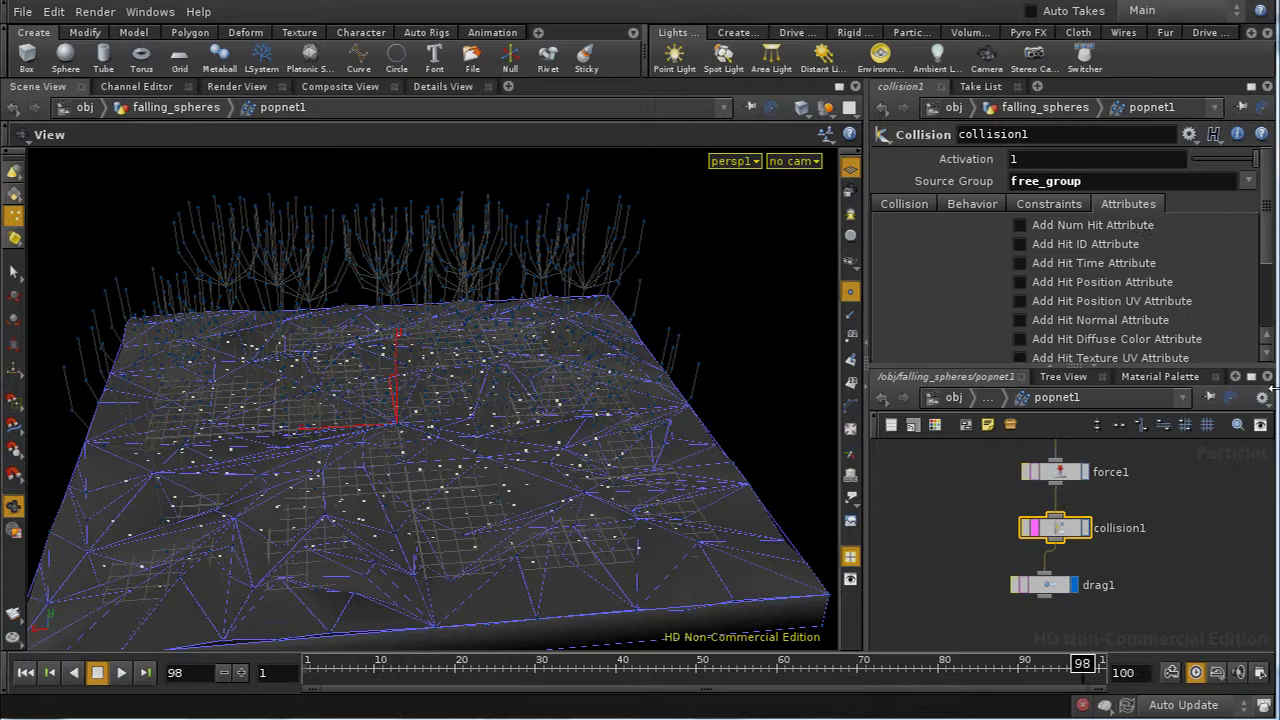
{"action": "left_click", "coordinate": [908, 205]}
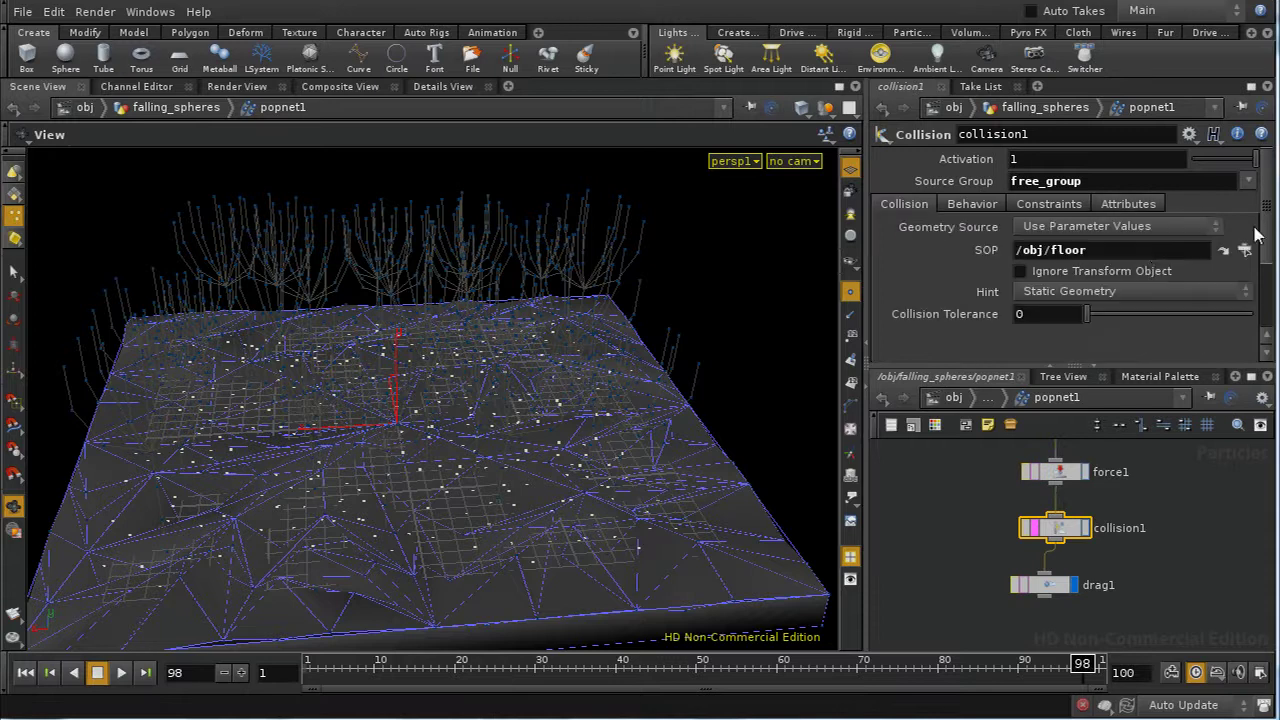
{"action": "left_click", "coordinate": [990, 206]}
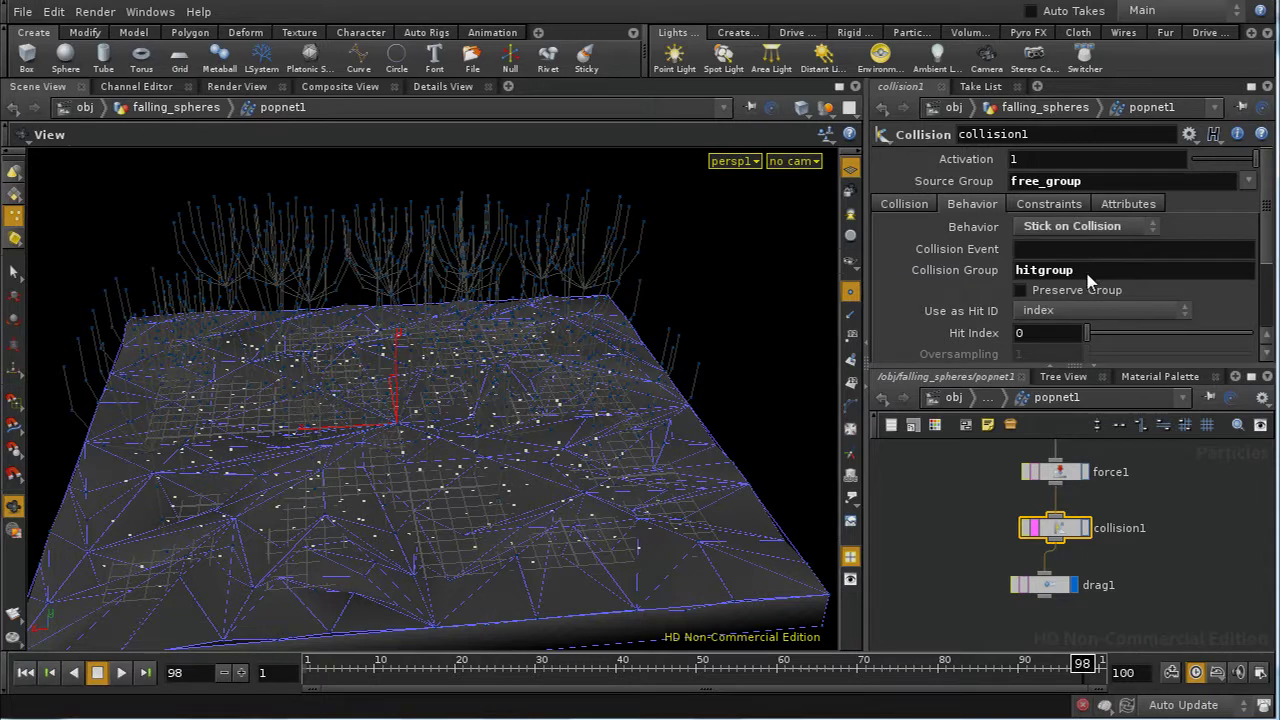
- Enable Preserve Group for hitgroup on collision1 and replay the simulation from frame 1 to check the node's point groups
{"action": "left_click", "coordinate": [1020, 290]}
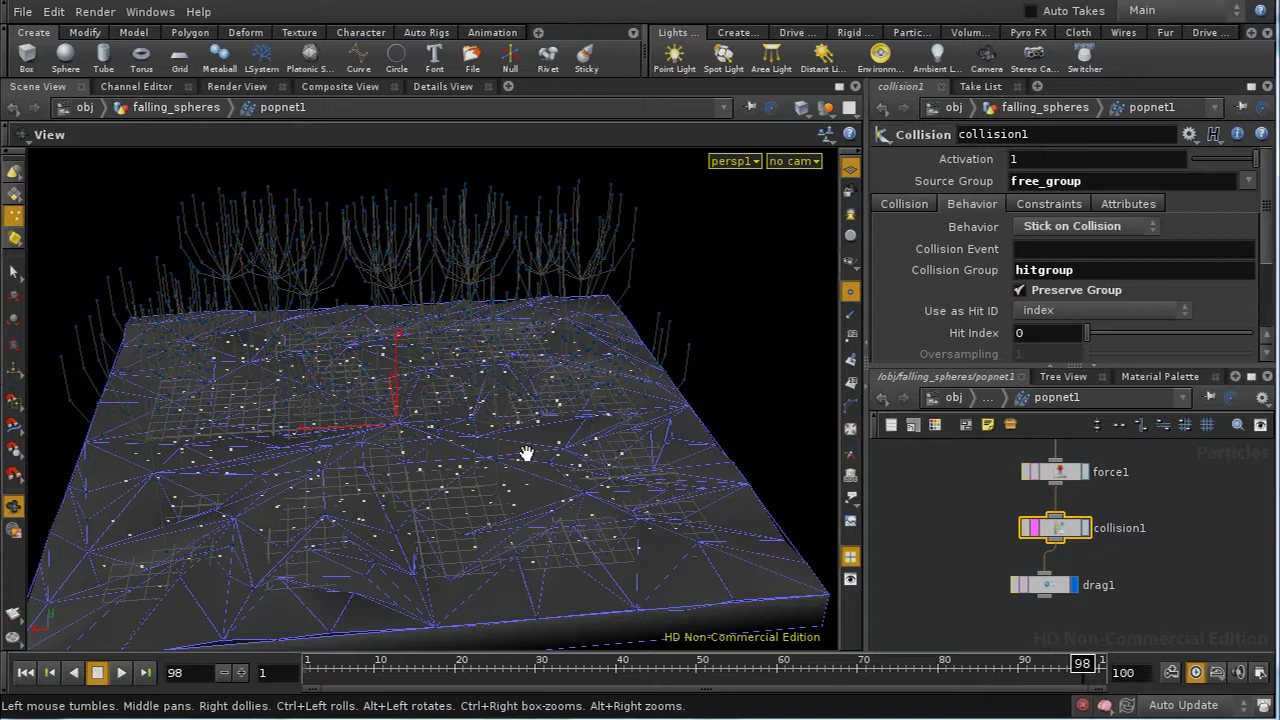
{"action": "middle_click", "coordinate": [1068, 534]}
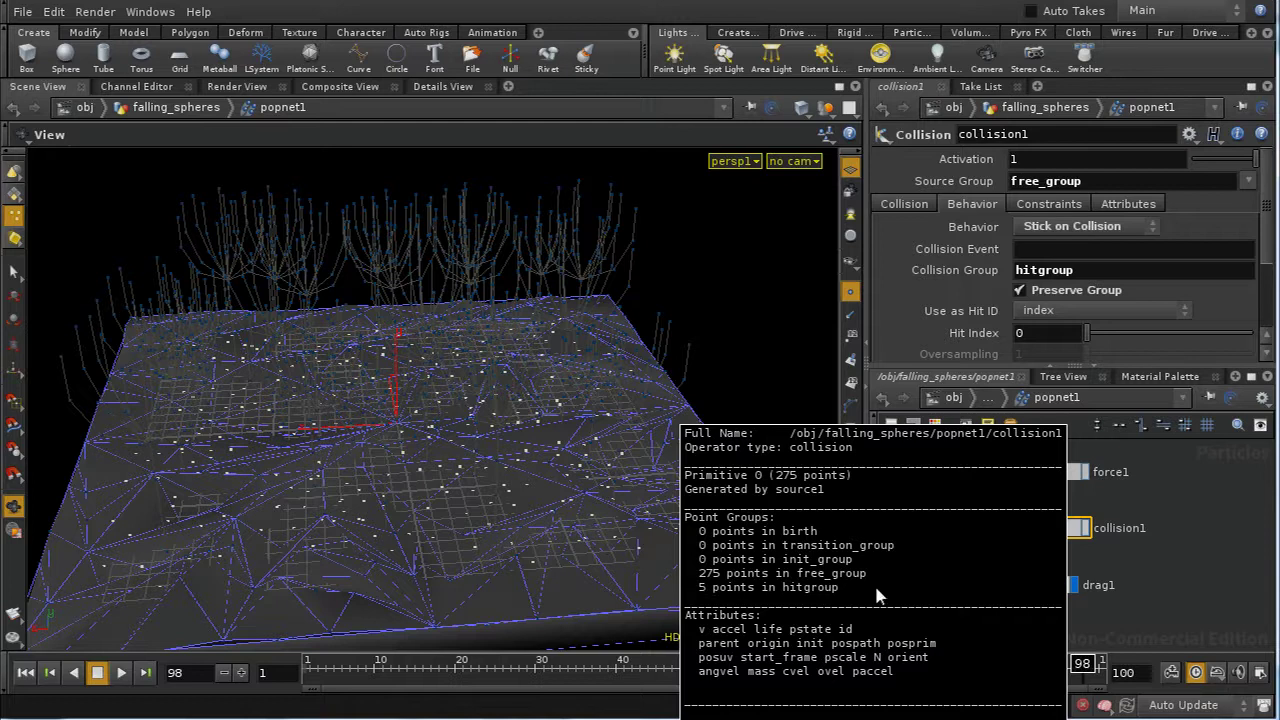
{"action": "left_click", "coordinate": [25, 672]}
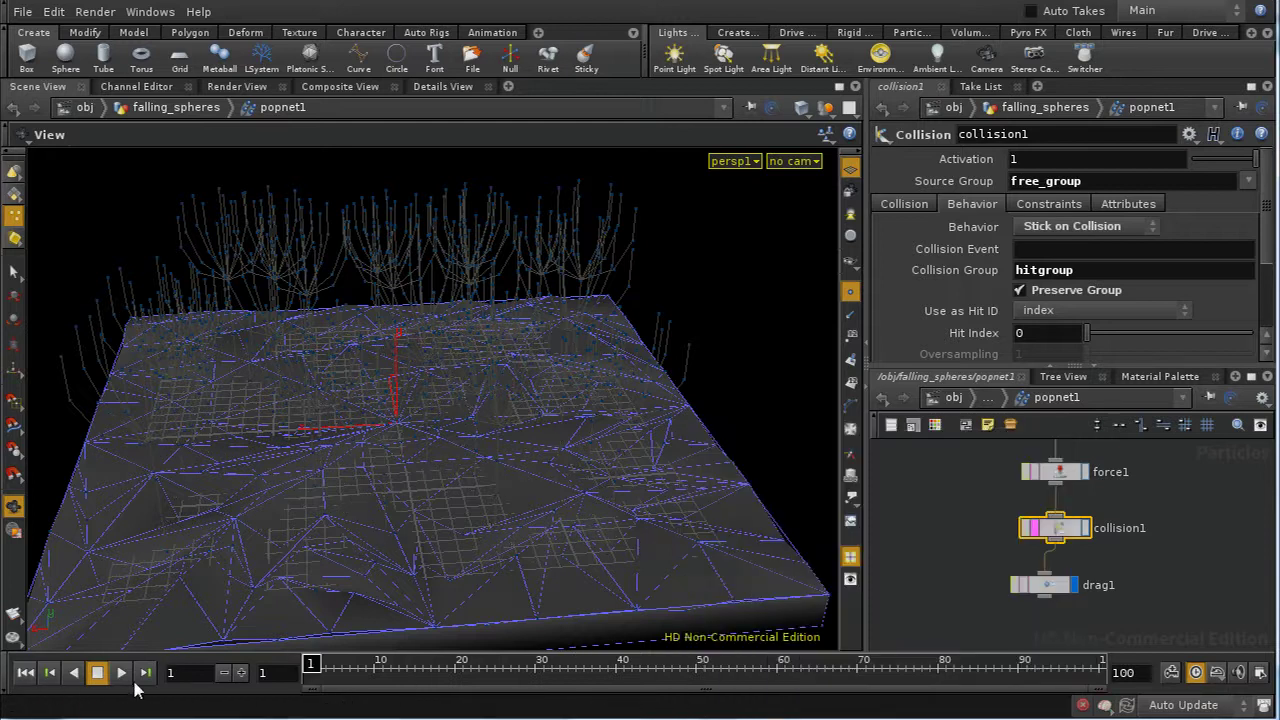
{"action": "left_click", "coordinate": [119, 674]}
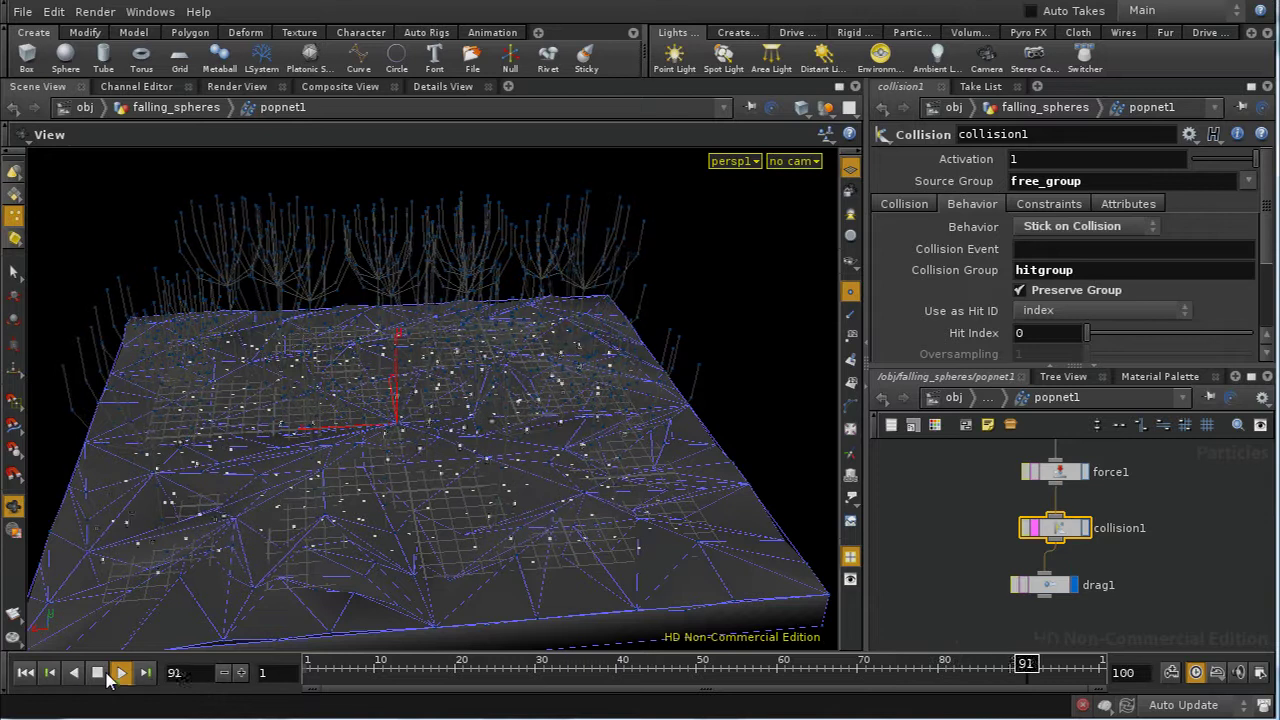
{"action": "left_click", "coordinate": [104, 674]}
{"action": "middle_click", "coordinate": [1069, 536]}
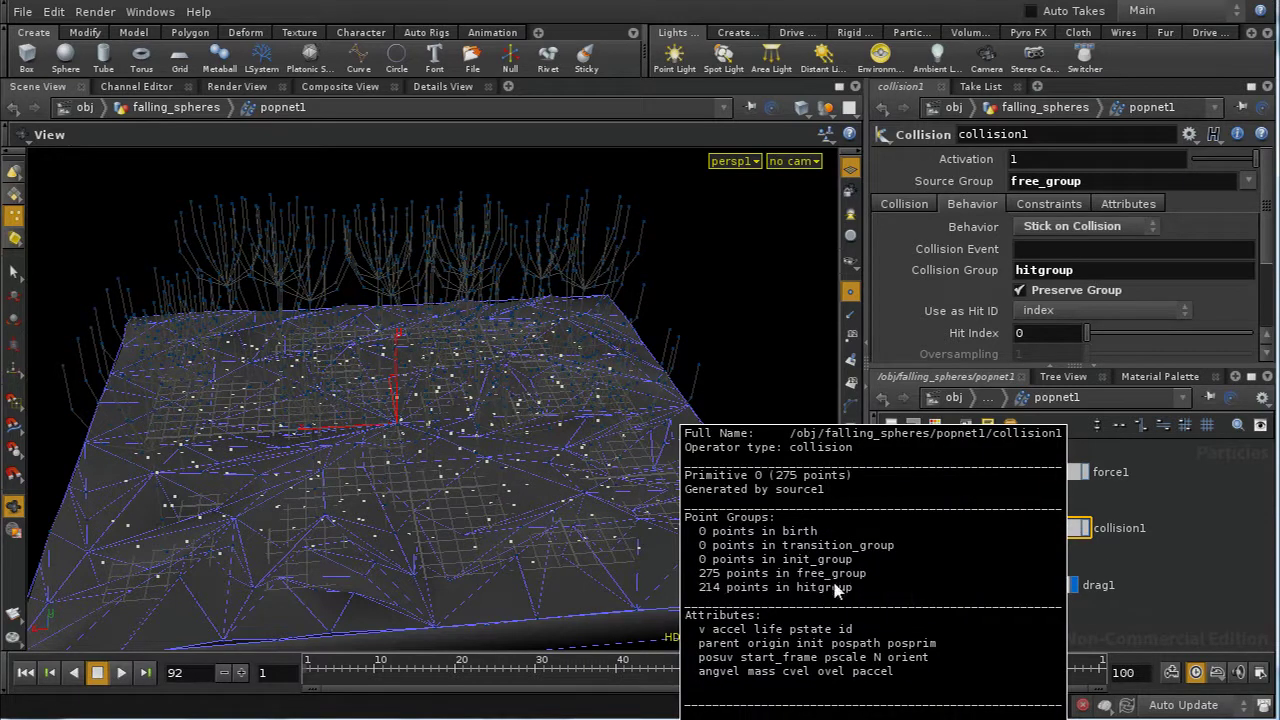
{"action": "left_click", "coordinate": [871, 572]}
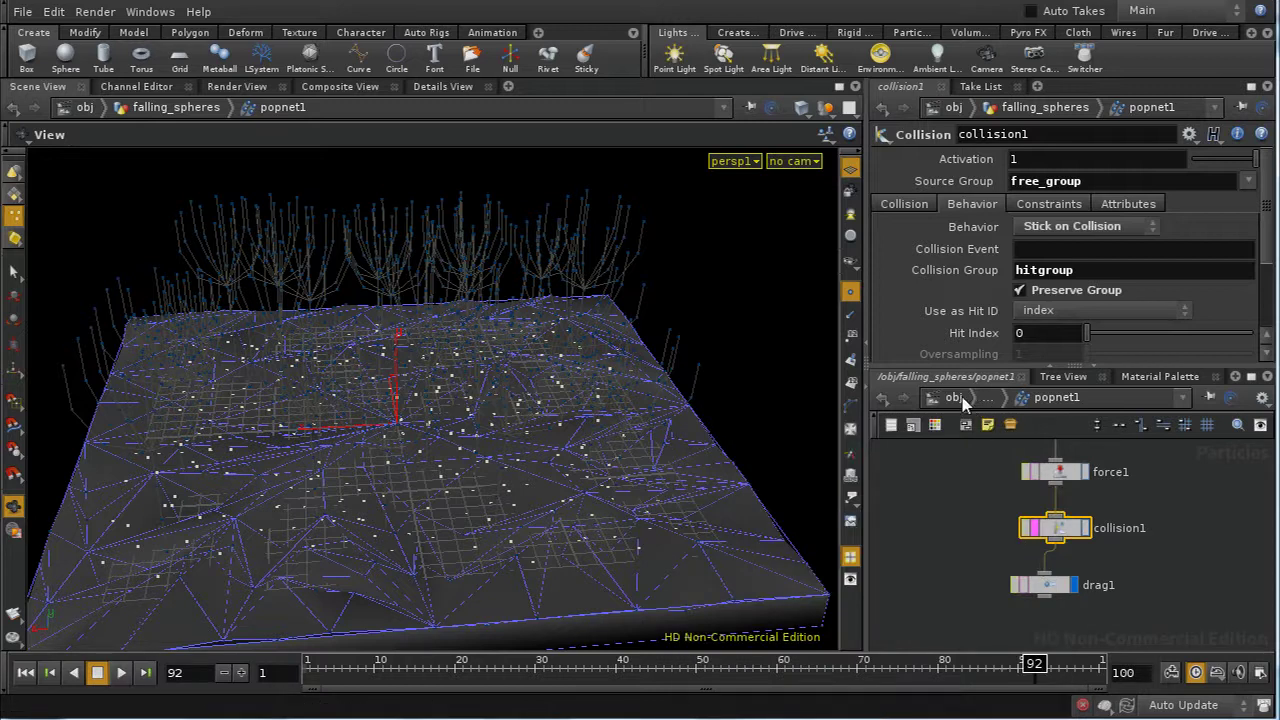
- Return to the falling_spheres level and insert a Blast node on the connection between popnet1 and copy1
{"action": "key", "text": "u"}
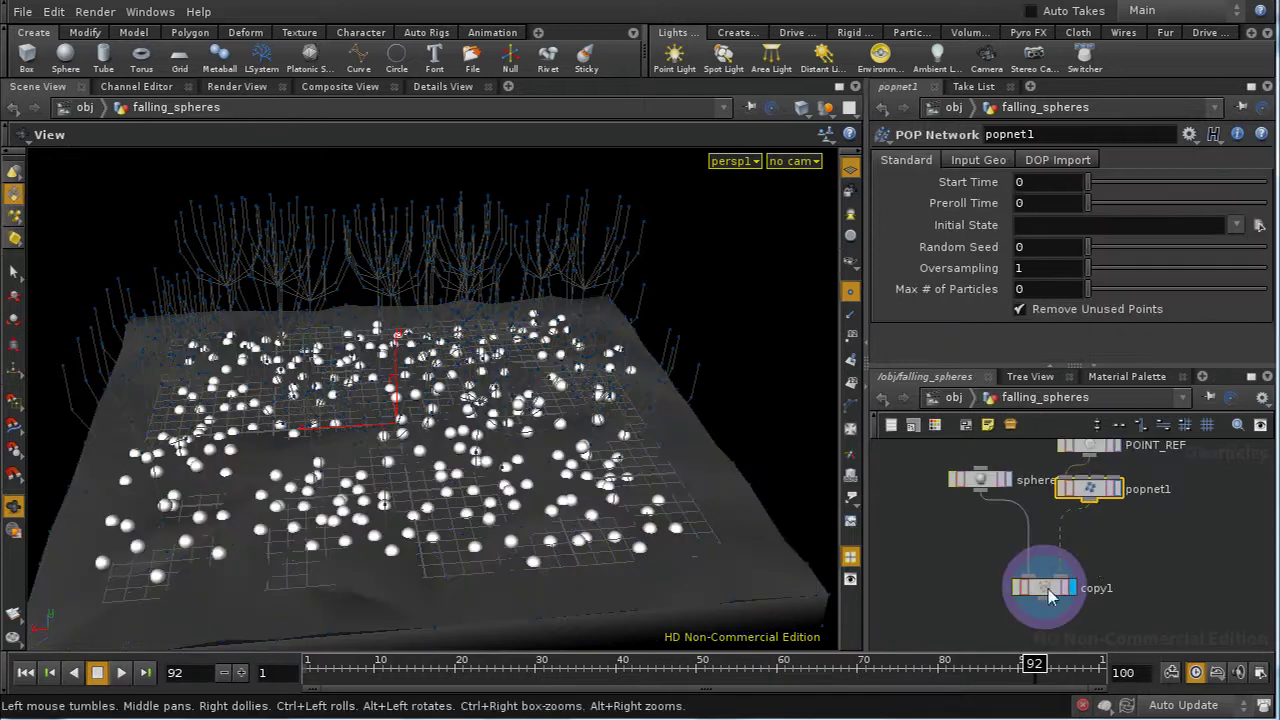
{"action": "key", "text": "Tab"}
{"action": "type", "text": "b"}
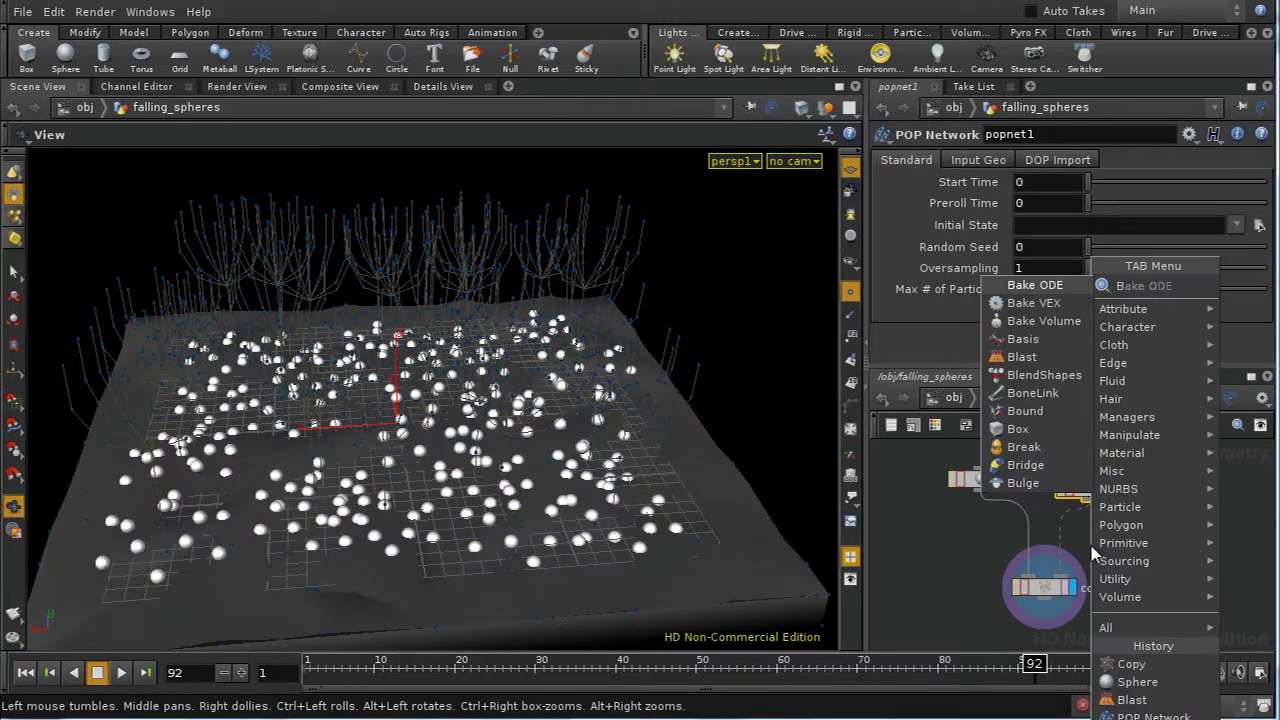
{"action": "left_click", "coordinate": [1039, 356]}
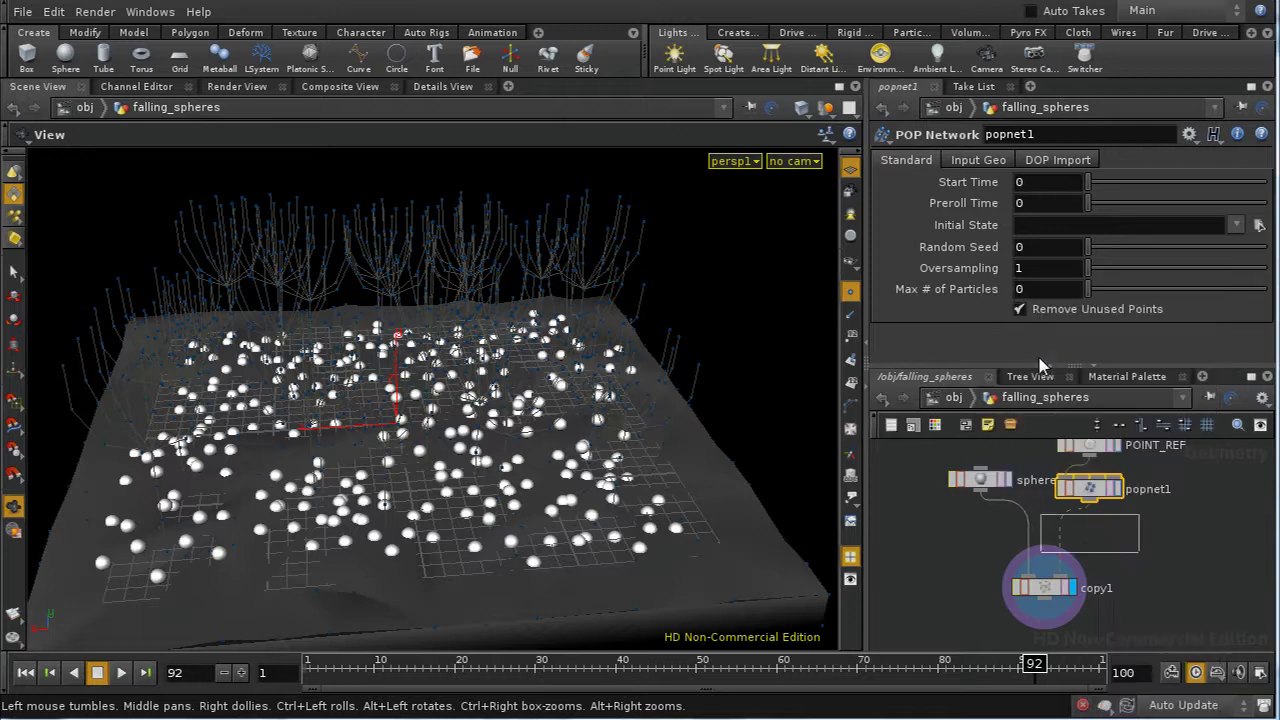
{"action": "left_click", "coordinate": [1083, 548]}
{"action": "left_click_drag", "start_coordinate": [1083, 548], "coordinate": [1063, 544]}
- Set the new Blast node's group to hitgroup so the particles that hit the floor are deleted
{"action": "left_click", "coordinate": [1262, 160]}
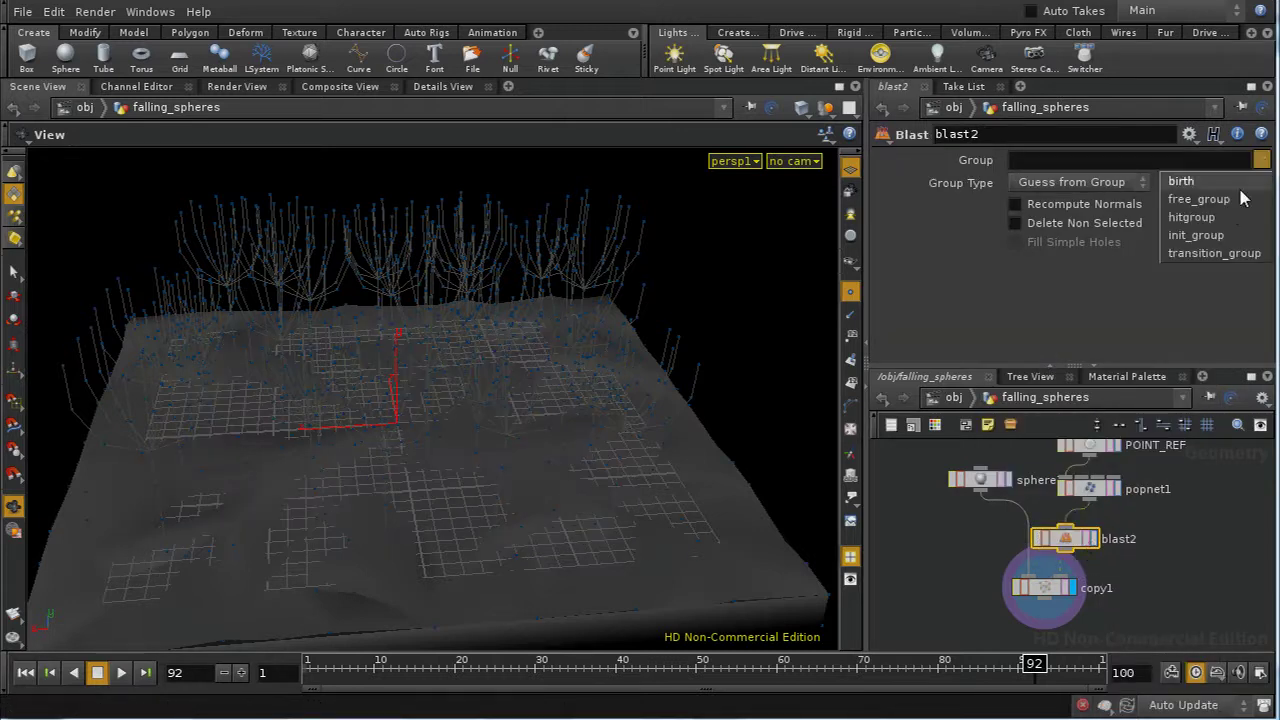
{"action": "left_click", "coordinate": [1215, 221]}
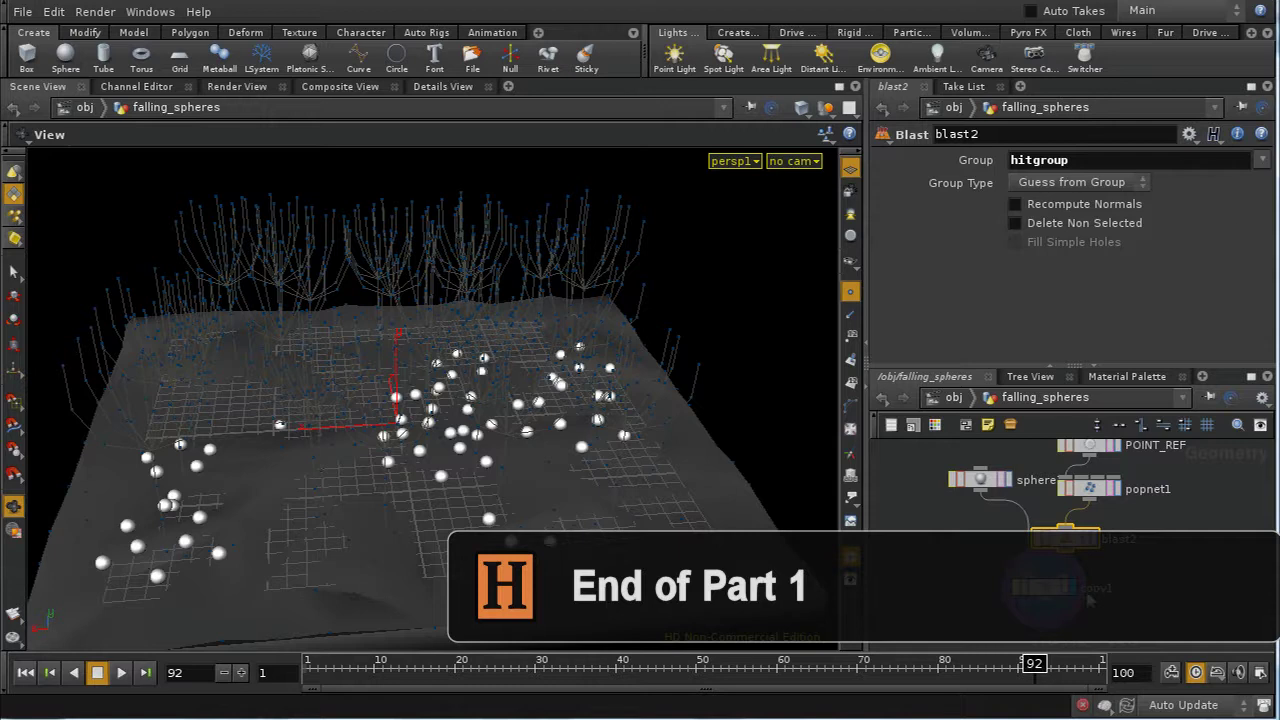
{"action": "mouse_move", "coordinate": [497, 565]}
{"action": "left_mouse_down"}
{"action": "mouse_move", "coordinate": [497, 485]}
{"action": "mouse_move", "coordinate": [497, 565]}
{"action": "mouse_move", "coordinate": [508, 543]}
{"action": "left_mouse_up"}
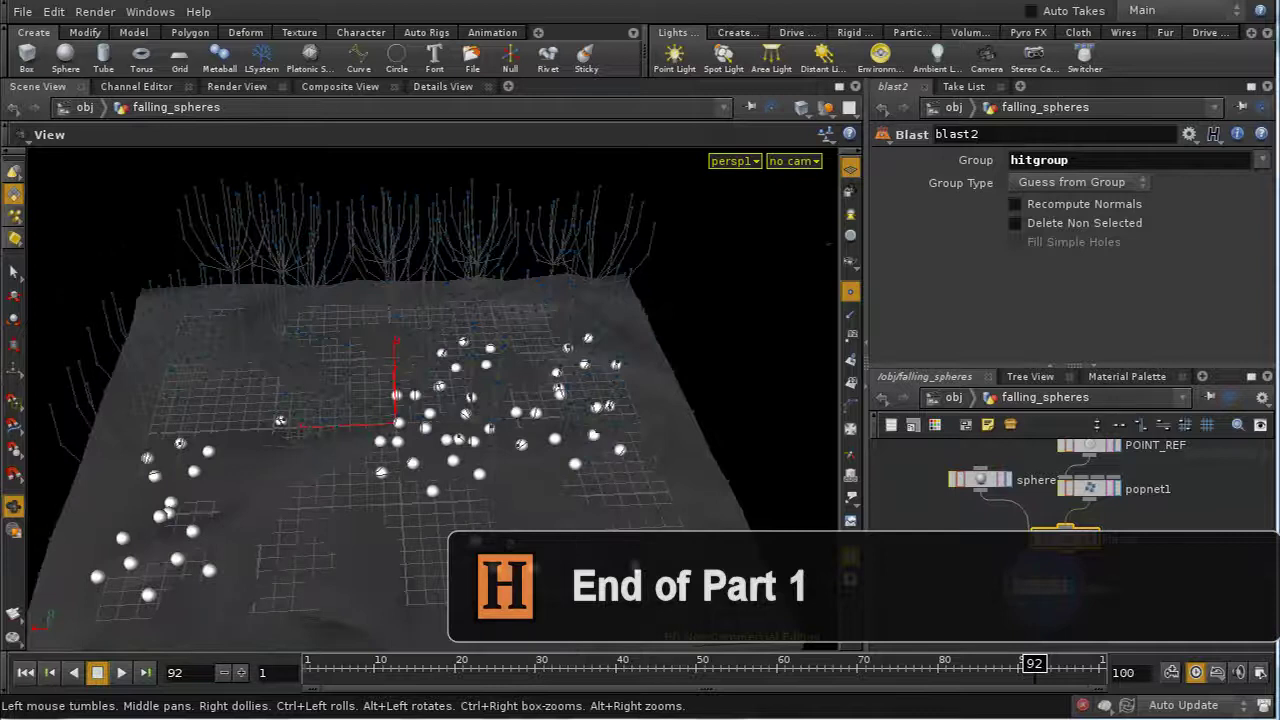